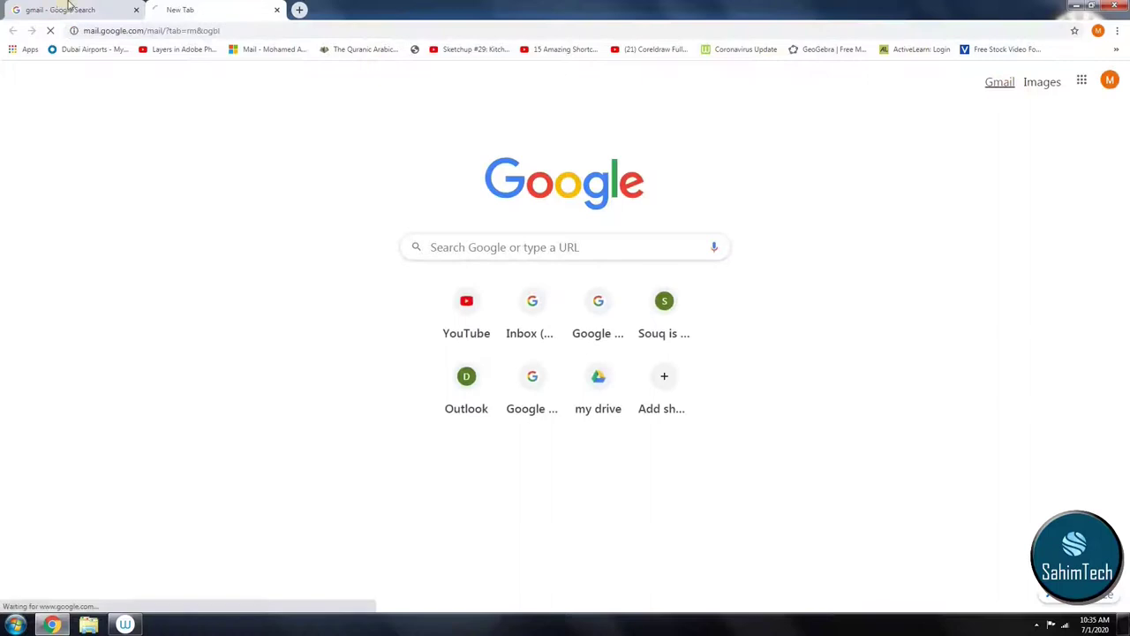
Step: Open Gmail from the 'Gmail by Google' result in the gmail search results tab
{"action": "left_click", "coordinate": [71, 7]}
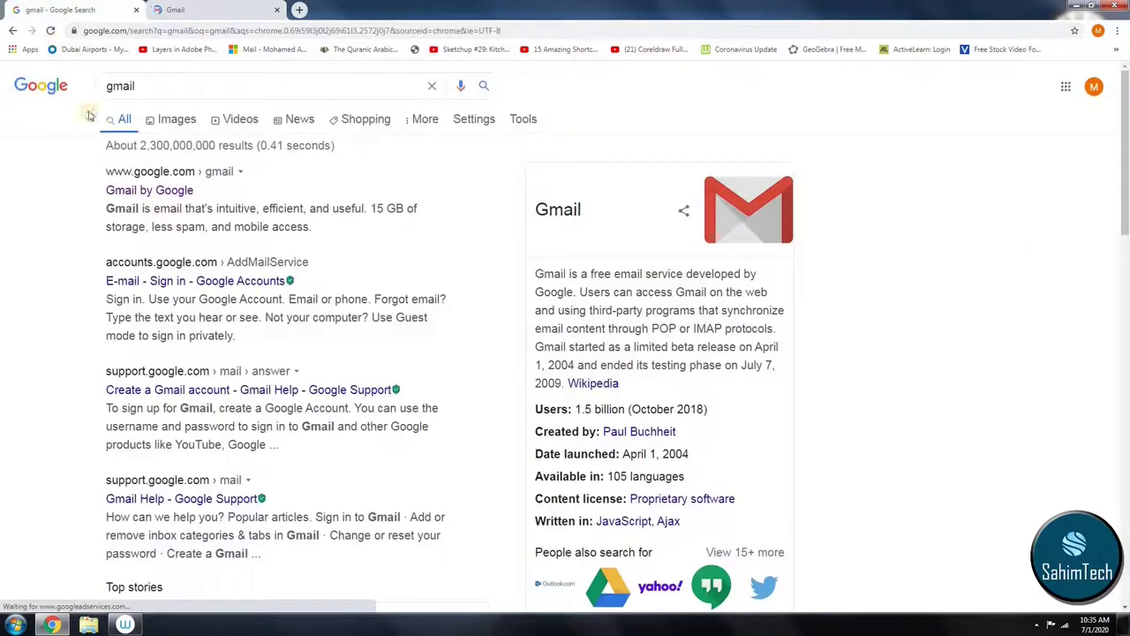
{"action": "left_click", "coordinate": [138, 189]}
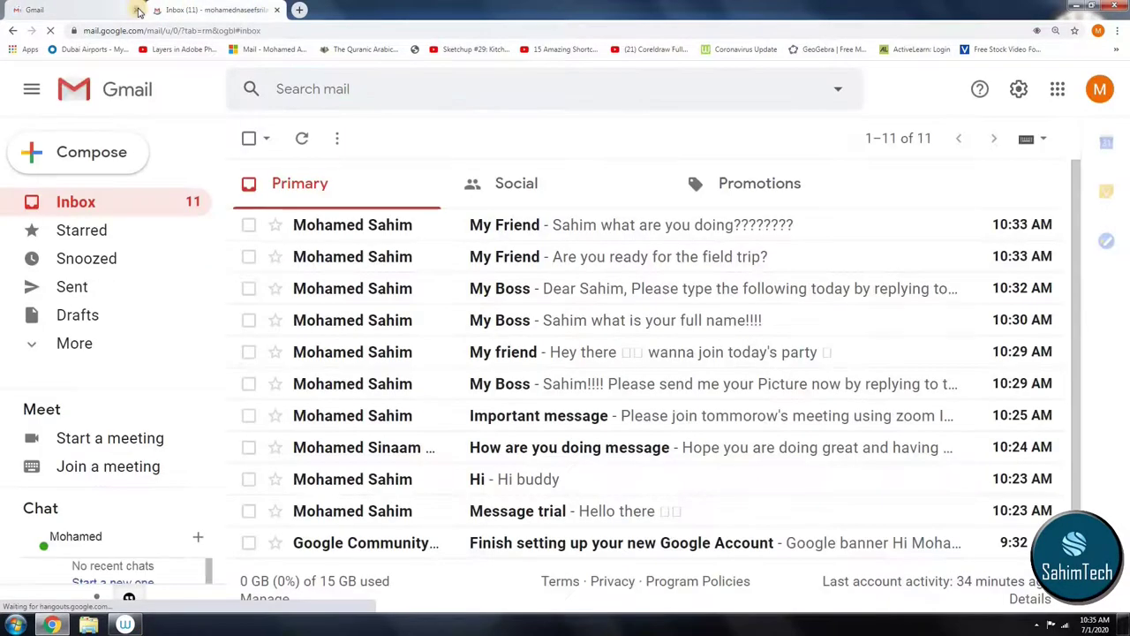
Step: Close the duplicate Gmail tab and adjust the inbox page zoom out and back in
{"action": "left_click", "coordinate": [137, 10]}
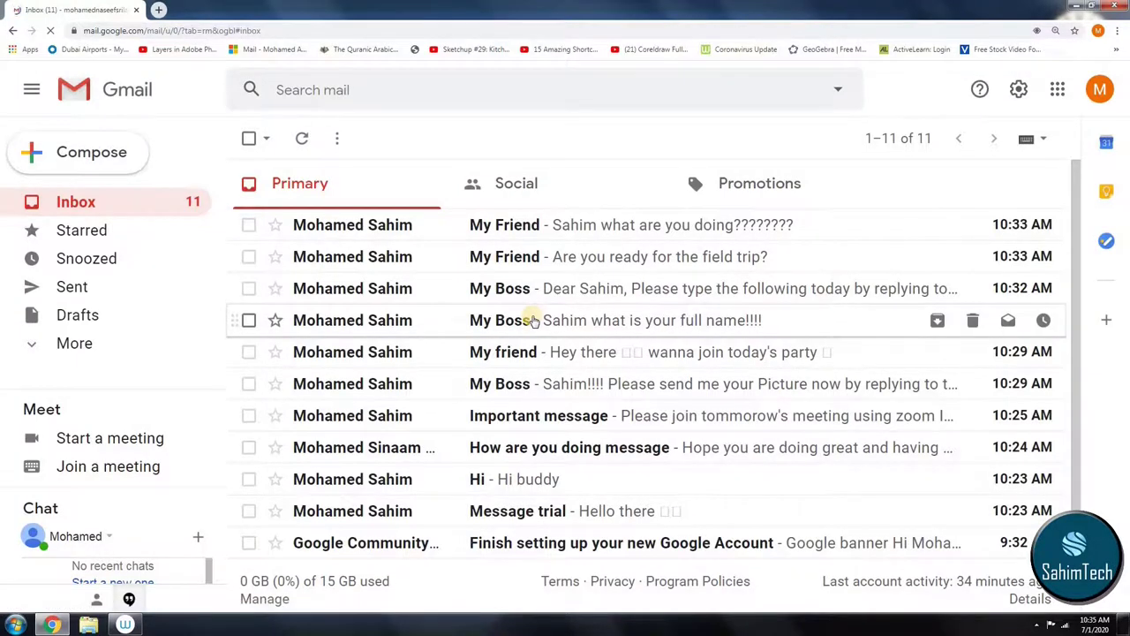
{"action": "key", "text": "ctrl+minus"}
{"action": "key", "text": "ctrl+minus"}
{"action": "key", "text": "ctrl+minus"}
{"action": "key", "text": "ctrl+plus"}
{"action": "key", "text": "ctrl+plus"}
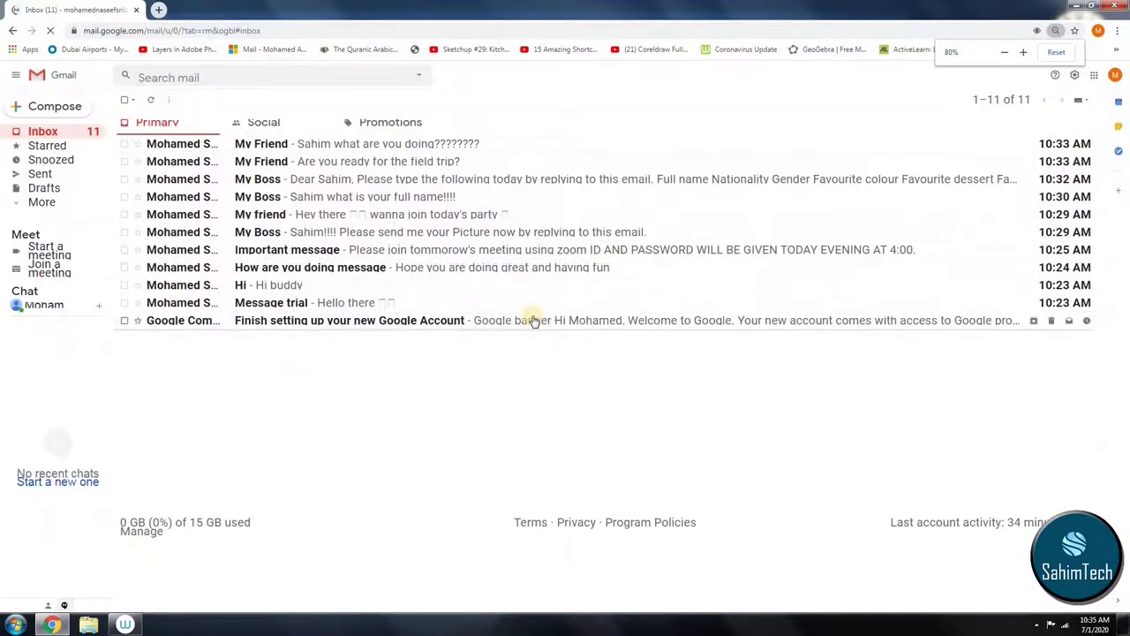
{"action": "key", "text": "ctrl+plus"}
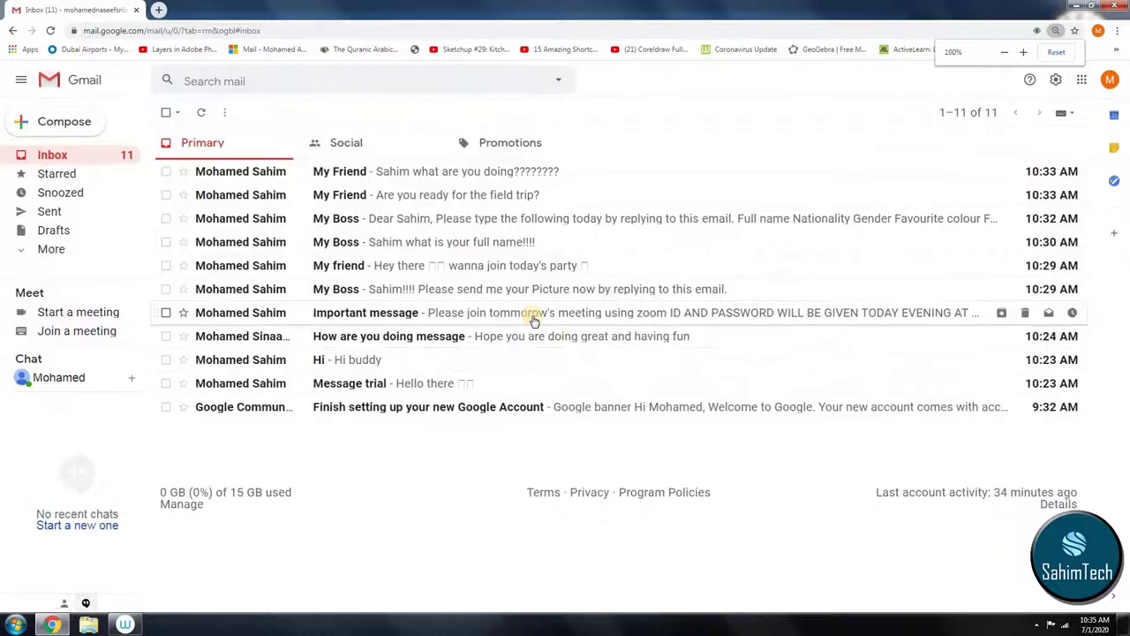
{"action": "key", "text": "ctrl+plus"}
{"action": "key", "text": "ctrl+plus"}
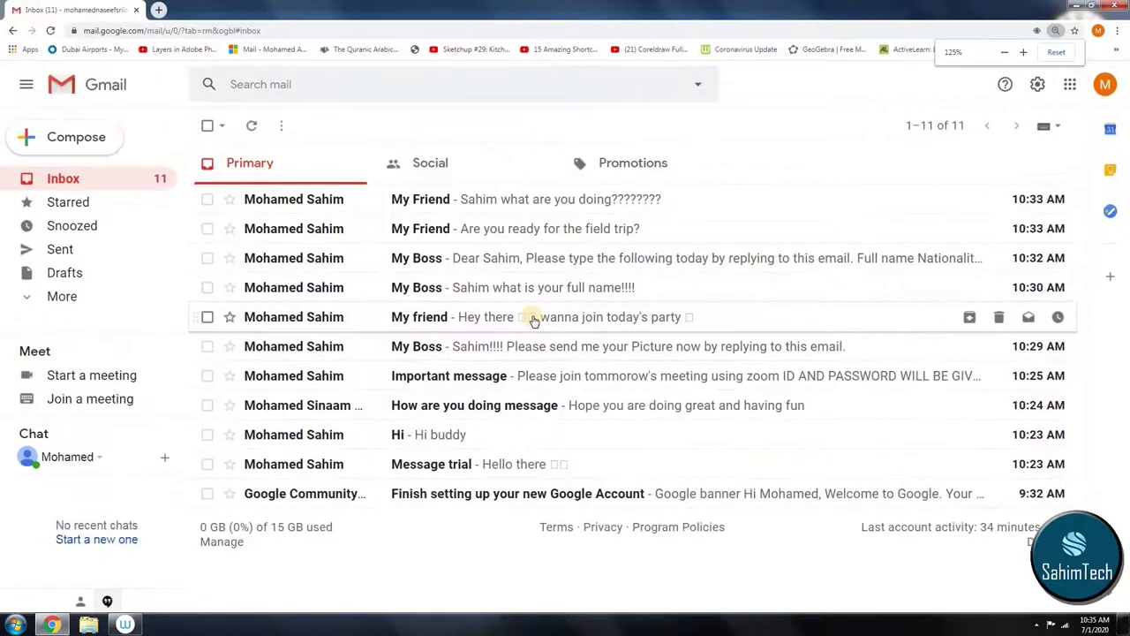
{"action": "key", "text": "ctrl+plus"}
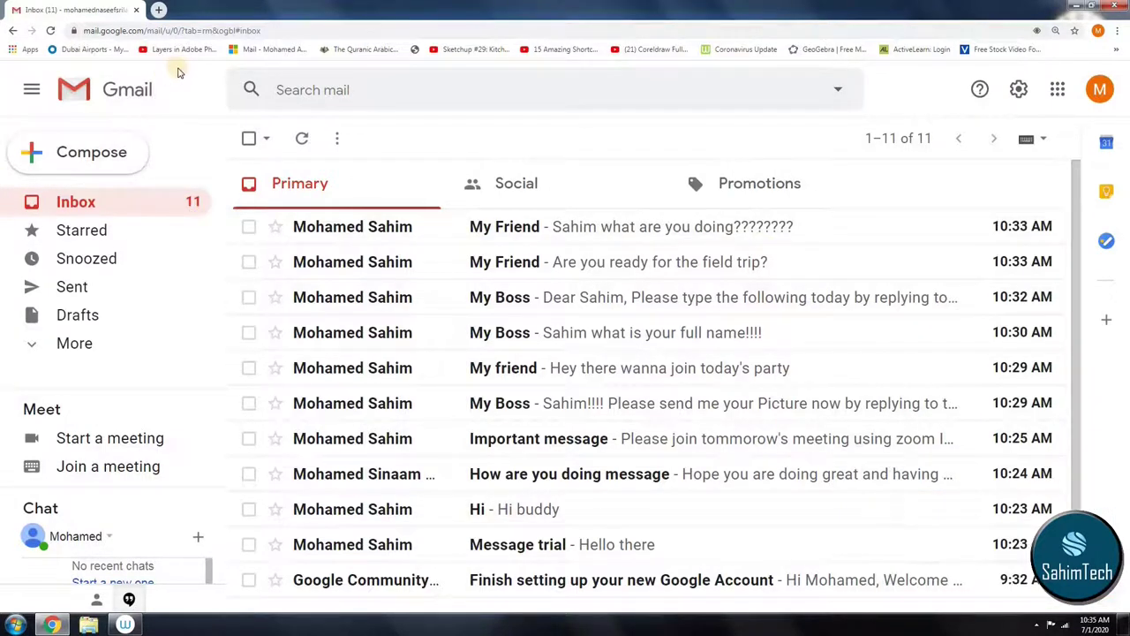
{"action": "scroll", "coordinate": [495, 357], "scroll_direction": "down", "scroll_amount": 1}
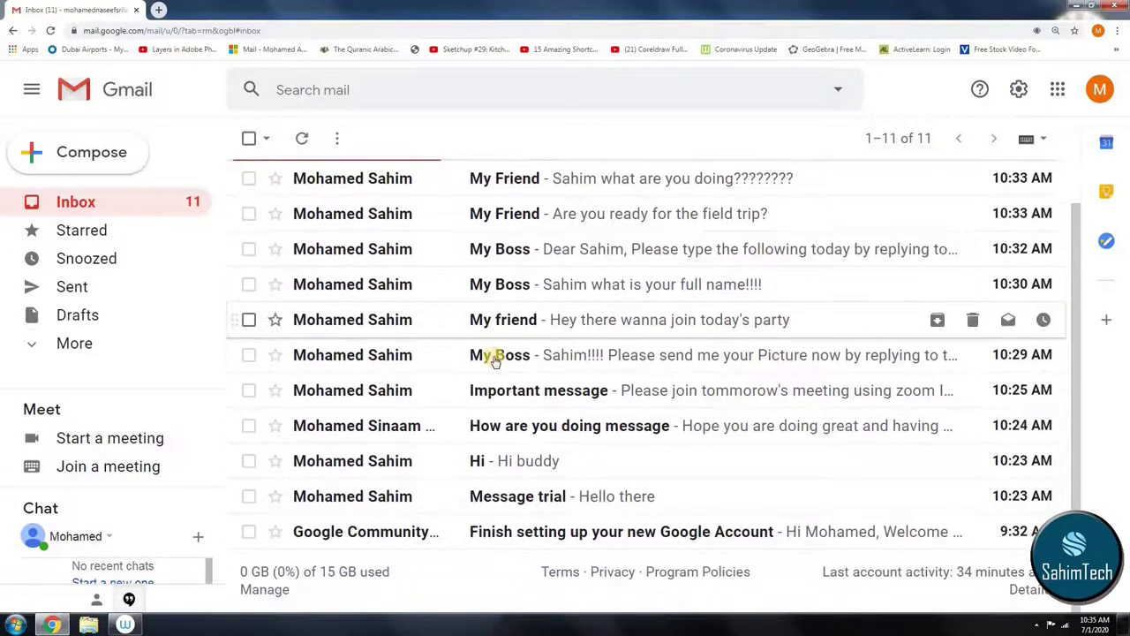
{"action": "scroll", "coordinate": [507, 497], "scroll_direction": "up", "scroll_amount": 1}
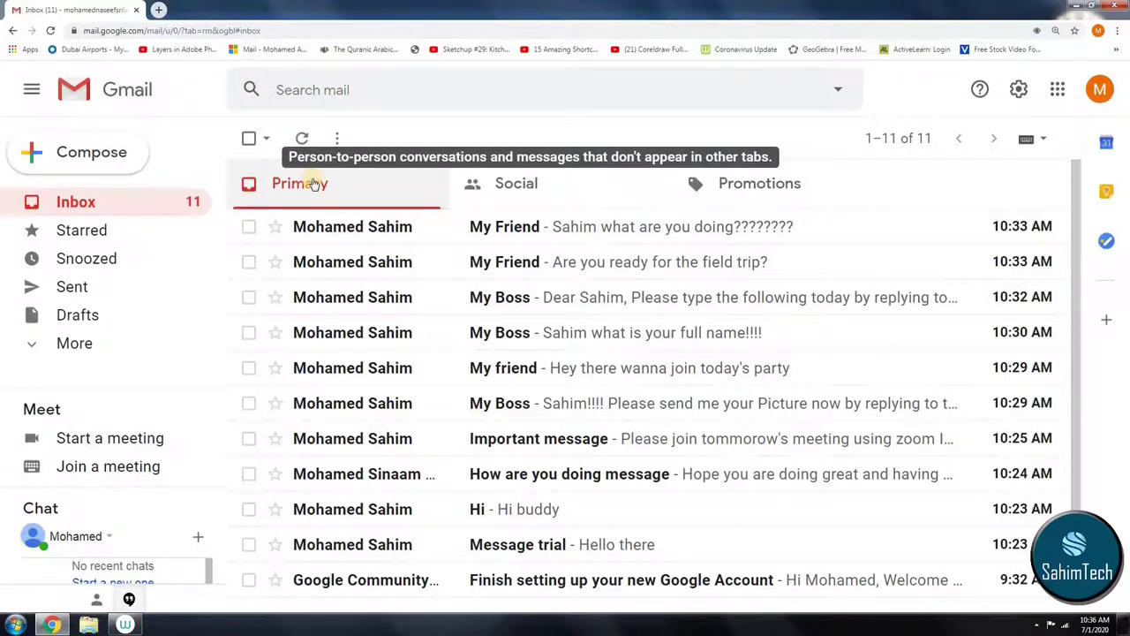
{"action": "left_click", "coordinate": [515, 182]}
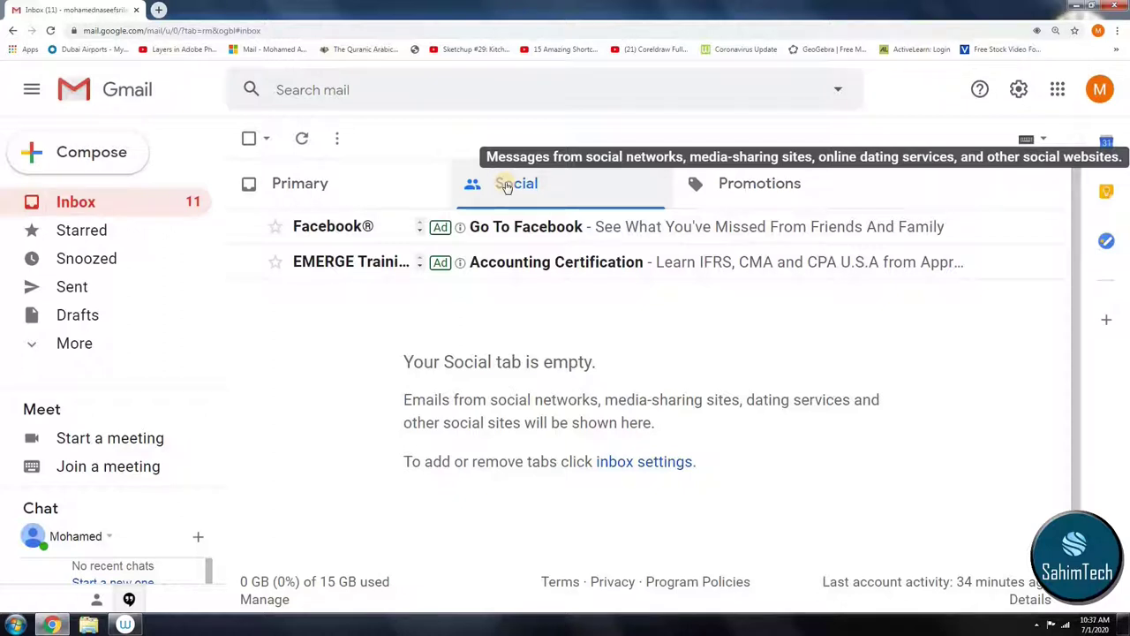
{"action": "left_click", "coordinate": [746, 186]}
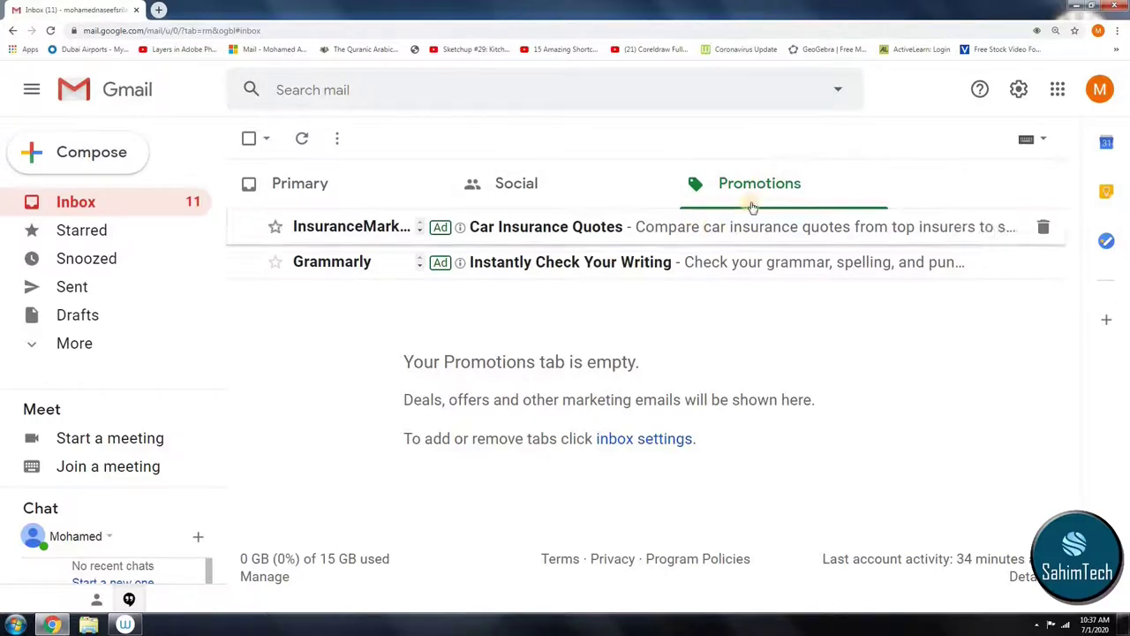
{"action": "left_click", "coordinate": [562, 194]}
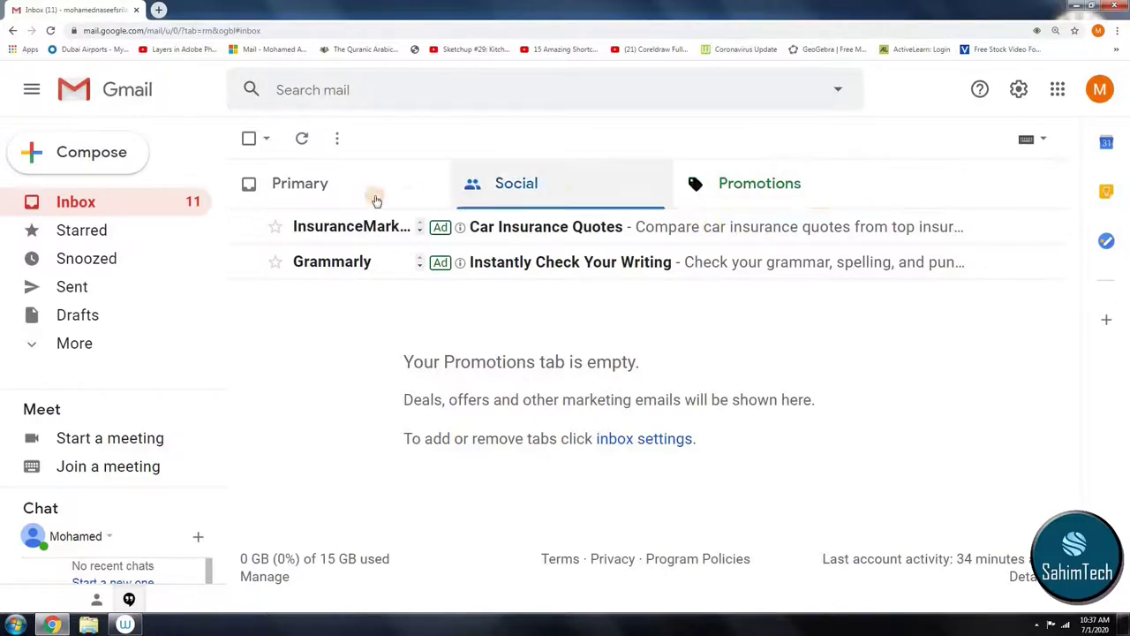
{"action": "left_click", "coordinate": [747, 168]}
{"action": "left_click", "coordinate": [272, 189]}
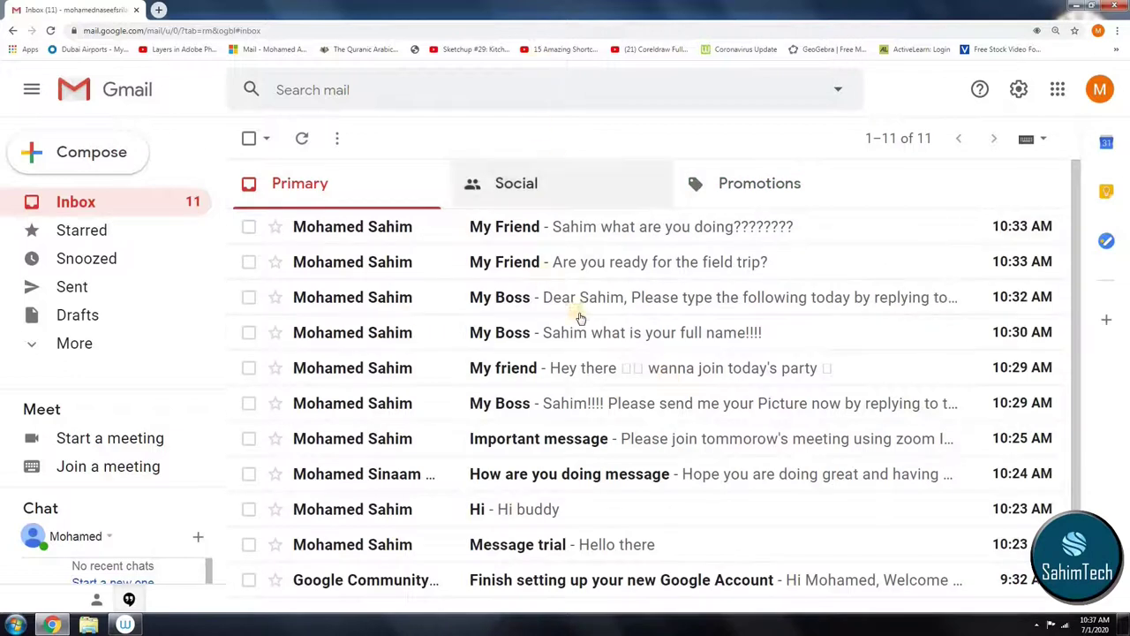
Step: Expand the sidebar's More list to reveal extra labels such as Important
{"action": "scroll", "coordinate": [609, 300], "scroll_direction": "down", "scroll_amount": 1}
{"action": "scroll", "coordinate": [628, 287], "scroll_direction": "down", "scroll_amount": 1}
{"action": "scroll", "coordinate": [570, 345], "scroll_direction": "up", "scroll_amount": 1}
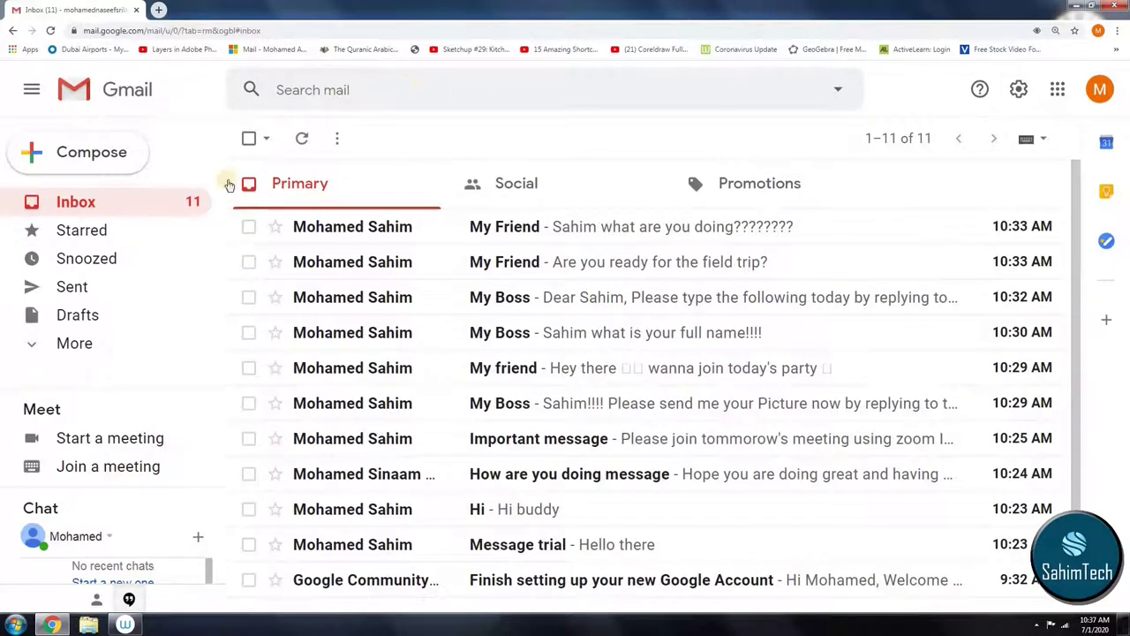
{"action": "left_click", "coordinate": [58, 350]}
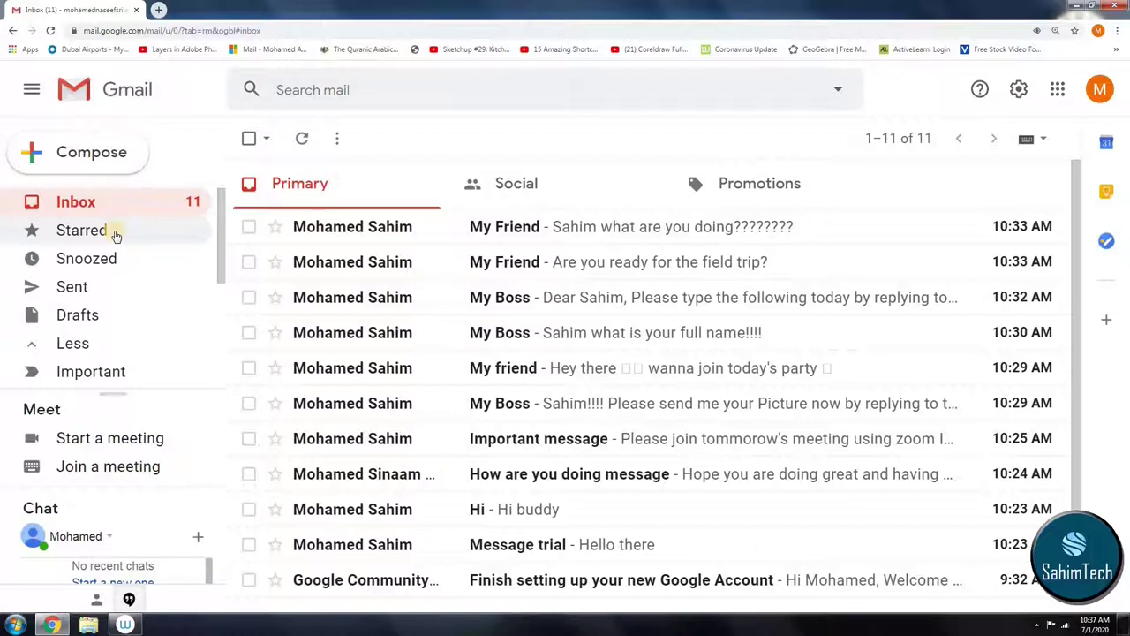
{"action": "scroll", "coordinate": [524, 455], "scroll_direction": "down", "scroll_amount": 1}
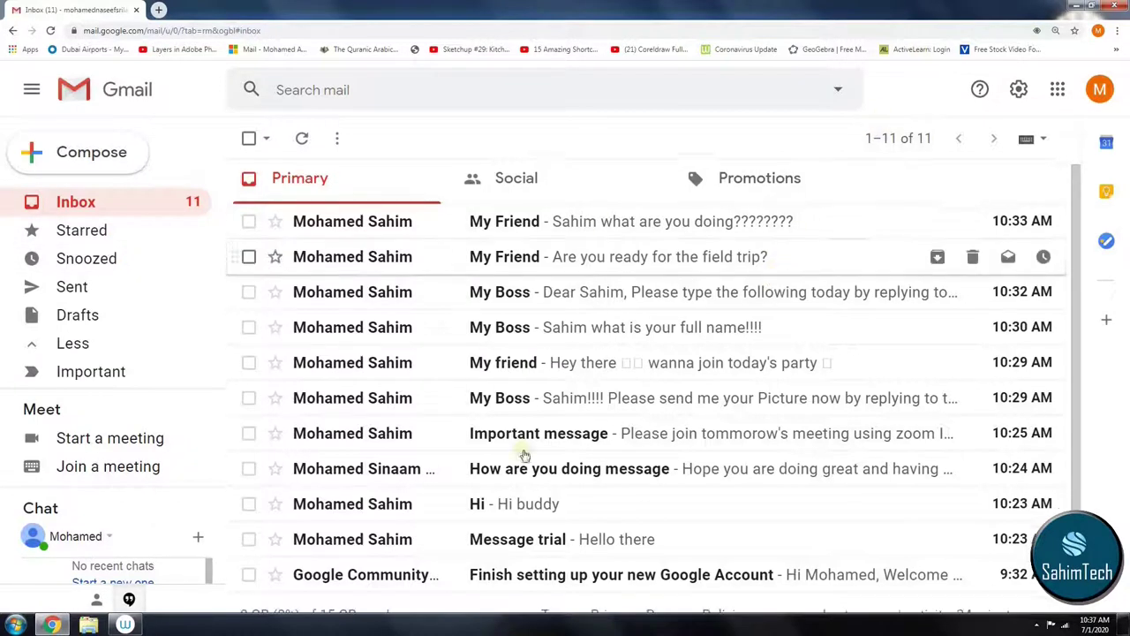
{"action": "scroll", "coordinate": [524, 454], "scroll_direction": "down", "scroll_amount": 1}
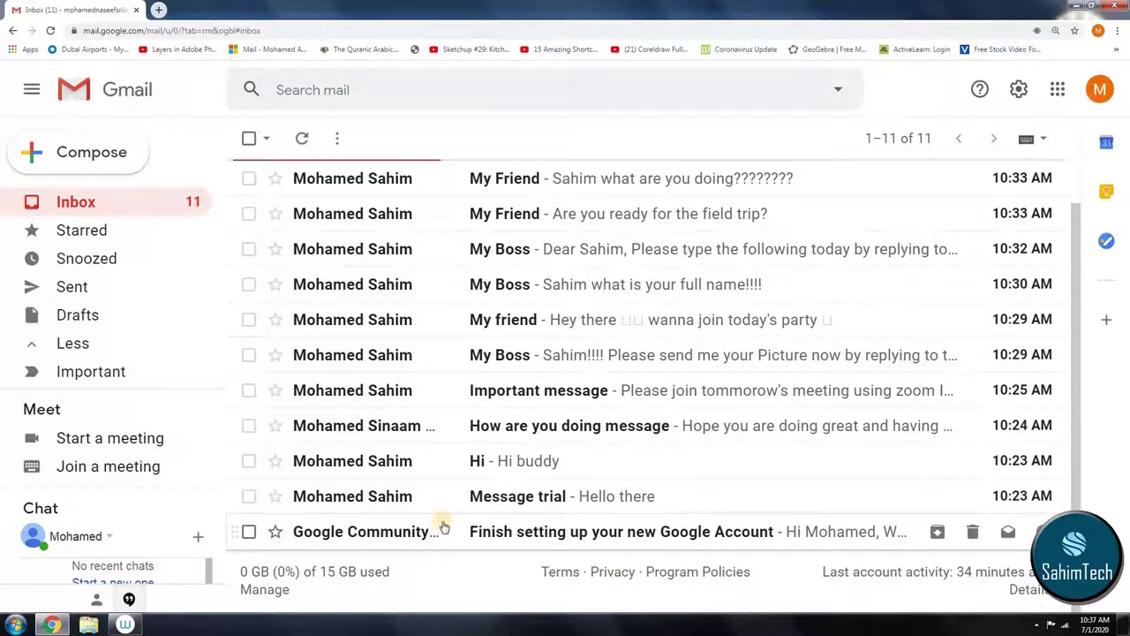
Step: Star the Google Community setup email, check it under Starred, and return to Inbox
{"action": "left_click", "coordinate": [272, 534]}
{"action": "left_click", "coordinate": [93, 235]}
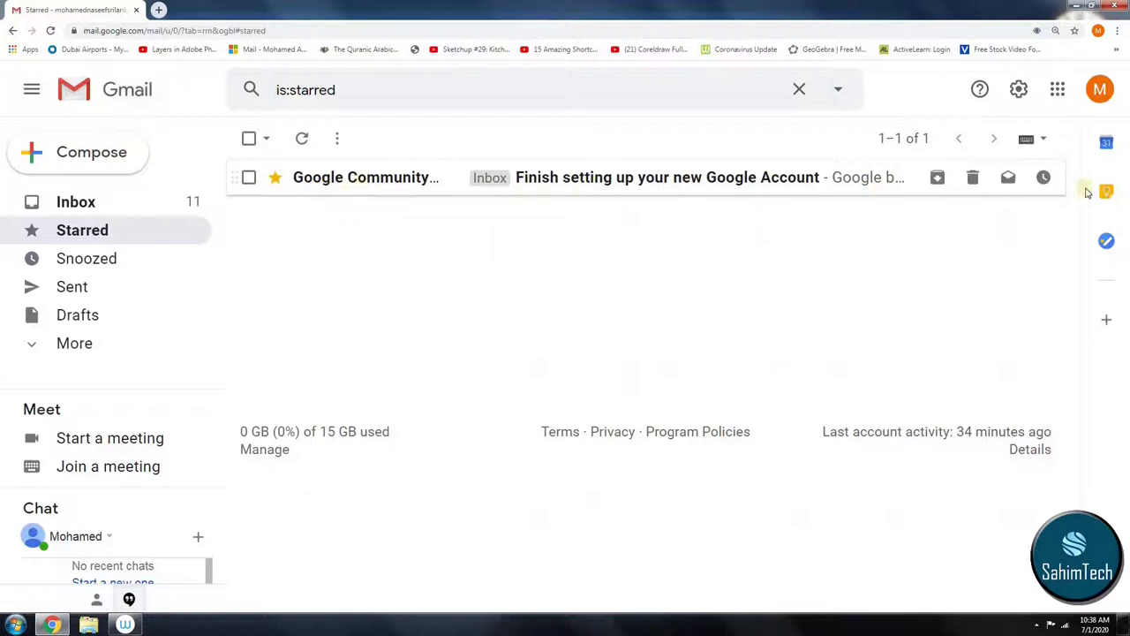
{"action": "left_click", "coordinate": [138, 209]}
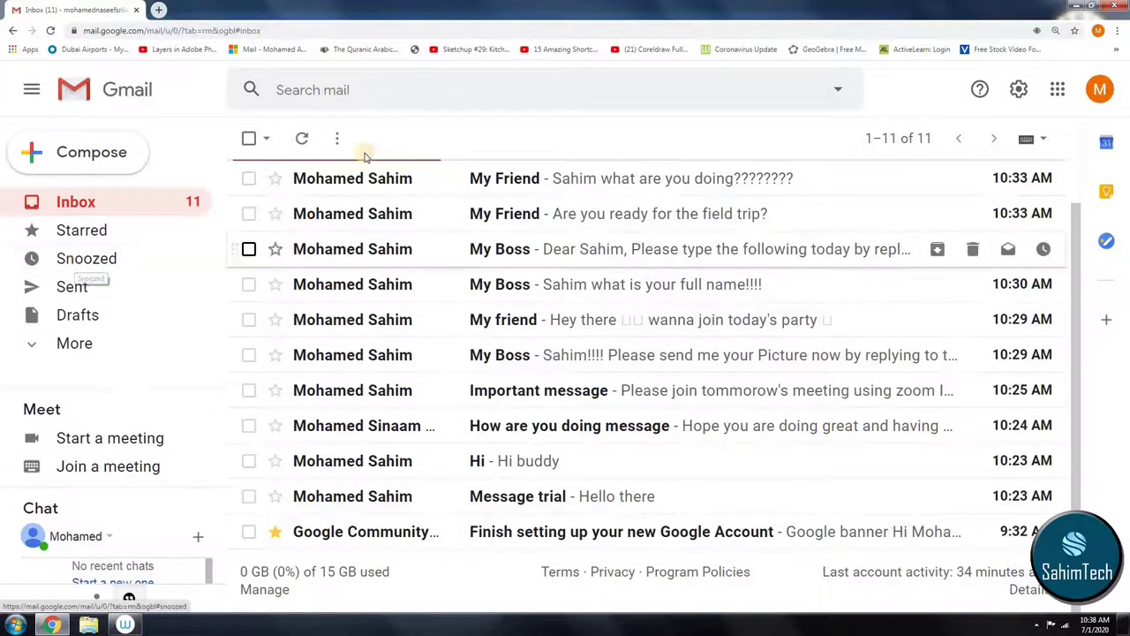
Step: Open the Message trial email and highlight its greeting and subject line
{"action": "left_click", "coordinate": [452, 499]}
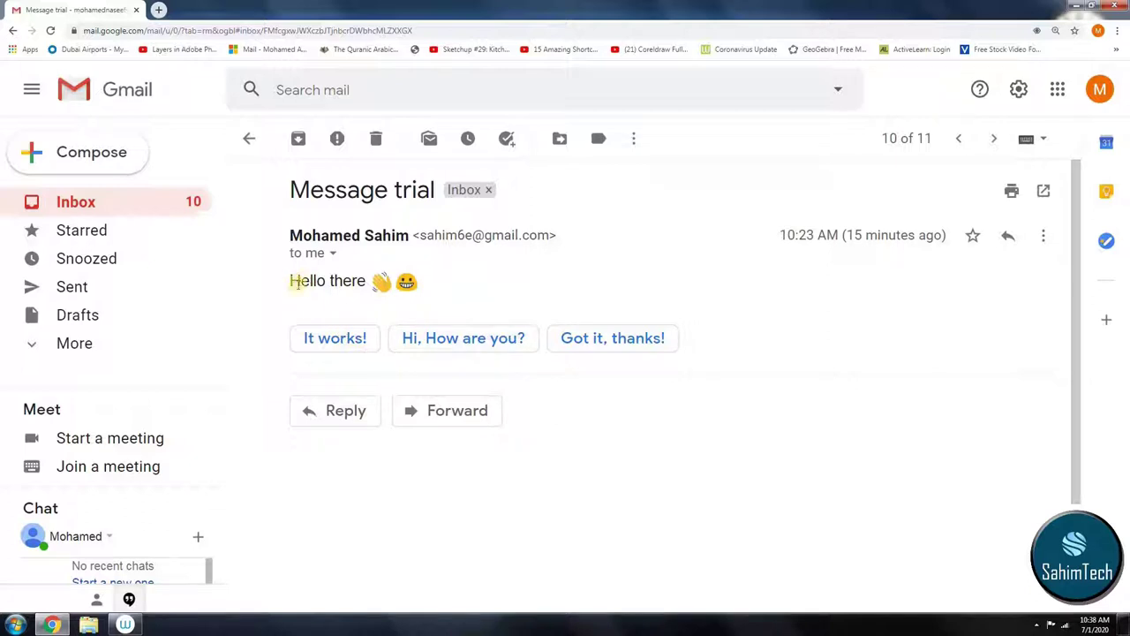
{"action": "left_click_drag", "start_coordinate": [294, 288], "coordinate": [374, 315]}
{"action": "left_click", "coordinate": [374, 309]}
{"action": "left_click_drag", "start_coordinate": [298, 202], "coordinate": [449, 189]}
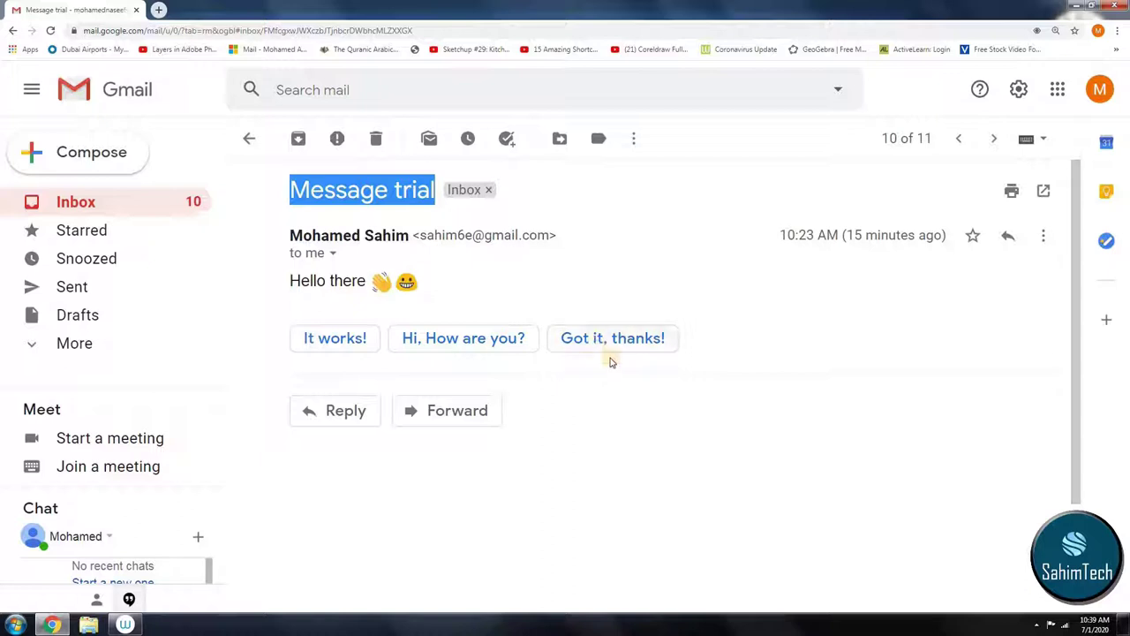
Step: Start a 'Got it, thanks!' smart reply, select its text, and browse the font and size options
{"action": "left_click", "coordinate": [589, 341]}
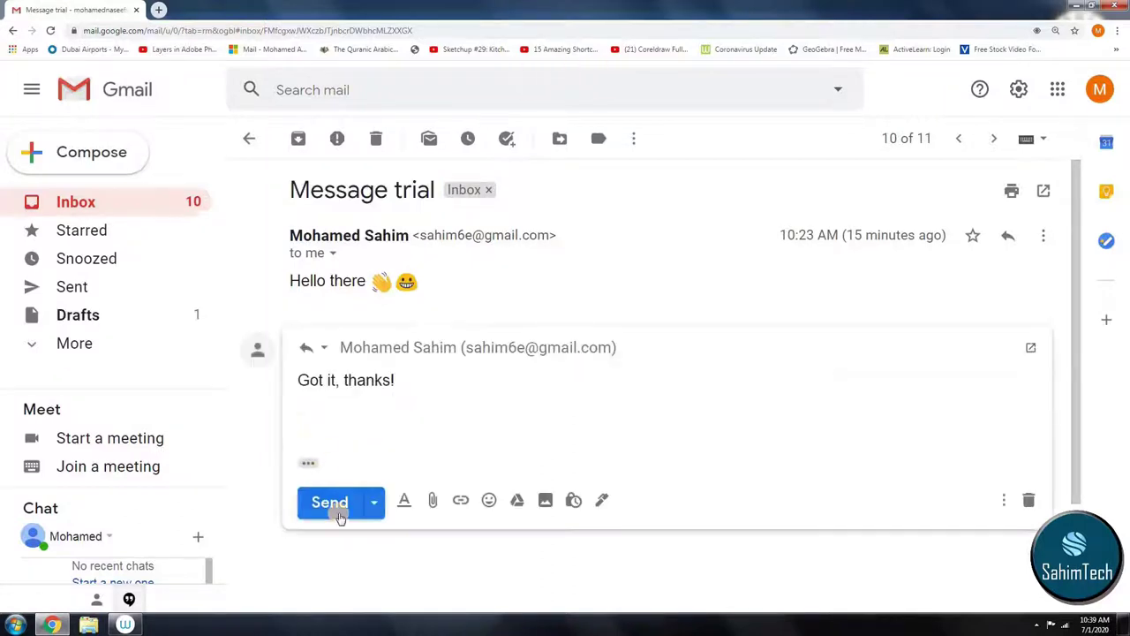
{"action": "left_click_drag", "start_coordinate": [405, 388], "coordinate": [114, 387]}
{"action": "left_click", "coordinate": [424, 471]}
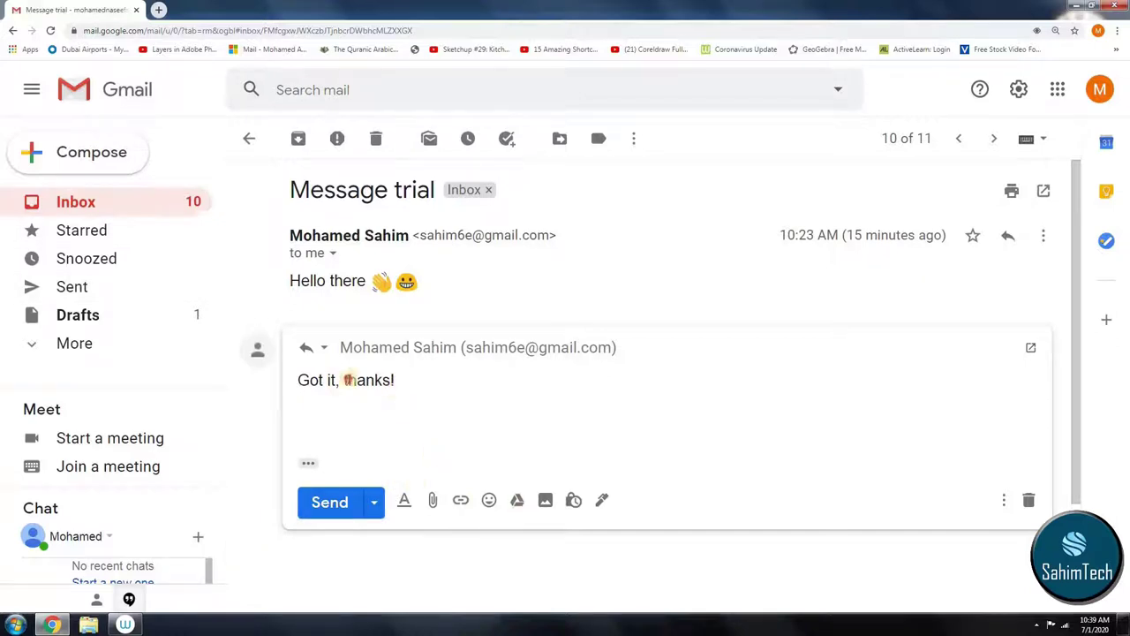
{"action": "triple_click", "coordinate": [347, 379]}
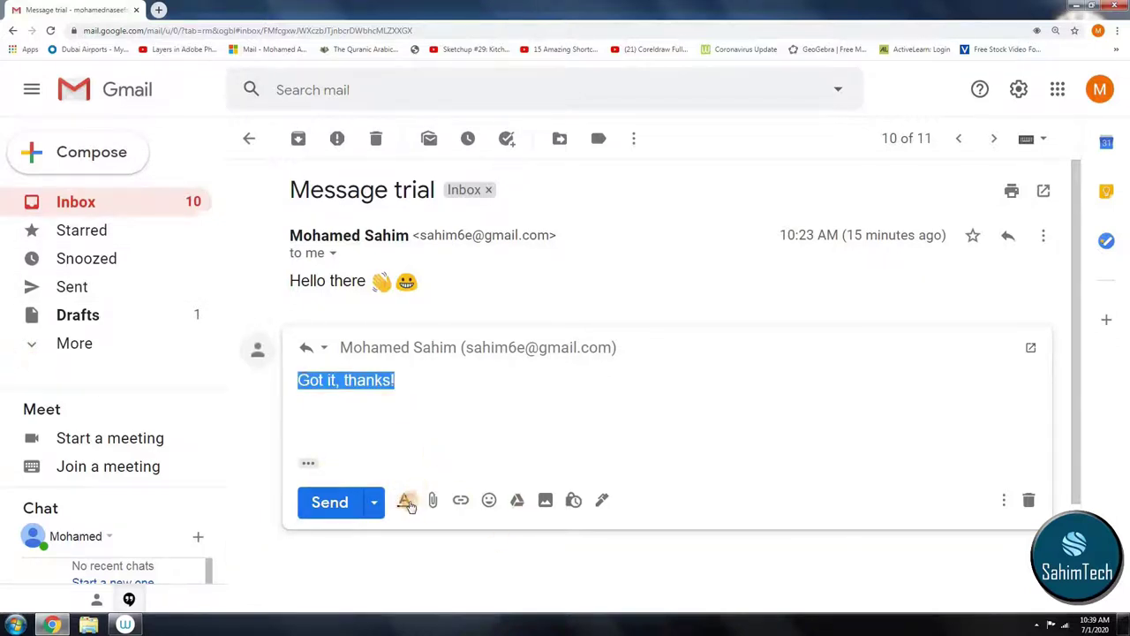
{"action": "left_click", "coordinate": [404, 498]}
{"action": "left_click", "coordinate": [424, 457]}
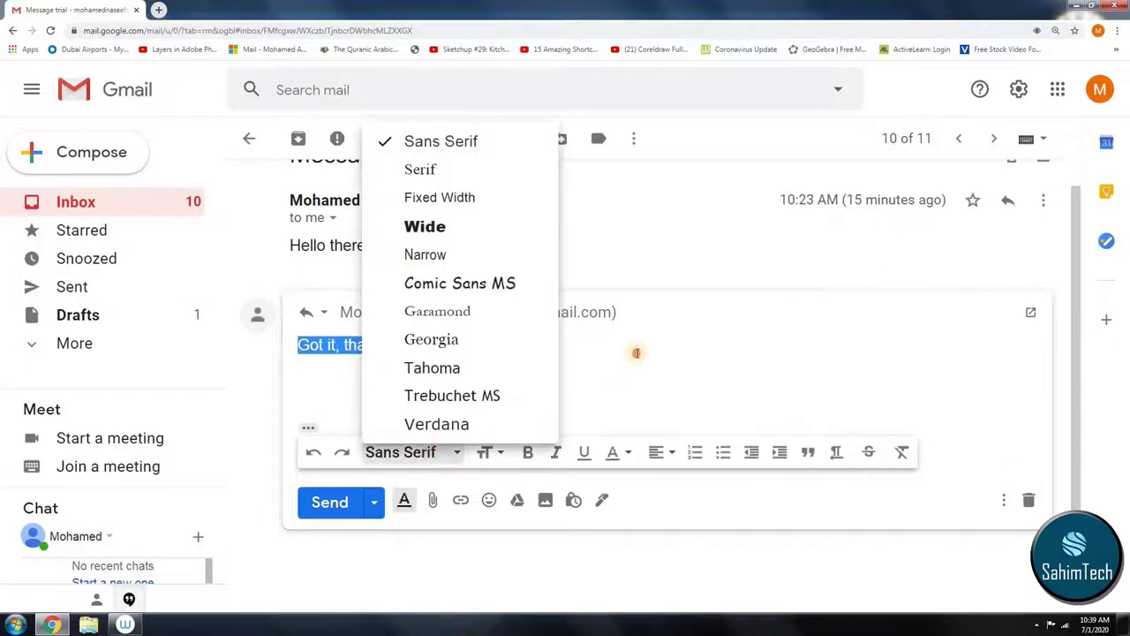
{"action": "left_click", "coordinate": [633, 351]}
{"action": "left_click", "coordinate": [488, 452]}
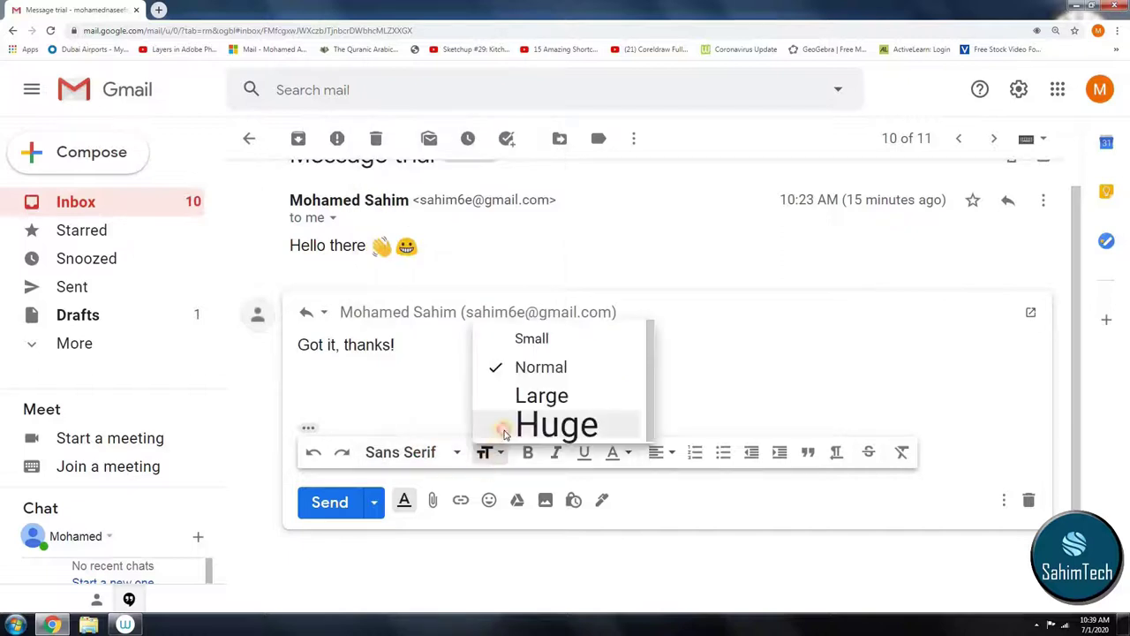
{"action": "left_click", "coordinate": [496, 421]}
Step: Make the reply text Huge, send it, and open the Snoozed folder
{"action": "triple_click", "coordinate": [348, 395]}
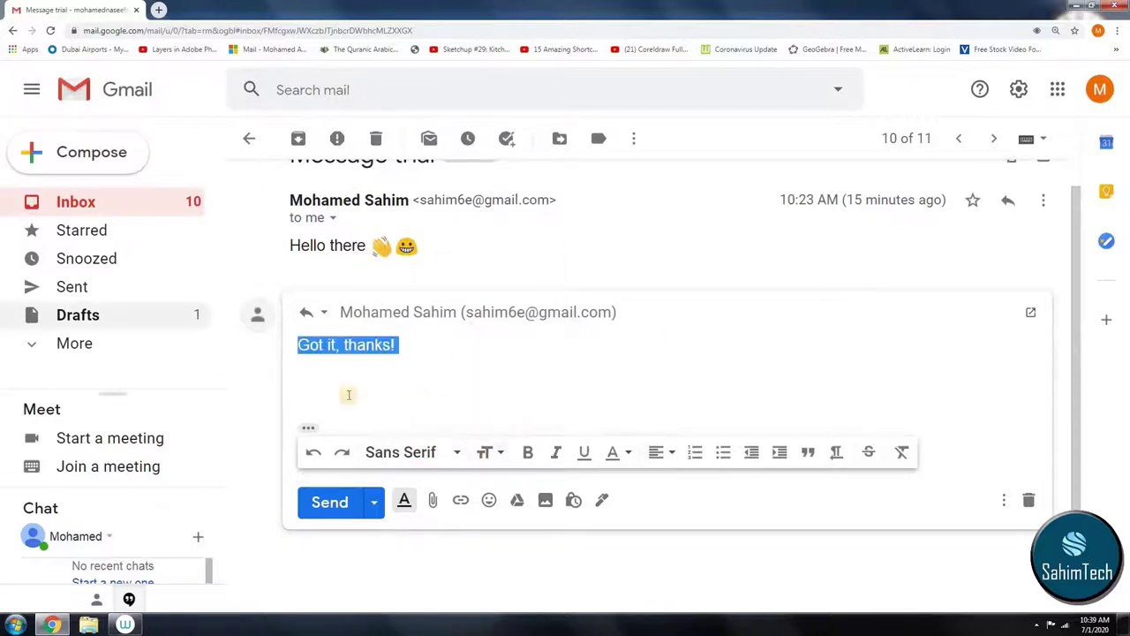
{"action": "left_click", "coordinate": [488, 452]}
{"action": "left_click", "coordinate": [549, 423]}
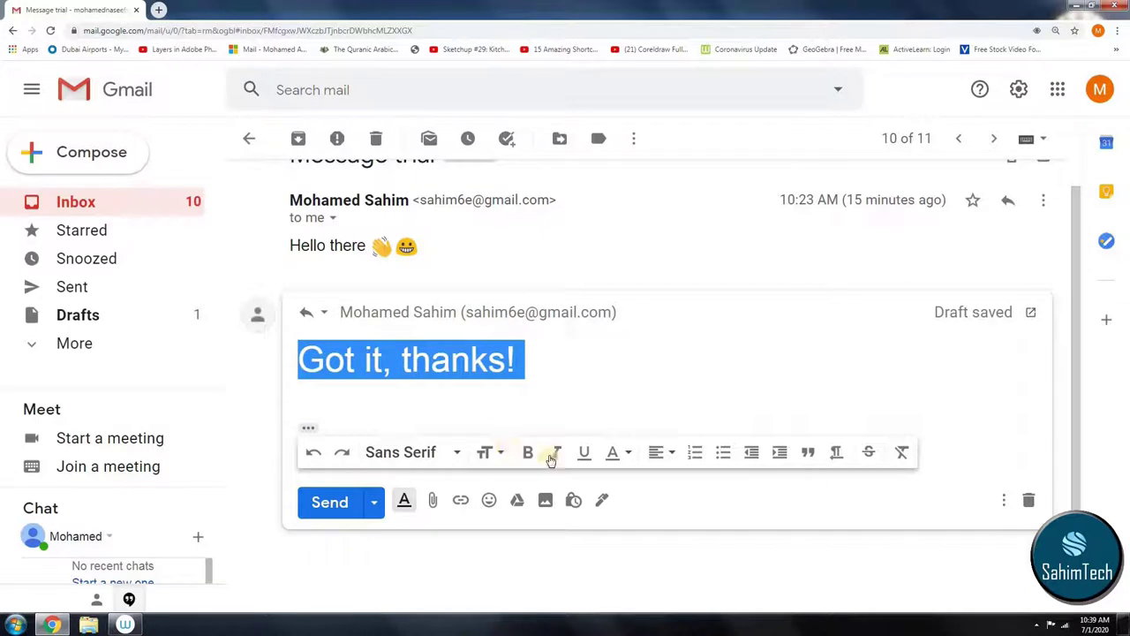
{"action": "left_click", "coordinate": [531, 457]}
{"action": "left_click", "coordinate": [536, 457]}
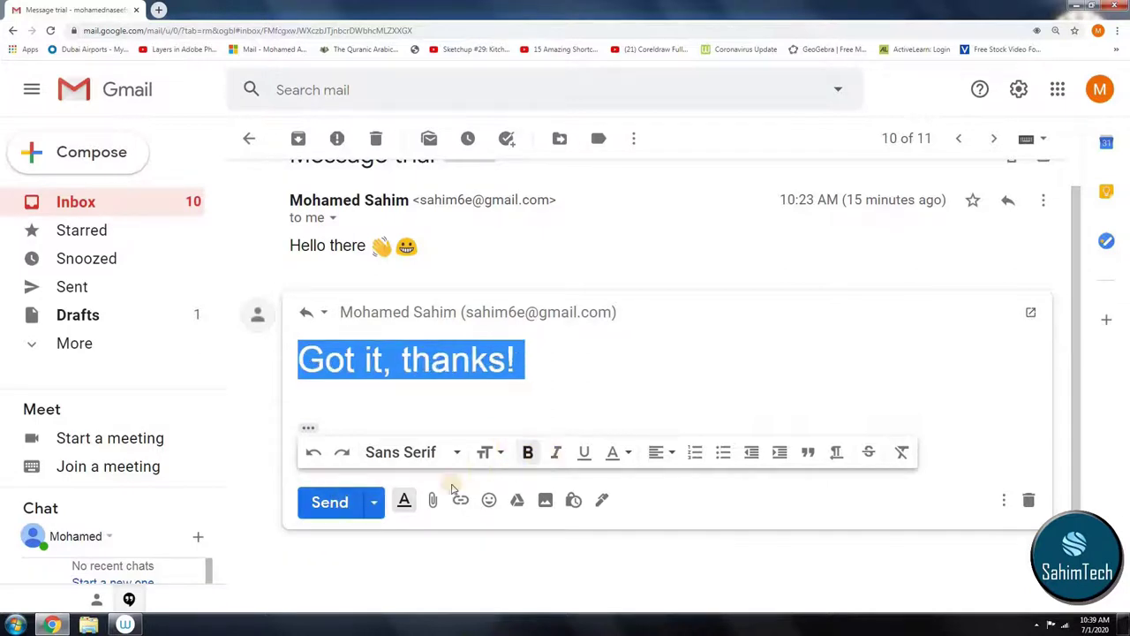
{"action": "left_click", "coordinate": [347, 503]}
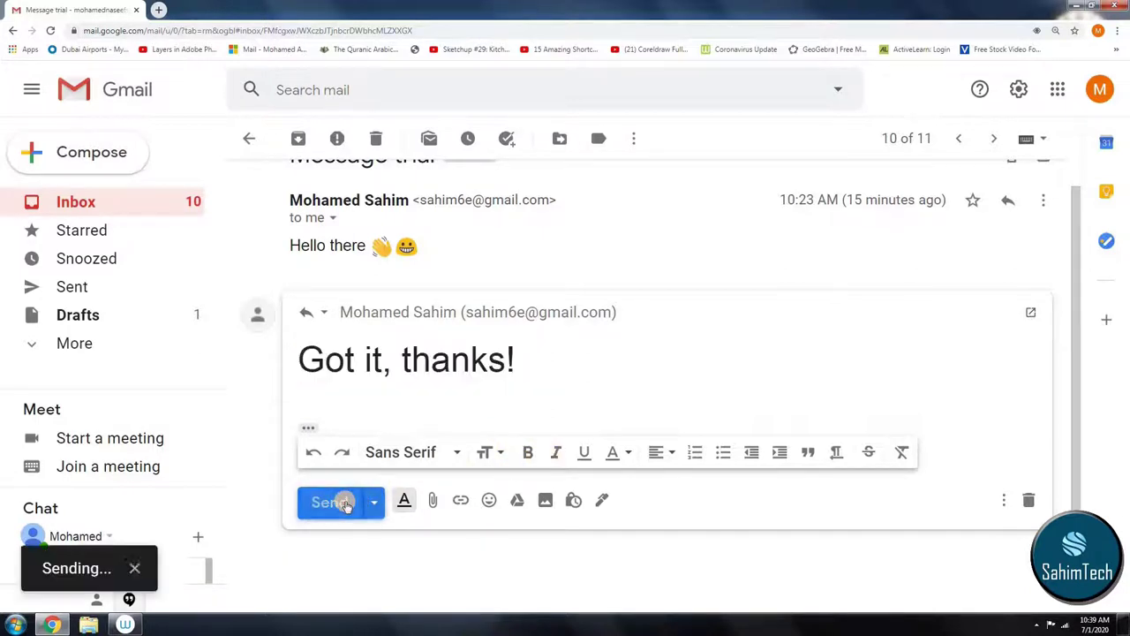
{"action": "left_click", "coordinate": [106, 263]}
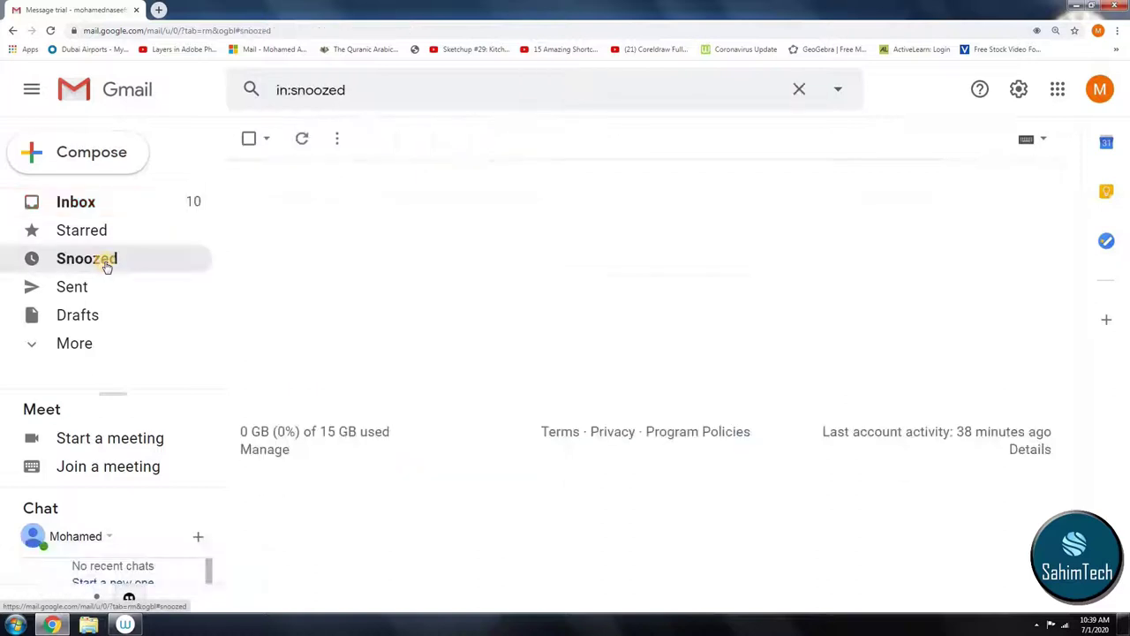
Step: Reopen Message trial, dismiss its Snooze options unused, then go to the Sent folder
{"action": "left_click", "coordinate": [118, 202]}
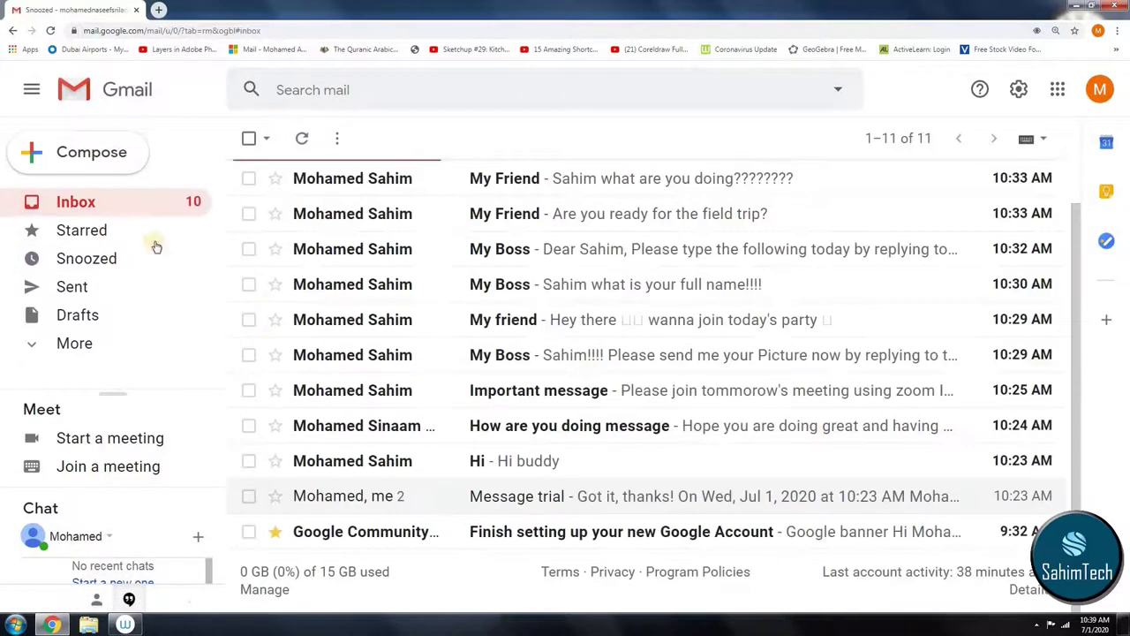
{"action": "left_click", "coordinate": [623, 496]}
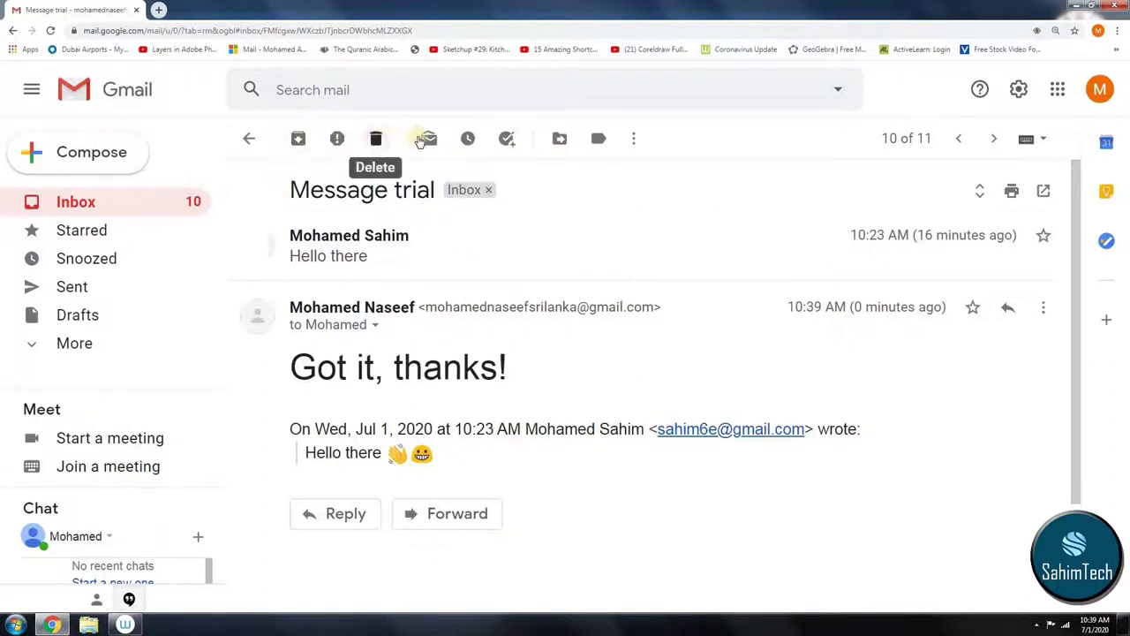
{"action": "left_click", "coordinate": [469, 140]}
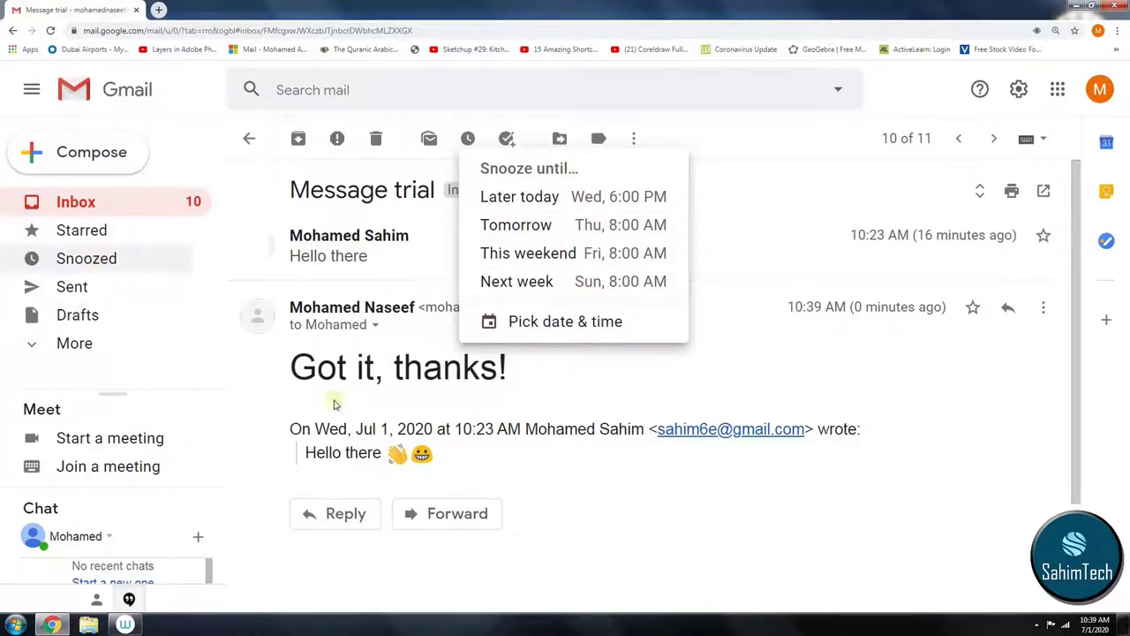
{"action": "left_click", "coordinate": [600, 386]}
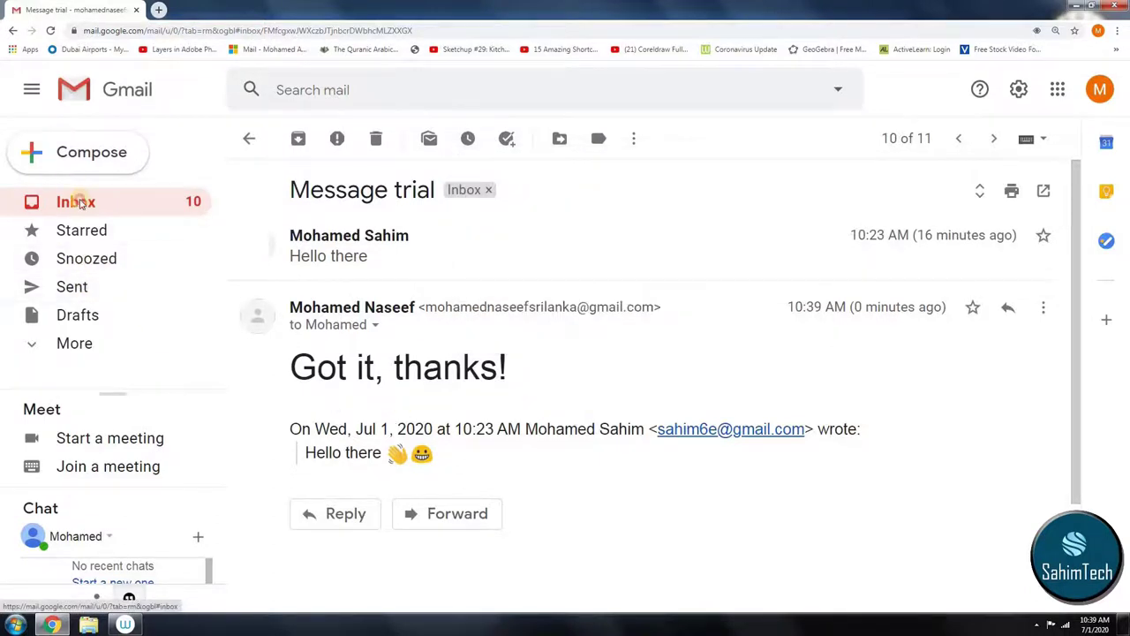
{"action": "left_click", "coordinate": [79, 201]}
{"action": "left_click", "coordinate": [79, 287]}
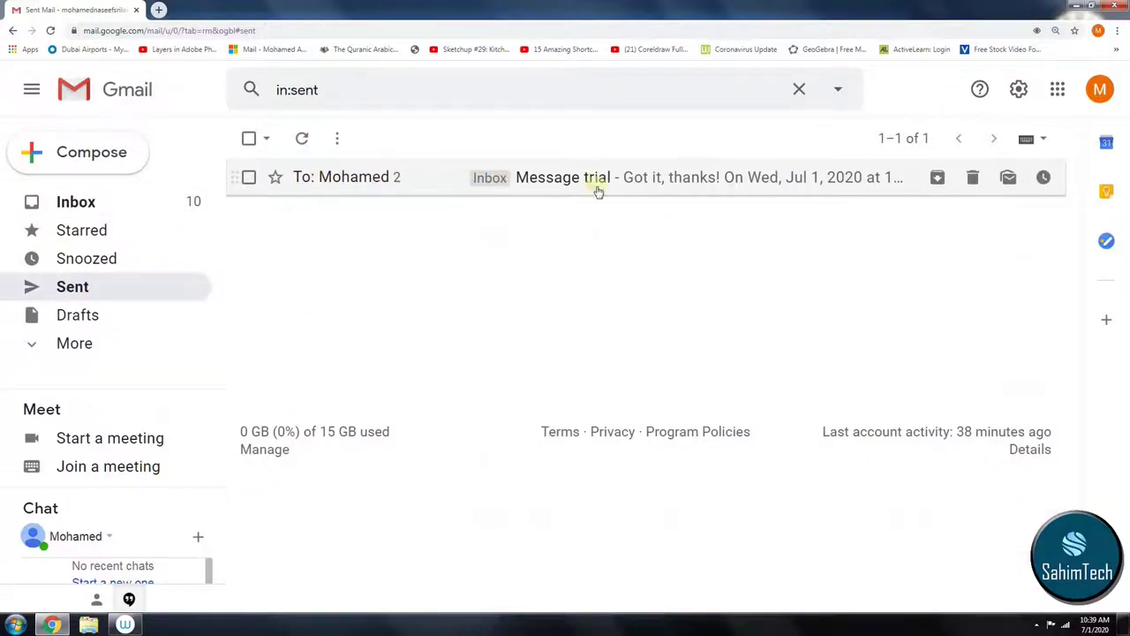
{"action": "left_click", "coordinate": [604, 186]}
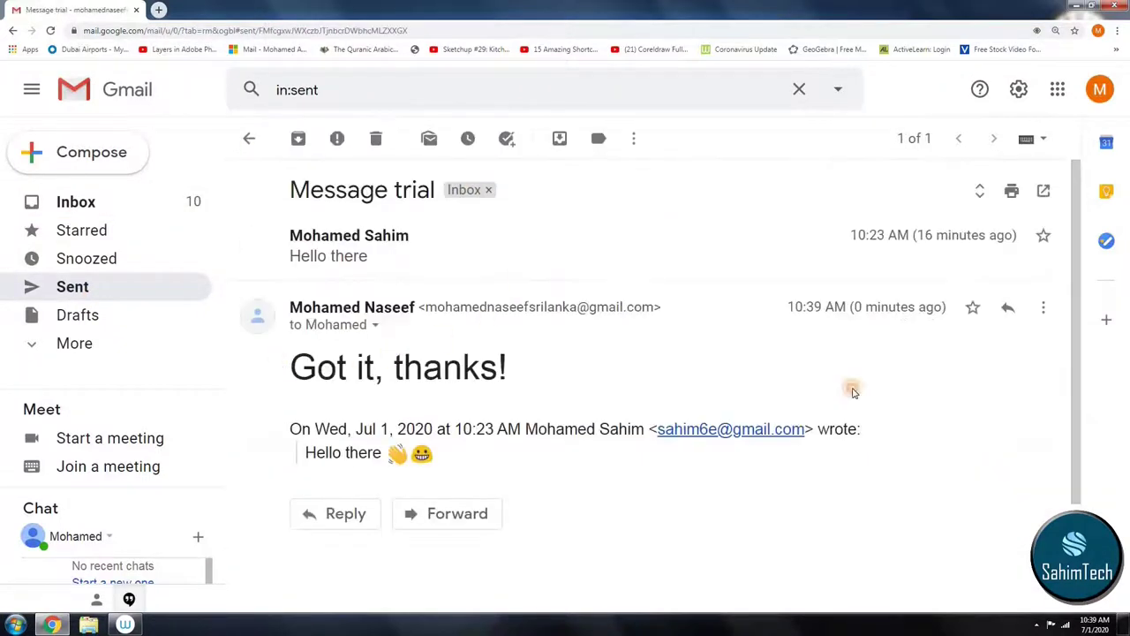
{"action": "left_click_drag", "start_coordinate": [850, 386], "coordinate": [645, 378]}
{"action": "left_click", "coordinate": [94, 289]}
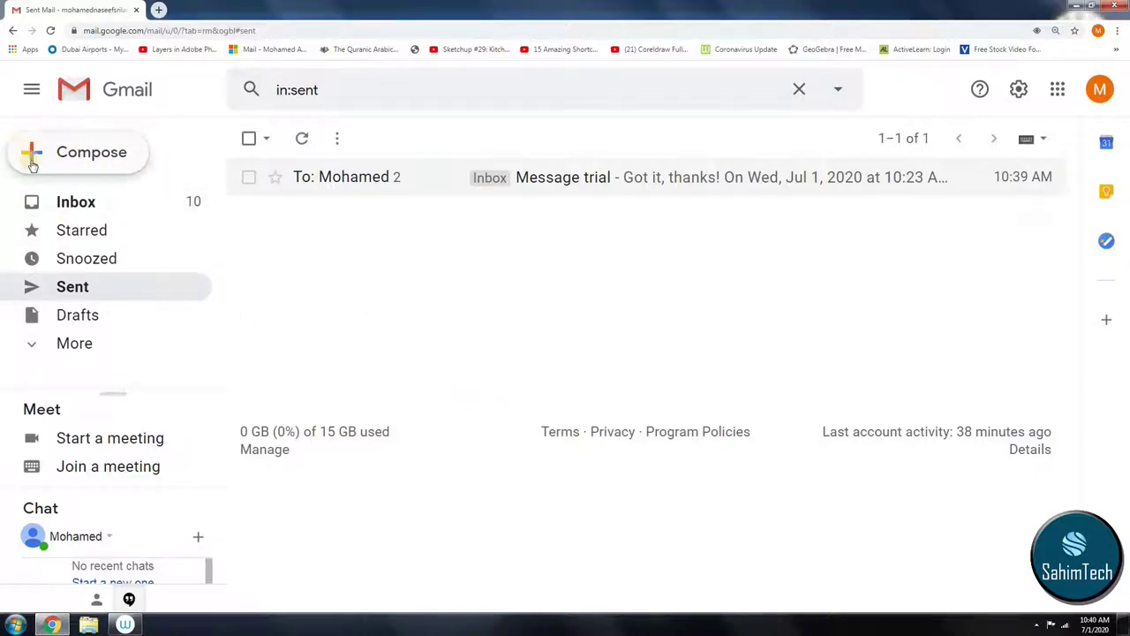
Step: Toggle the side navigation between collapsed and expanded, discarding a blank compose window
{"action": "left_click", "coordinate": [30, 88]}
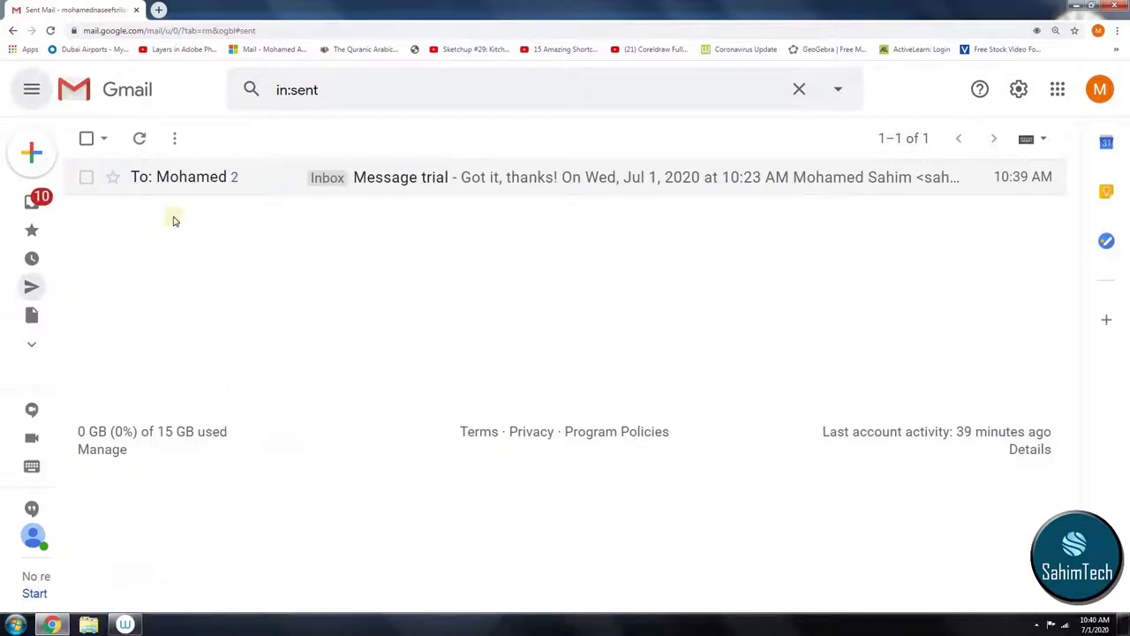
{"action": "left_click", "coordinate": [32, 154]}
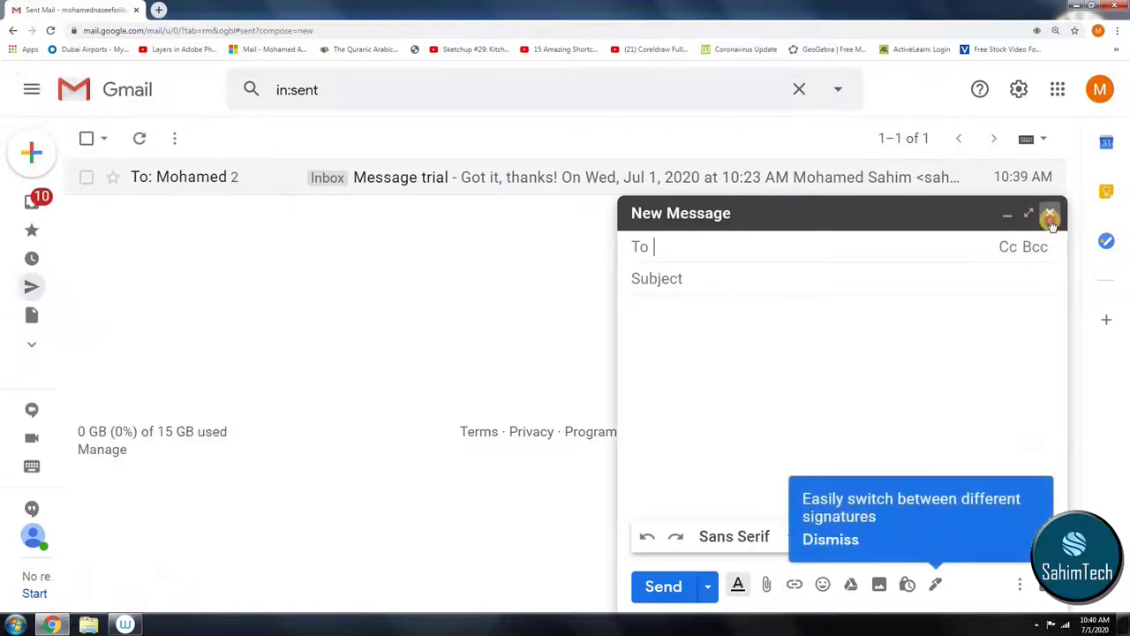
{"action": "left_click", "coordinate": [1048, 215]}
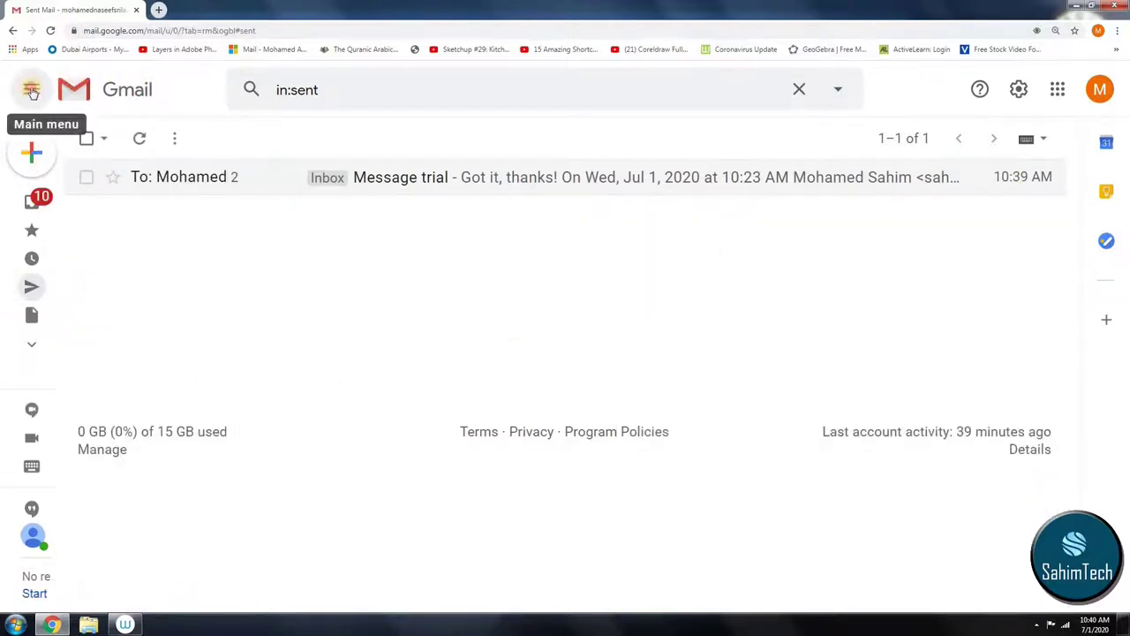
{"action": "left_click", "coordinate": [32, 92]}
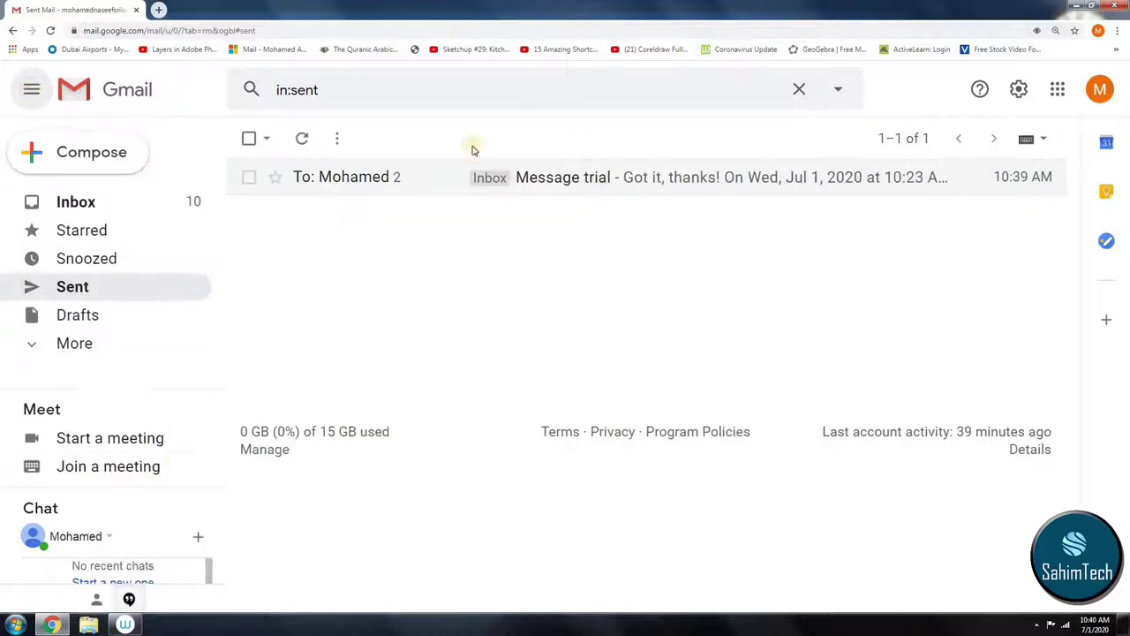
{"action": "left_click", "coordinate": [33, 89]}
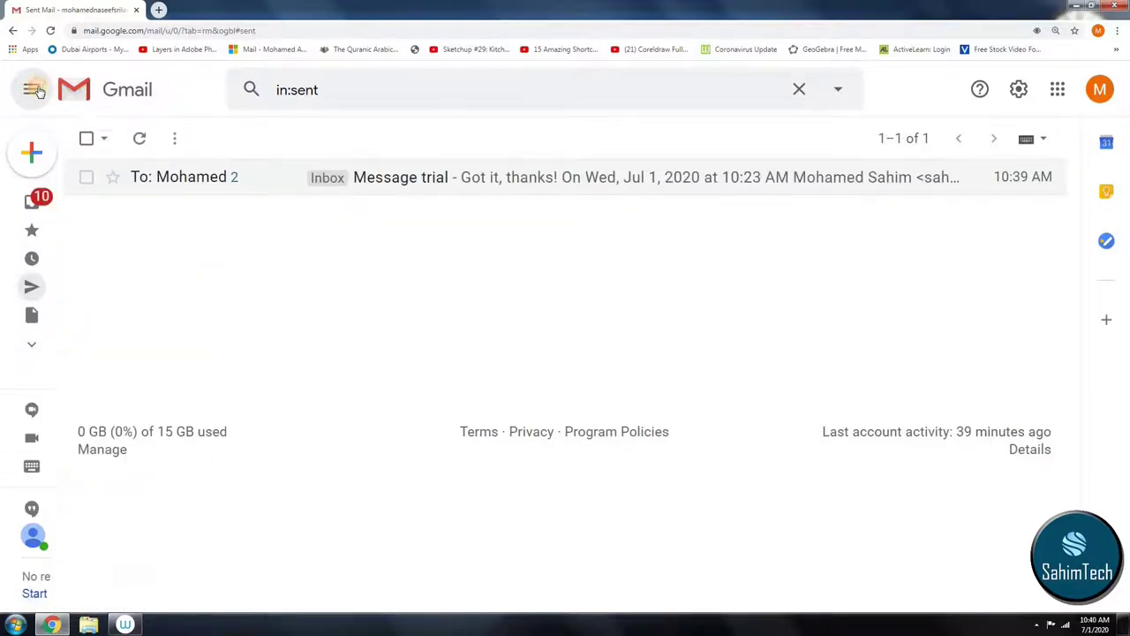
{"action": "left_click", "coordinate": [35, 91]}
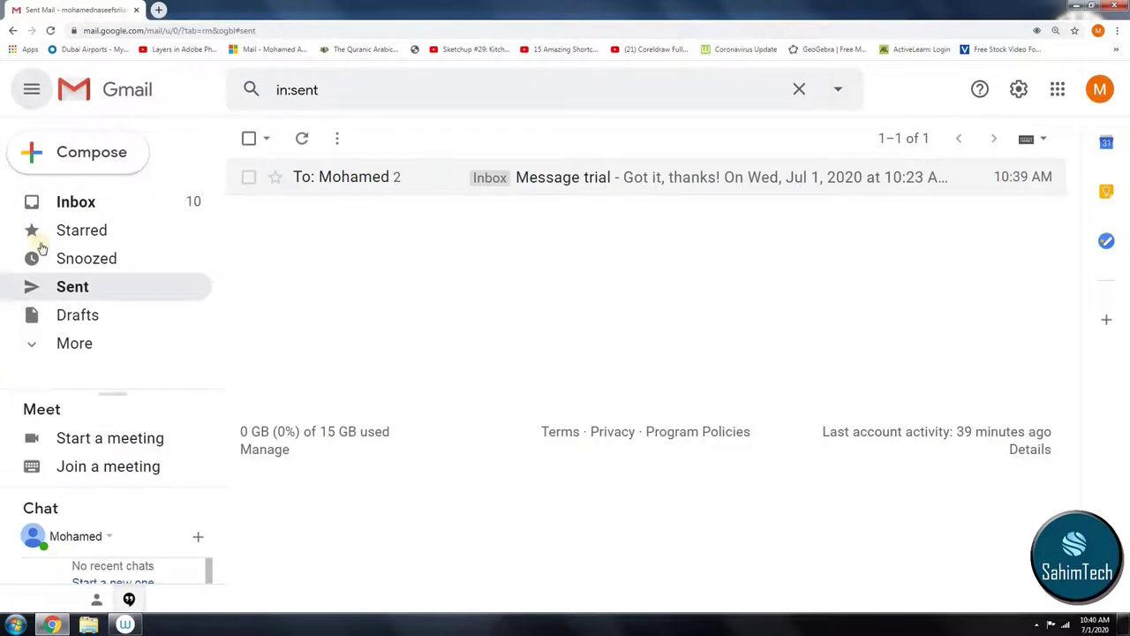
Step: Compose a 'very important' message to the contact suggested for 'sa' and expand it full screen
{"action": "left_click", "coordinate": [35, 152]}
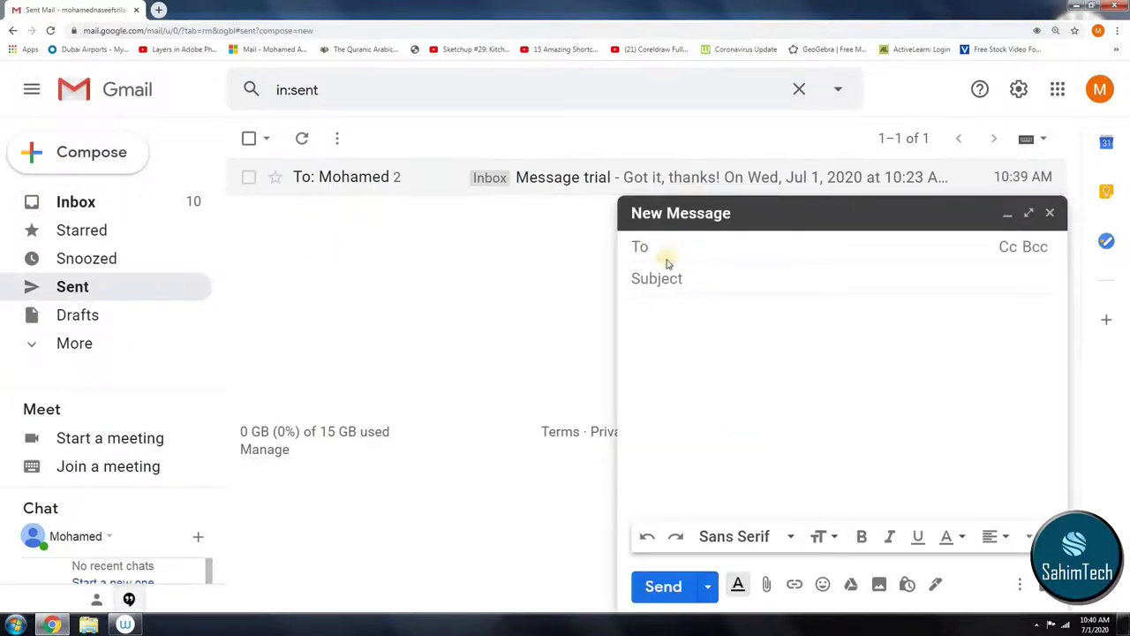
{"action": "type", "text": "sa"}
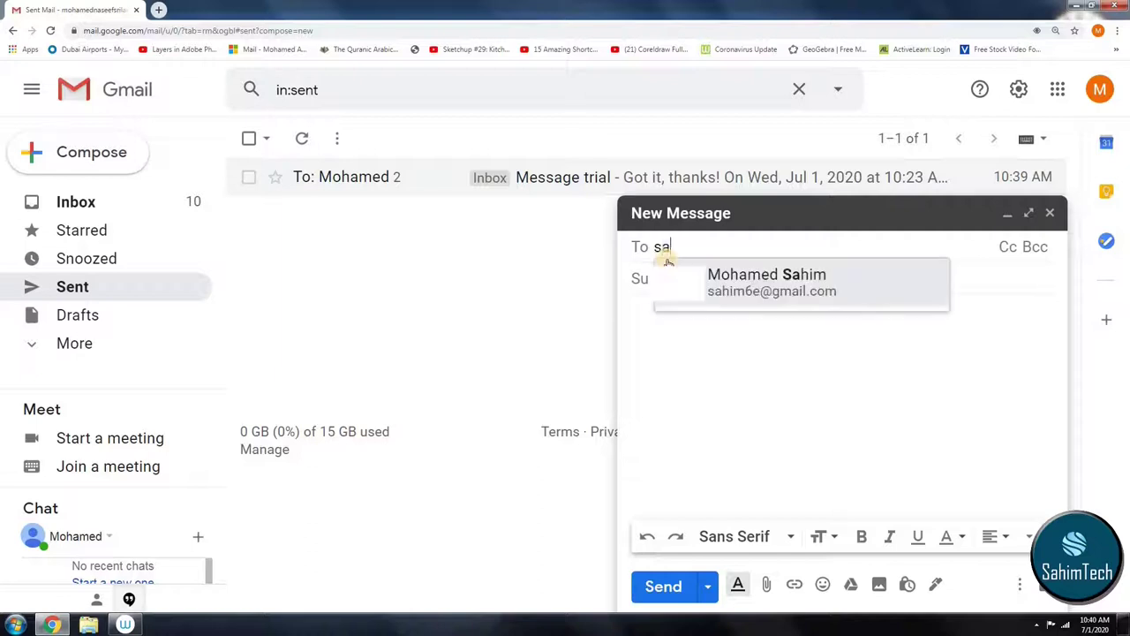
{"action": "left_click", "coordinate": [808, 304]}
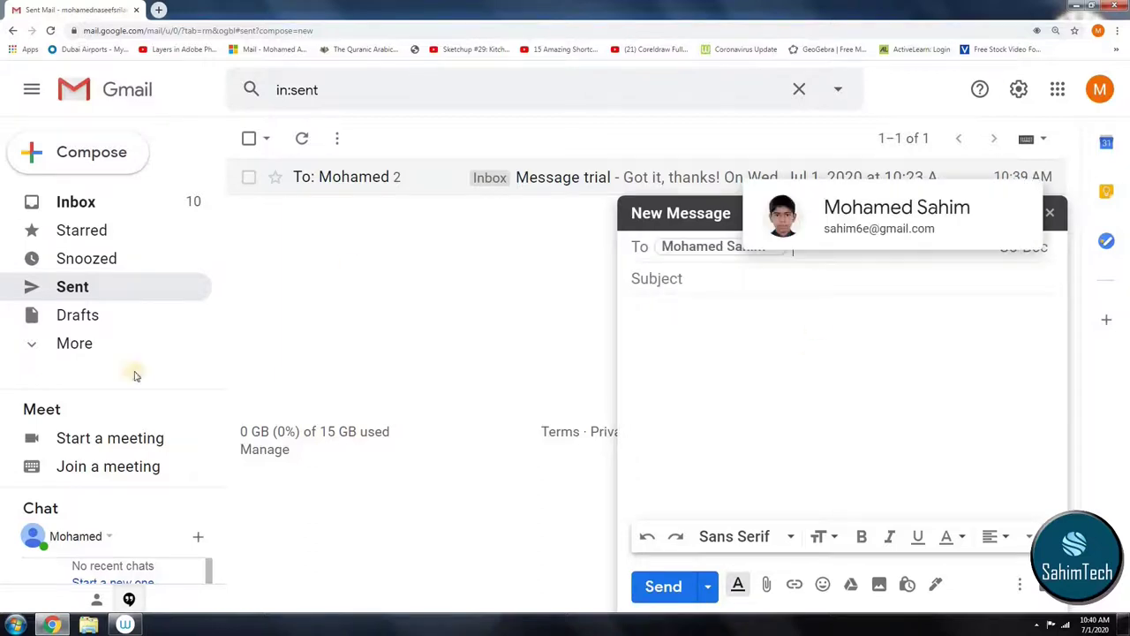
{"action": "left_click", "coordinate": [716, 281]}
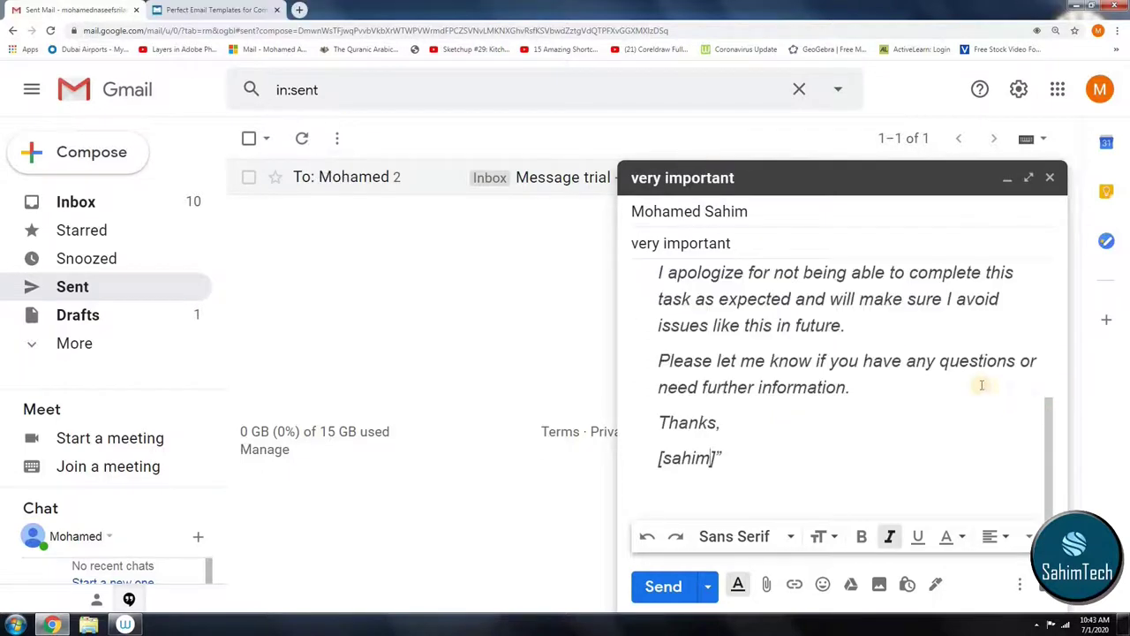
{"action": "scroll", "coordinate": [971, 380], "scroll_direction": "up", "scroll_amount": 5}
{"action": "scroll", "coordinate": [970, 376], "scroll_direction": "up", "scroll_amount": 1}
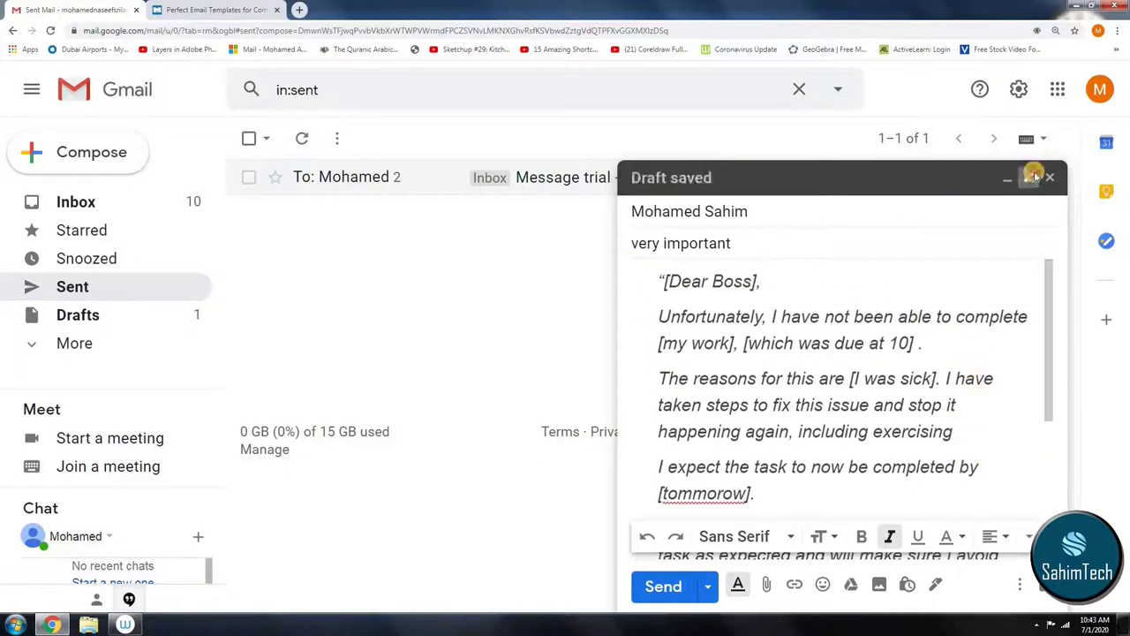
{"action": "left_click", "coordinate": [1029, 177]}
Step: Dismiss the full-screen tip and link dialog, then correct 'tommorow' to 'tomorrow' in the letter
{"action": "left_click", "coordinate": [918, 277]}
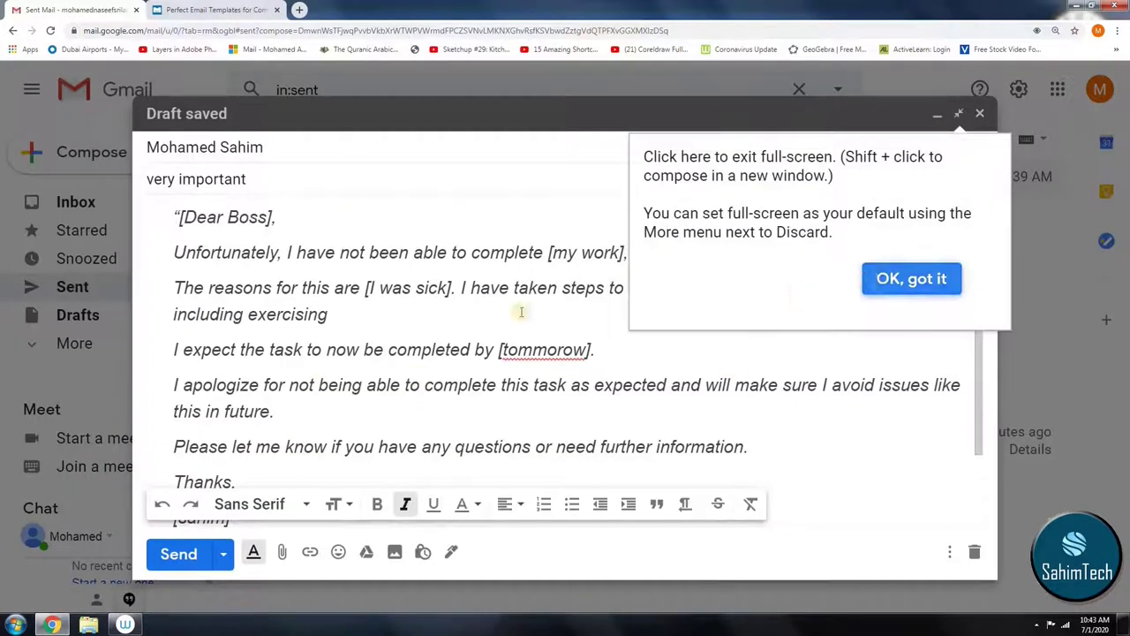
{"action": "key", "text": "Tab"}
{"action": "key", "text": "Tab"}
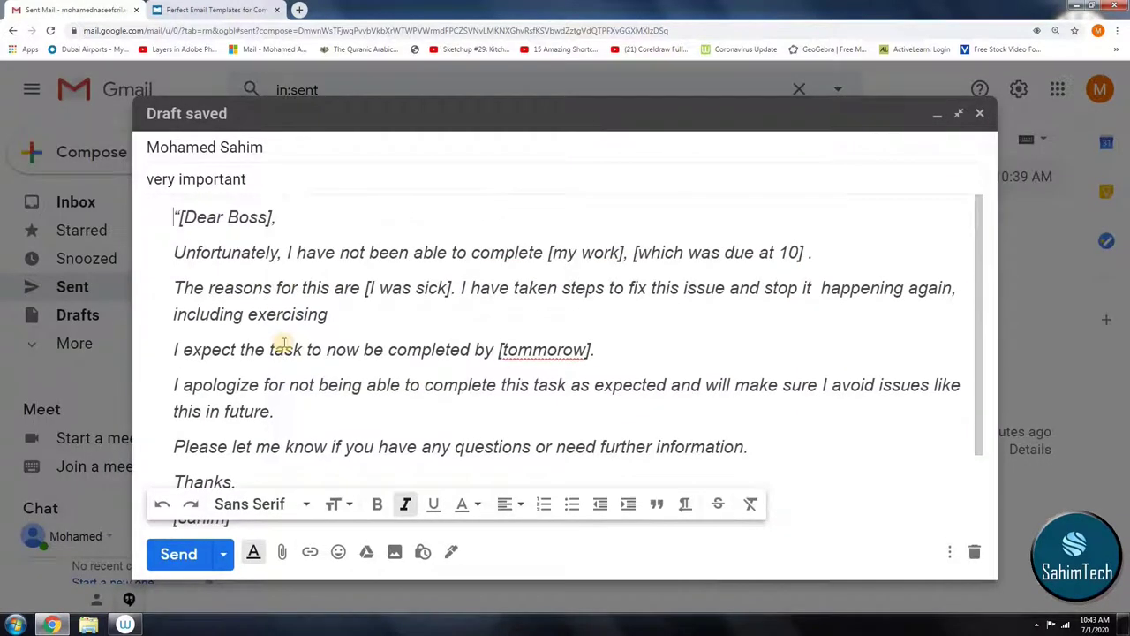
{"action": "key", "text": "ctrl+minus"}
{"action": "key", "text": "ctrl+minus"}
{"action": "key", "text": "ctrl+minus"}
{"action": "key", "text": "ctrl+minus"}
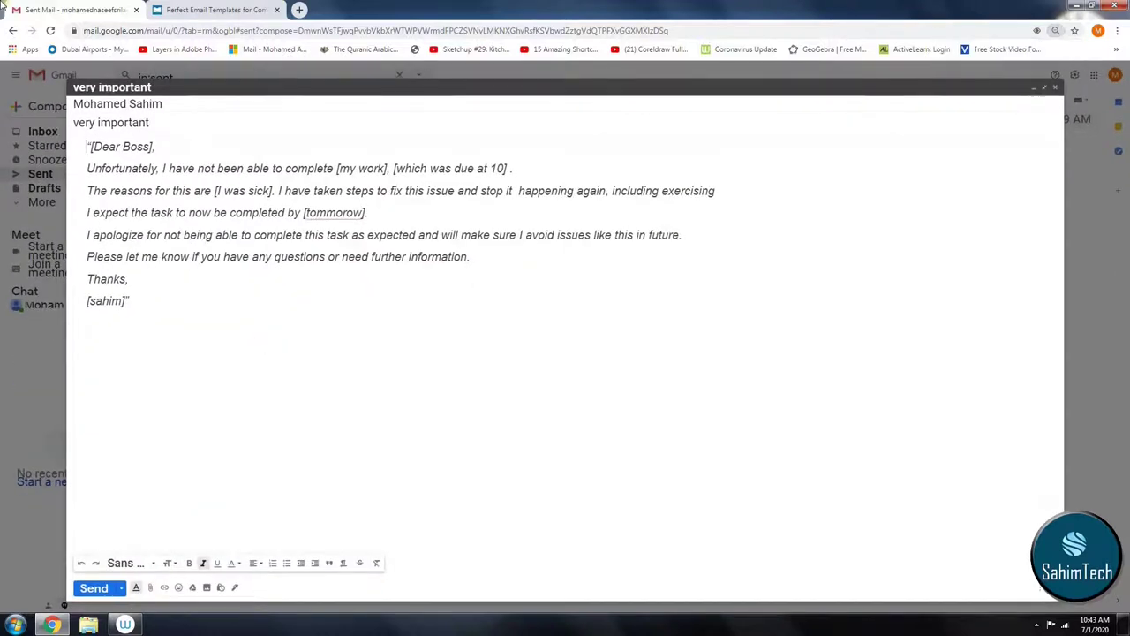
{"action": "key", "text": "ctrl+k"}
{"action": "key", "text": "ctrl+plus"}
{"action": "key", "text": "ctrl+plus"}
{"action": "key", "text": "ctrl+plus"}
{"action": "key", "text": "ctrl+plus"}
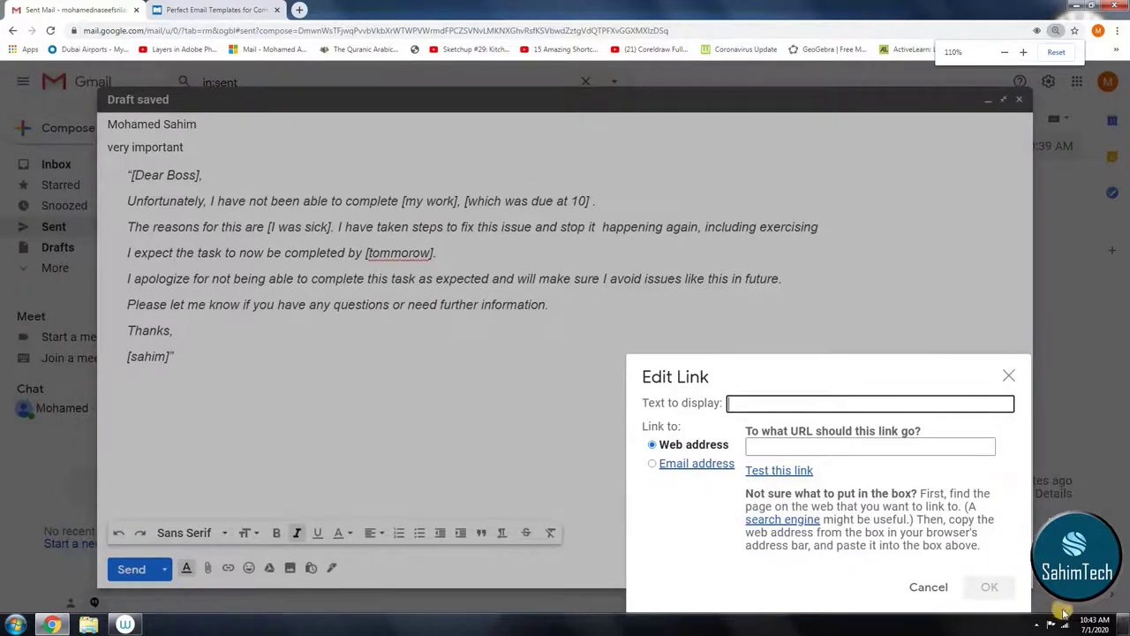
{"action": "left_click", "coordinate": [1009, 375]}
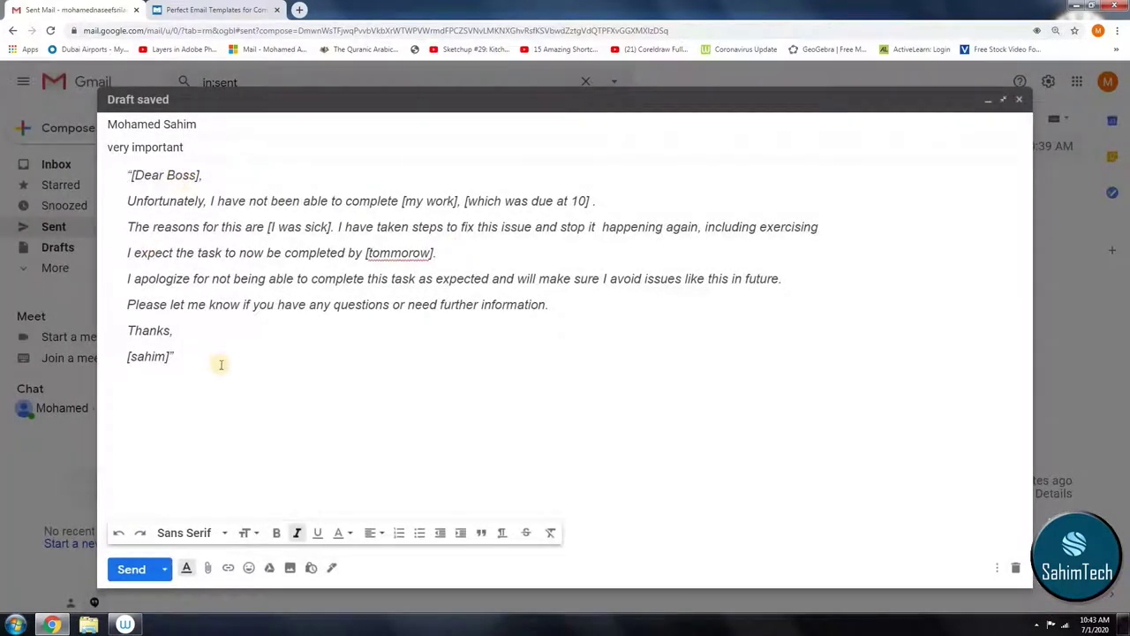
{"action": "left_click_drag", "start_coordinate": [221, 365], "coordinate": [82, 176]}
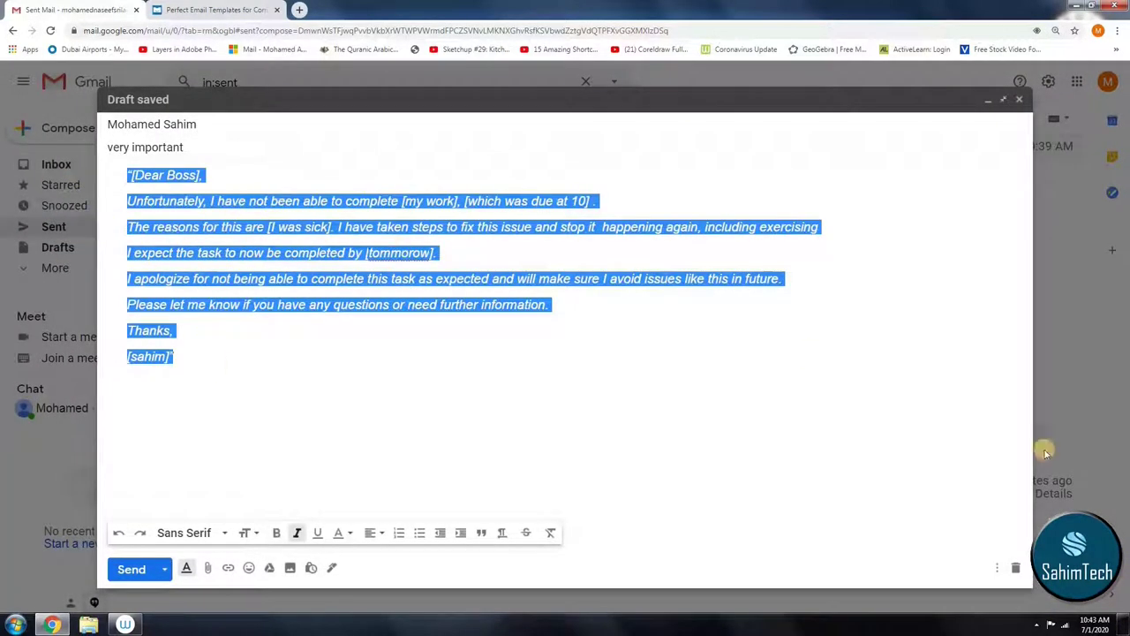
{"action": "left_click", "coordinate": [467, 398]}
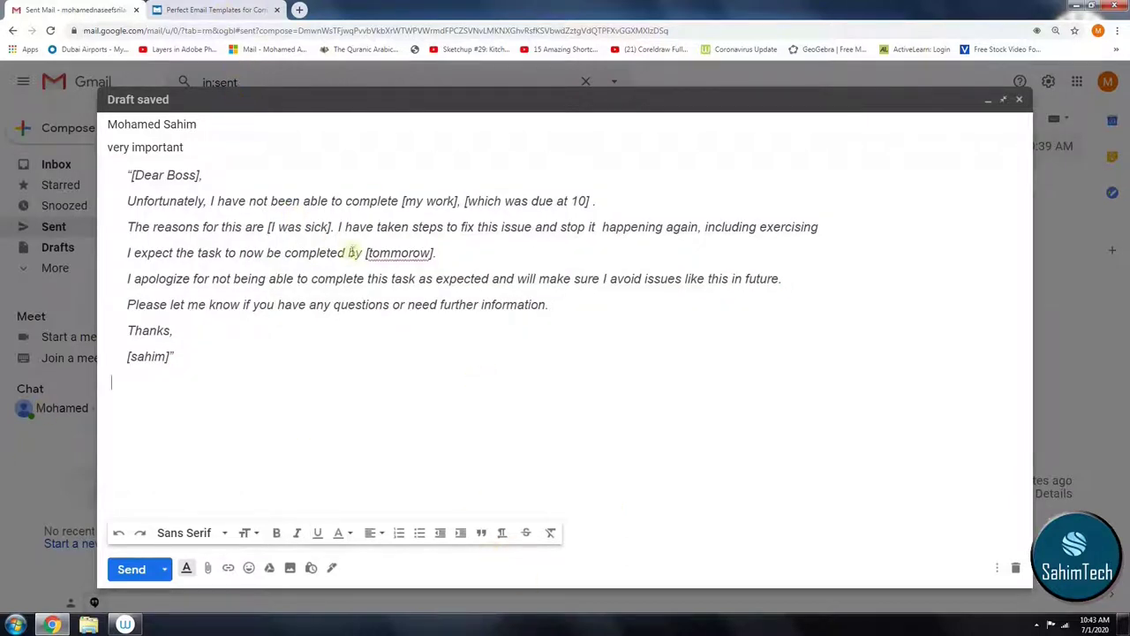
{"action": "left_click", "coordinate": [393, 253]}
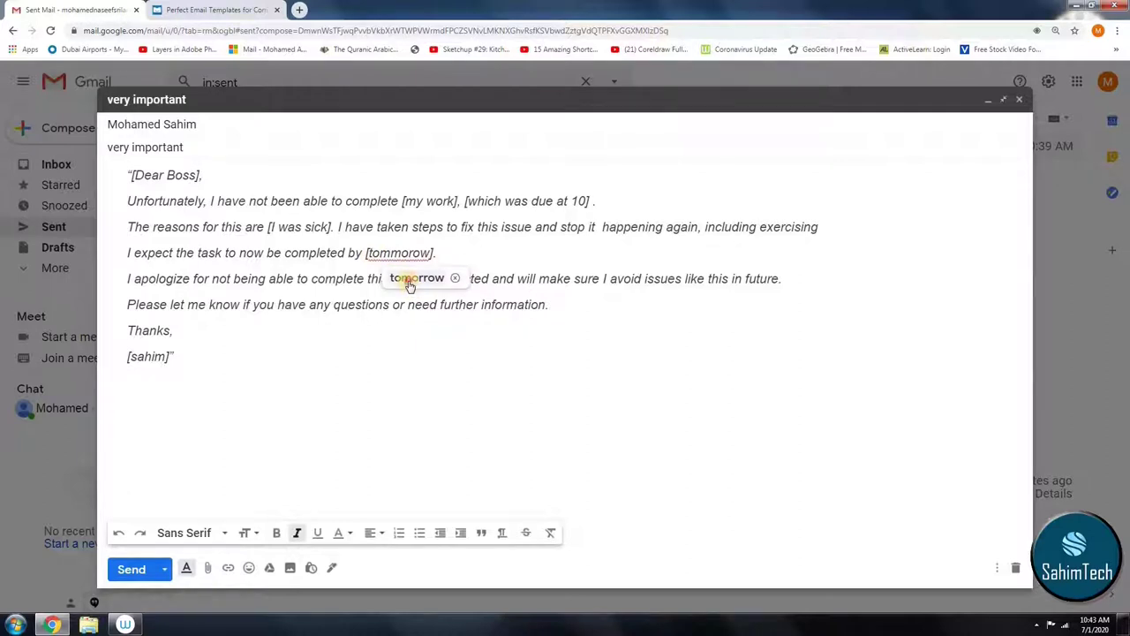
{"action": "left_click", "coordinate": [409, 281]}
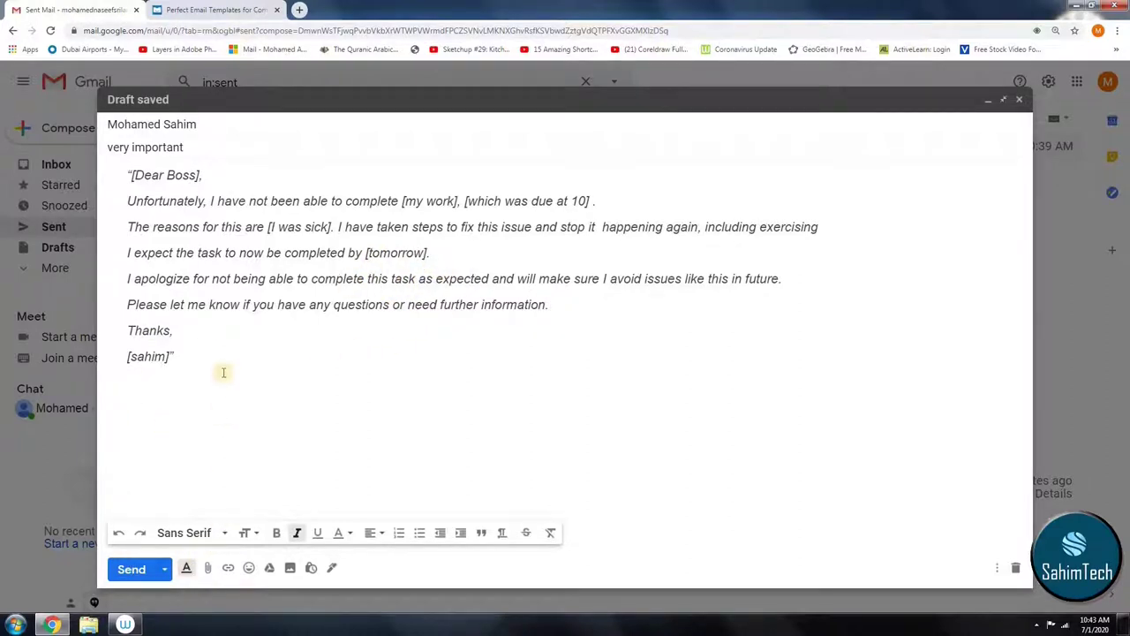
Step: Make the 'Thanks,' line Huge, bold, Narrow font and cyan
{"action": "triple_click", "coordinate": [168, 330]}
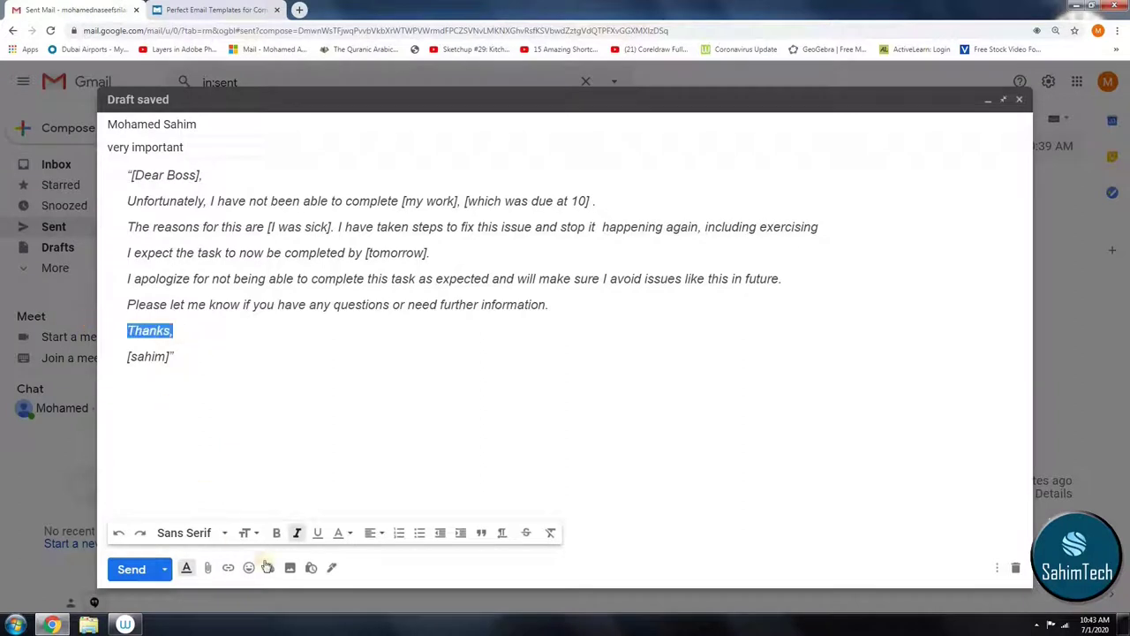
{"action": "left_click", "coordinate": [246, 535]}
{"action": "left_click", "coordinate": [277, 512]}
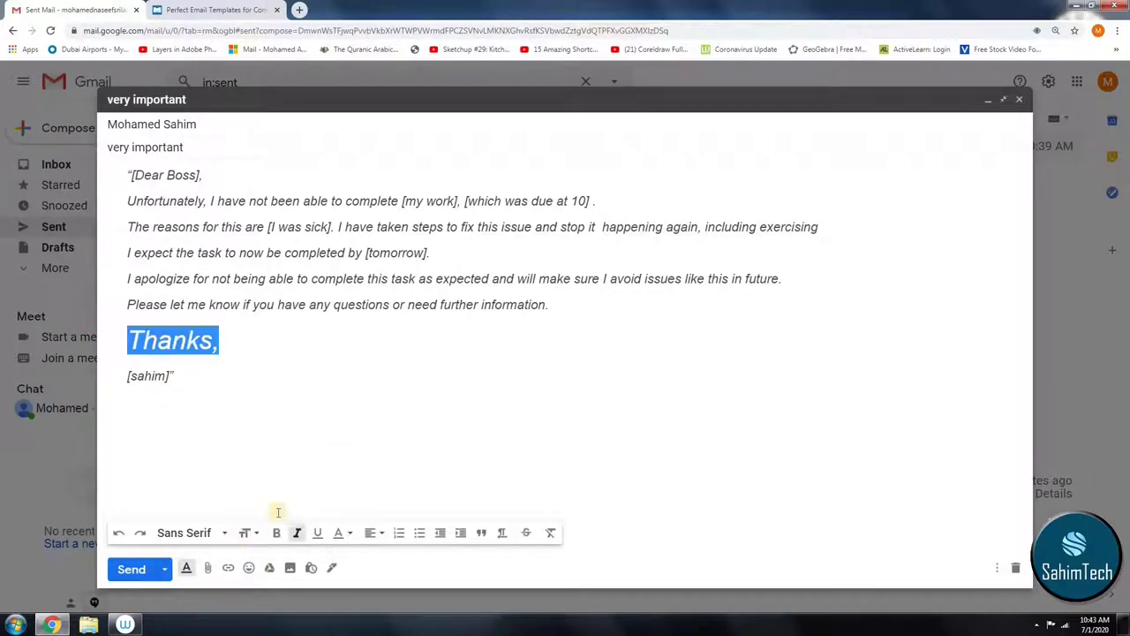
{"action": "left_click", "coordinate": [279, 535]}
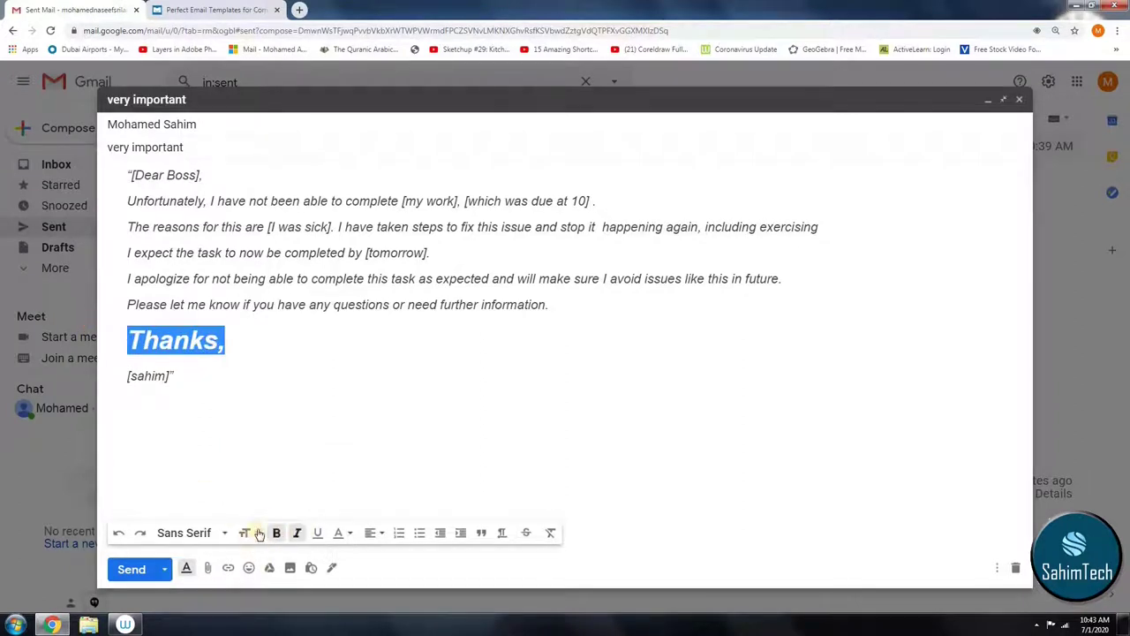
{"action": "left_click", "coordinate": [204, 533]}
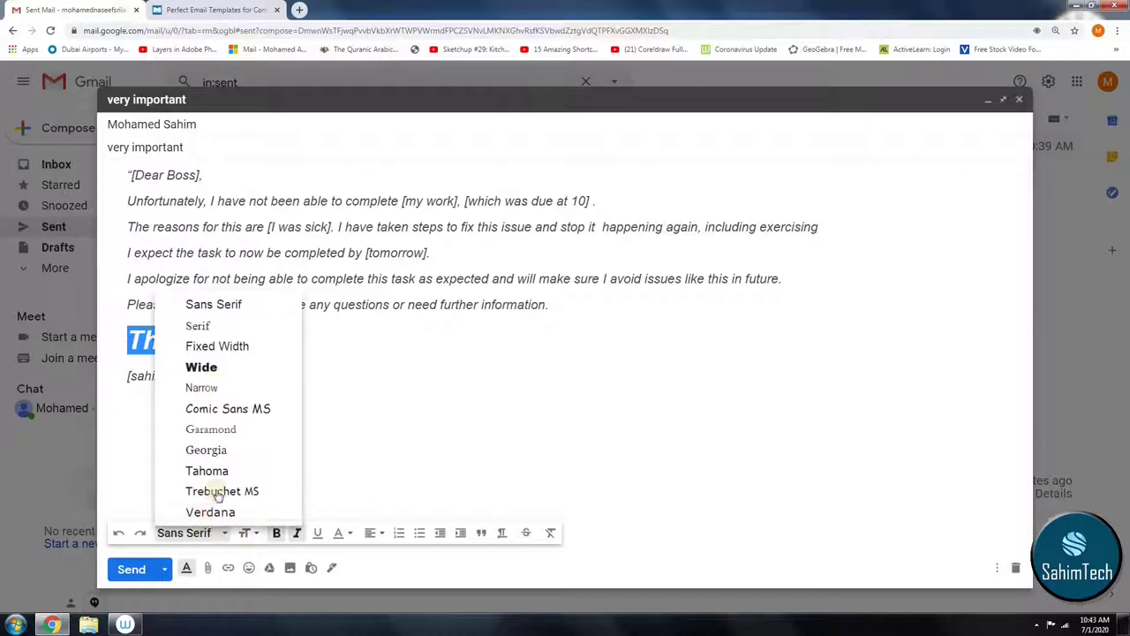
{"action": "left_click", "coordinate": [212, 389]}
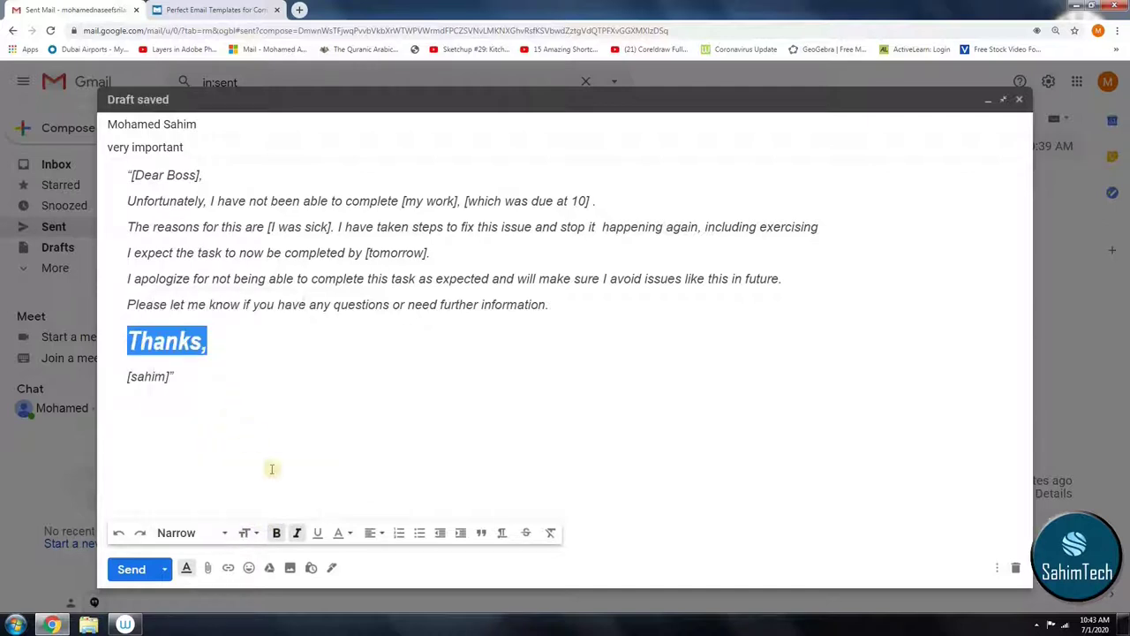
{"action": "left_click", "coordinate": [340, 534]}
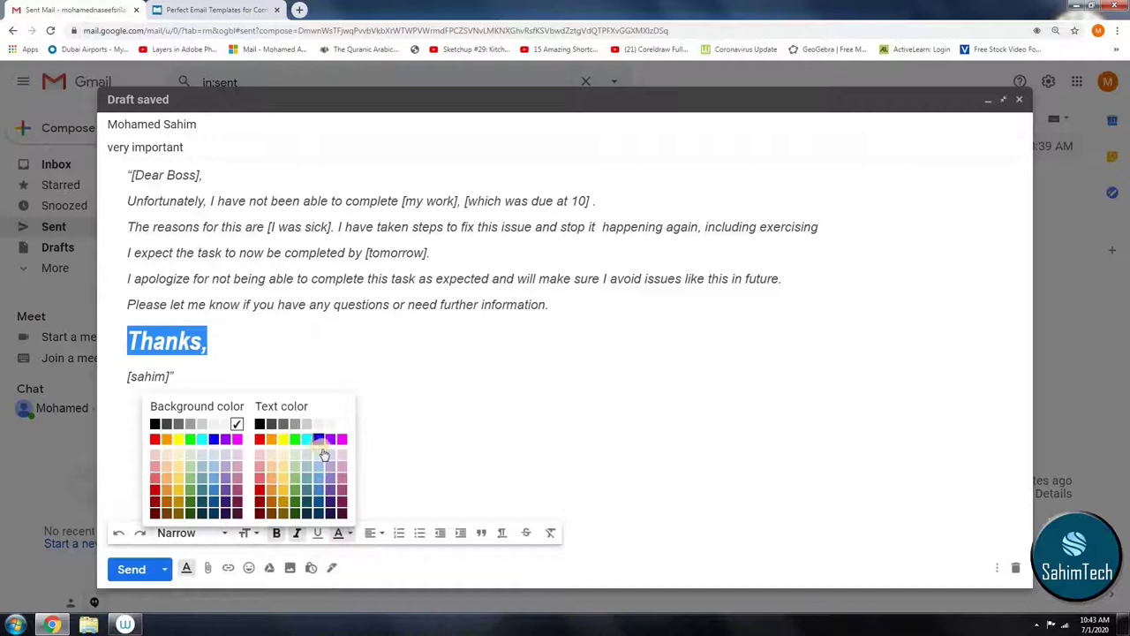
{"action": "left_click", "coordinate": [312, 448]}
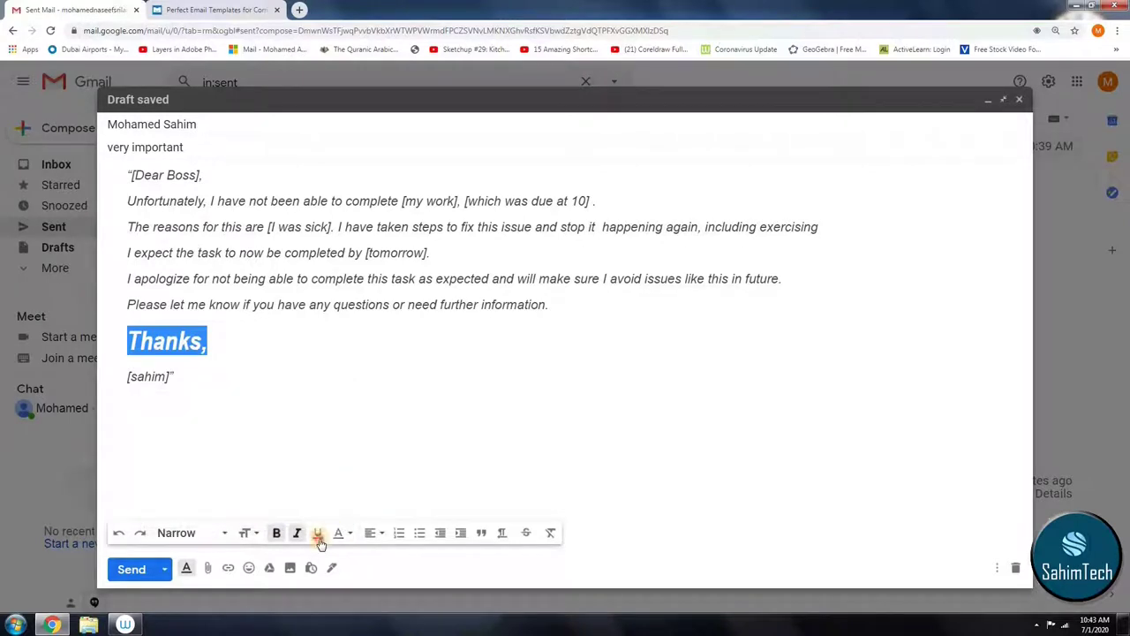
{"action": "left_click", "coordinate": [258, 389]}
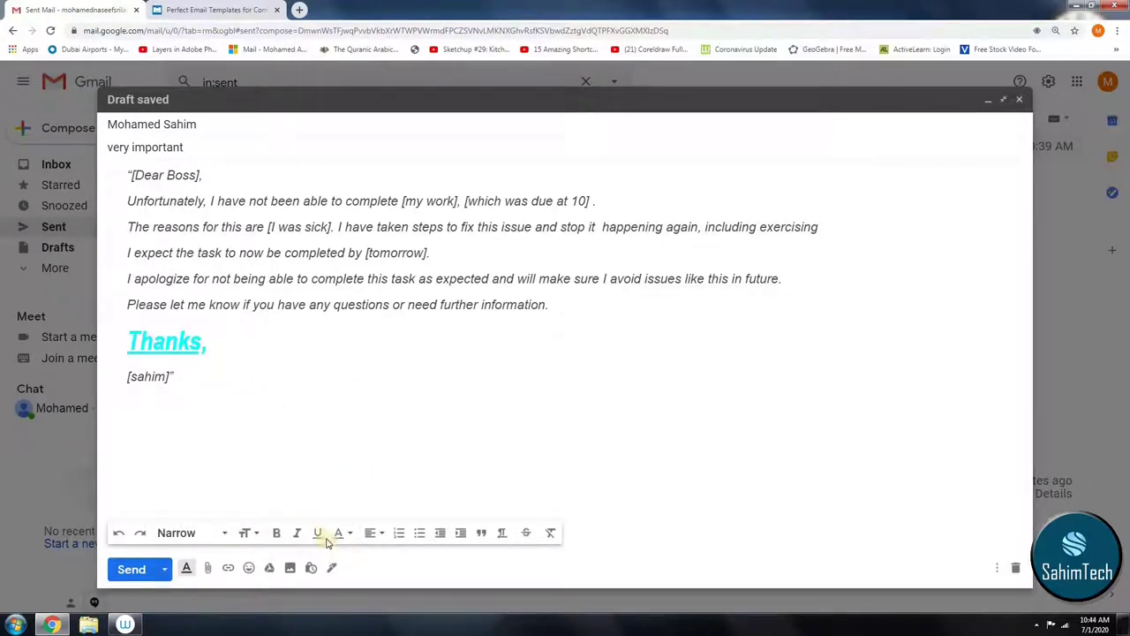
Step: Format 'Thanks,' as a quote and send the very important email
{"action": "left_click_drag", "start_coordinate": [83, 328], "coordinate": [209, 345]}
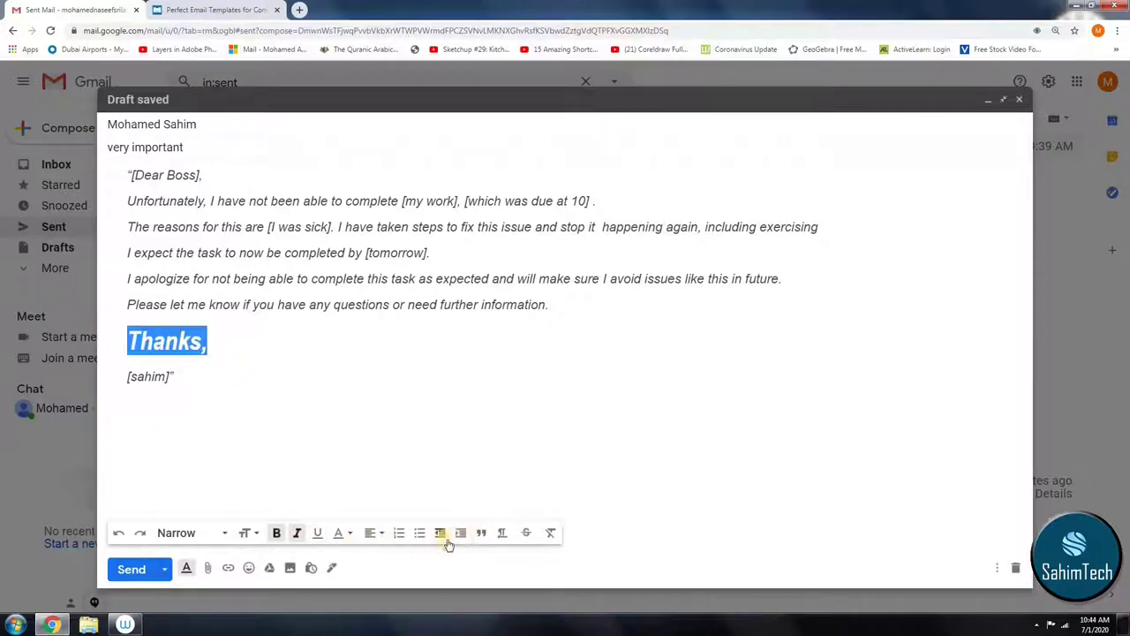
{"action": "left_click", "coordinate": [417, 534]}
{"action": "left_click", "coordinate": [551, 534]}
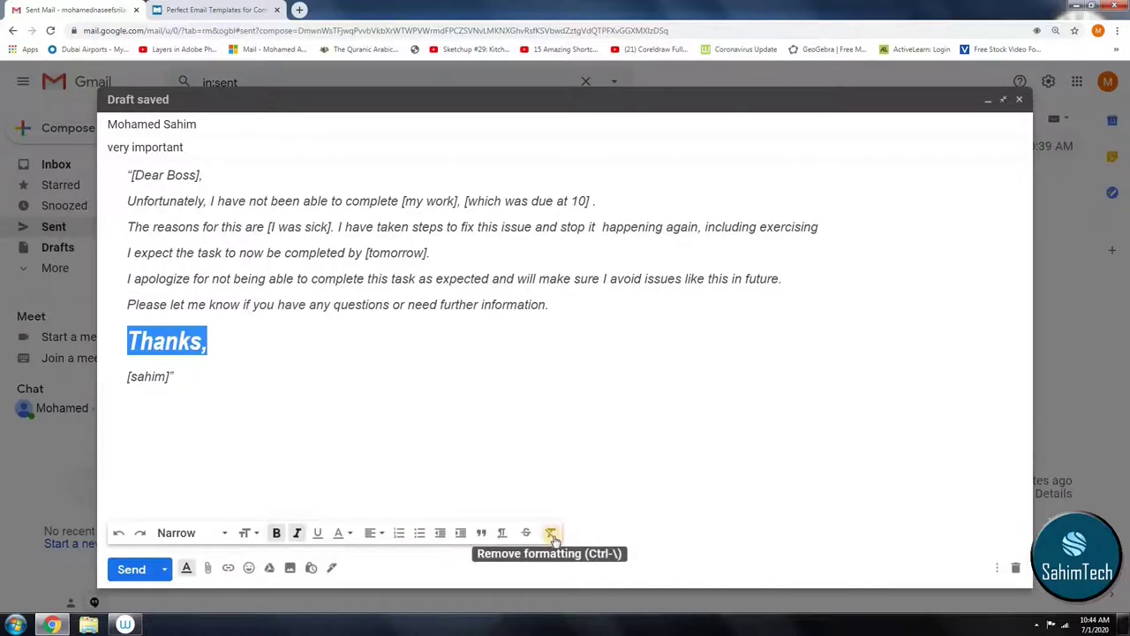
{"action": "left_click", "coordinate": [478, 534]}
{"action": "left_click", "coordinate": [477, 461]}
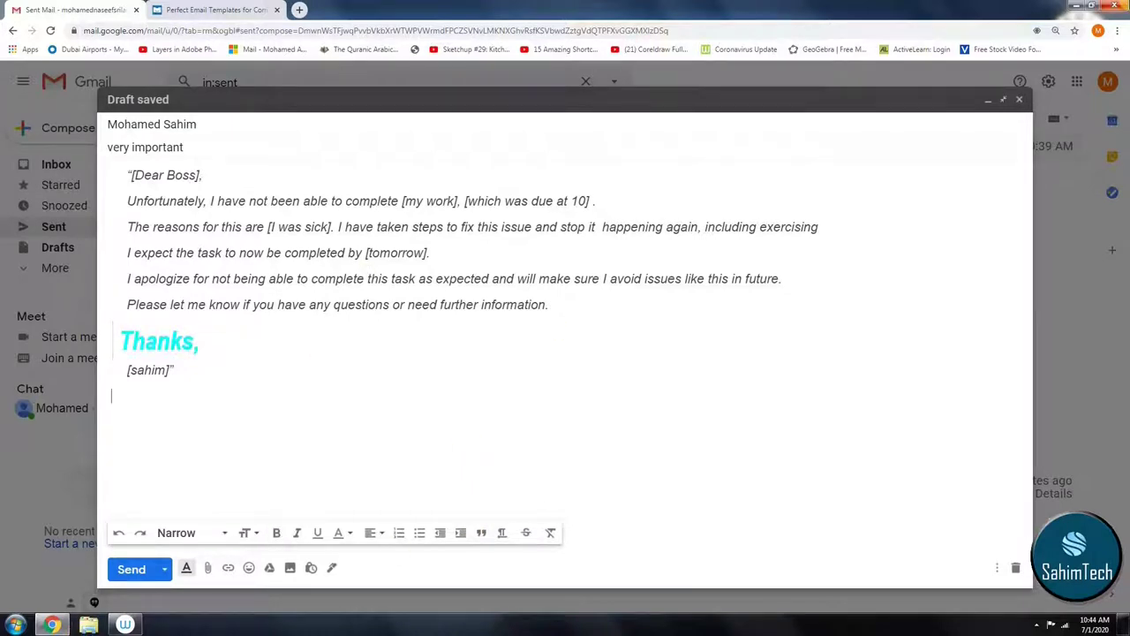
{"action": "left_click", "coordinate": [374, 108]}
{"action": "left_click", "coordinate": [131, 570]}
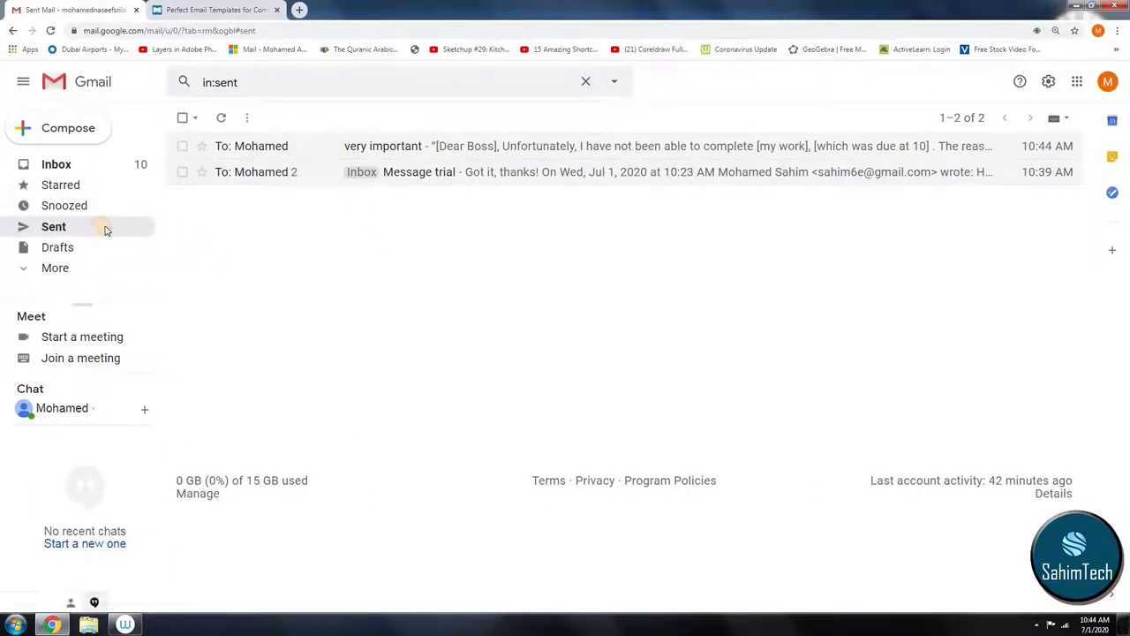
Step: Open the sent very important email and select its body text
{"action": "left_click", "coordinate": [328, 145]}
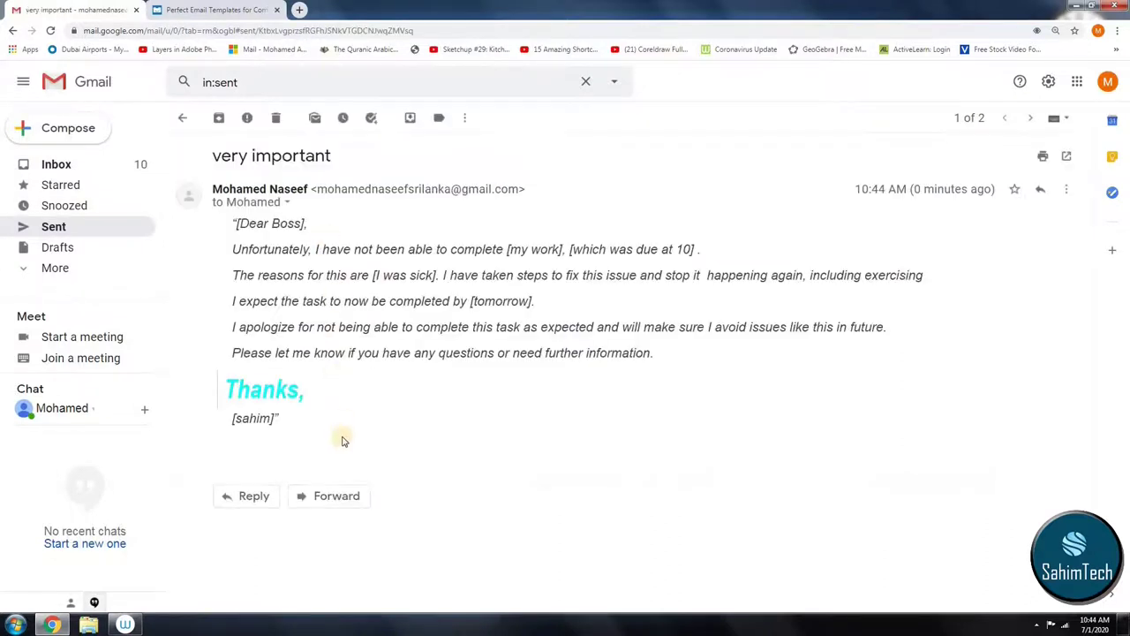
{"action": "left_click_drag", "start_coordinate": [236, 223], "coordinate": [303, 326]}
{"action": "key", "text": "ctrl+c"}
{"action": "left_click", "coordinate": [256, 221]}
{"action": "left_click_drag", "start_coordinate": [251, 223], "coordinate": [230, 226]}
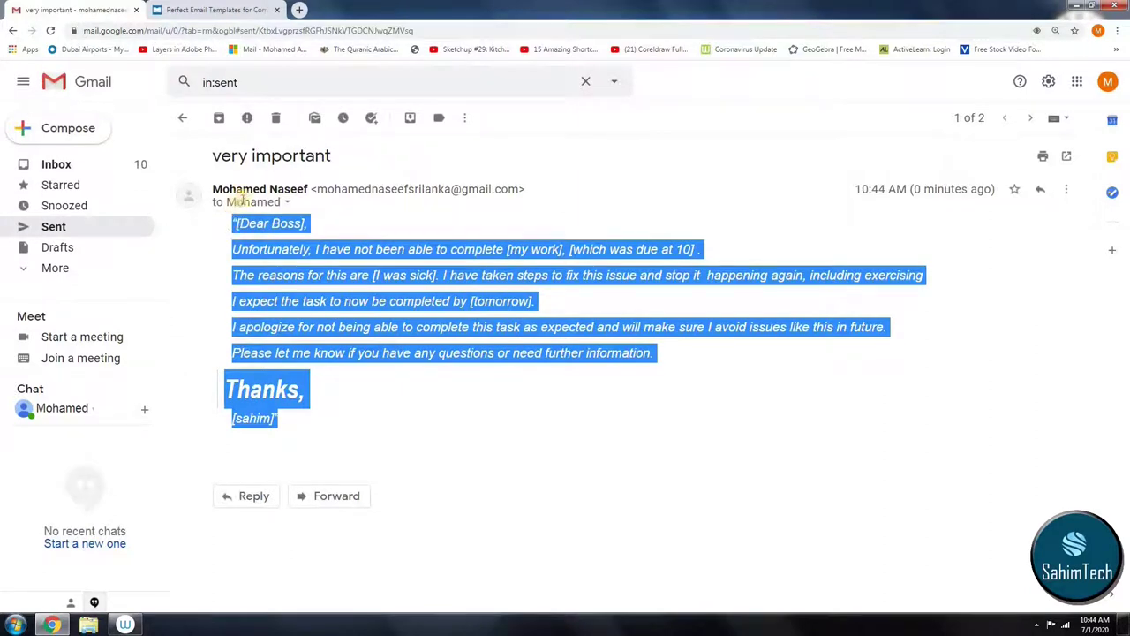
Step: Return to the Inbox, enlarge the page, then reset browser zoom to 100%
{"action": "left_click", "coordinate": [75, 166]}
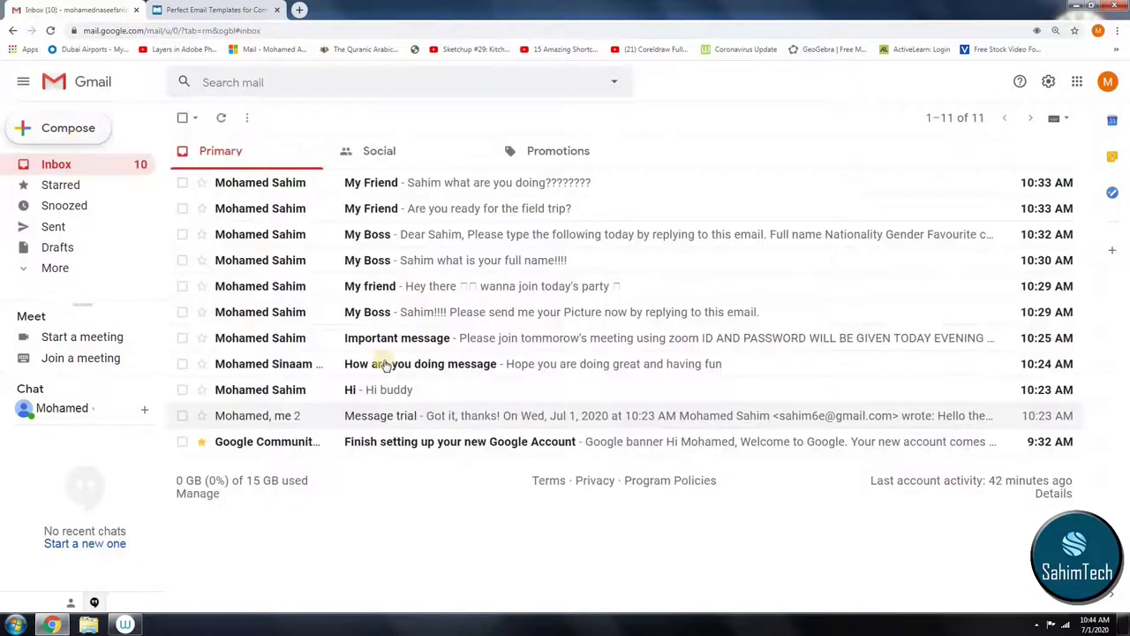
{"action": "key", "text": "ctrl+plus"}
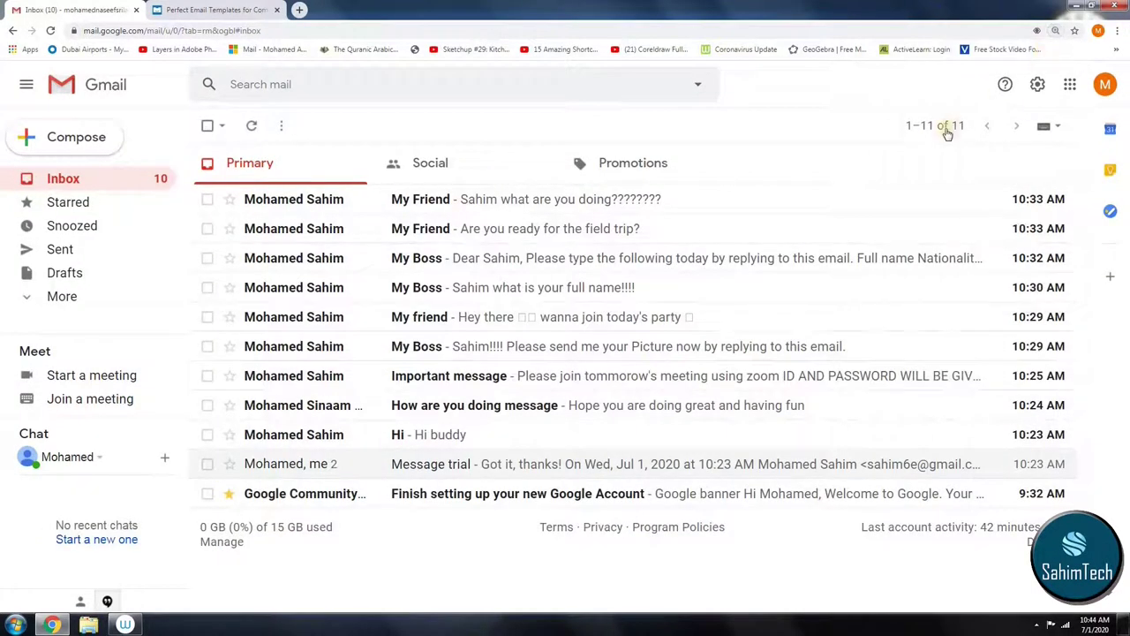
{"action": "left_click", "coordinate": [948, 130]}
{"action": "key", "text": "ctrl+Tab"}
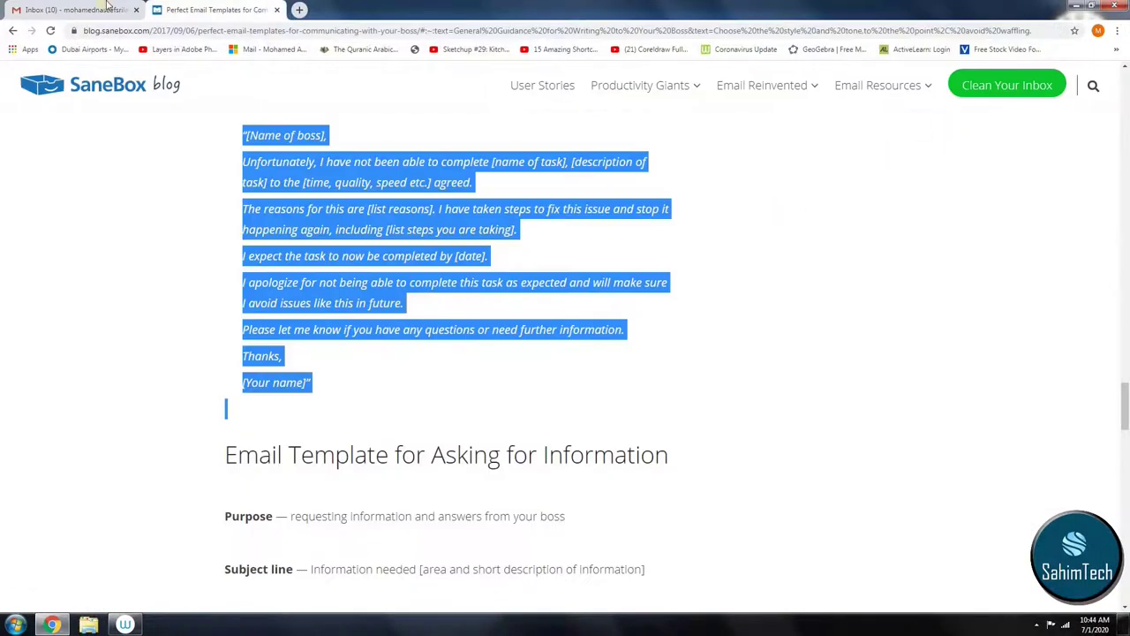
{"action": "left_click", "coordinate": [106, 6]}
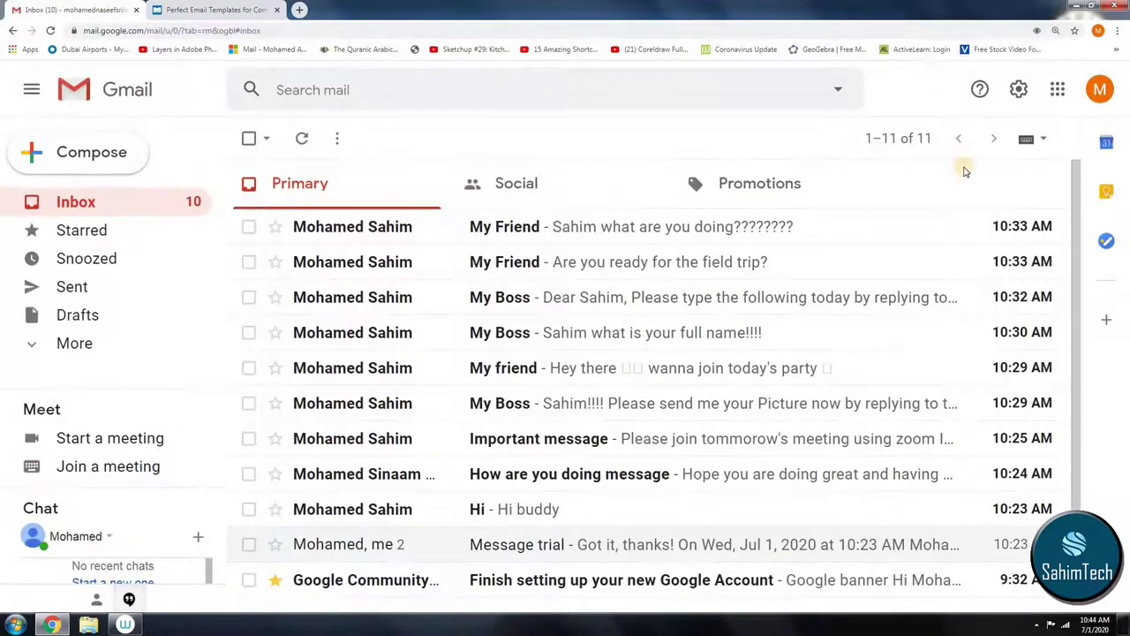
{"action": "key", "text": "ctrl+plus"}
{"action": "key", "text": "ctrl+plus"}
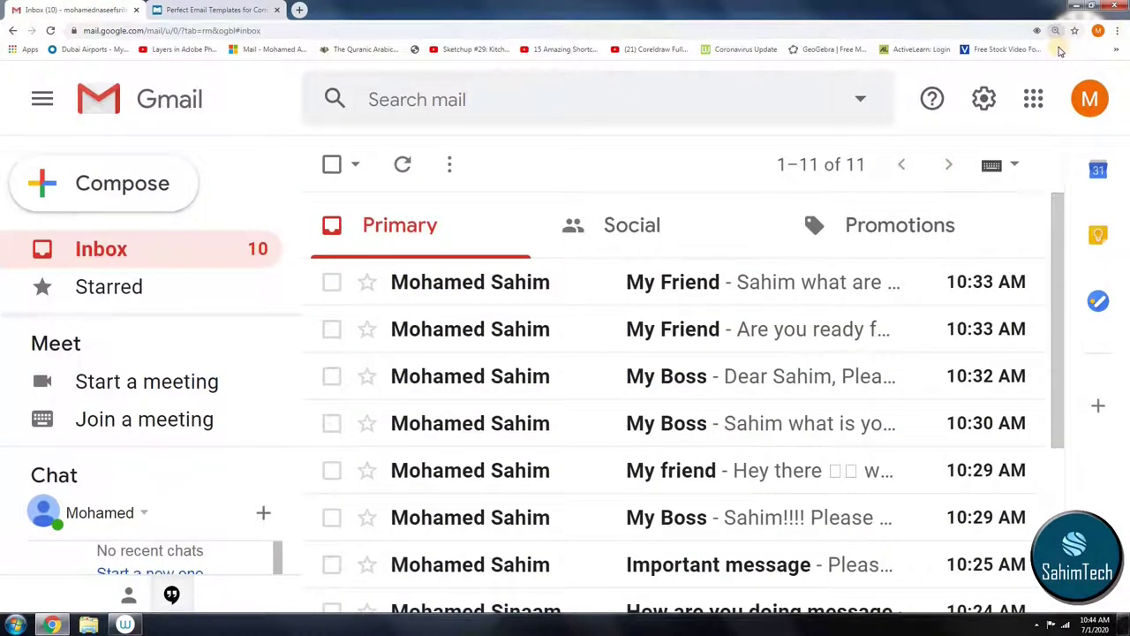
{"action": "left_click", "coordinate": [1057, 31]}
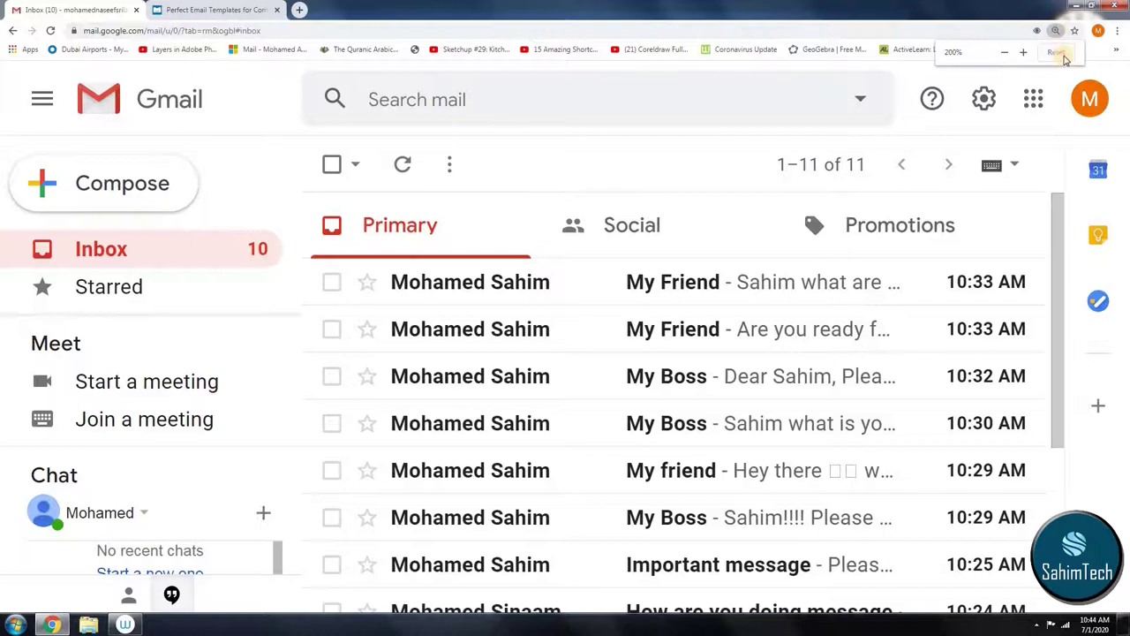
{"action": "key", "text": "ctrl+0"}
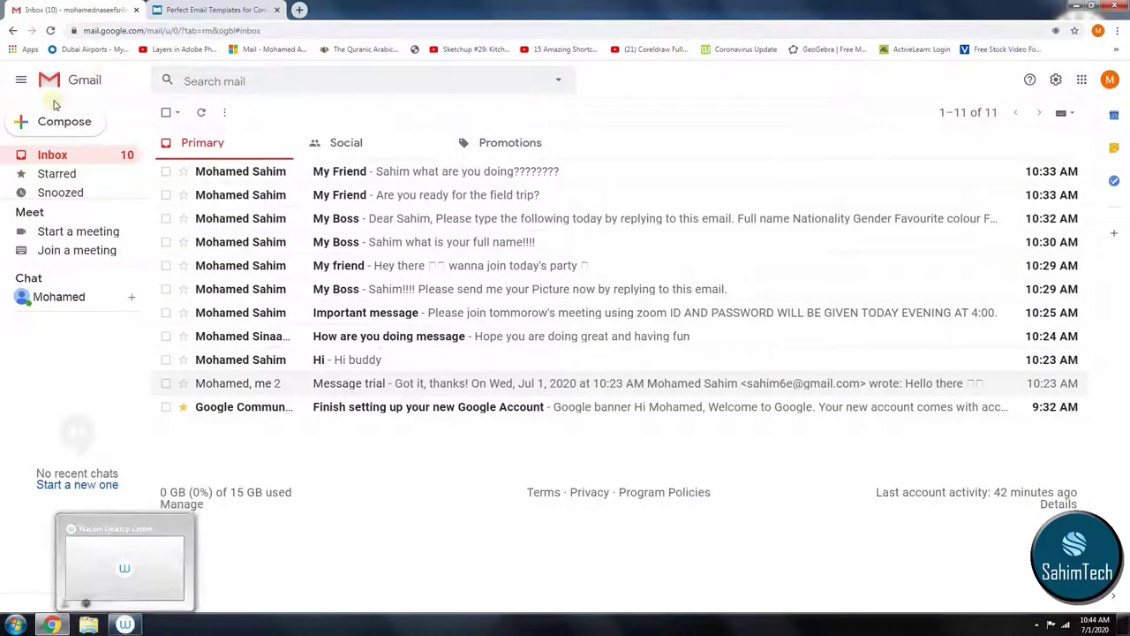
Step: Compose a draft to the suggested contact, subject 'bosss', with the pasted apology template, then close it
{"action": "left_click", "coordinate": [51, 126]}
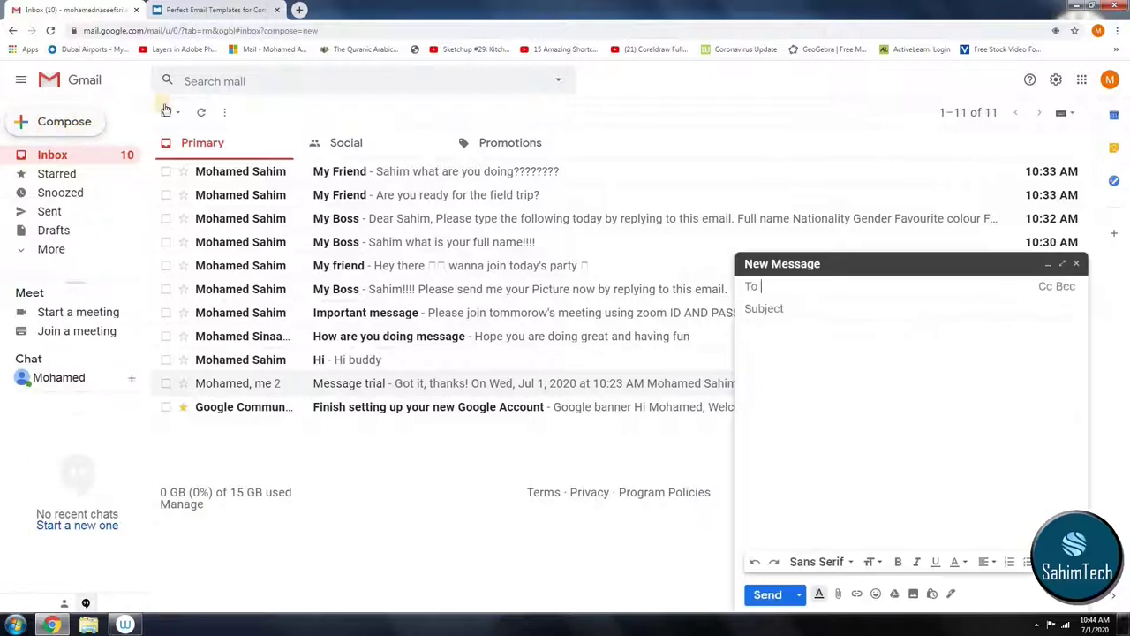
{"action": "left_click", "coordinate": [276, 9]}
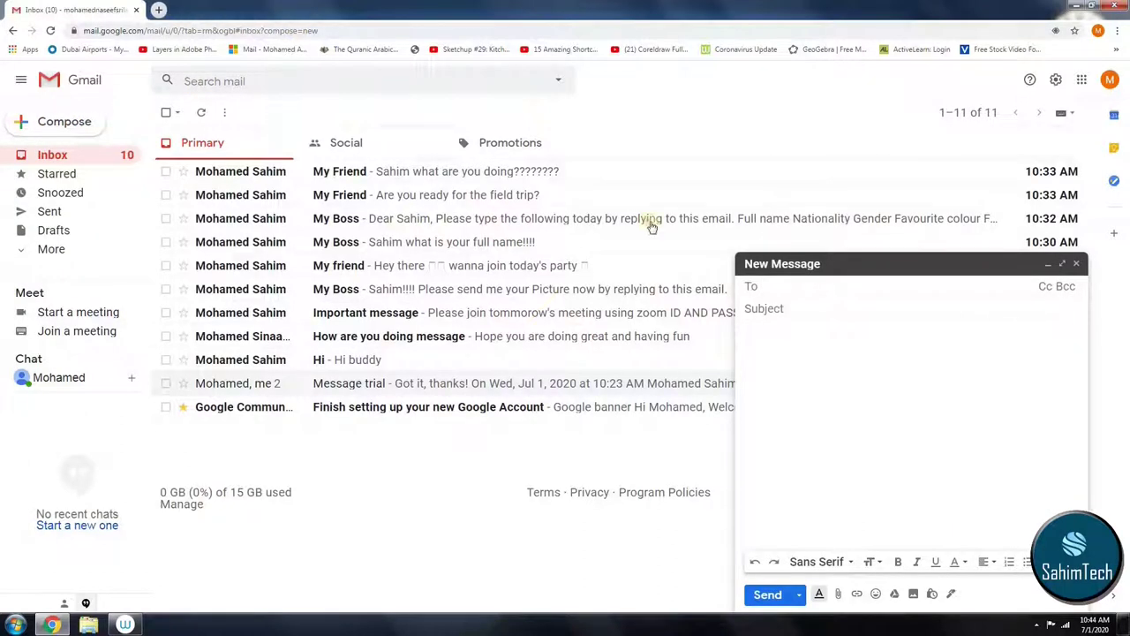
{"action": "type", "text": "sa"}
{"action": "left_click", "coordinate": [818, 303]}
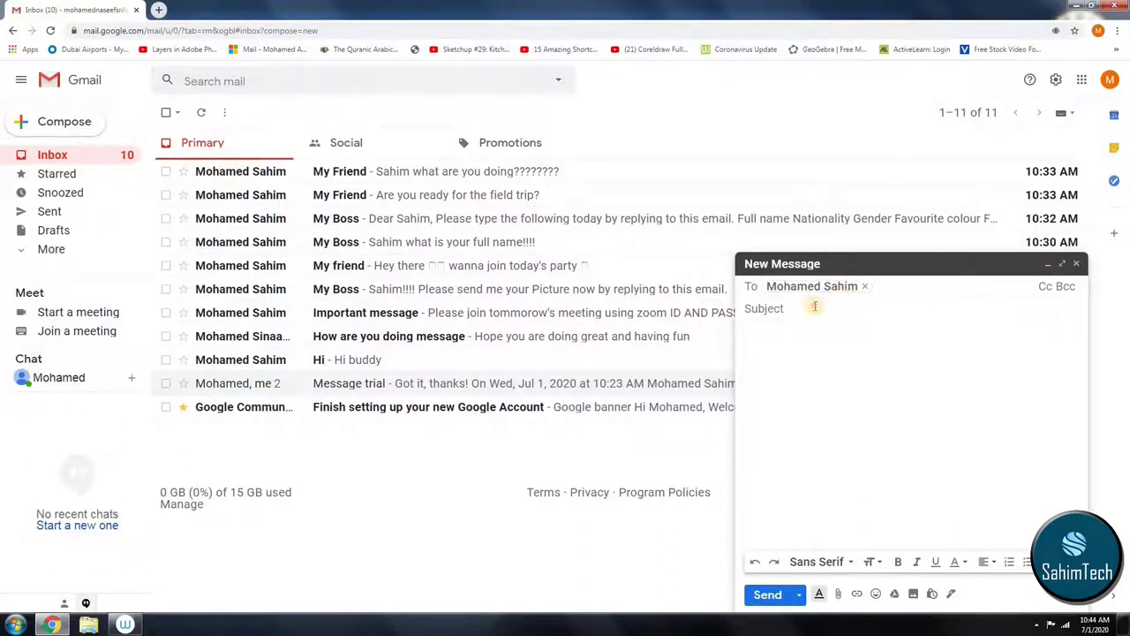
{"action": "left_click", "coordinate": [812, 306]}
{"action": "type", "text": "boss"}
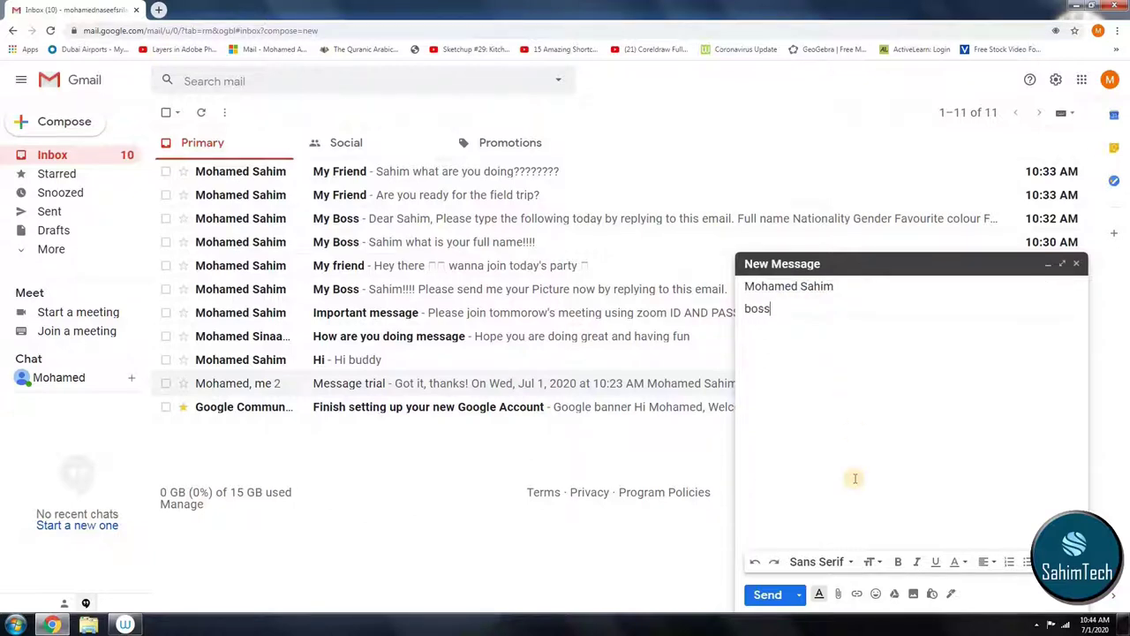
{"action": "type", "text": "s"}
{"action": "left_click", "coordinate": [892, 446]}
{"action": "key", "text": "ctrl+v"}
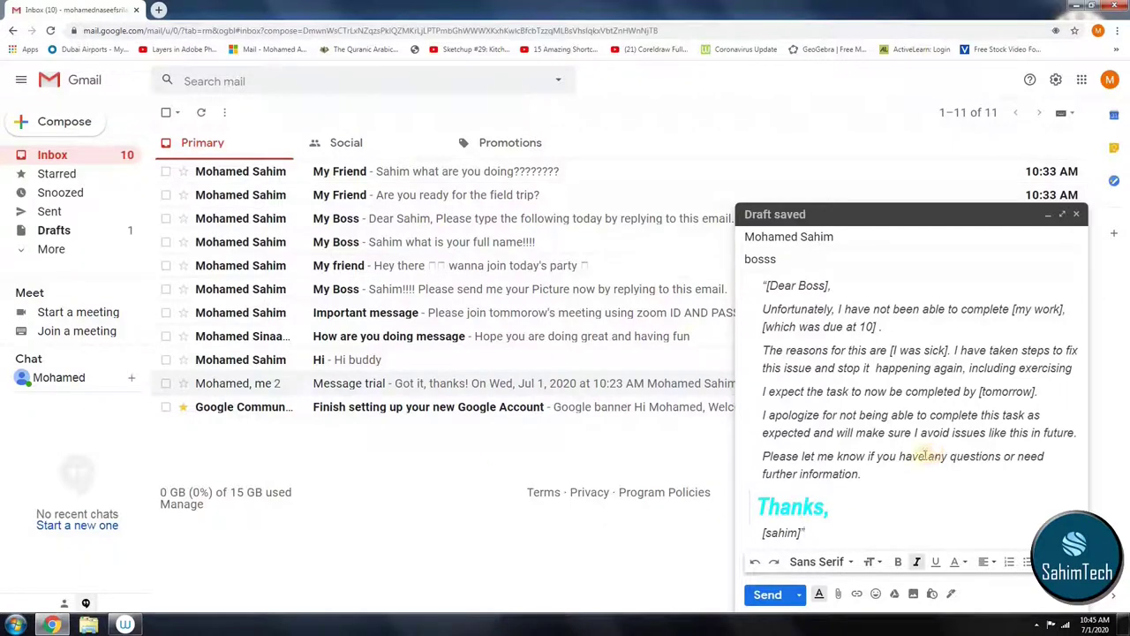
{"action": "left_click", "coordinate": [1079, 214]}
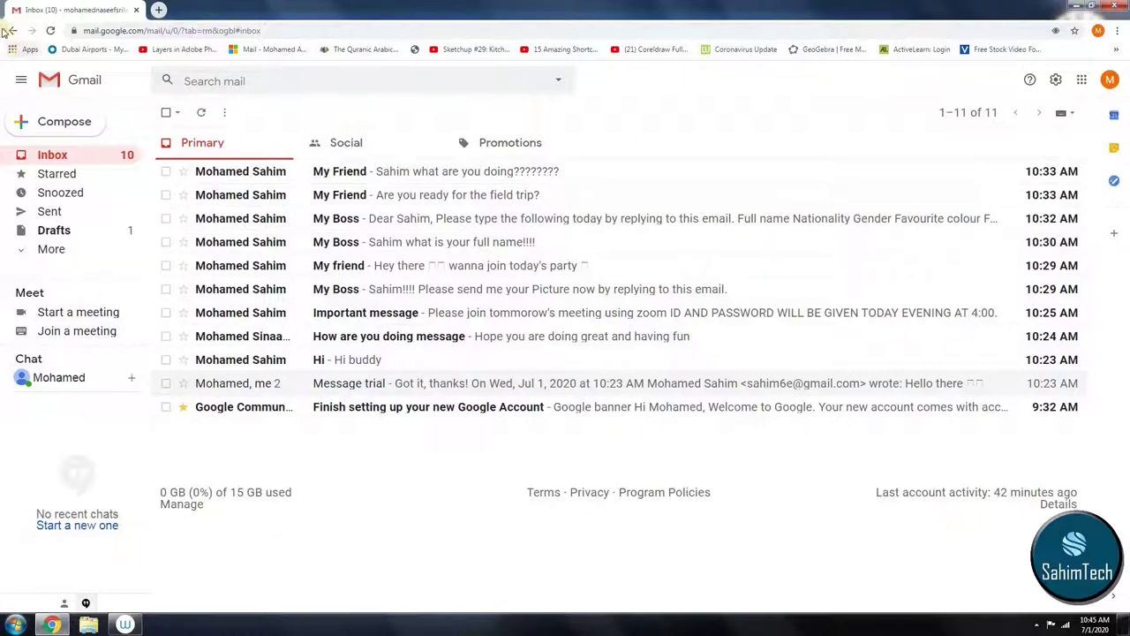
Step: Send the bosss draft from Drafts and view the sent message
{"action": "left_click", "coordinate": [130, 229]}
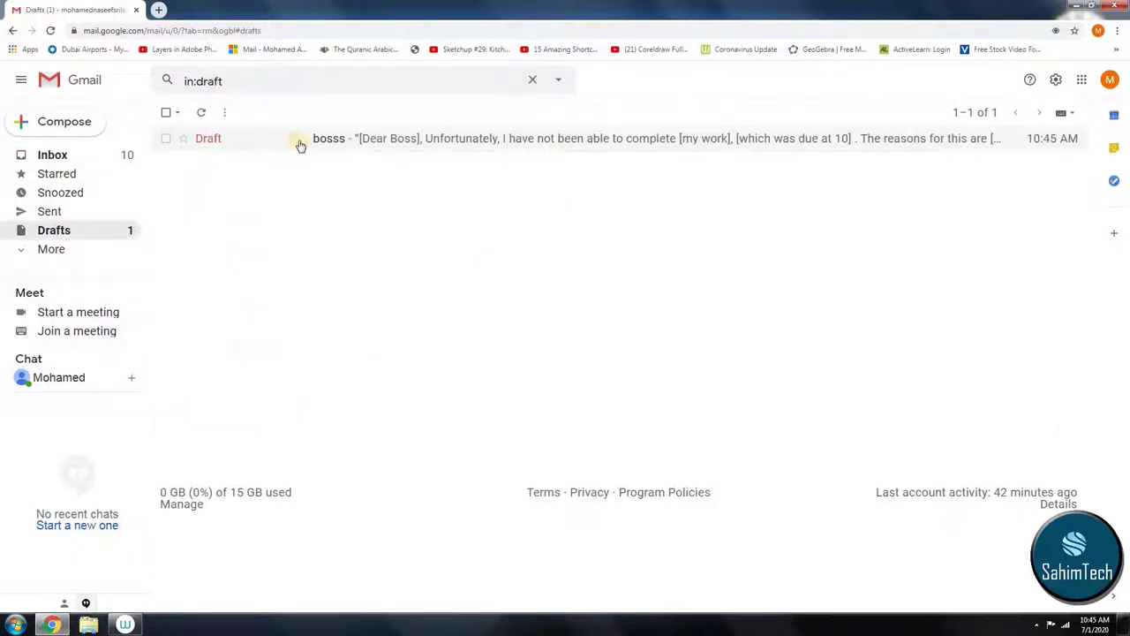
{"action": "left_click", "coordinate": [687, 139]}
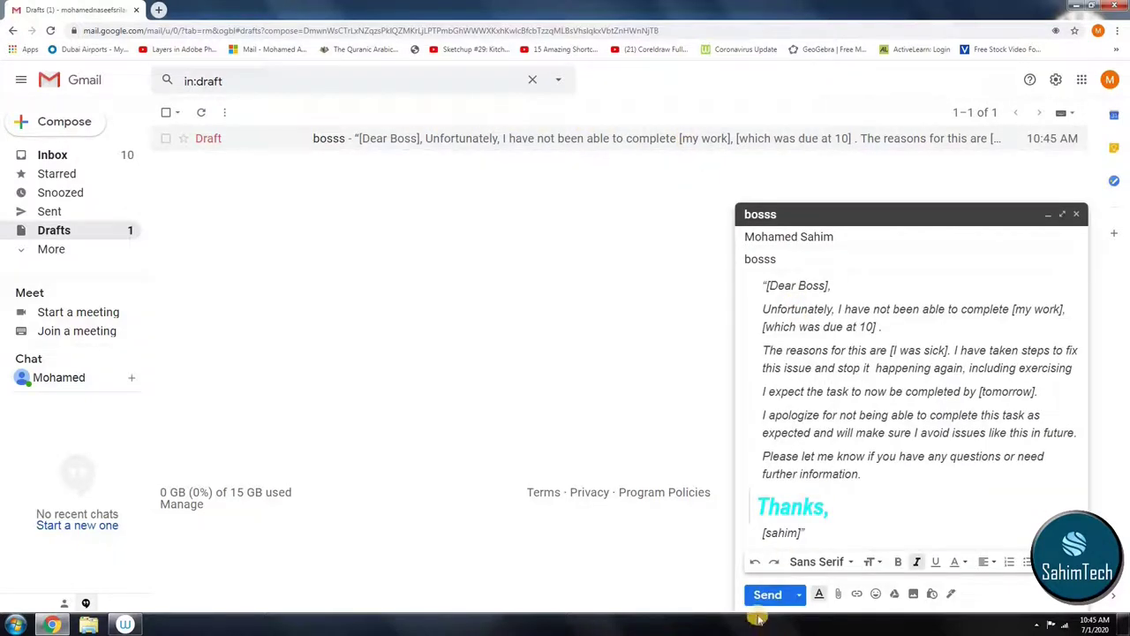
{"action": "left_click", "coordinate": [764, 600]}
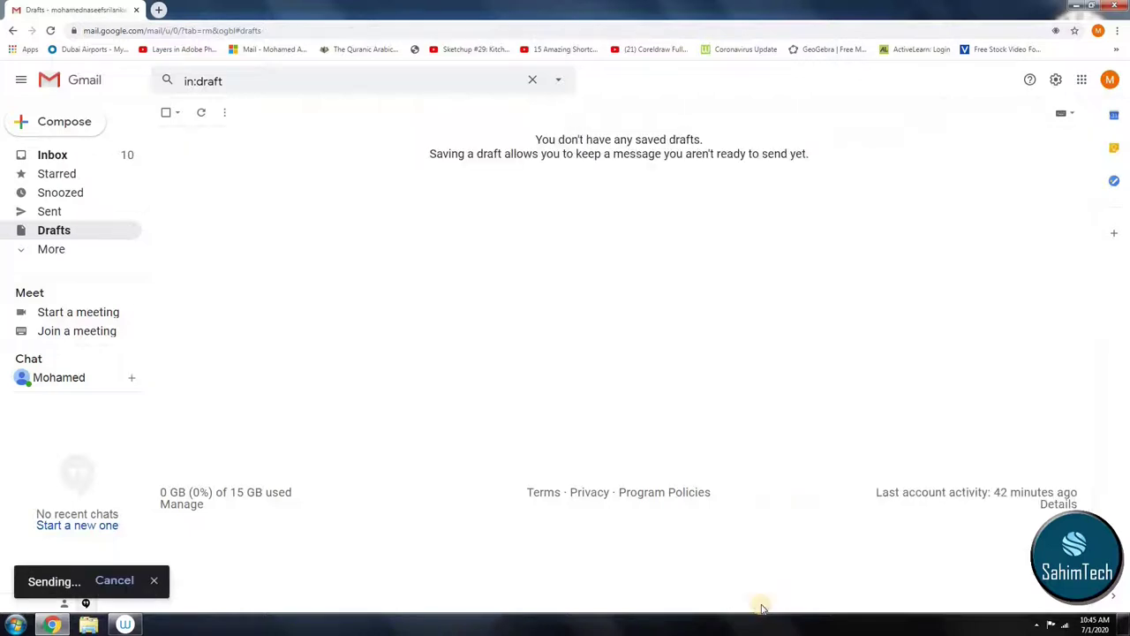
{"action": "left_click", "coordinate": [187, 581]}
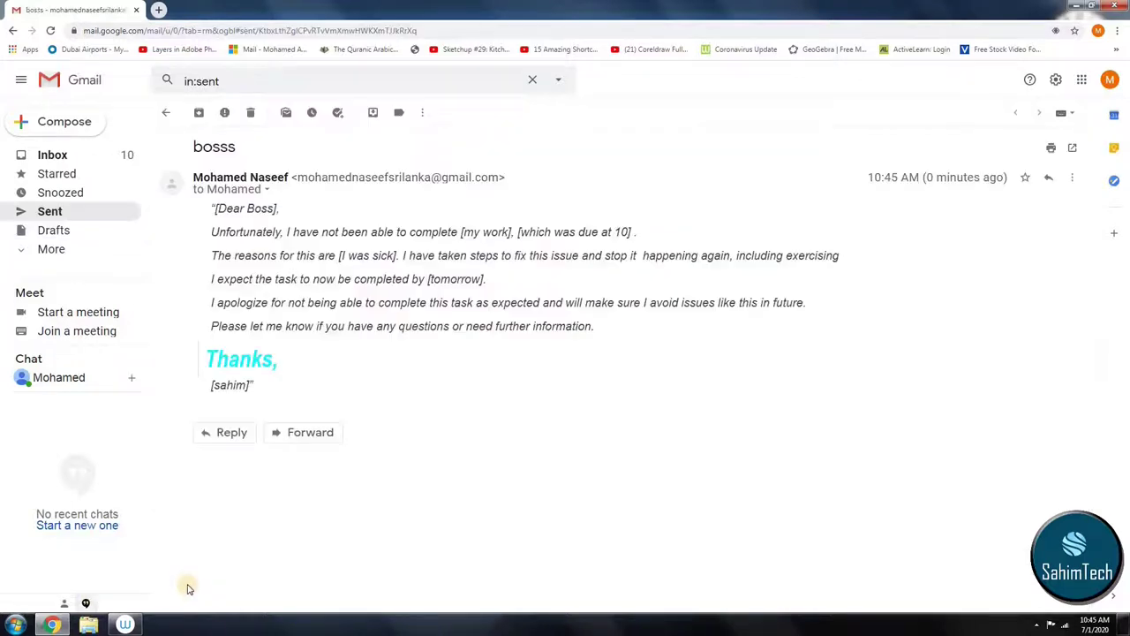
Step: Check the now-empty Drafts list, then return to the Inbox
{"action": "left_click", "coordinate": [10, 31]}
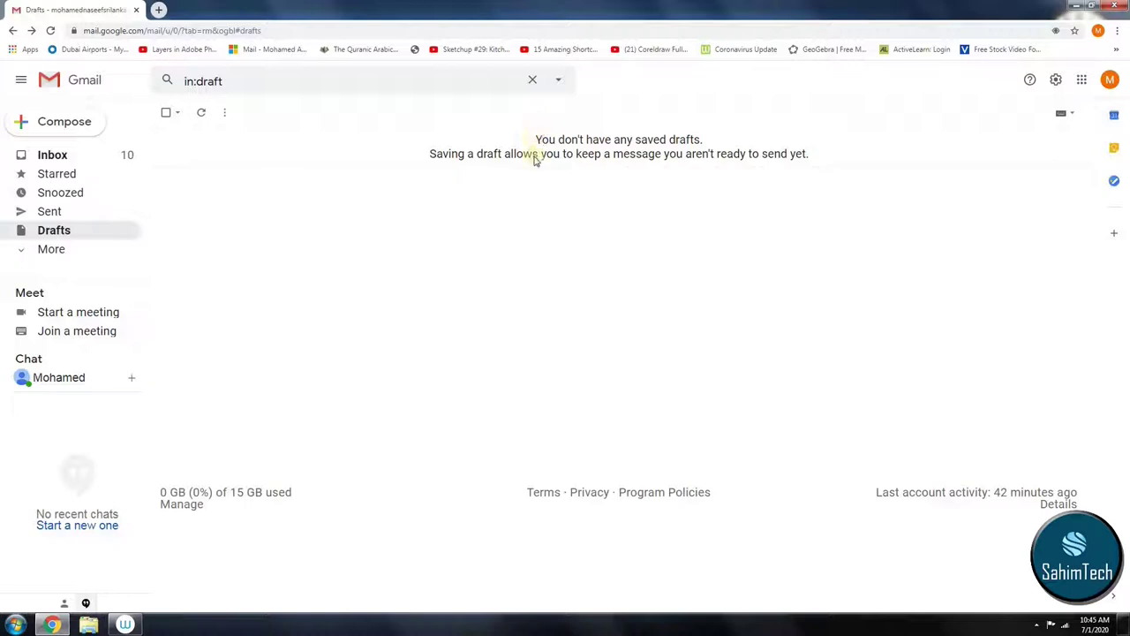
{"action": "left_click_drag", "start_coordinate": [445, 143], "coordinate": [642, 157]}
{"action": "left_click_drag", "start_coordinate": [752, 143], "coordinate": [697, 222]}
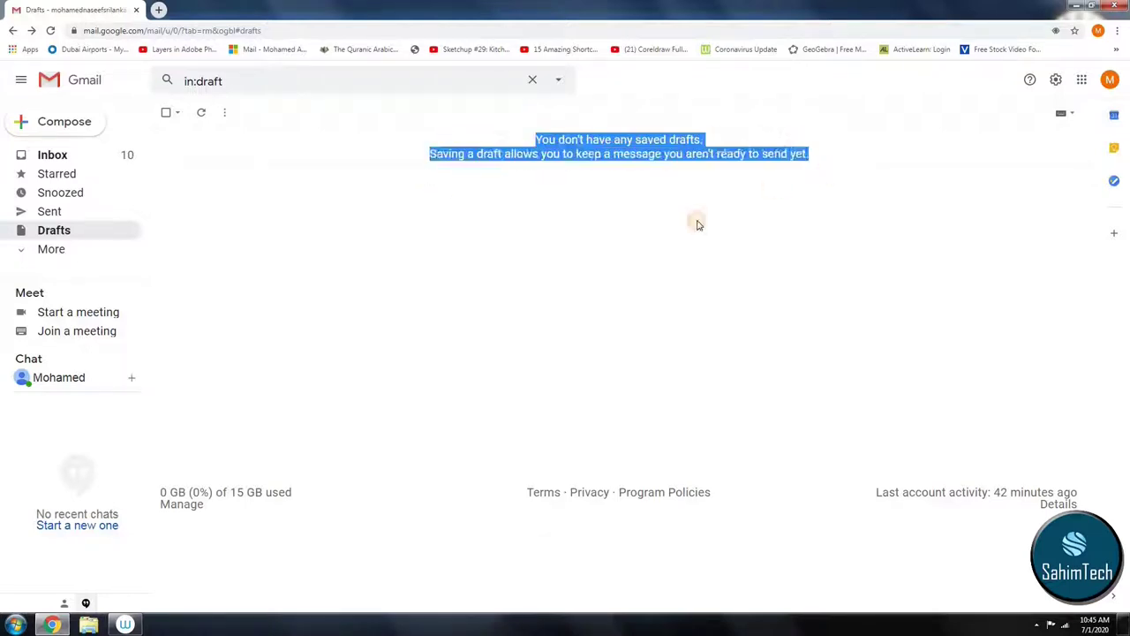
{"action": "left_click", "coordinate": [40, 153]}
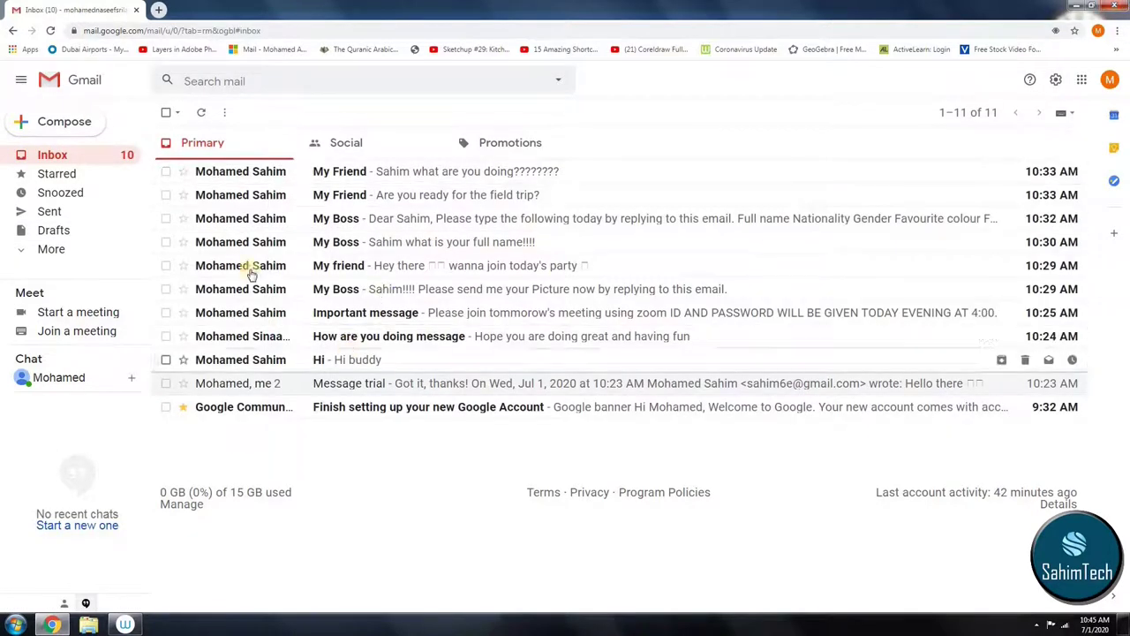
Step: Read the Finish setting up your new Google Account email, then open the Important folder under More
{"action": "left_click", "coordinate": [330, 406]}
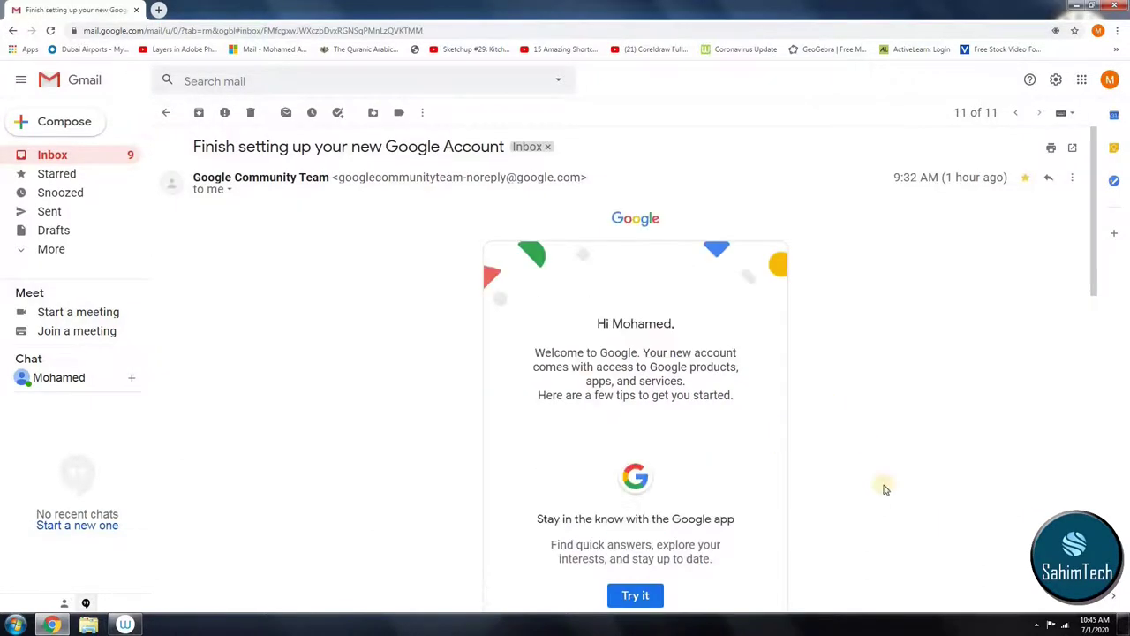
{"action": "left_click", "coordinate": [13, 31]}
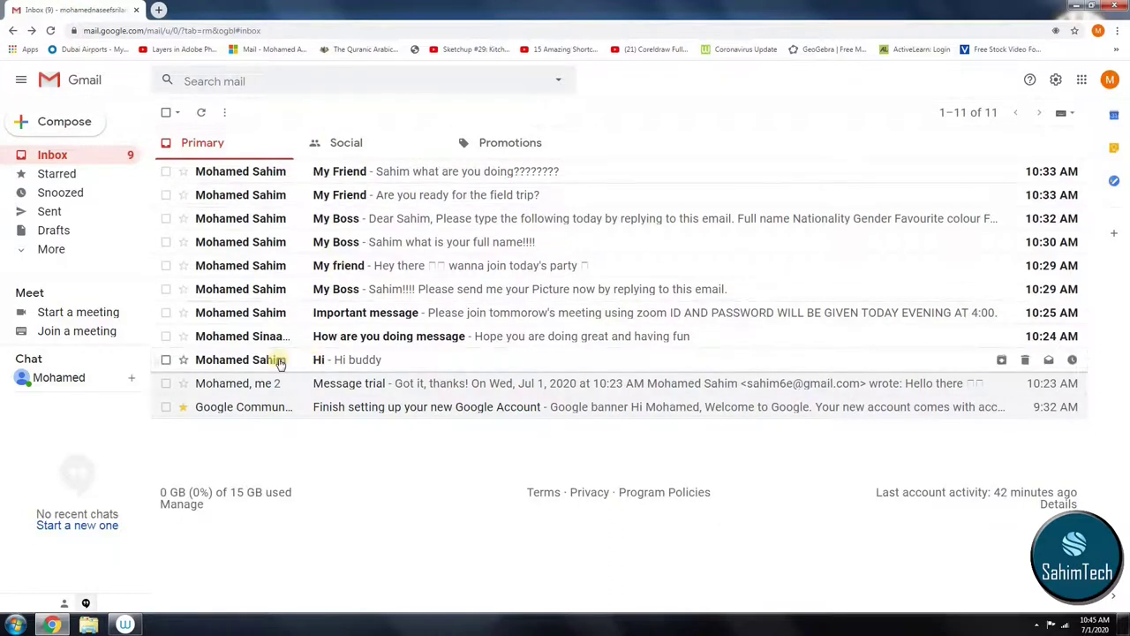
{"action": "left_click", "coordinate": [78, 254]}
{"action": "scroll", "coordinate": [70, 215], "scroll_direction": "down", "scroll_amount": 2}
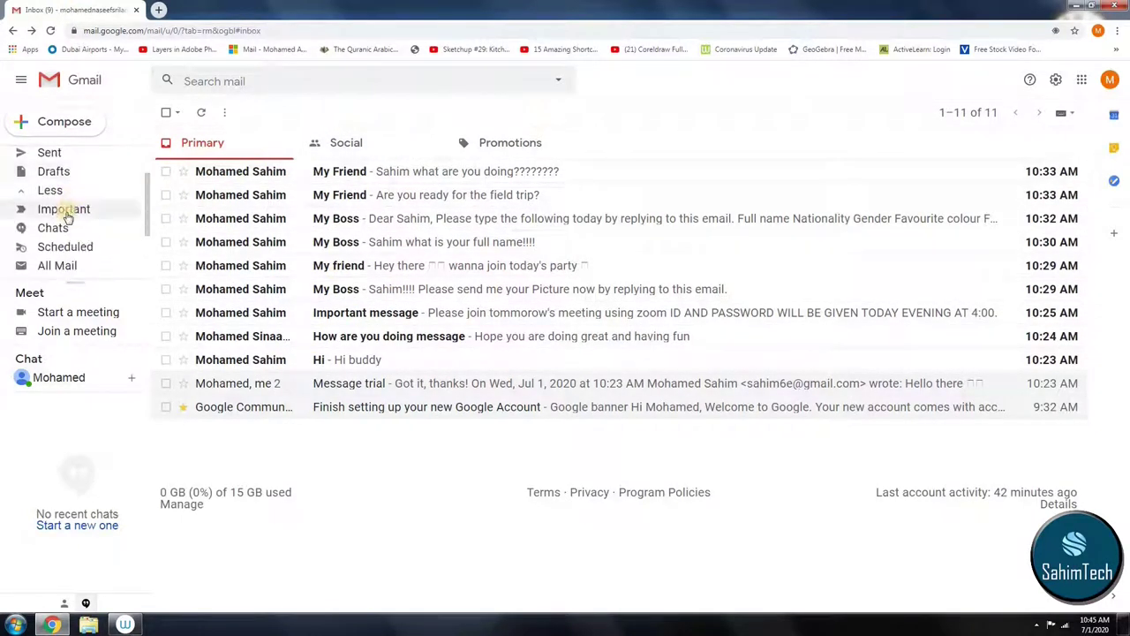
{"action": "left_click", "coordinate": [65, 212]}
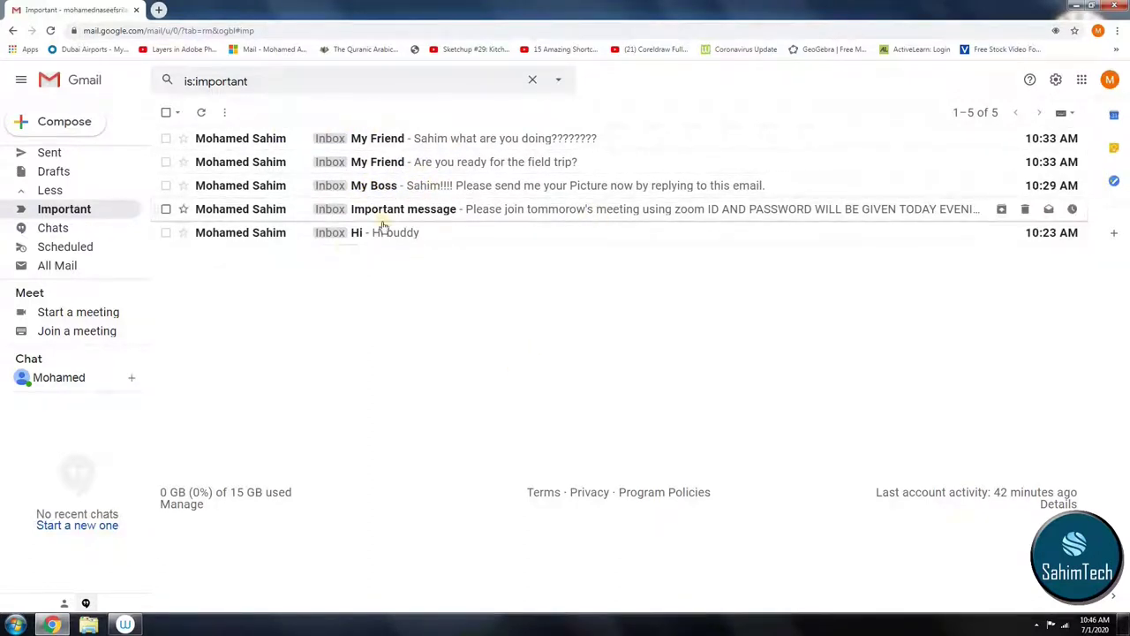
Step: Return to the Inbox list, dismissing the stray browser context menus
{"action": "right_click", "coordinate": [130, 212]}
{"action": "scroll", "coordinate": [100, 174], "scroll_direction": "up", "scroll_amount": 2}
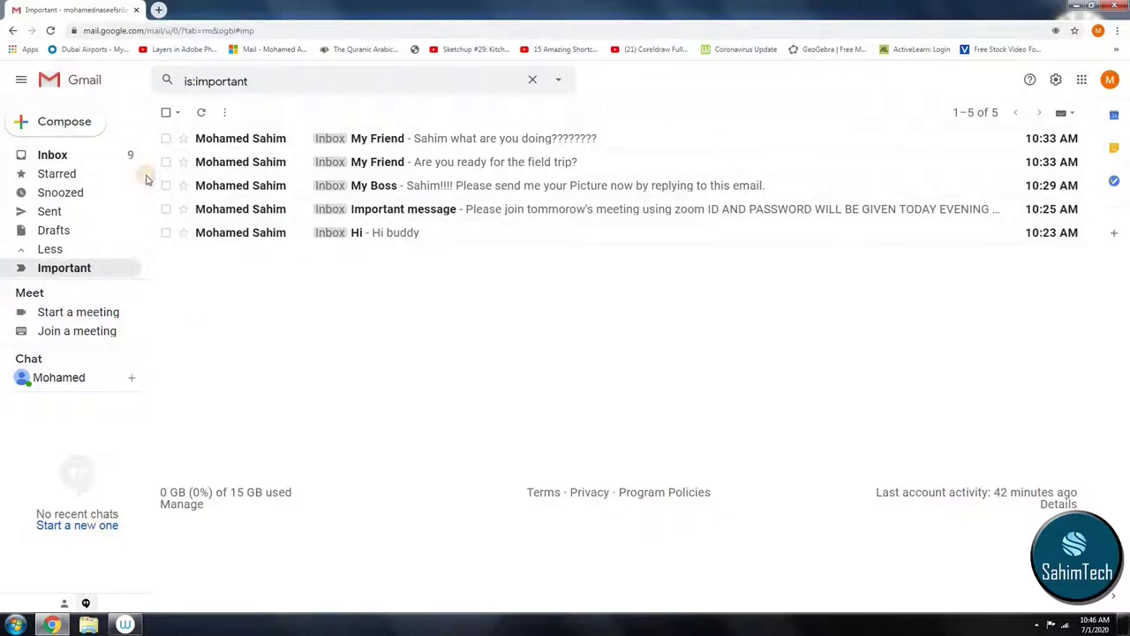
{"action": "left_click", "coordinate": [132, 156]}
{"action": "right_click", "coordinate": [131, 156]}
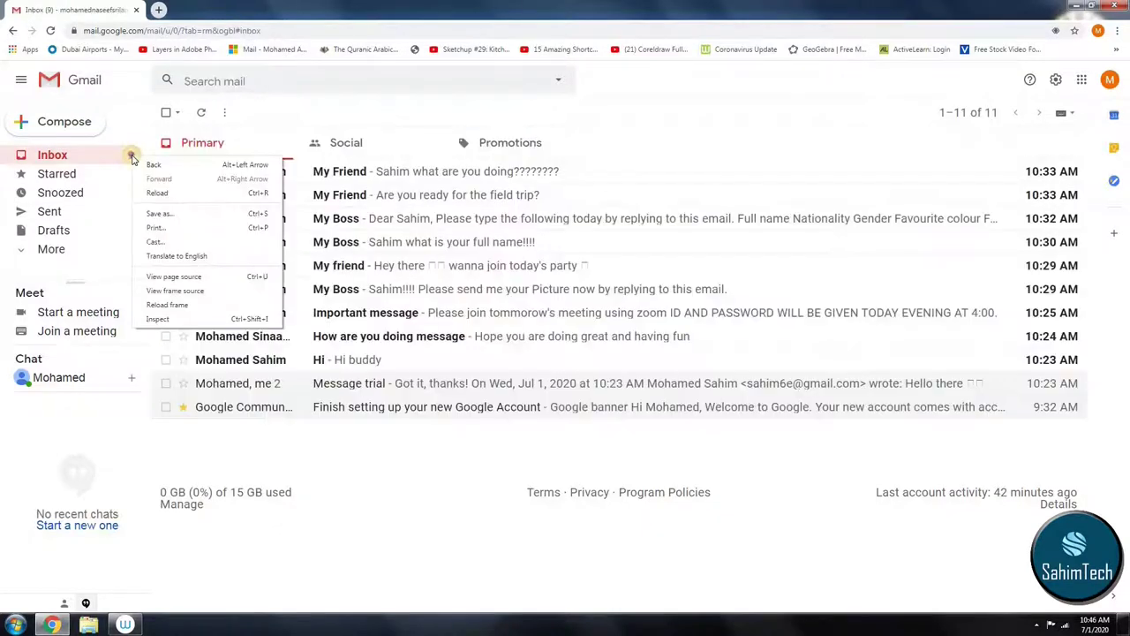
{"action": "key", "text": "Escape"}
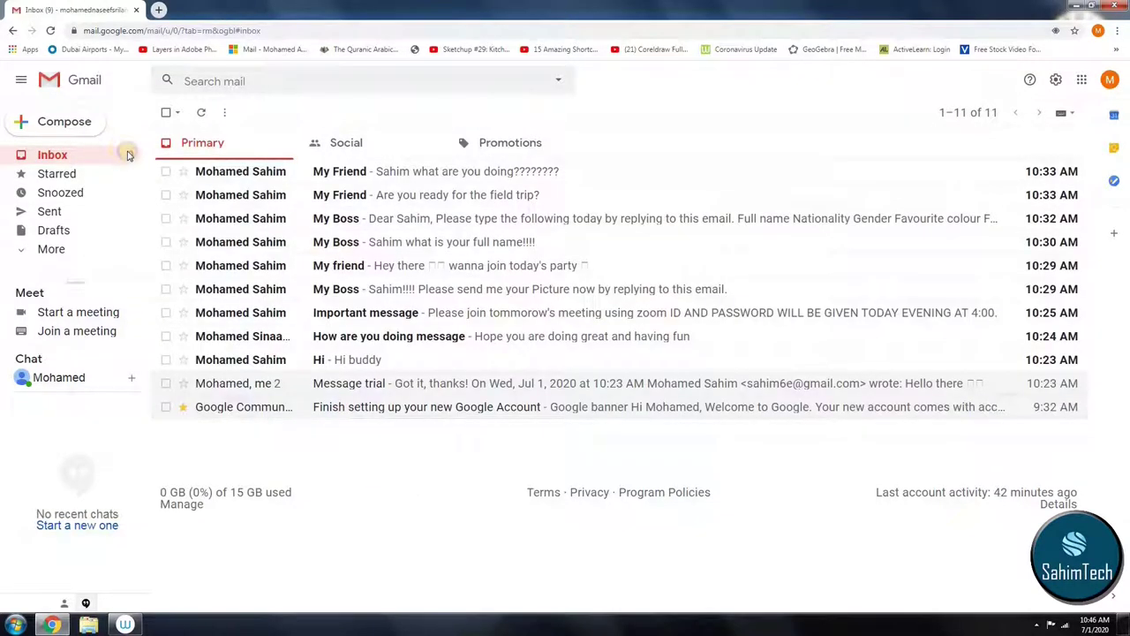
{"action": "right_click", "coordinate": [127, 156]}
{"action": "key", "text": "Escape"}
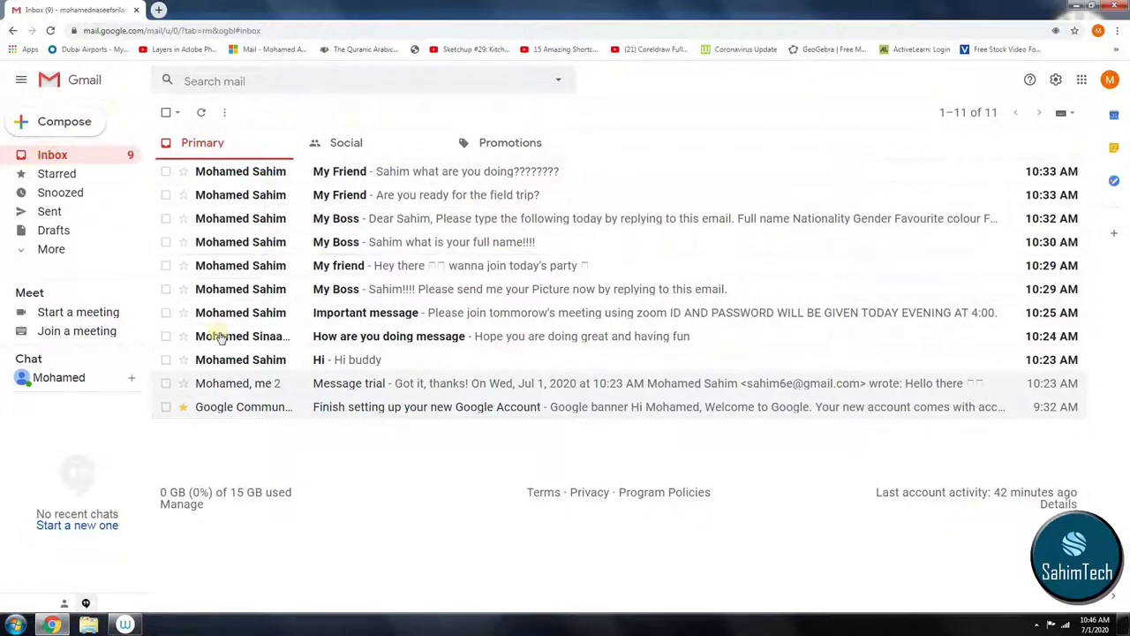
Step: Expand More and open the Chats folder, which shows no chat messages
{"action": "left_click", "coordinate": [79, 250]}
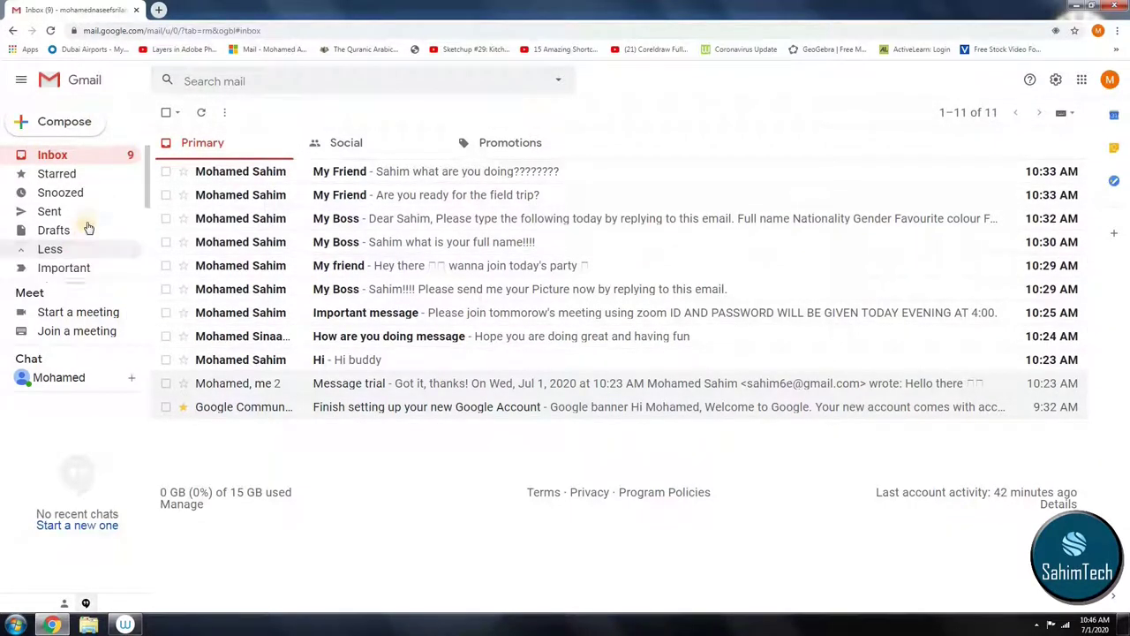
{"action": "scroll", "coordinate": [83, 227], "scroll_direction": "down", "scroll_amount": 1}
{"action": "left_click", "coordinate": [76, 230]}
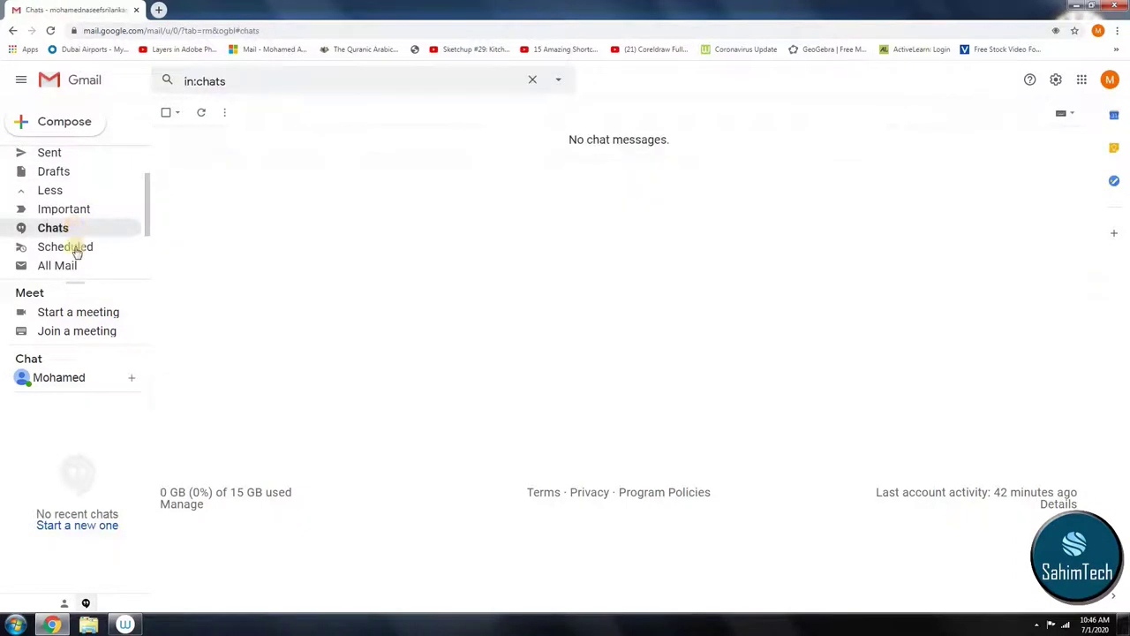
{"action": "left_click_drag", "start_coordinate": [566, 142], "coordinate": [730, 146]}
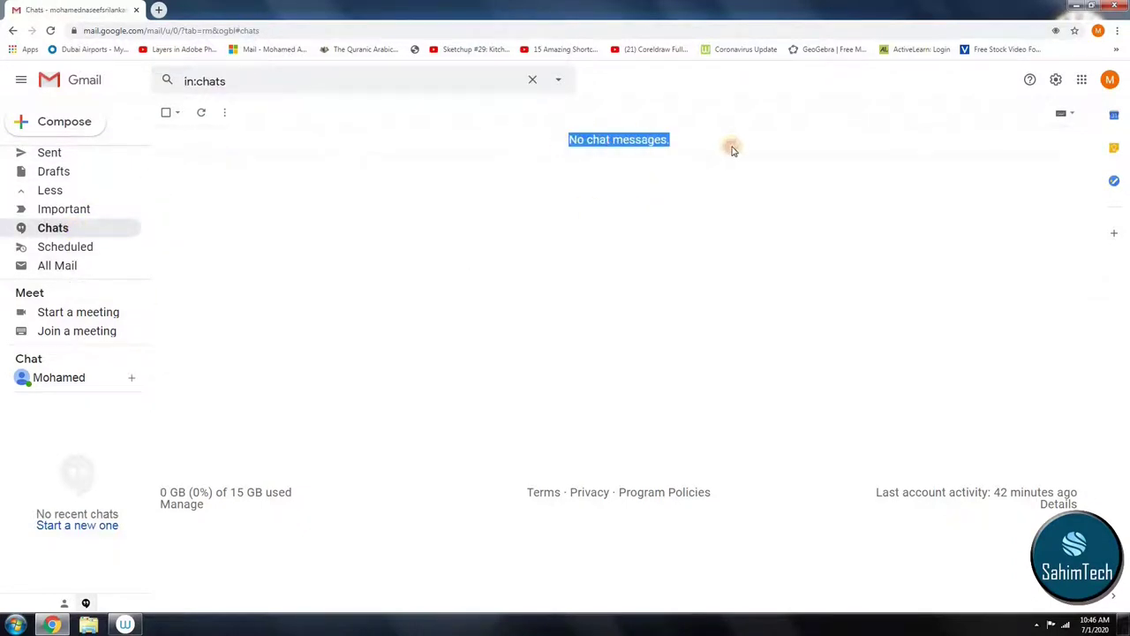
{"action": "left_click", "coordinate": [729, 143]}
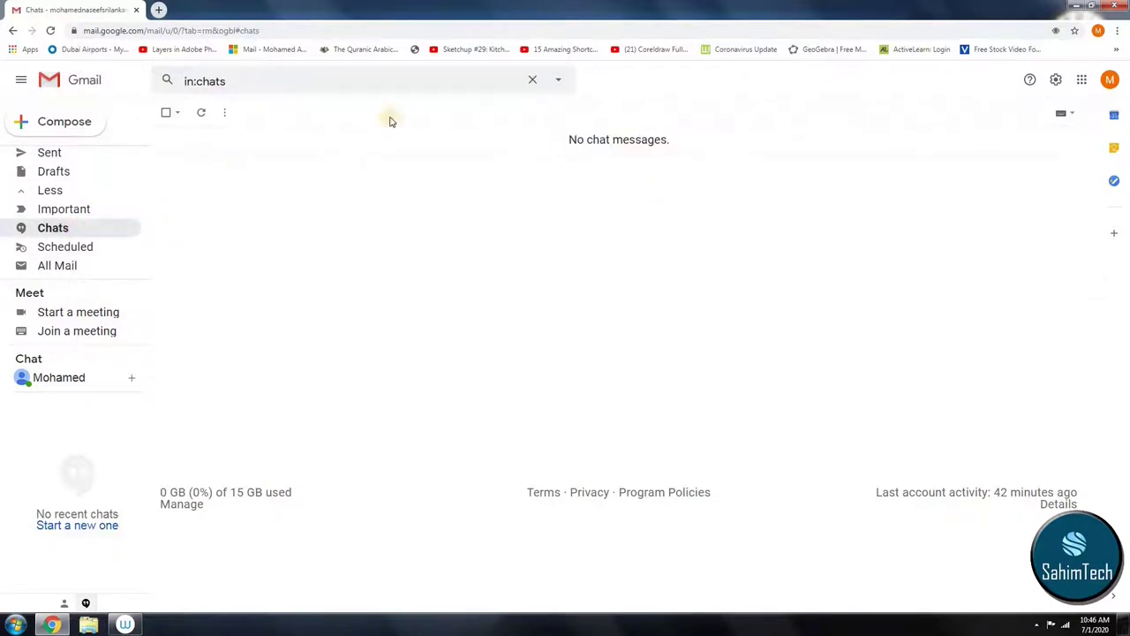
Step: Browse the Scheduled, Spam and Trash folders, ending on All Mail
{"action": "left_click", "coordinate": [84, 250]}
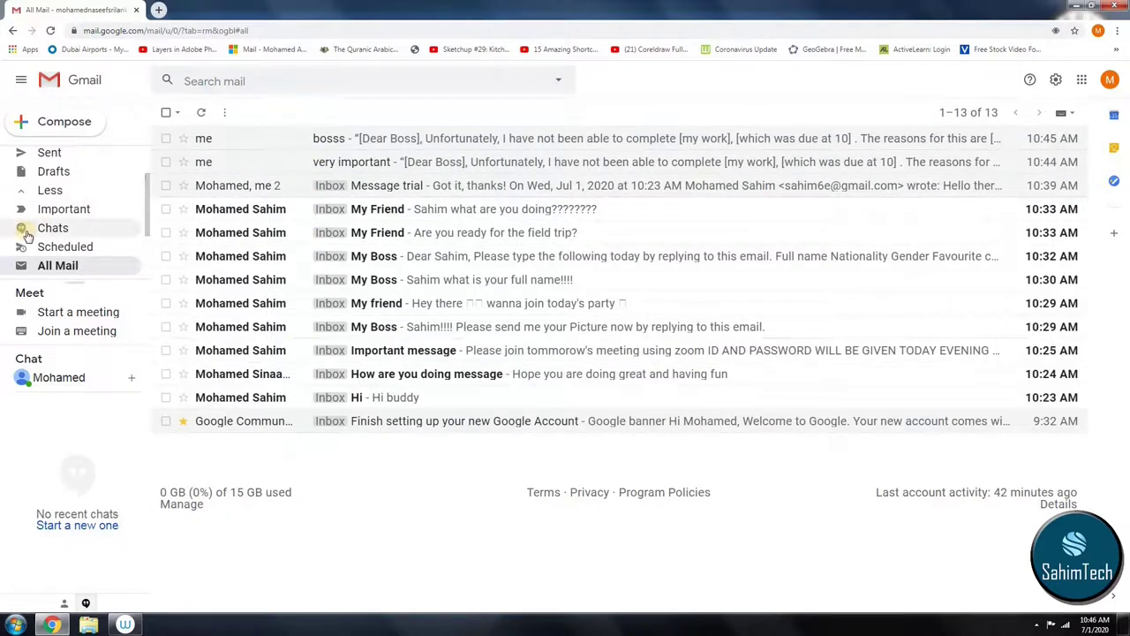
{"action": "scroll", "coordinate": [88, 199], "scroll_direction": "down", "scroll_amount": 2}
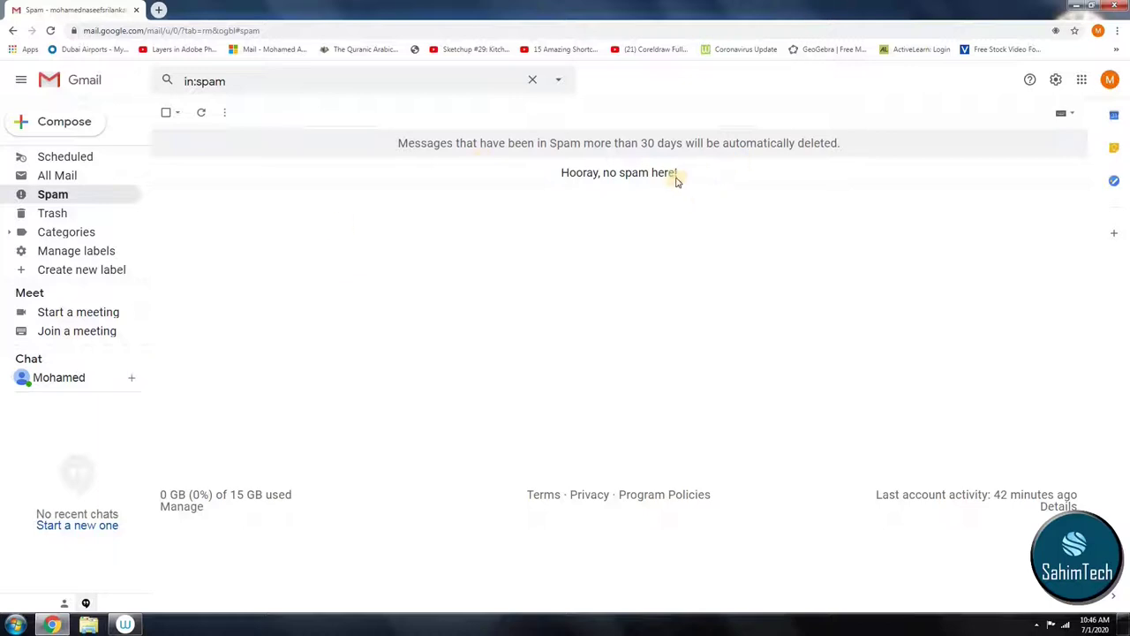
{"action": "left_click_drag", "start_coordinate": [677, 176], "coordinate": [373, 143]}
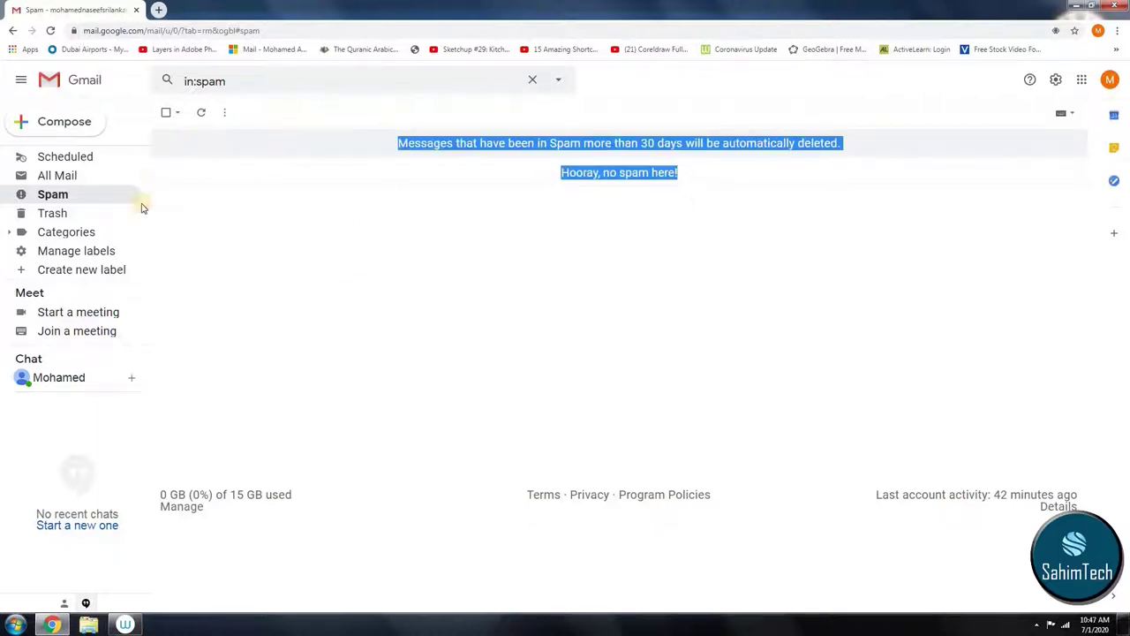
{"action": "scroll", "coordinate": [133, 194], "scroll_direction": "up", "scroll_amount": 2}
{"action": "scroll", "coordinate": [115, 176], "scroll_direction": "down", "scroll_amount": 2}
{"action": "left_click", "coordinate": [649, 230]}
{"action": "left_click", "coordinate": [70, 219]}
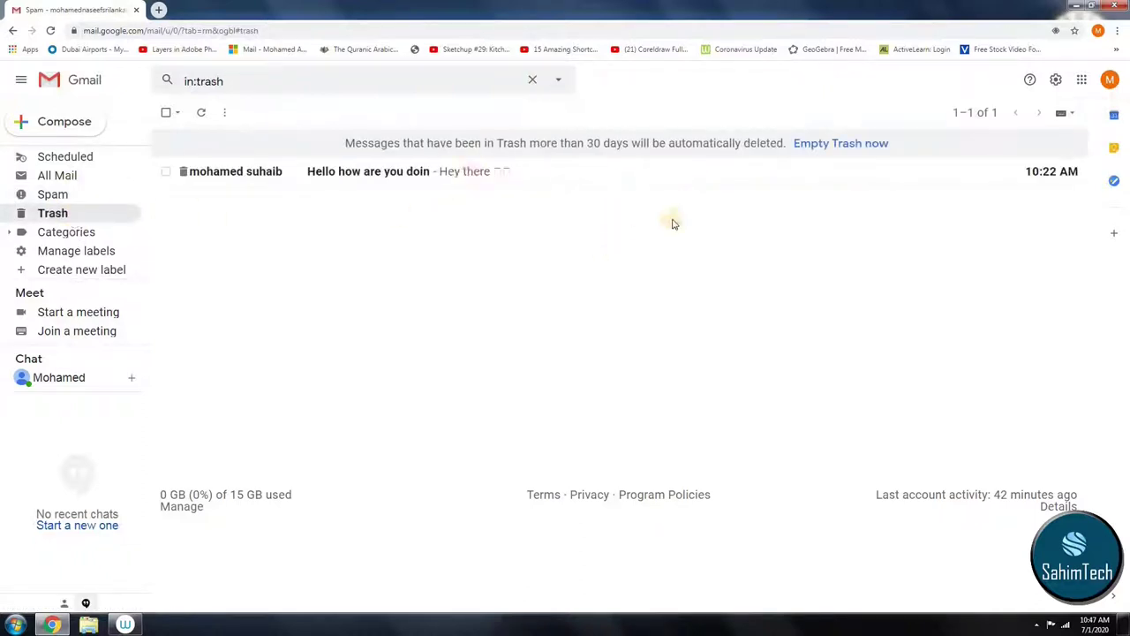
{"action": "left_click", "coordinate": [89, 175]}
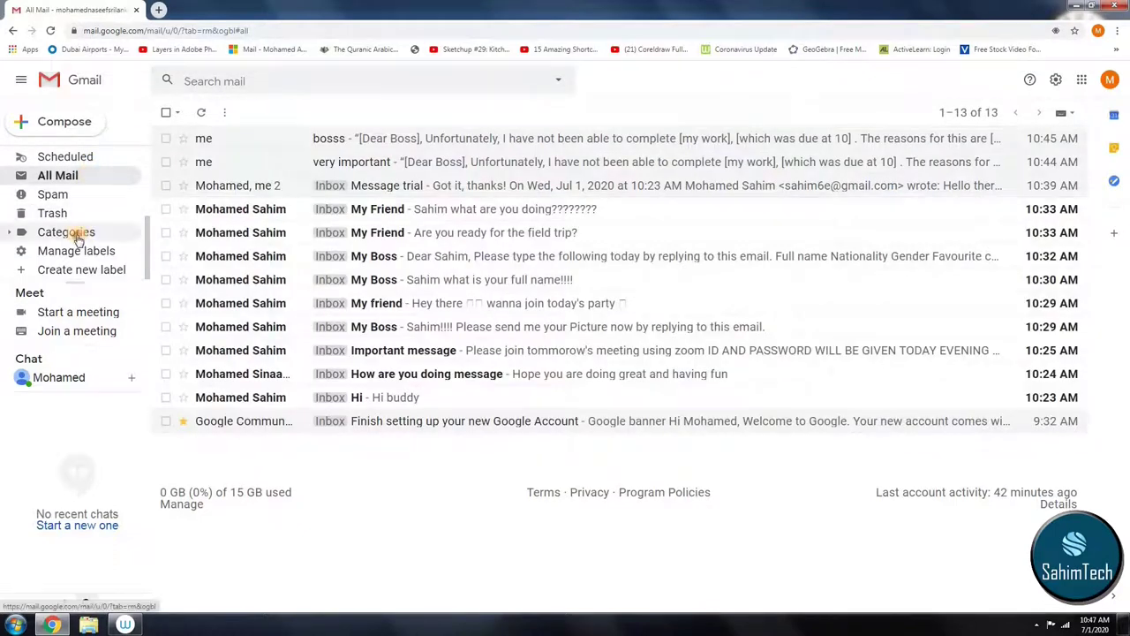
Step: Expand Categories, view Promotions and the Manage labels settings, then go back to the Inbox
{"action": "left_click", "coordinate": [78, 236]}
{"action": "scroll", "coordinate": [80, 221], "scroll_direction": "down", "scroll_amount": 2}
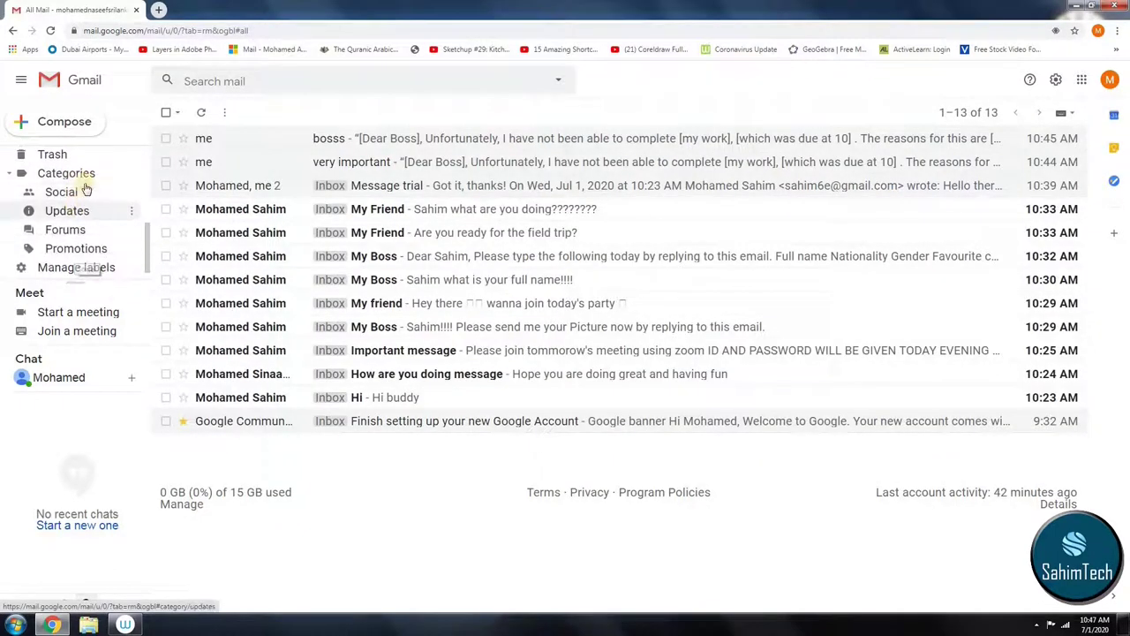
{"action": "left_click", "coordinate": [91, 248]}
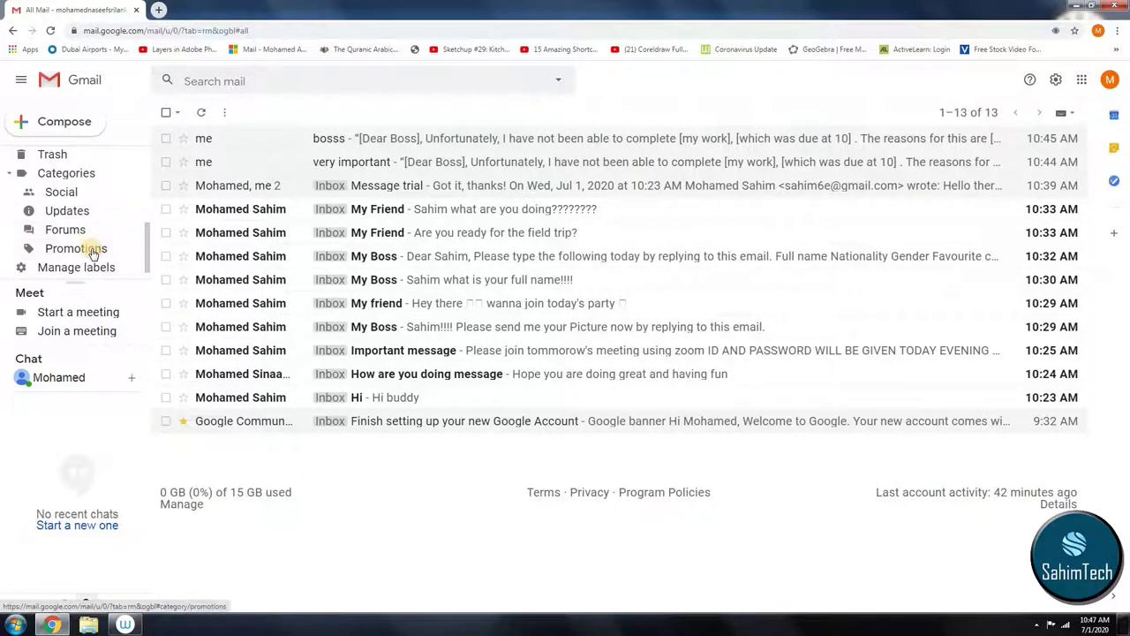
{"action": "left_click", "coordinate": [91, 251]}
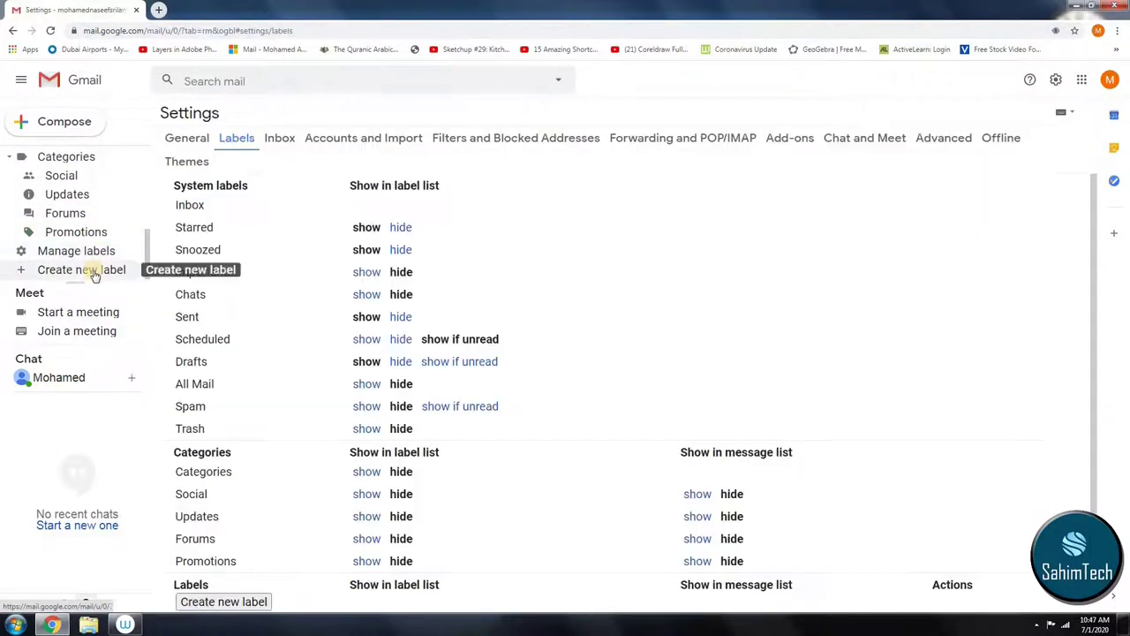
{"action": "scroll", "coordinate": [96, 276], "scroll_direction": "up", "scroll_amount": 3}
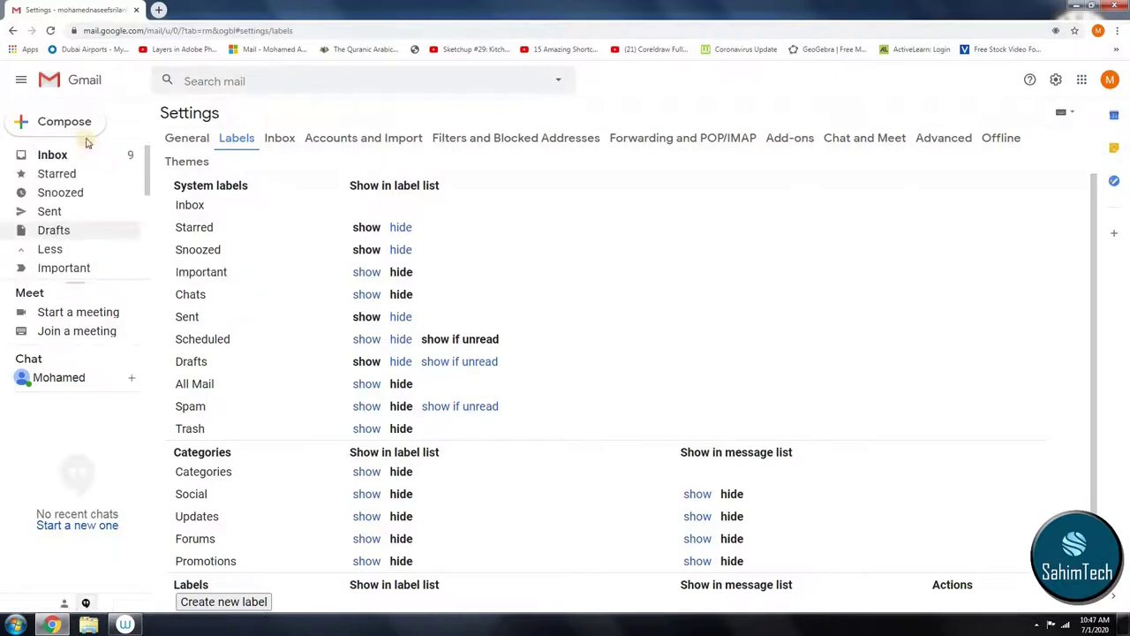
{"action": "left_click", "coordinate": [80, 163]}
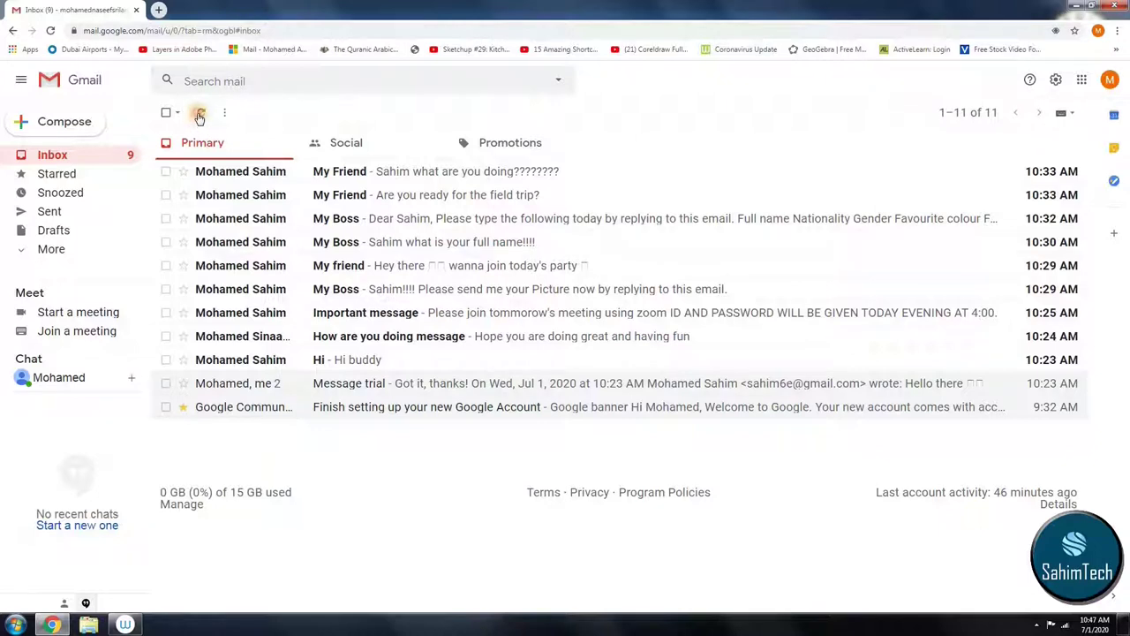
Step: Try the list's extra actions, then select all, unread-only and starred-only messages
{"action": "left_click", "coordinate": [226, 112]}
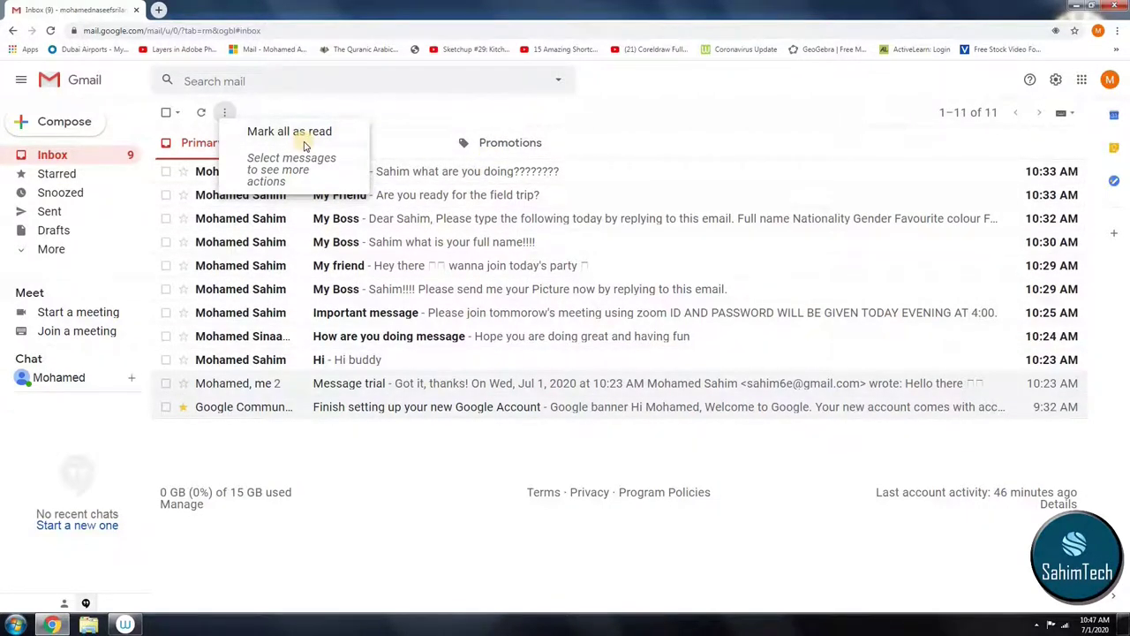
{"action": "left_click", "coordinate": [304, 109]}
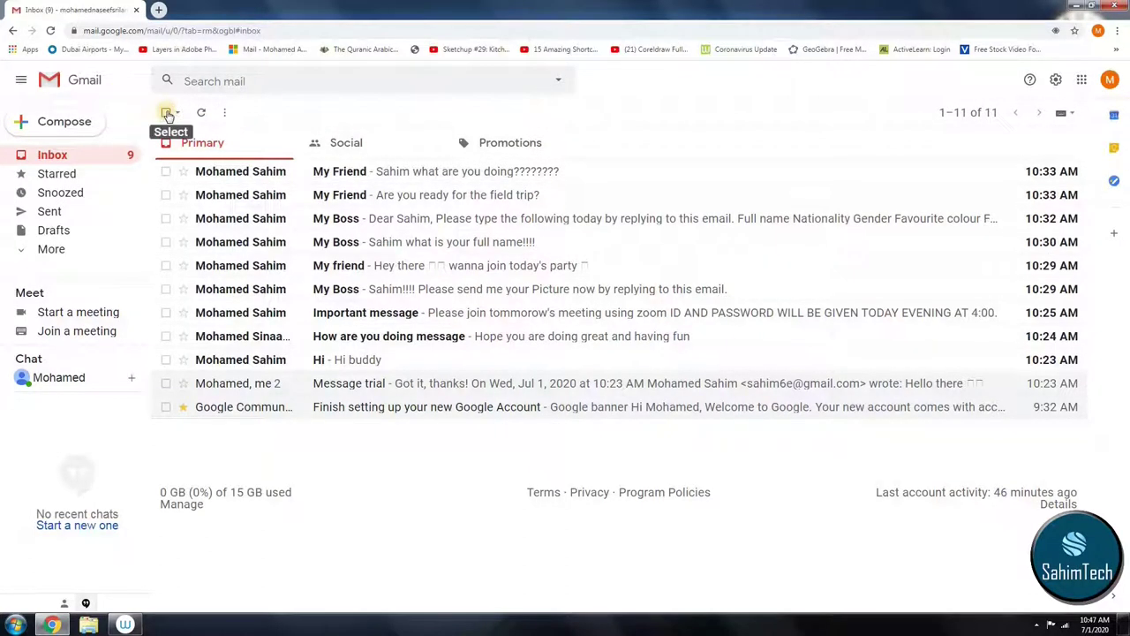
{"action": "left_click", "coordinate": [167, 113]}
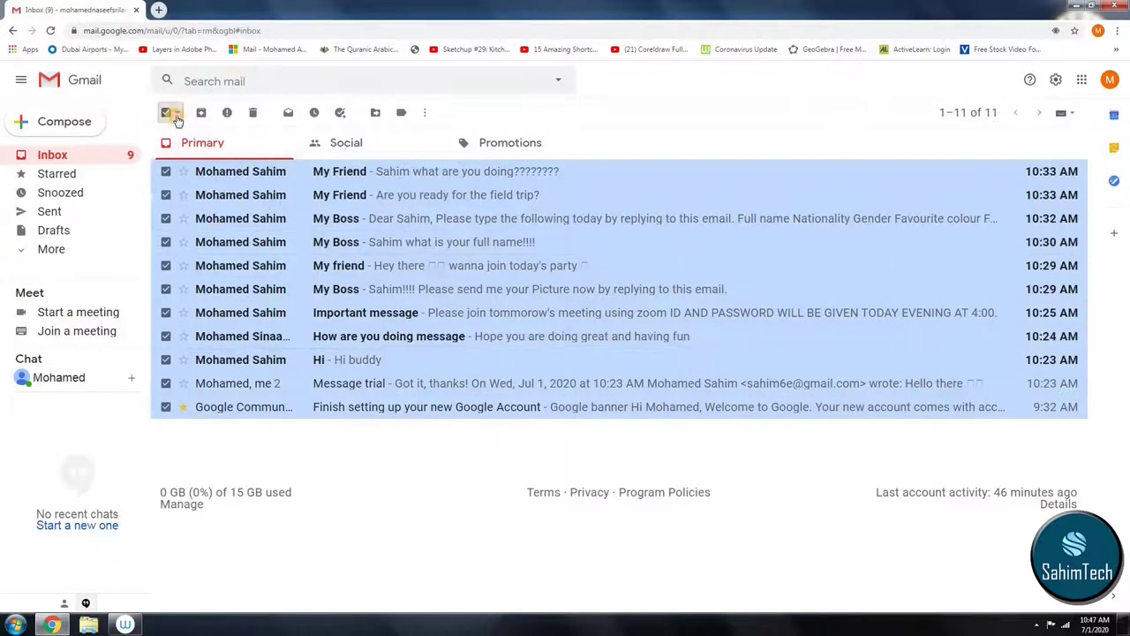
{"action": "left_click", "coordinate": [177, 114]}
{"action": "left_click", "coordinate": [216, 186]}
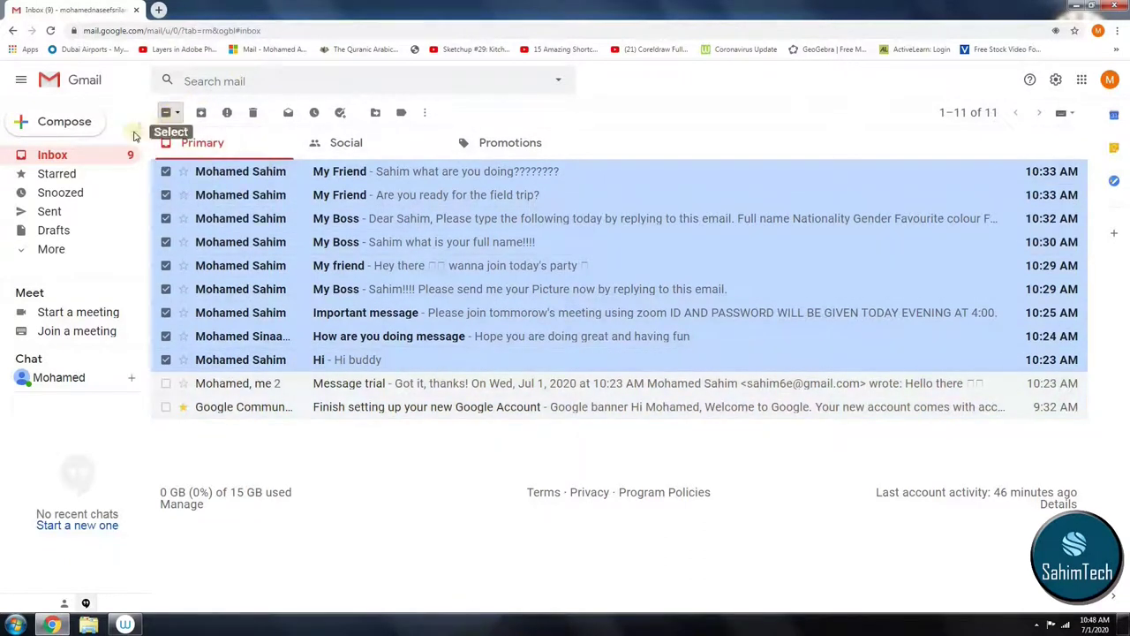
{"action": "left_click", "coordinate": [177, 114]}
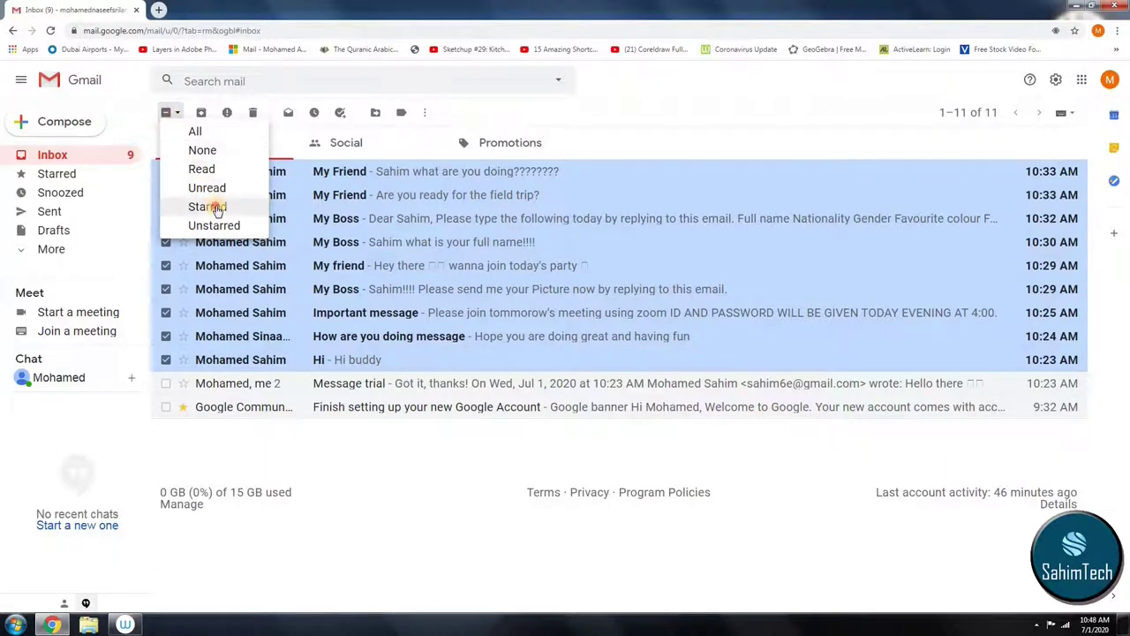
{"action": "left_click", "coordinate": [216, 206]}
Step: Select and deselect all 11 inbox messages, then open and dismiss the mail search
{"action": "left_click", "coordinate": [176, 113]}
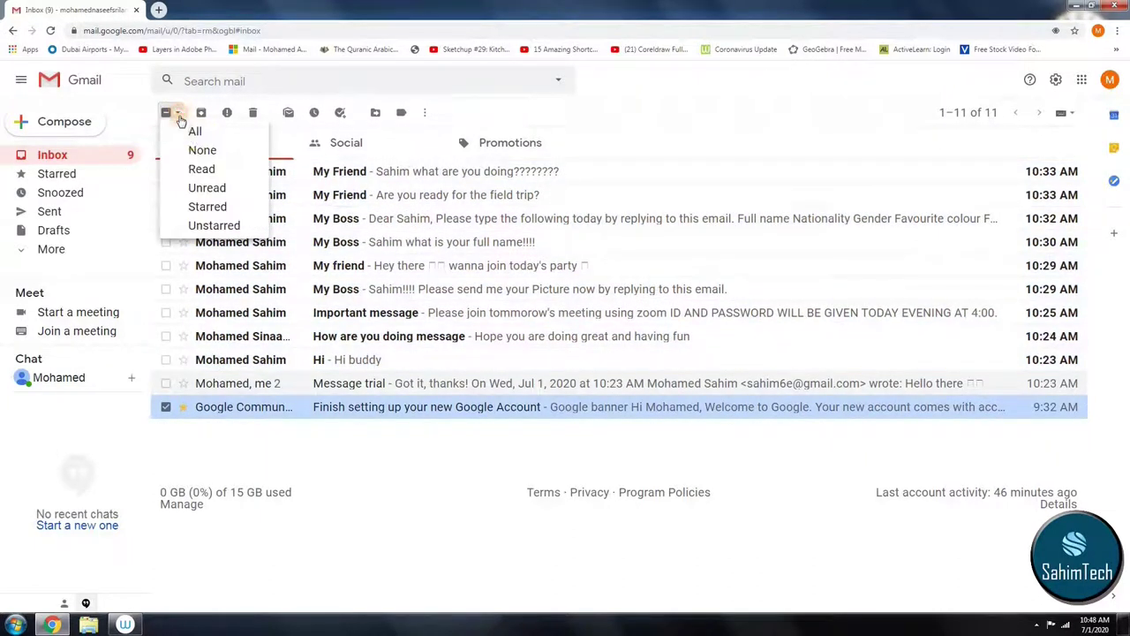
{"action": "left_click", "coordinate": [216, 131]}
{"action": "left_click", "coordinate": [167, 115]}
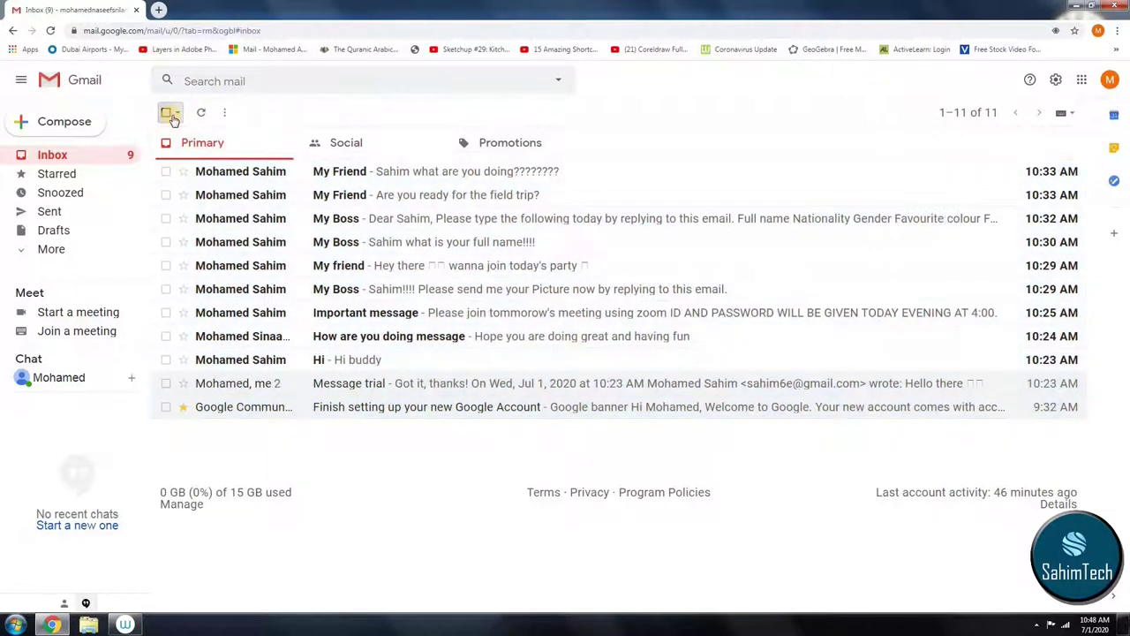
{"action": "left_click", "coordinate": [167, 114]}
{"action": "left_click", "coordinate": [168, 115]}
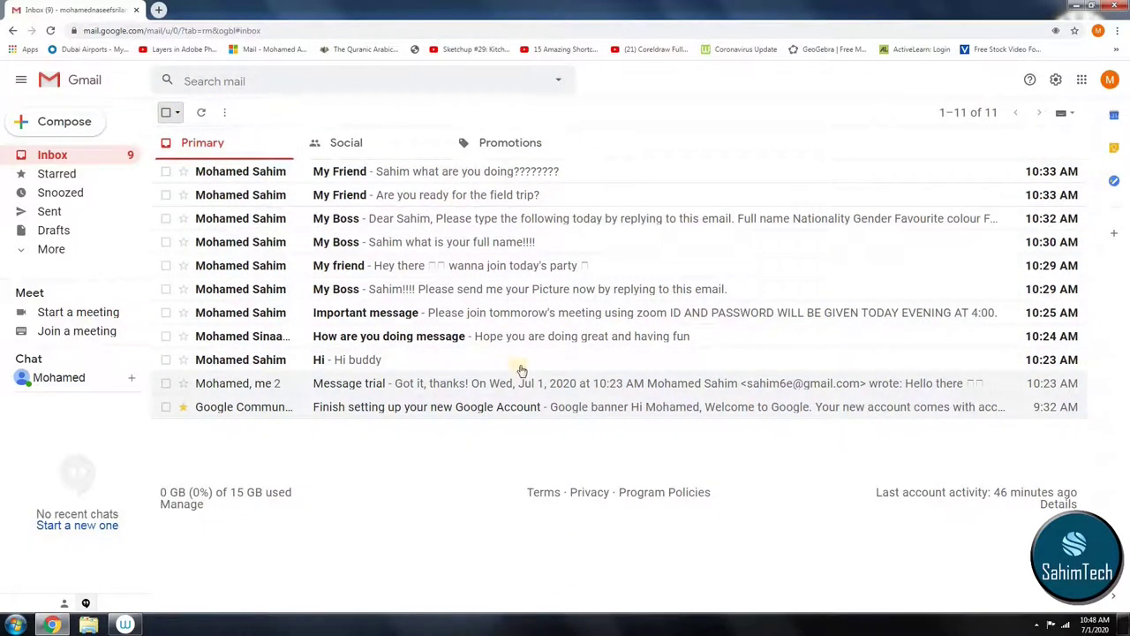
{"action": "left_click", "coordinate": [422, 88]}
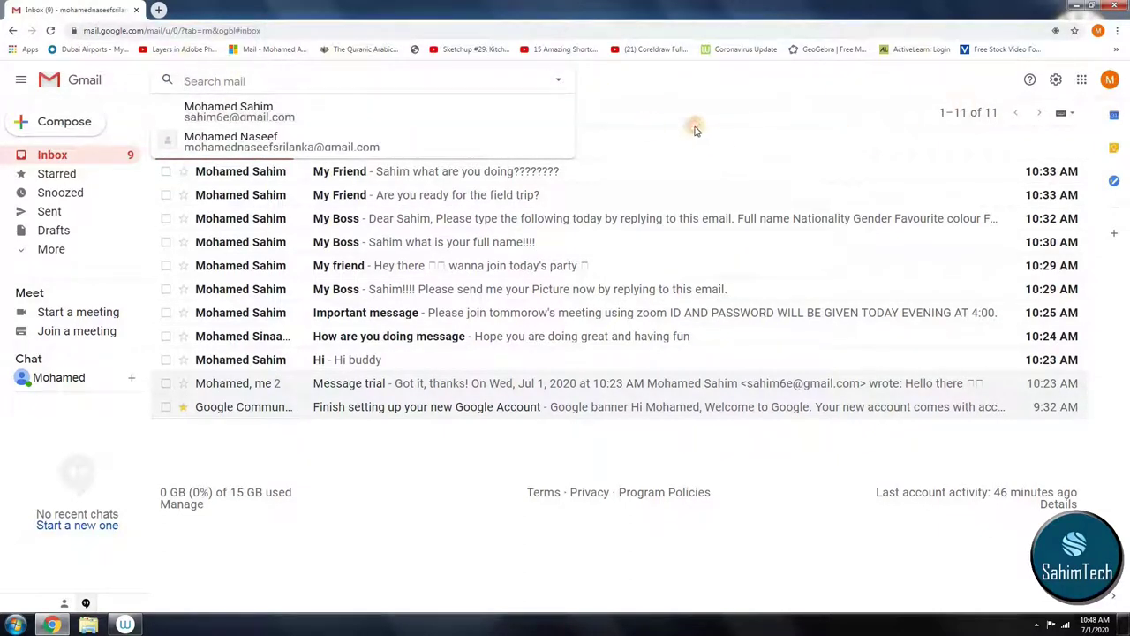
{"action": "left_click", "coordinate": [600, 126]}
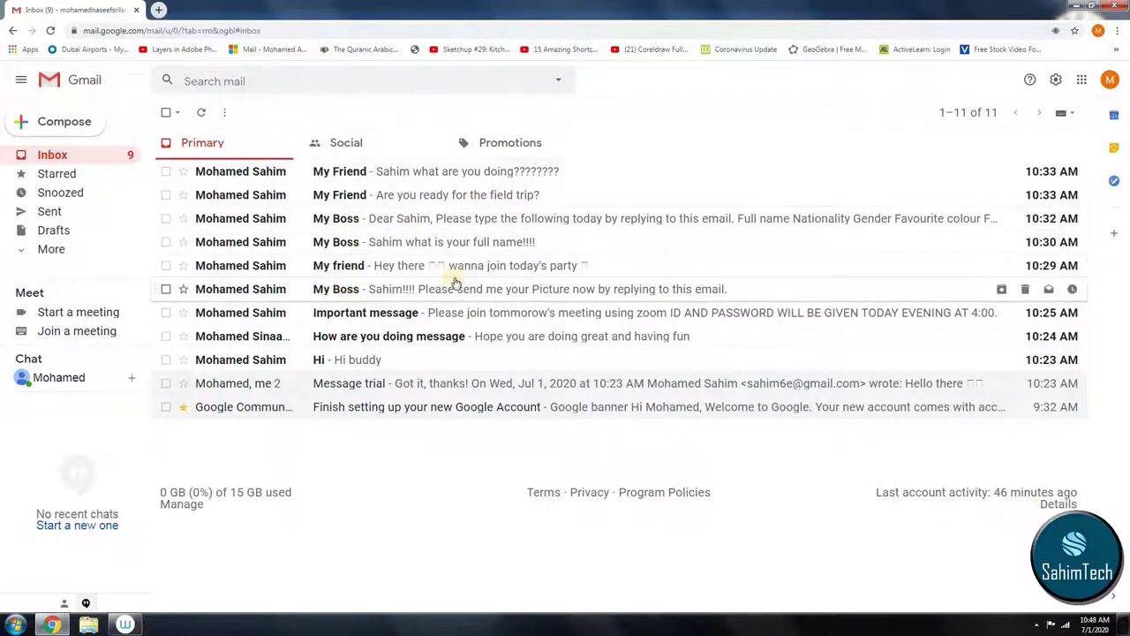
Step: Open the advanced search options and enter 'My Boss' as the Subject
{"action": "left_click", "coordinate": [220, 81]}
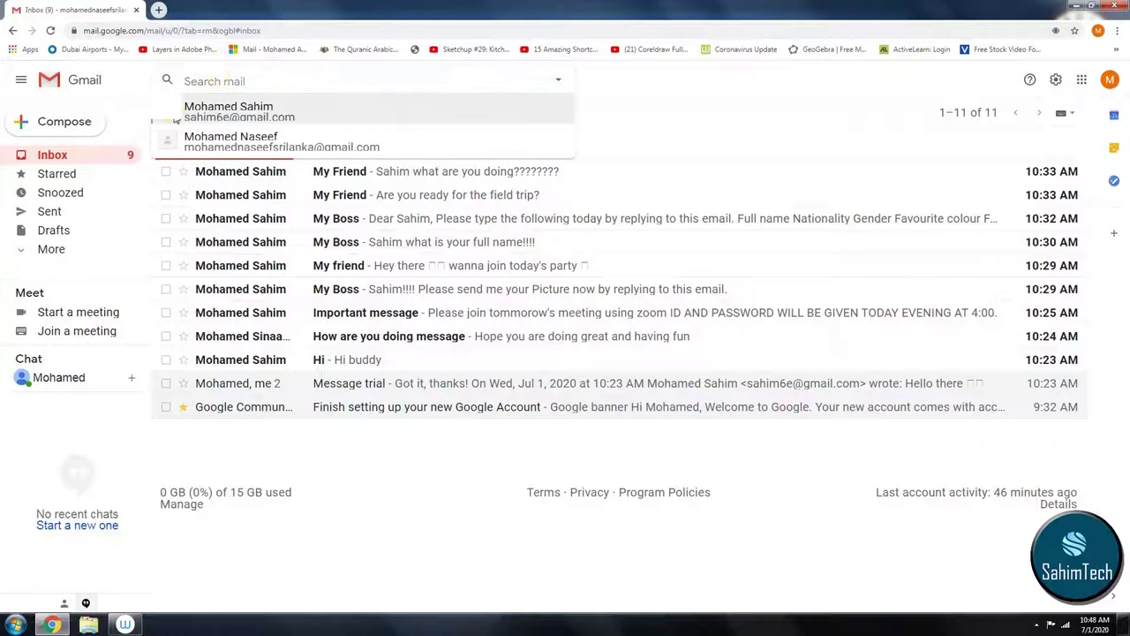
{"action": "type", "text": "my"}
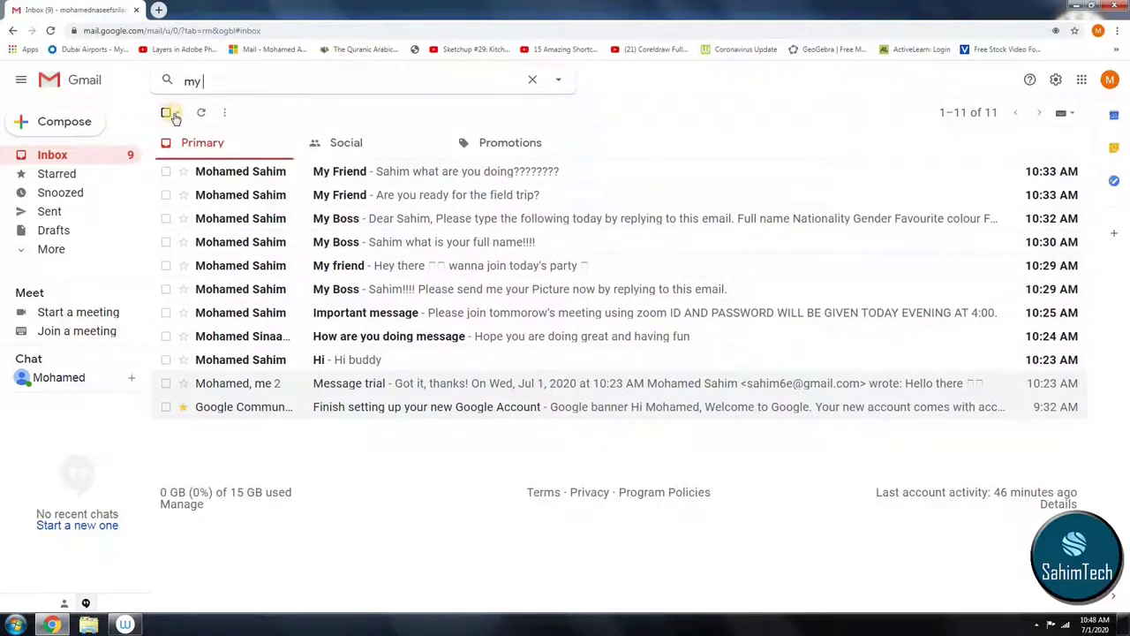
{"action": "key", "text": "BackSpace"}
{"action": "key", "text": "BackSpace"}
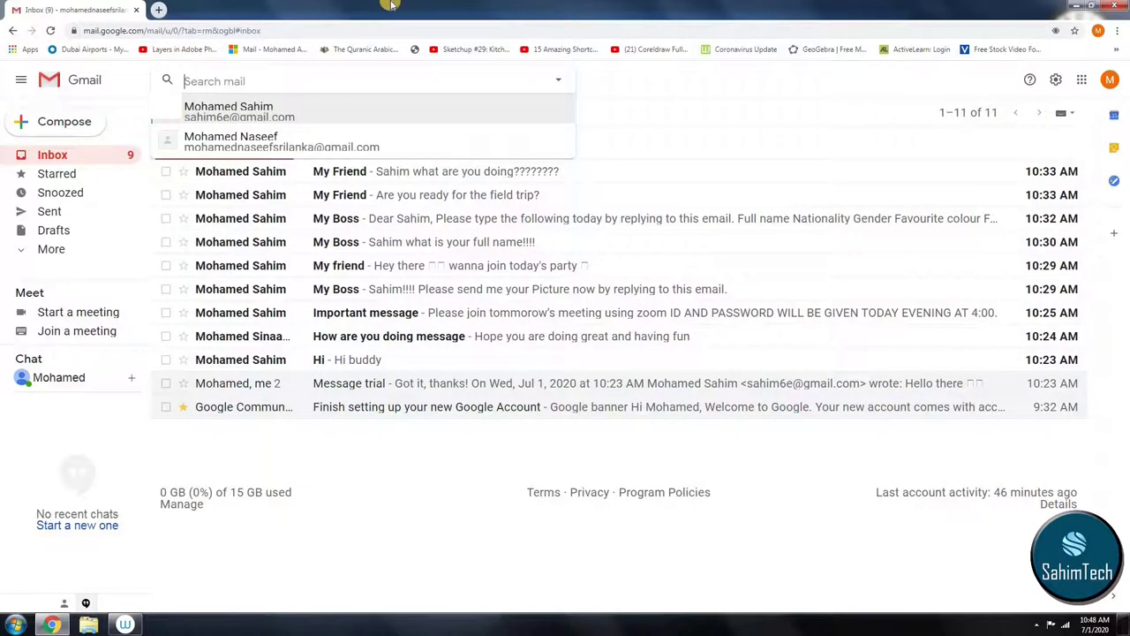
{"action": "left_click", "coordinate": [559, 80]}
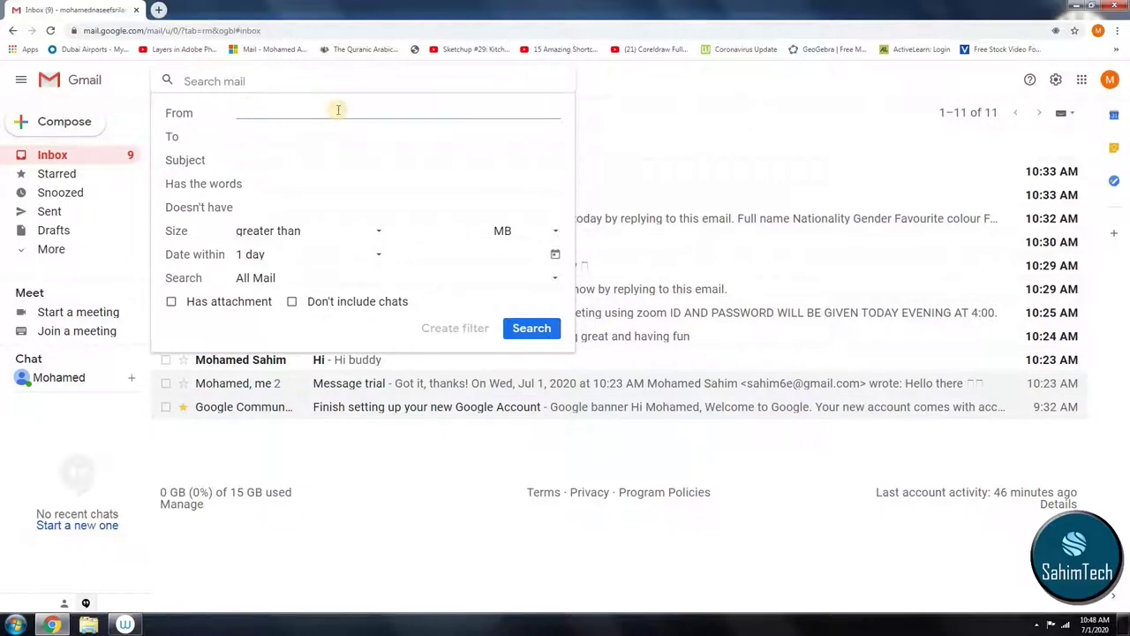
{"action": "left_click", "coordinate": [212, 161]}
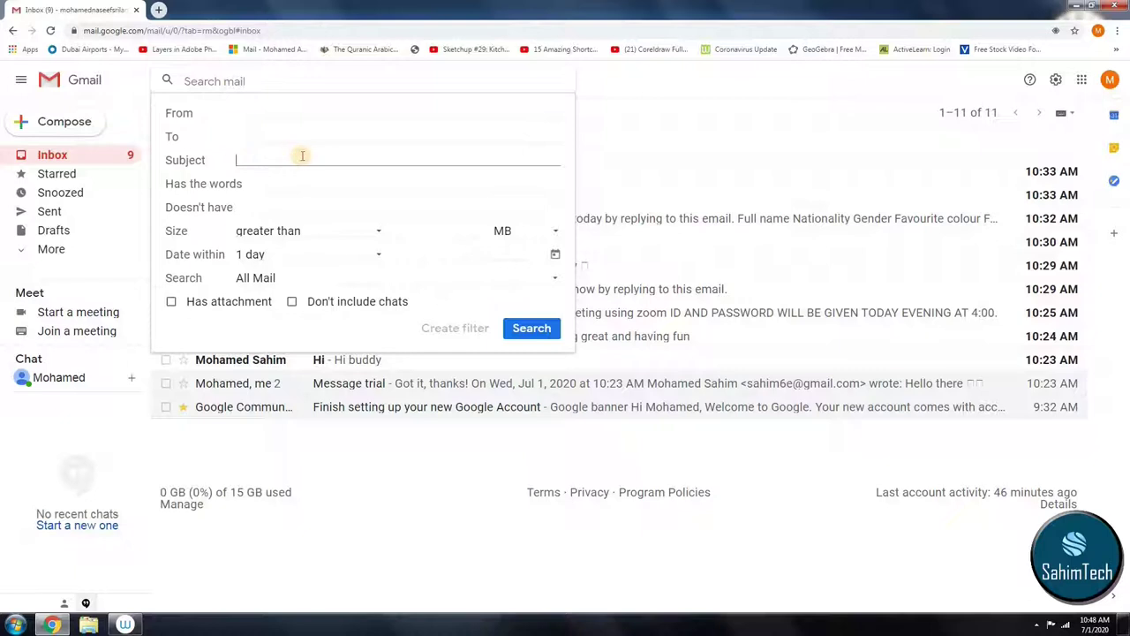
{"action": "type", "text": "My Boss"}
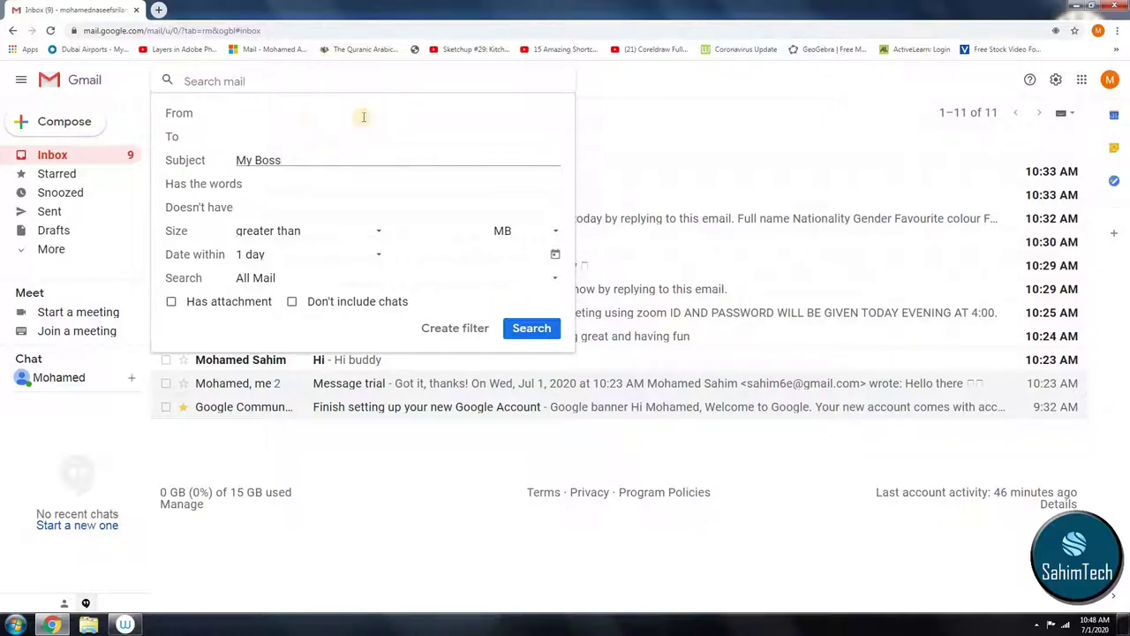
{"action": "left_click", "coordinate": [257, 186]}
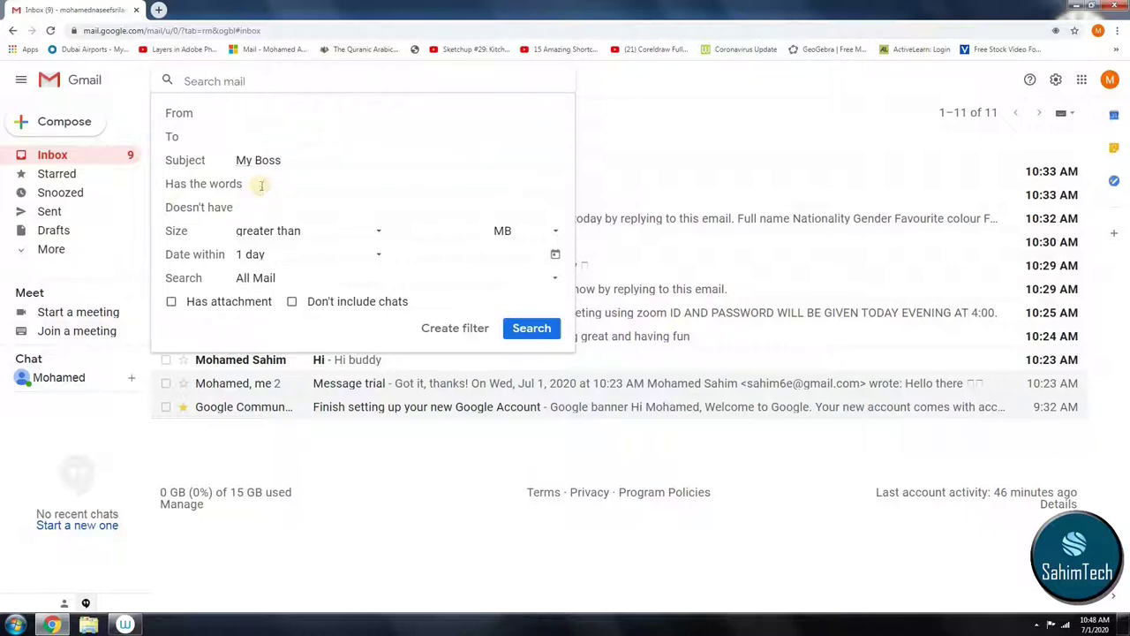
Step: Review size, date range, mailbox and unit options, keeping greater than, 1 day, All Mail, MB
{"action": "left_click", "coordinate": [269, 234]}
{"action": "left_click", "coordinate": [283, 235]}
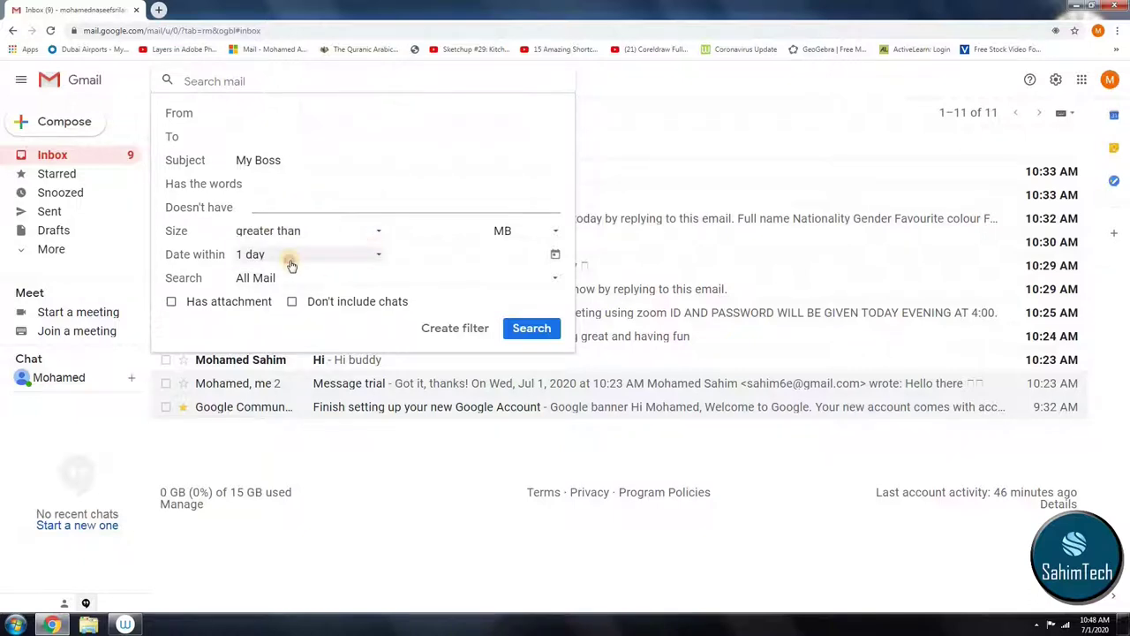
{"action": "left_click", "coordinate": [357, 258]}
{"action": "left_click", "coordinate": [396, 262]}
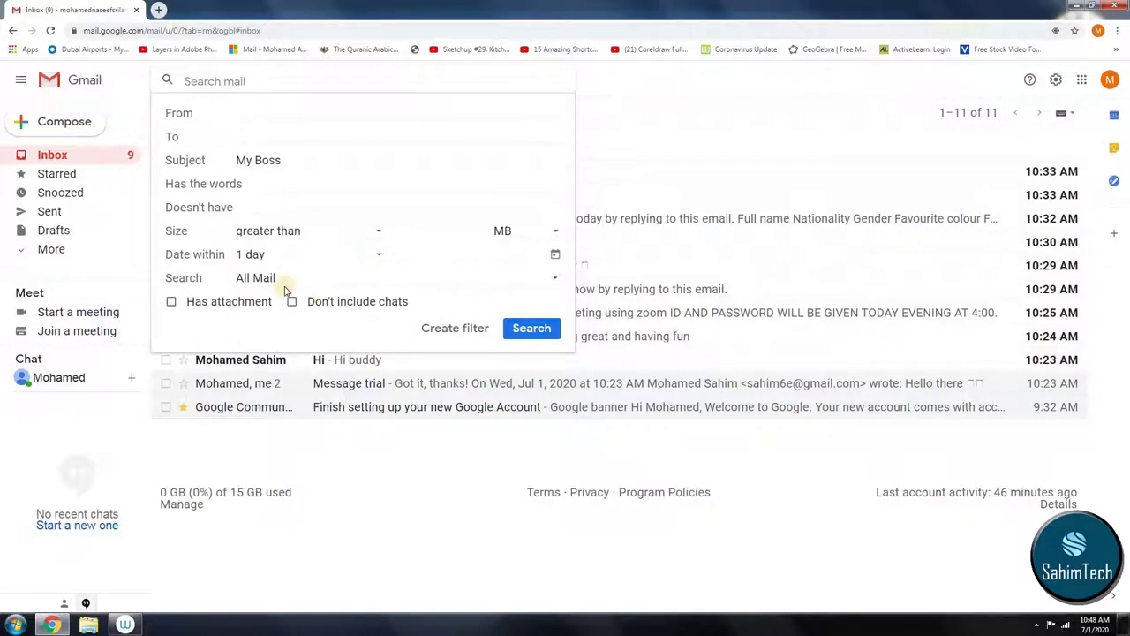
{"action": "left_click", "coordinate": [275, 279]}
{"action": "left_click", "coordinate": [279, 281]}
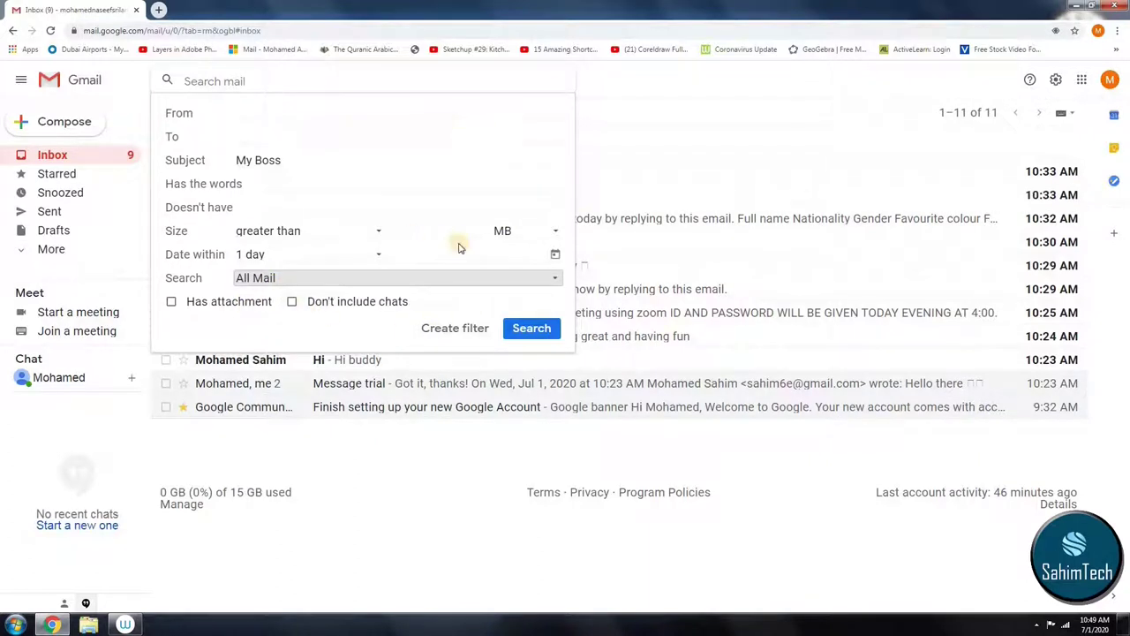
{"action": "left_click", "coordinate": [541, 230]}
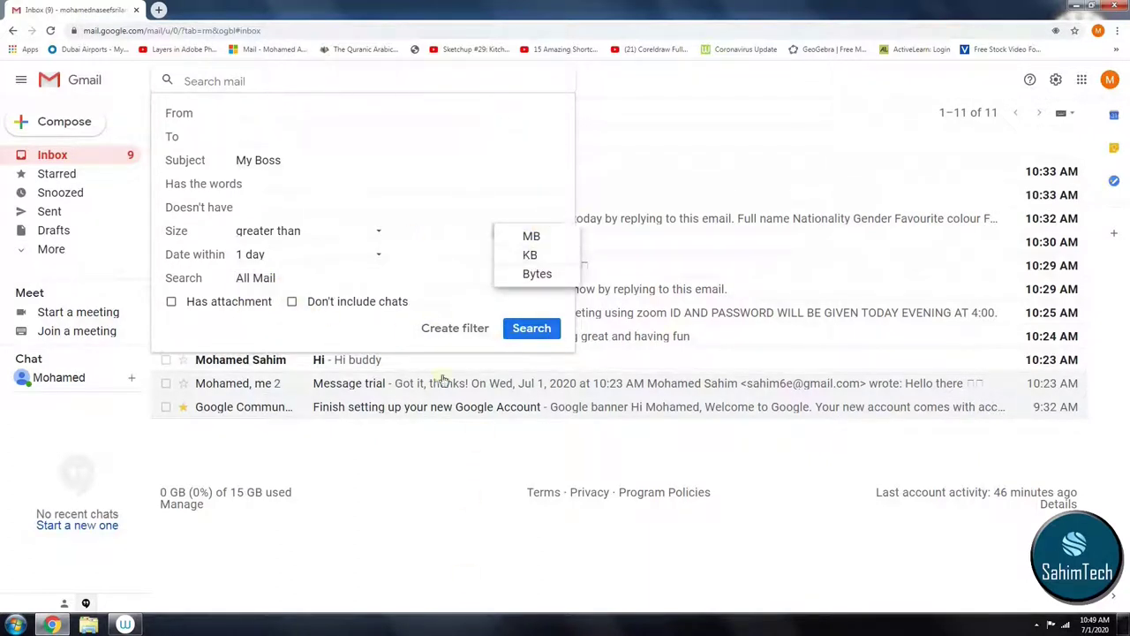
{"action": "left_click", "coordinate": [280, 324]}
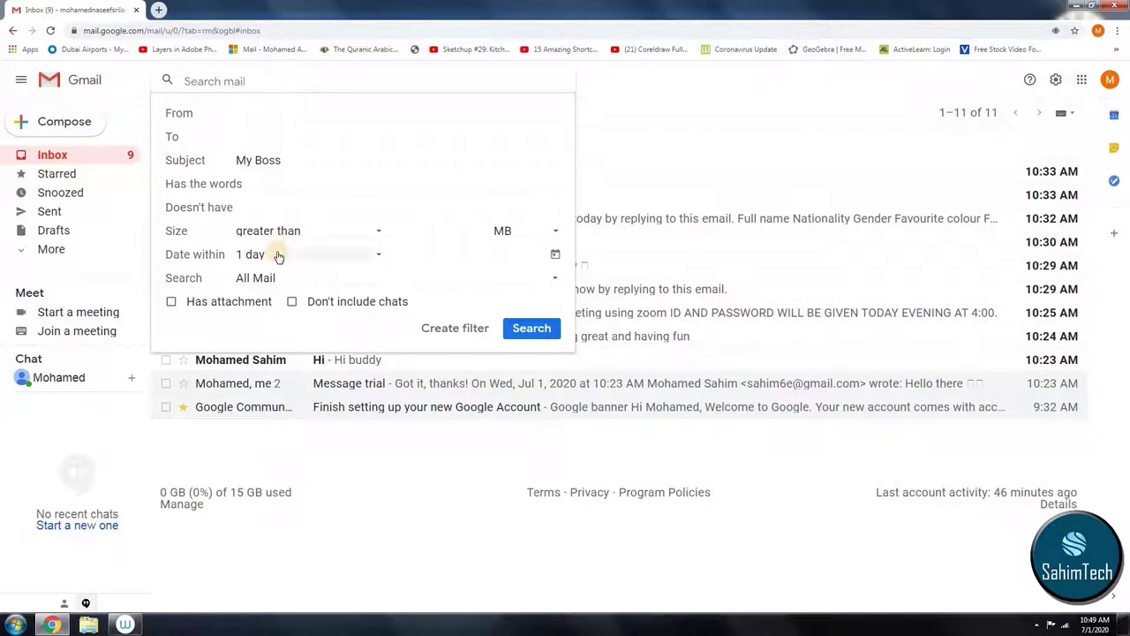
Step: Revisit the Subject and Has the words fields, then create a filter from the search
{"action": "left_click", "coordinate": [196, 169]}
{"action": "key", "text": "ctrl+a"}
{"action": "left_click", "coordinate": [293, 185]}
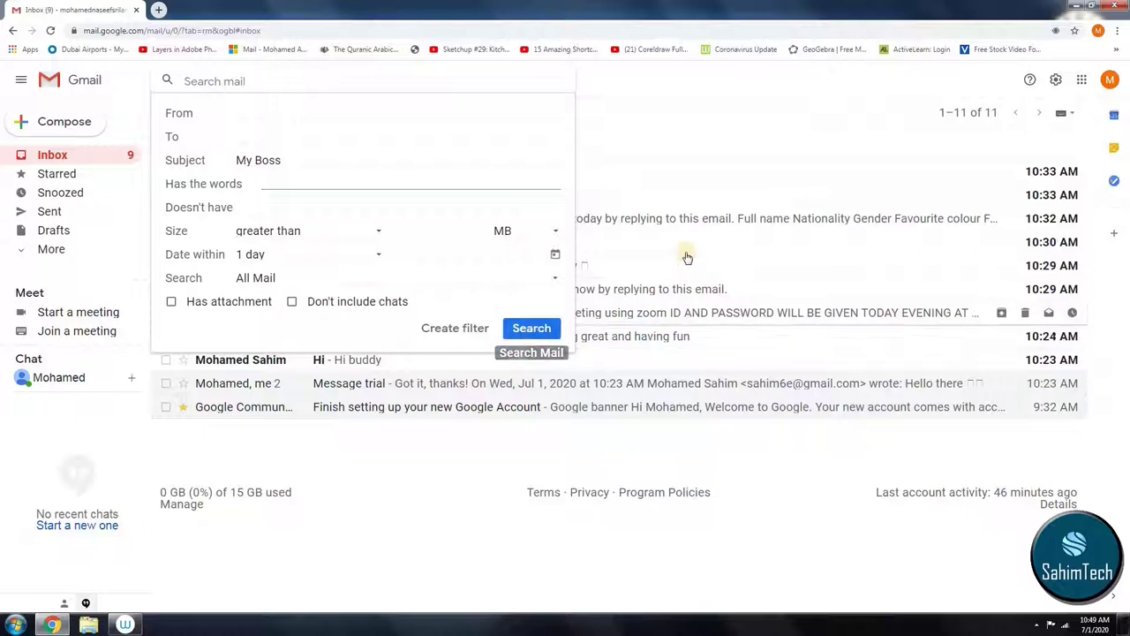
{"action": "left_click", "coordinate": [458, 331]}
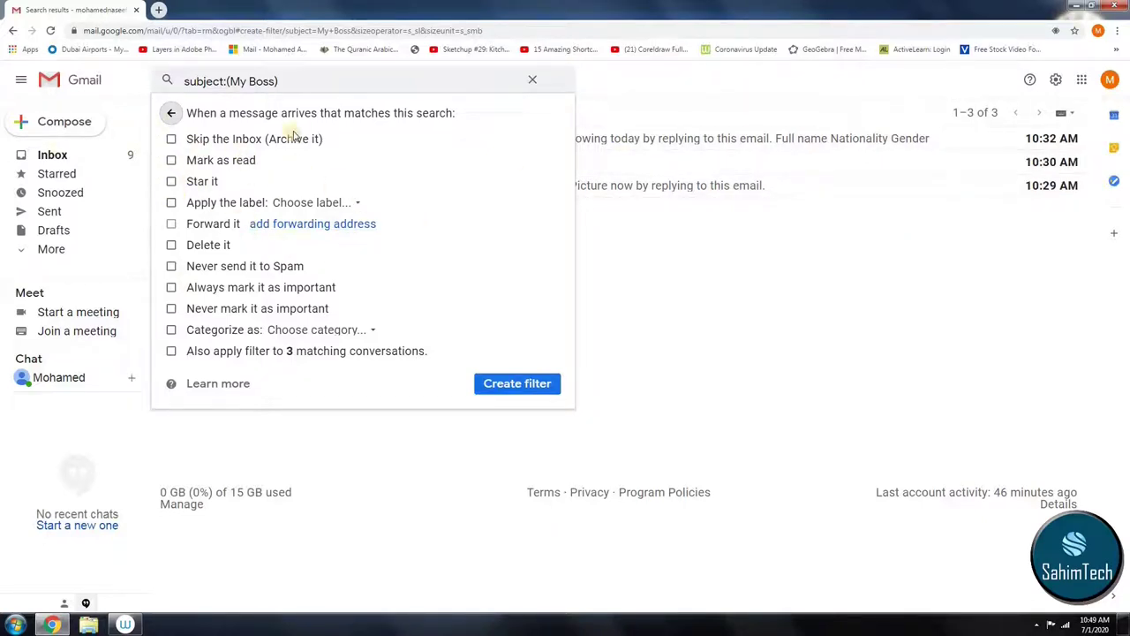
Step: Tick Star it, Always mark it as important, and apply to the 3 existing conversations
{"action": "left_click", "coordinate": [172, 183]}
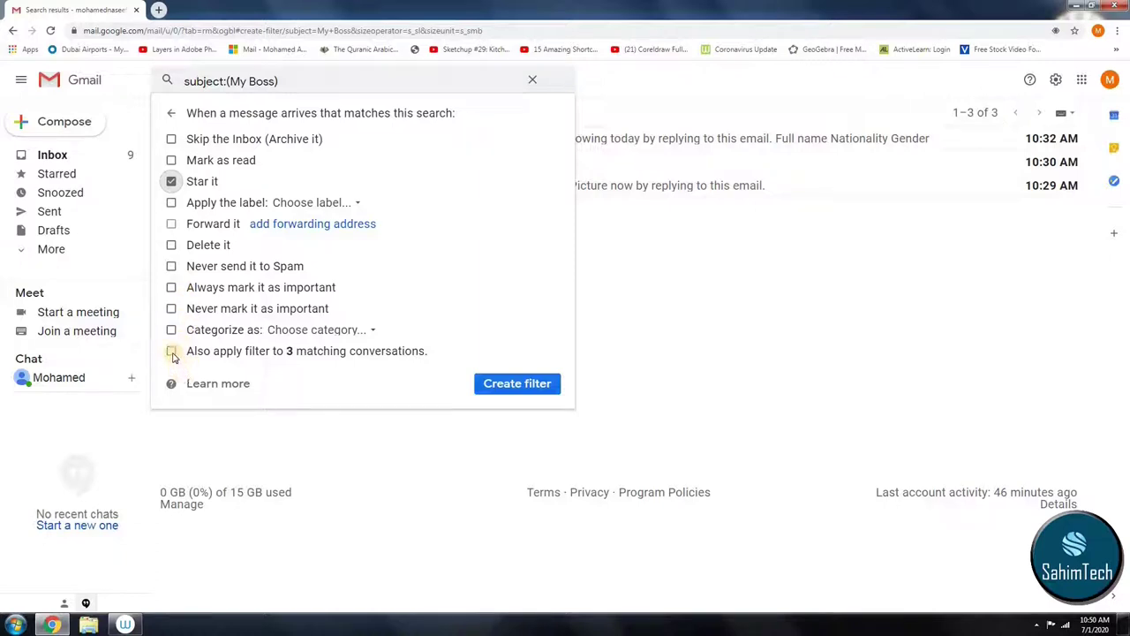
{"action": "left_click", "coordinate": [173, 353]}
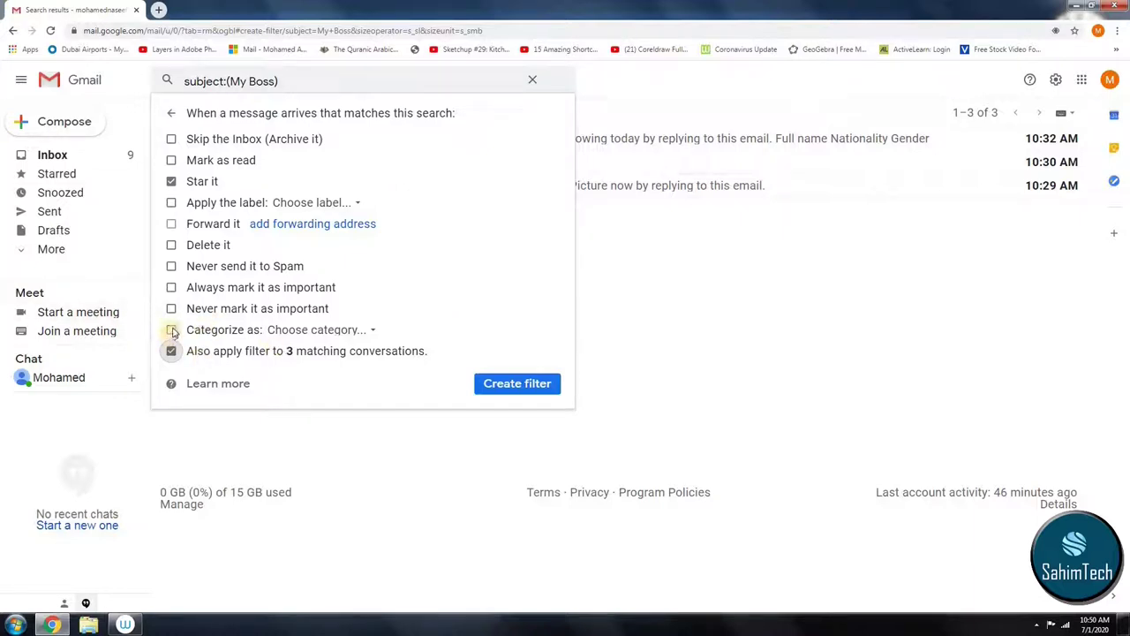
{"action": "left_click", "coordinate": [171, 287]}
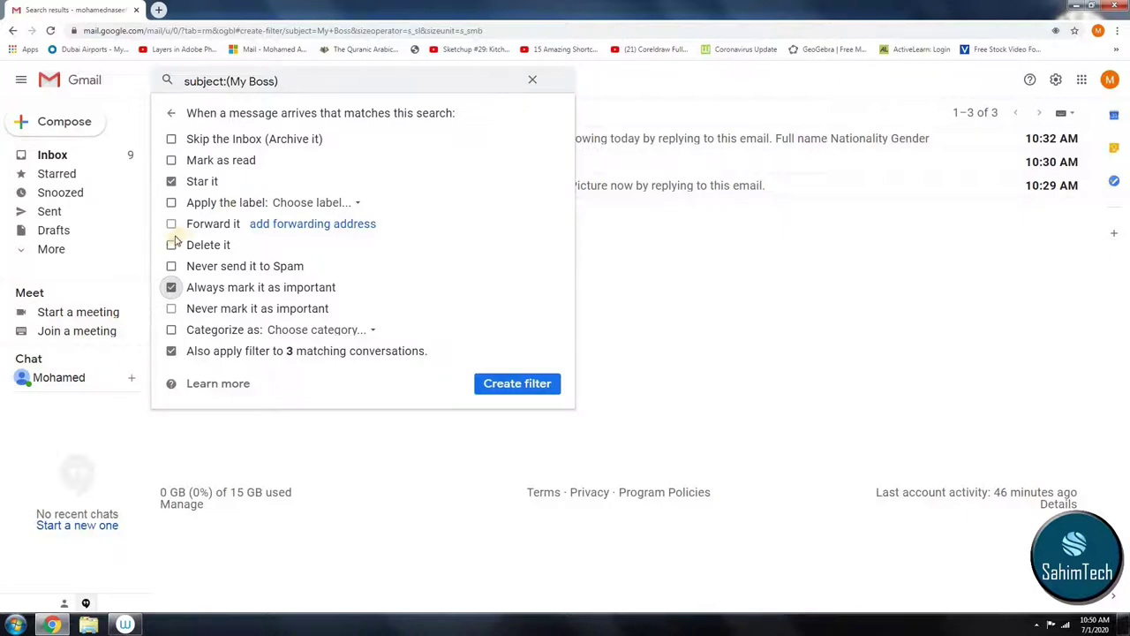
{"action": "left_click", "coordinate": [340, 208]}
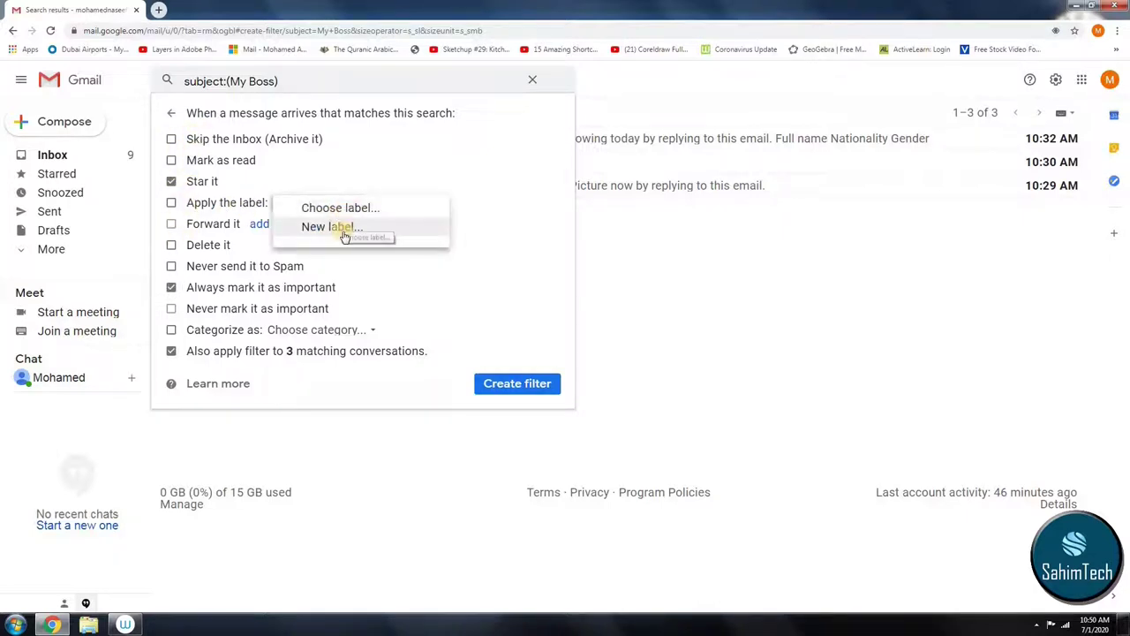
{"action": "left_click", "coordinate": [338, 229]}
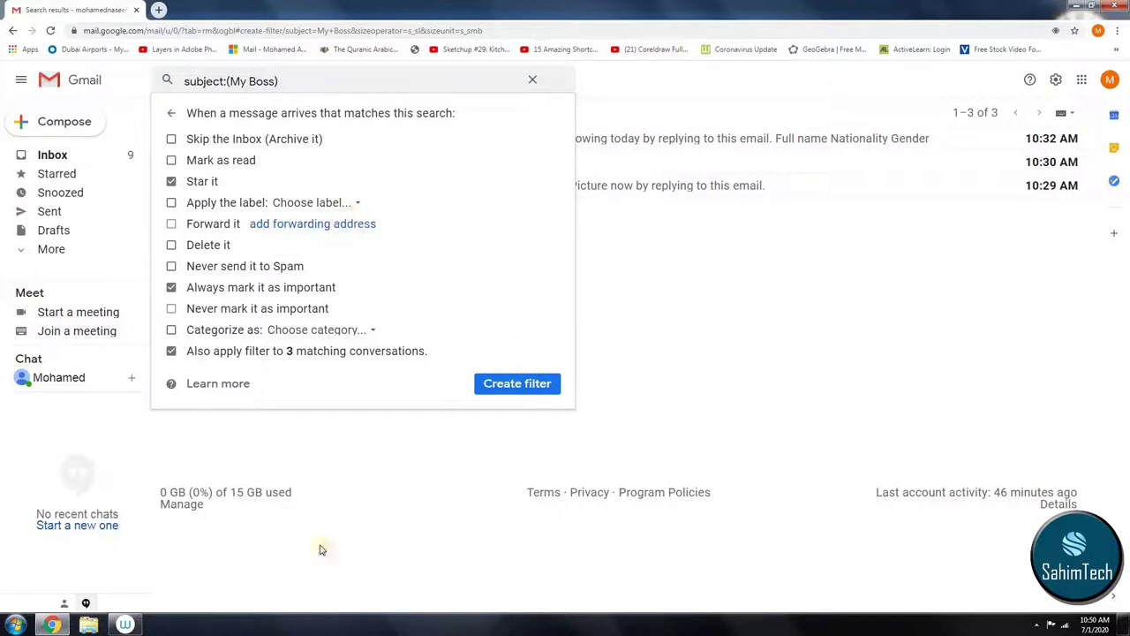
Step: Make the filter apply a new 'My Boss' label and create the filter
{"action": "left_click", "coordinate": [171, 204]}
{"action": "left_click", "coordinate": [340, 203]}
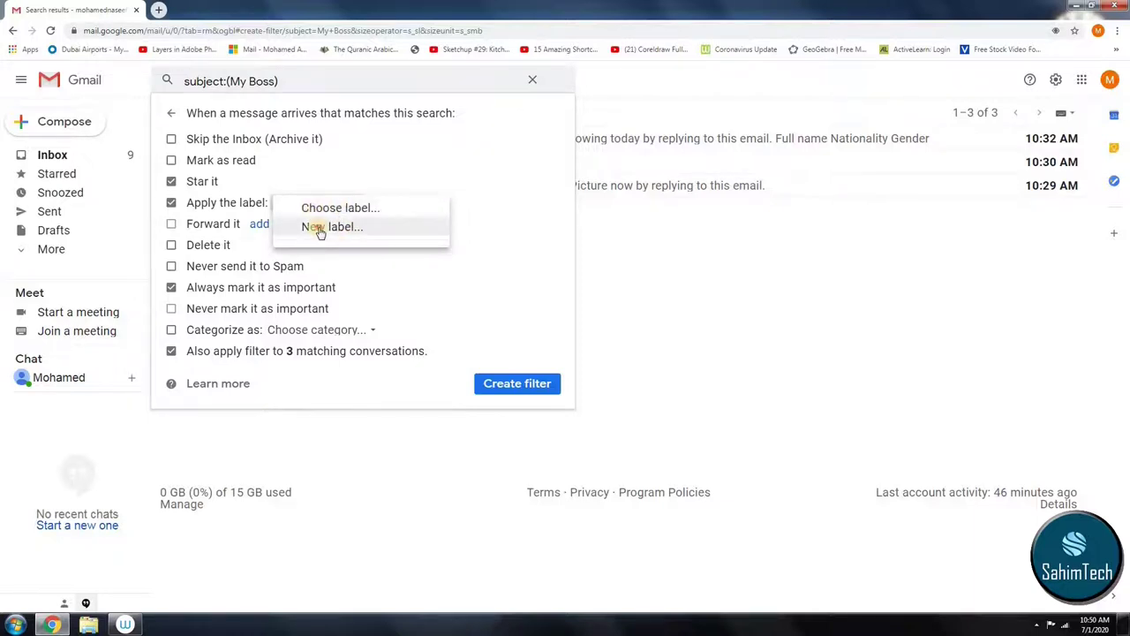
{"action": "left_click", "coordinate": [318, 226]}
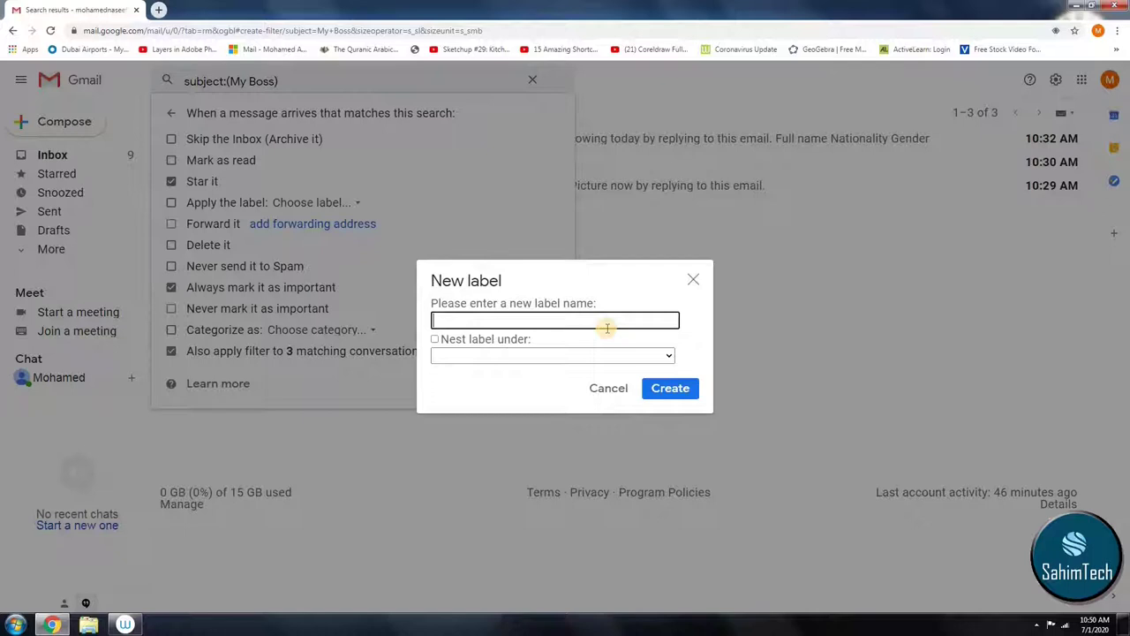
{"action": "type", "text": "My Boss"}
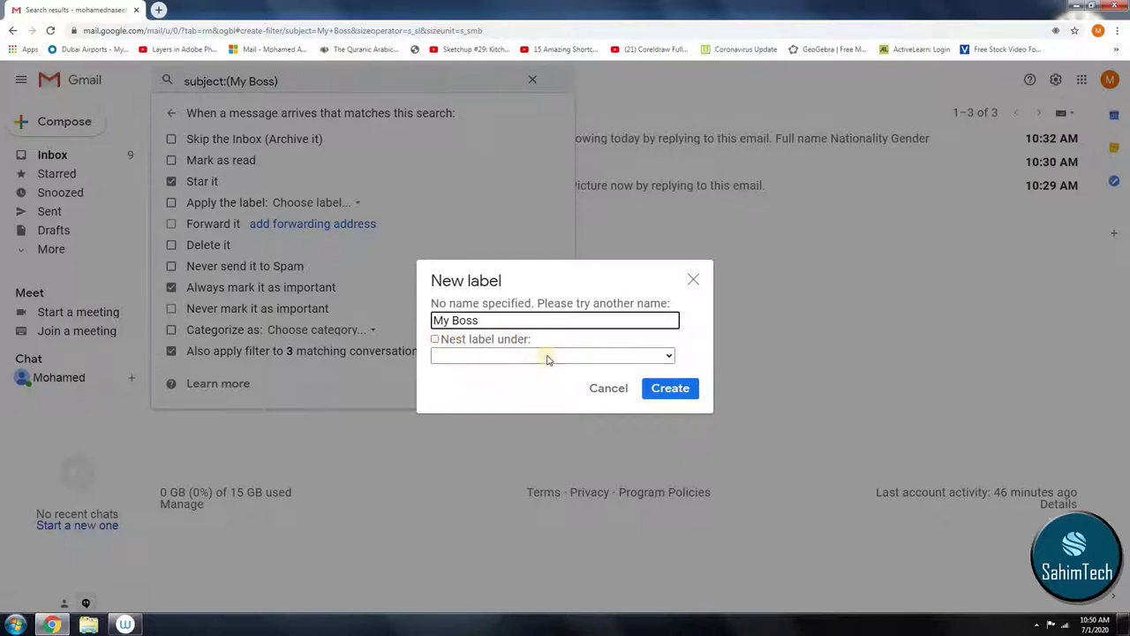
{"action": "left_click", "coordinate": [673, 395]}
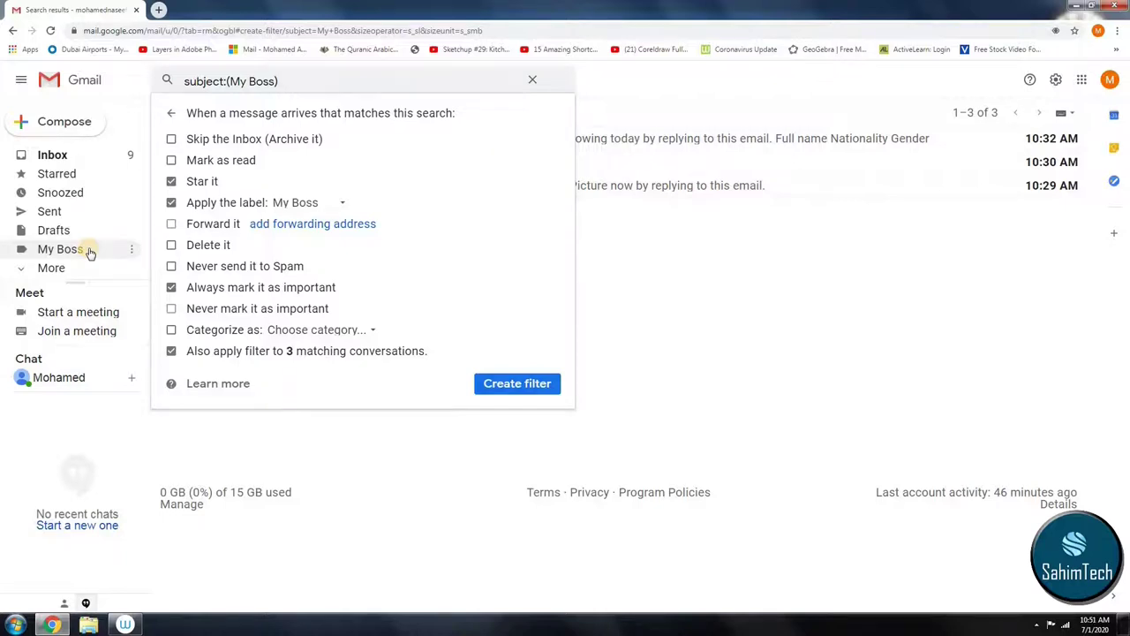
{"action": "left_click", "coordinate": [502, 383]}
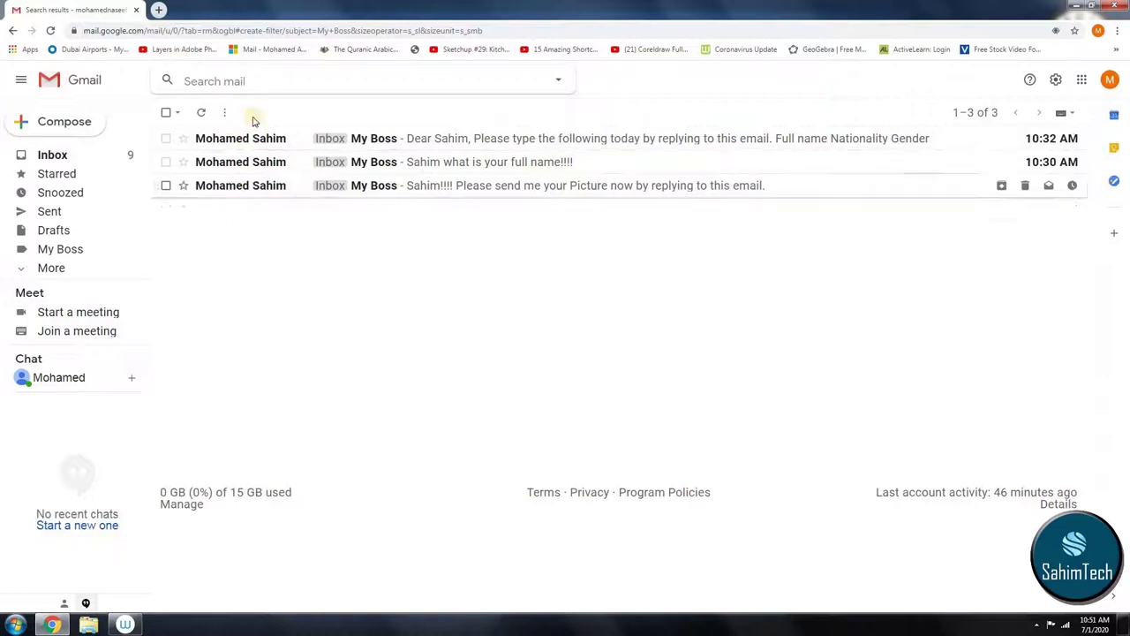
Step: Return to the inbox and open Add custom color for the My Boss label
{"action": "left_click", "coordinate": [43, 154]}
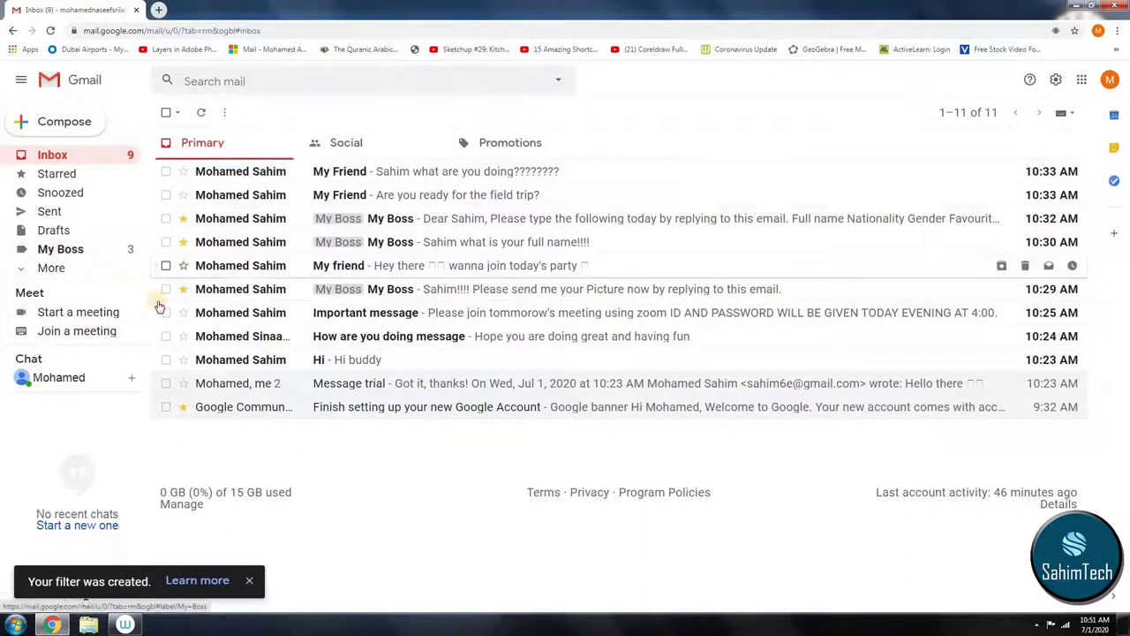
{"action": "left_click", "coordinate": [132, 252]}
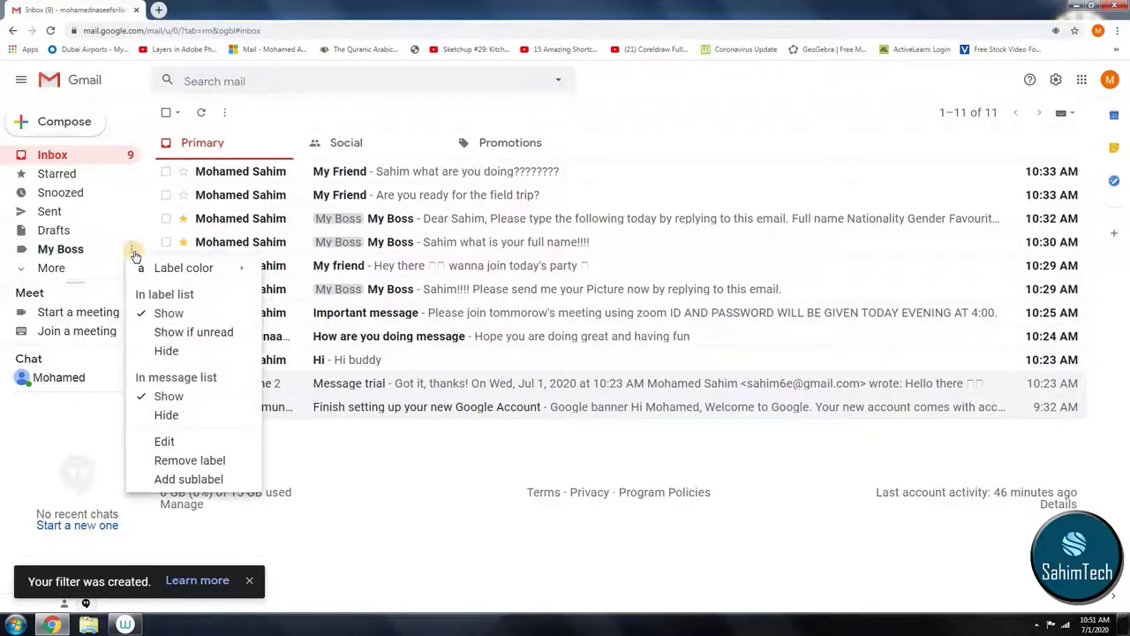
{"action": "mouse_move", "coordinate": [181, 271]}
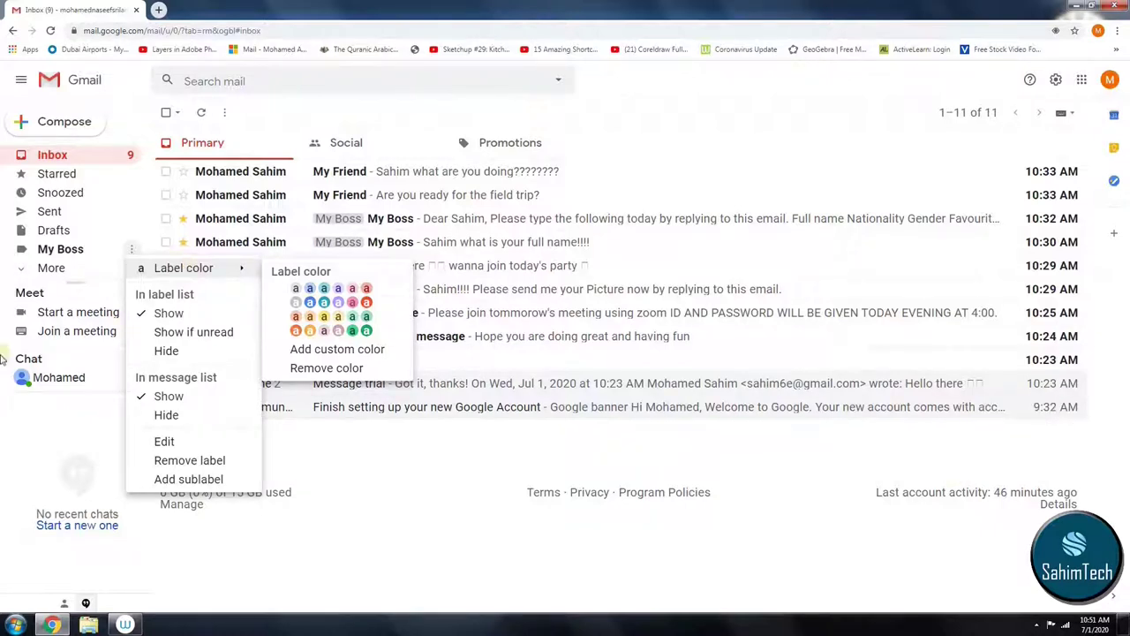
{"action": "left_click", "coordinate": [319, 348]}
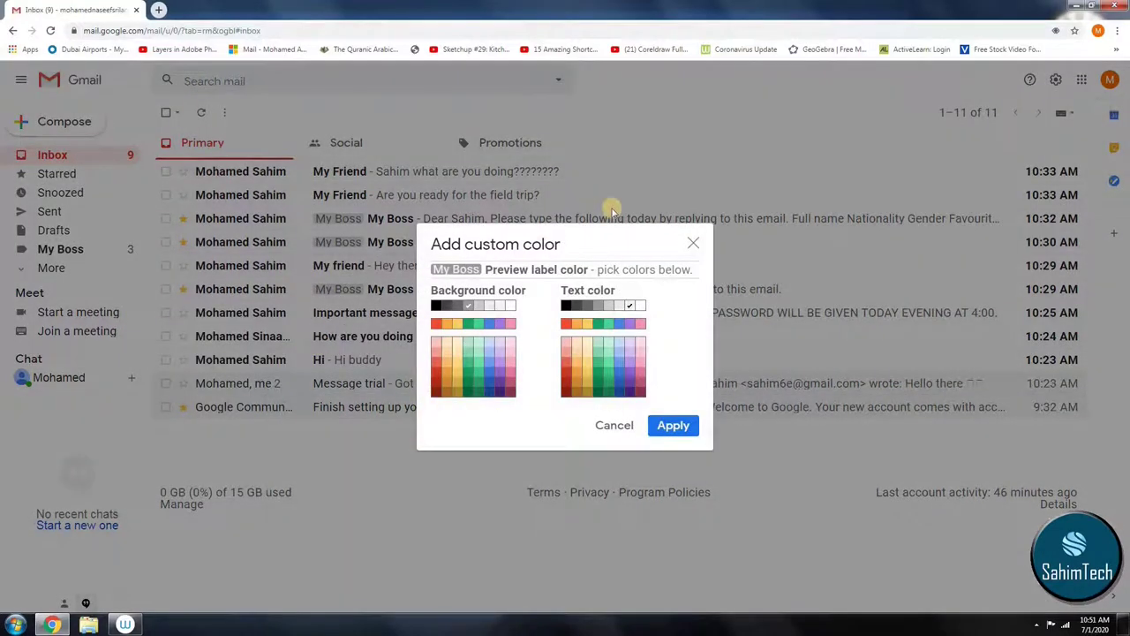
Step: Try several swatches, settling on a red background with white text, and apply them
{"action": "left_click", "coordinate": [565, 382]}
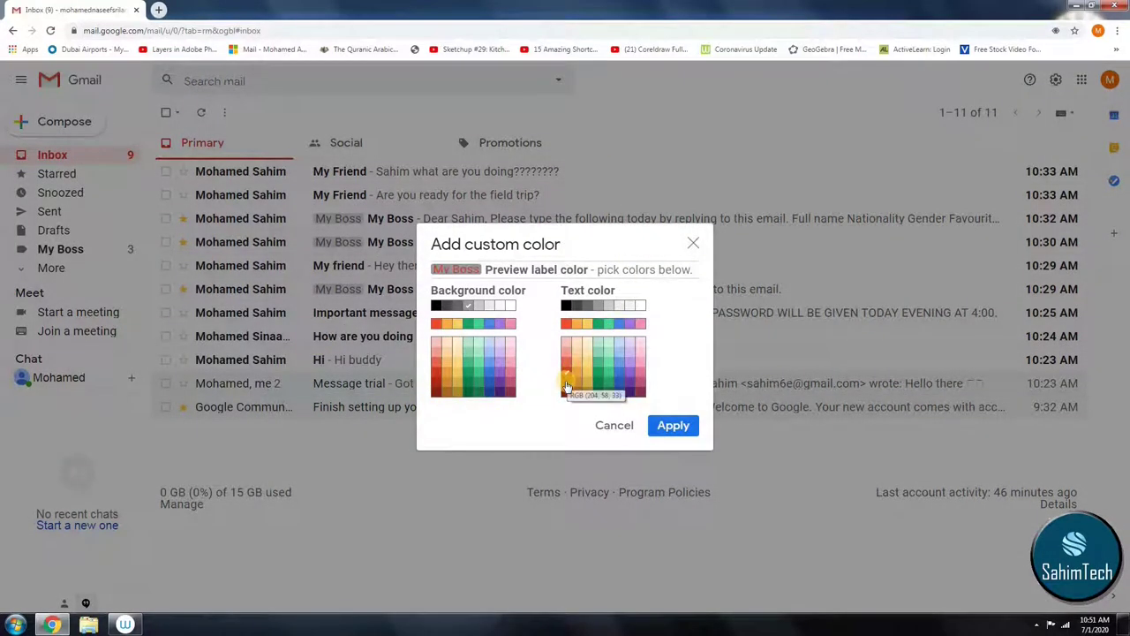
{"action": "left_click", "coordinate": [566, 323]}
{"action": "left_click", "coordinate": [589, 325]}
{"action": "left_click", "coordinate": [588, 381]}
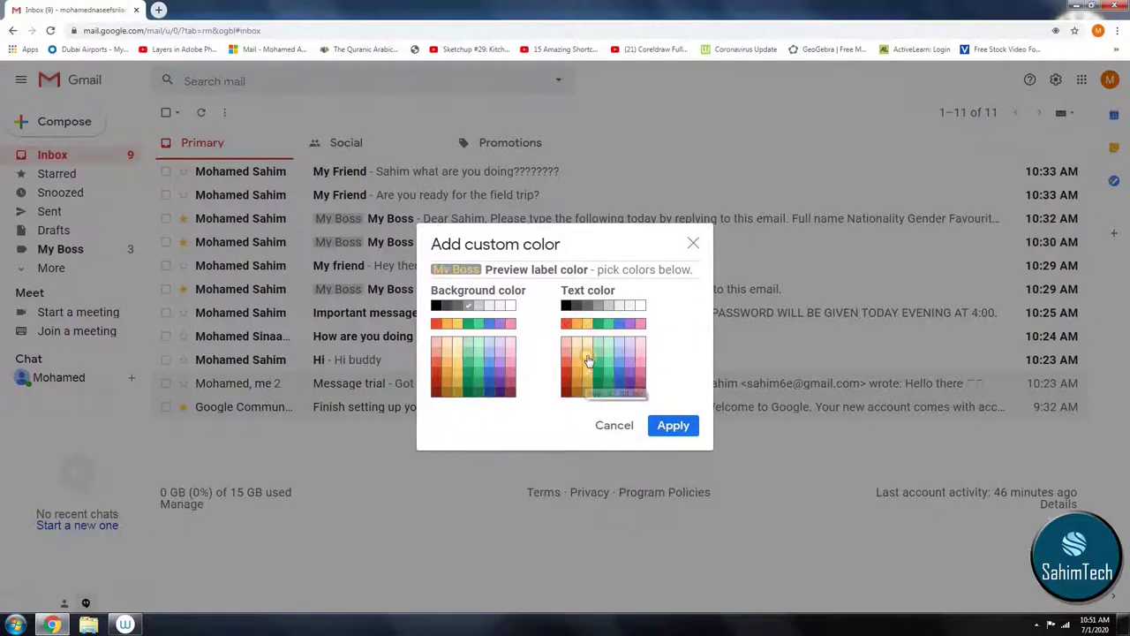
{"action": "left_click", "coordinate": [566, 391]}
{"action": "left_click", "coordinate": [436, 362]}
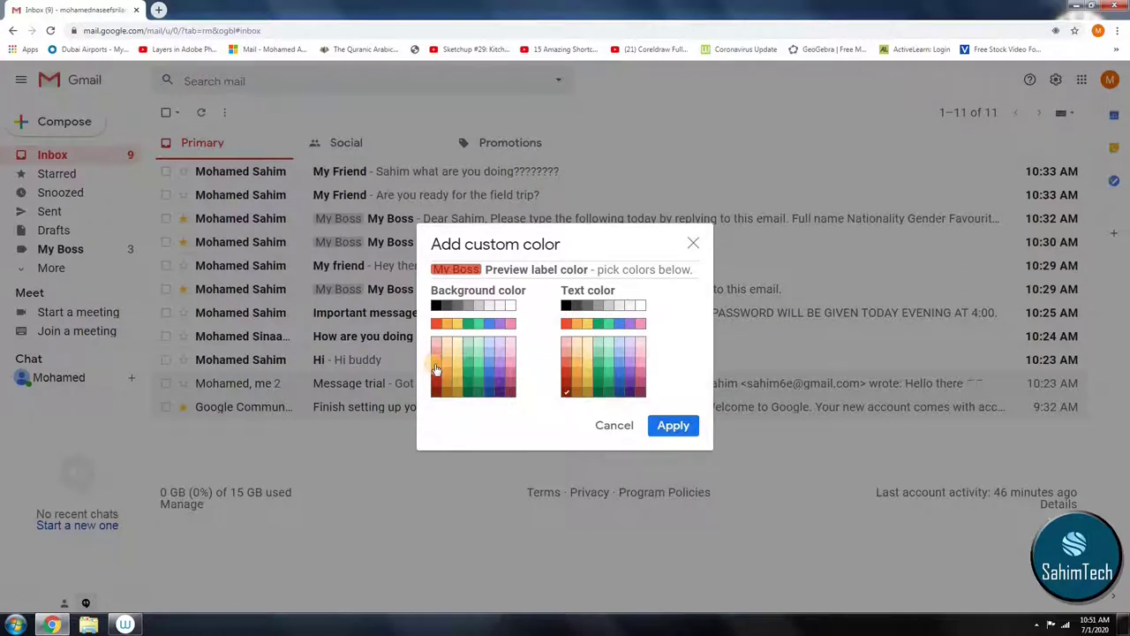
{"action": "left_click", "coordinate": [436, 391]}
{"action": "left_click", "coordinate": [433, 362]}
{"action": "left_click", "coordinate": [436, 371]}
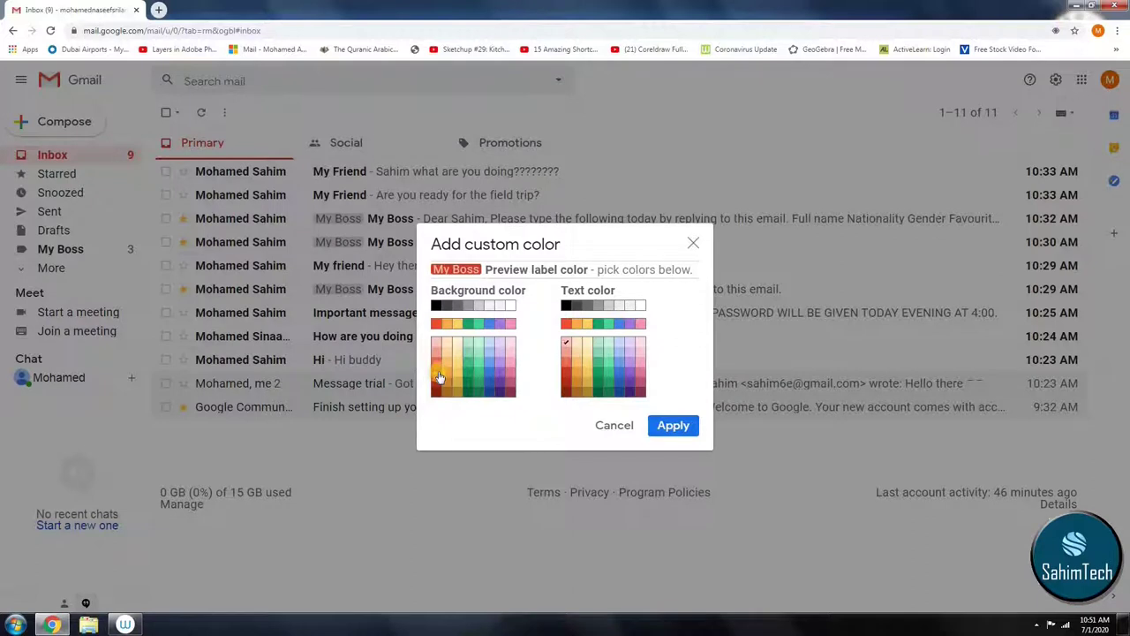
{"action": "left_click", "coordinate": [576, 352]}
{"action": "left_click", "coordinate": [641, 307]}
{"action": "left_click", "coordinate": [676, 435]}
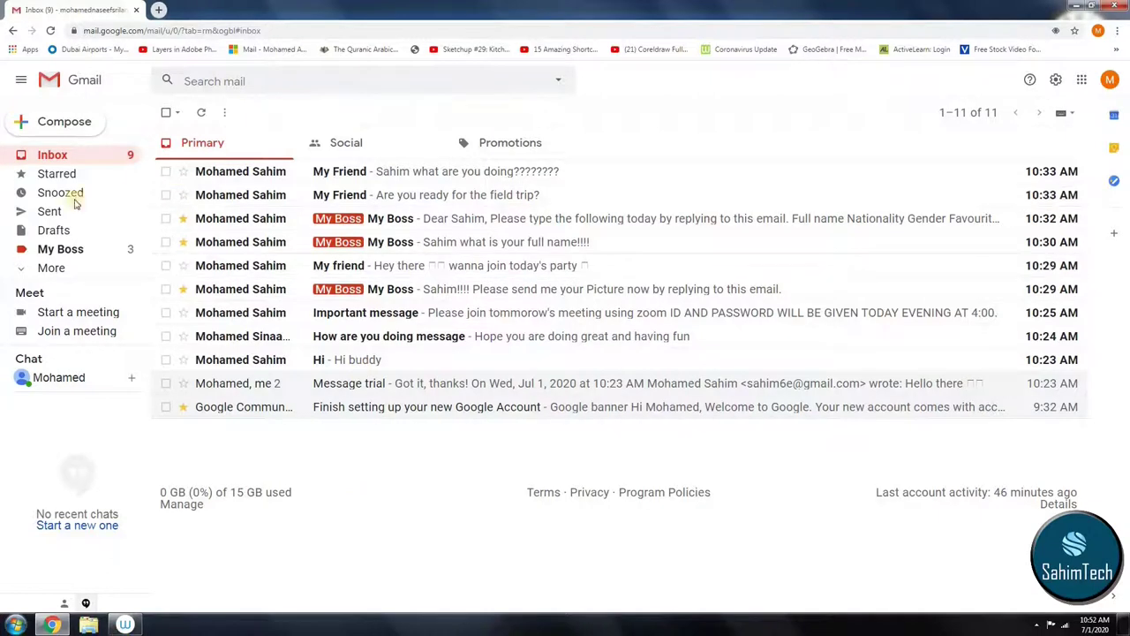
Step: Enter 'My Friend' as the Subject in Gmail's advanced search options
{"action": "left_click", "coordinate": [200, 84]}
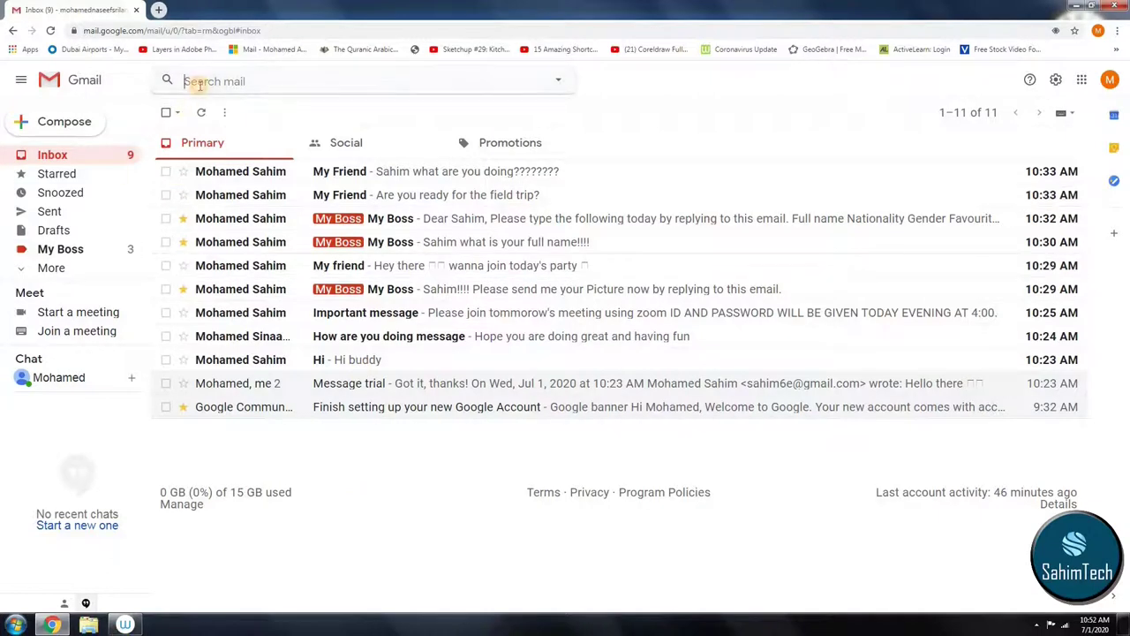
{"action": "left_click", "coordinate": [558, 81]}
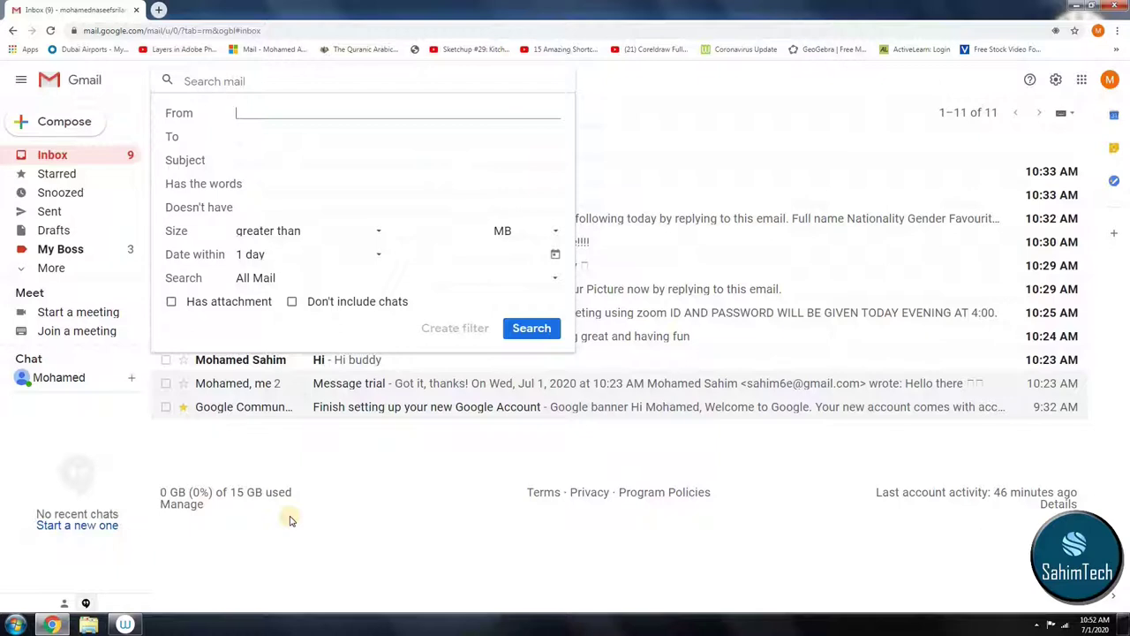
{"action": "key", "text": "ctrl+plus"}
{"action": "key", "text": "ctrl+plus"}
{"action": "key", "text": "ctrl+plus"}
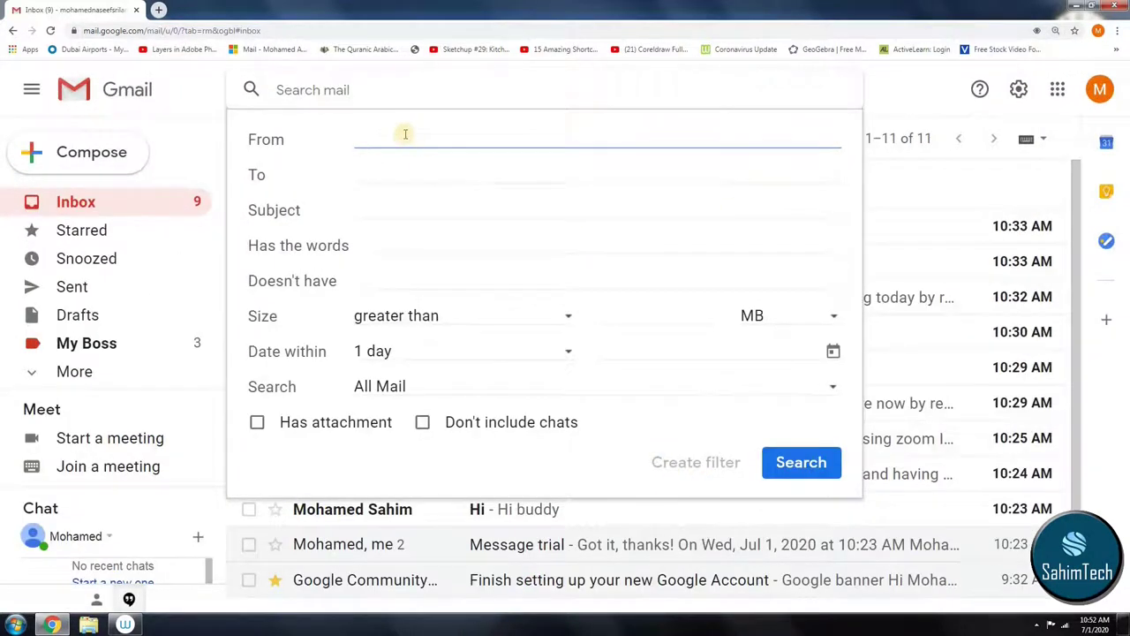
{"action": "left_click", "coordinate": [389, 212]}
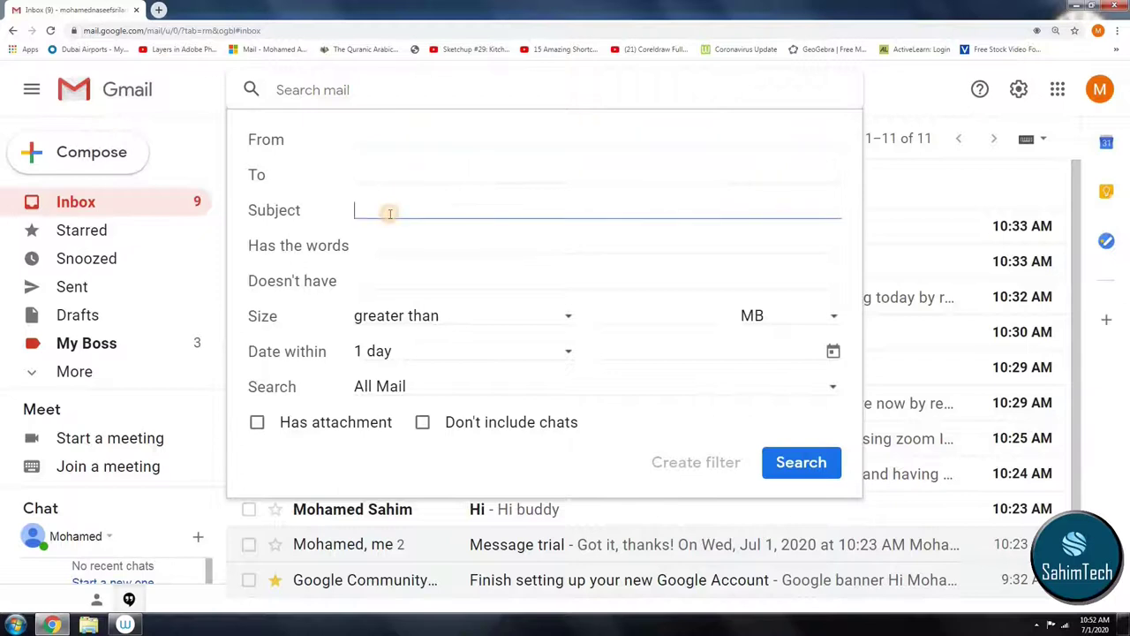
{"action": "left_click", "coordinate": [359, 143]}
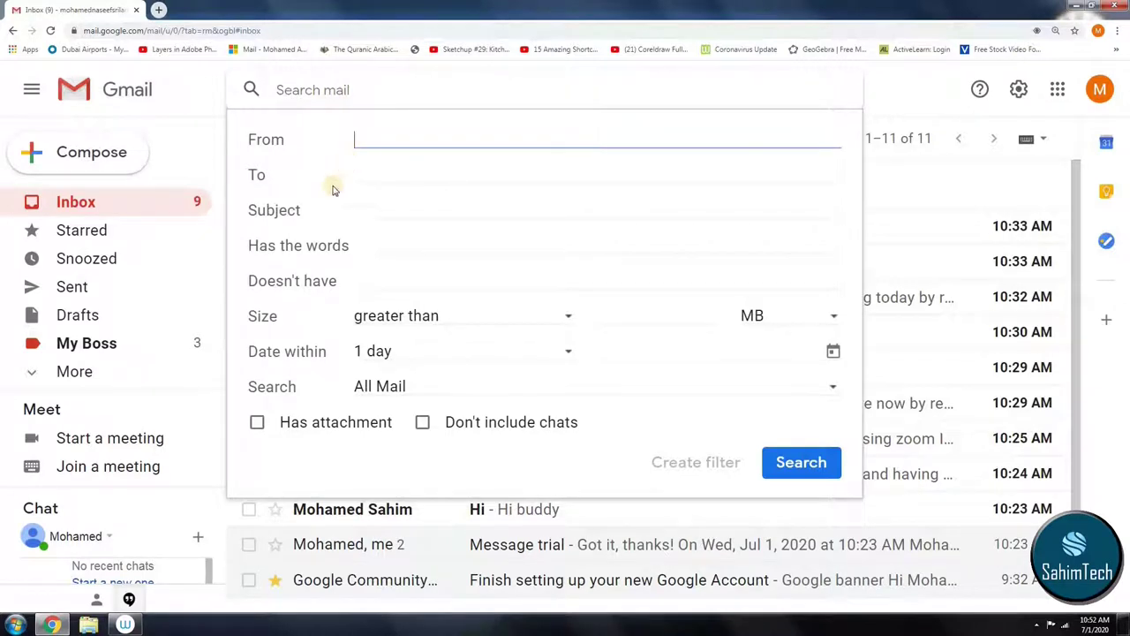
{"action": "left_click", "coordinate": [385, 210]}
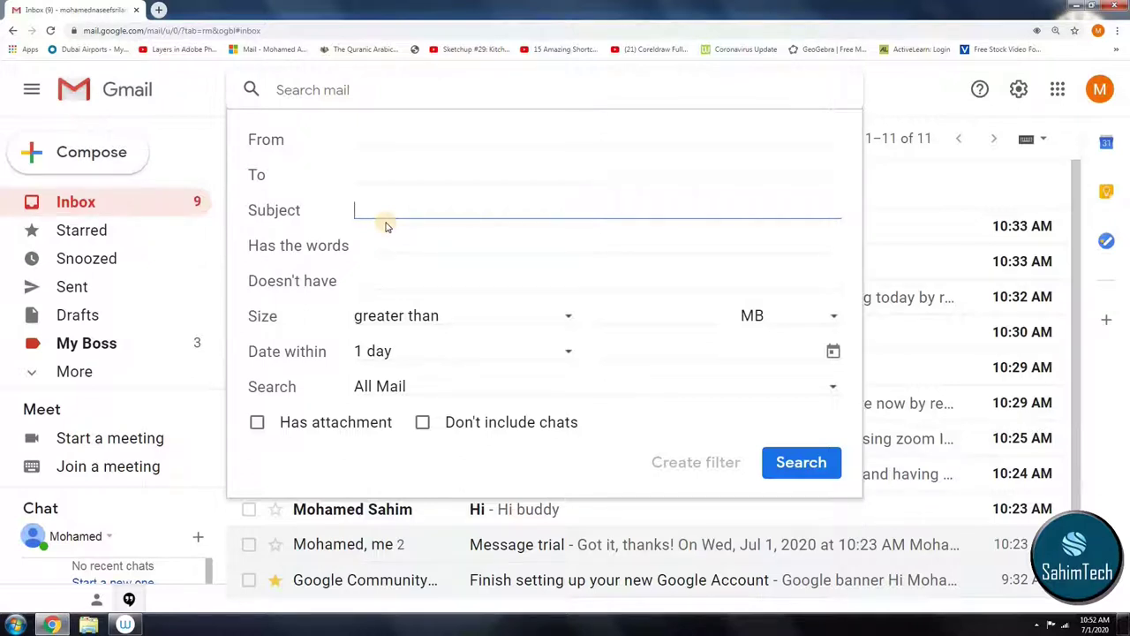
{"action": "type", "text": "My"}
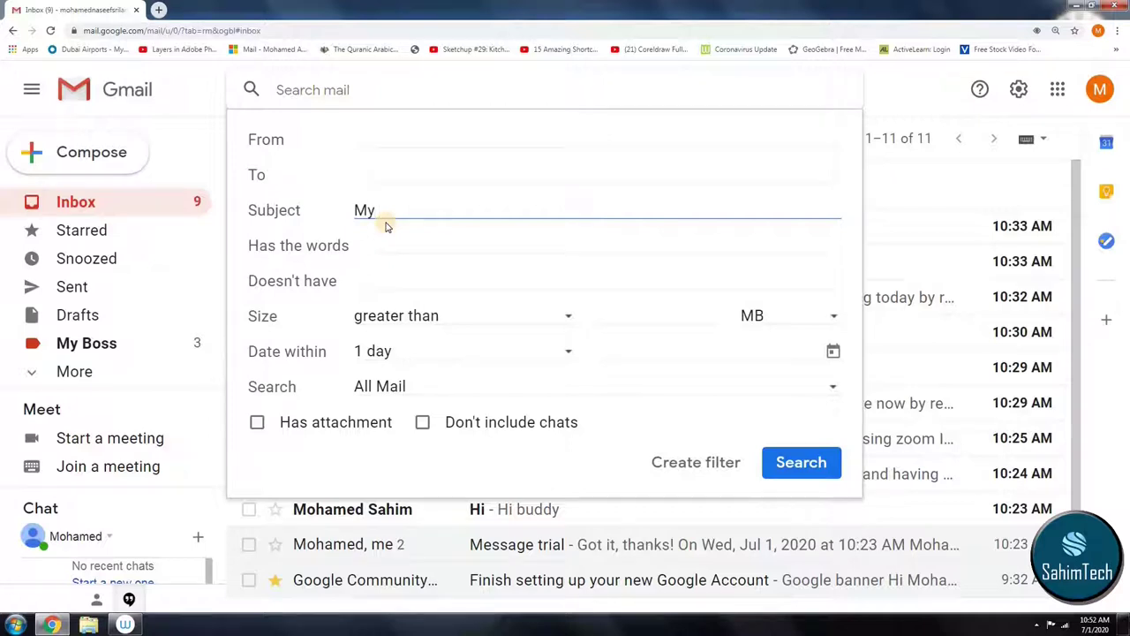
{"action": "type", "text": " Friend"}
Step: Keep the date range at 1 day, search, and create a filter from it
{"action": "left_click", "coordinate": [390, 242]}
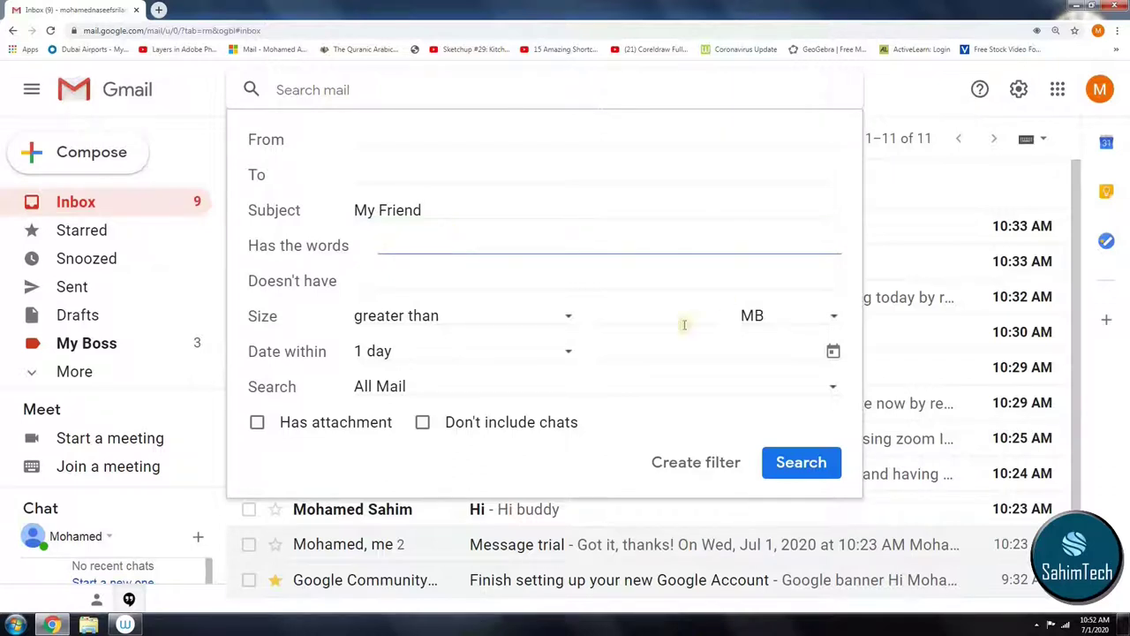
{"action": "left_click", "coordinate": [423, 357]}
{"action": "left_click", "coordinate": [511, 367]}
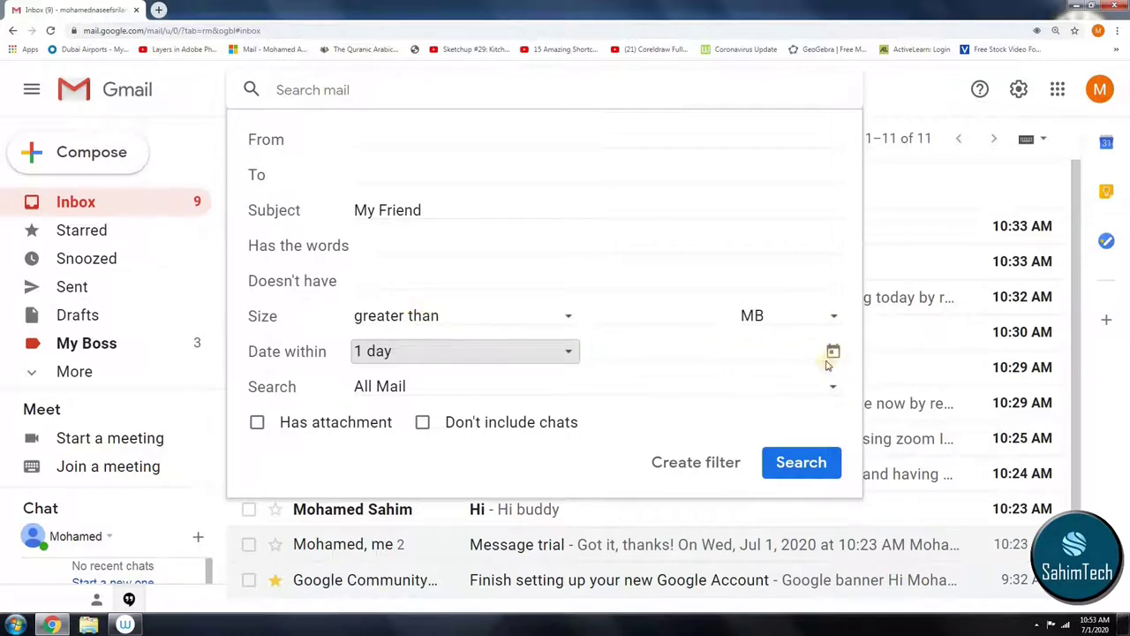
{"action": "left_click", "coordinate": [805, 468]}
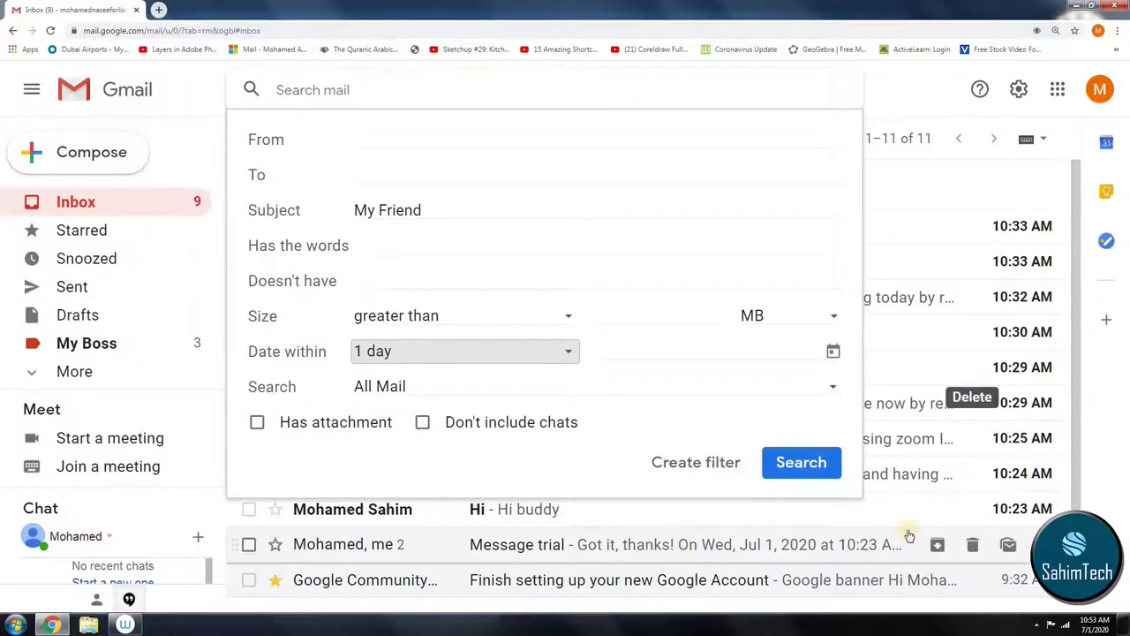
{"action": "left_click", "coordinate": [674, 464]}
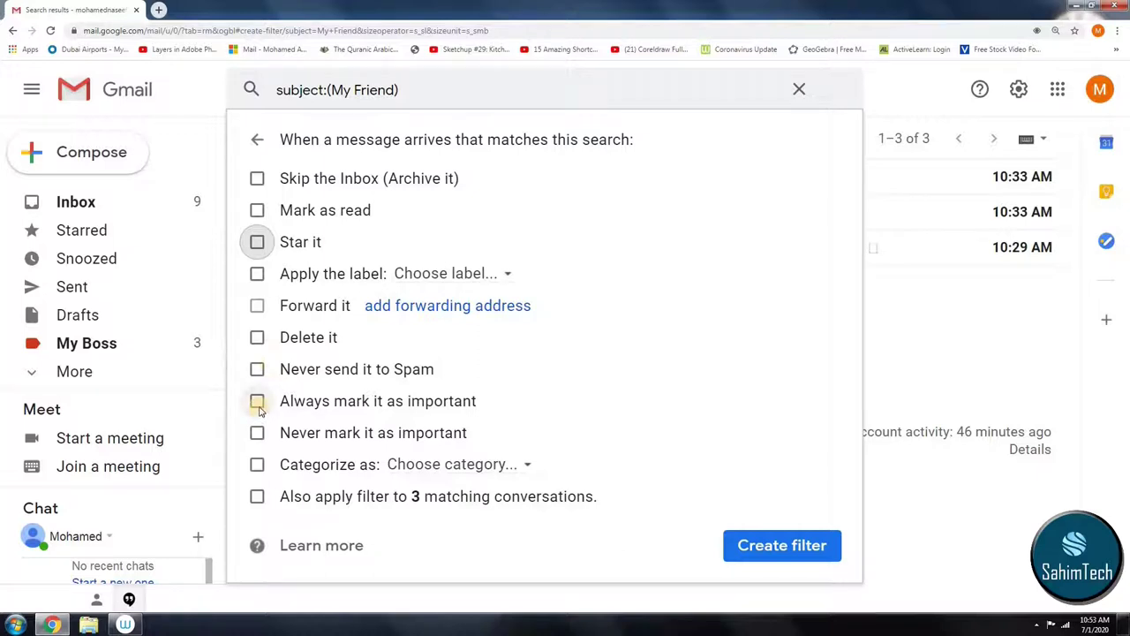
Step: Have the filter apply a new 'My Friend' label, including the 3 existing conversations, and save it
{"action": "left_click", "coordinate": [256, 496]}
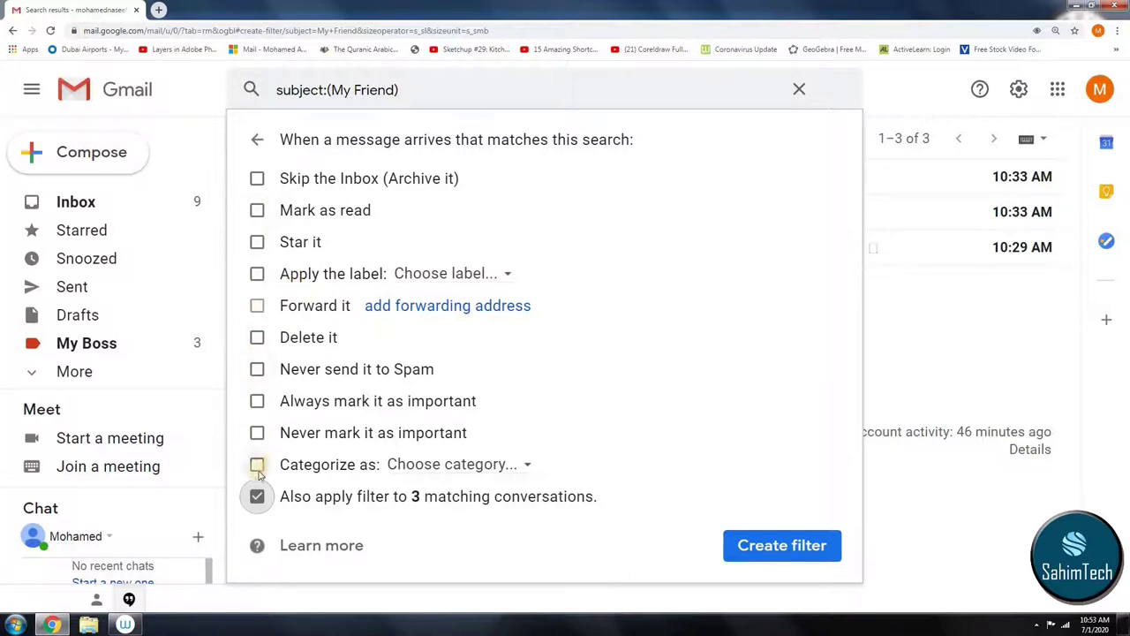
{"action": "left_click", "coordinate": [257, 276]}
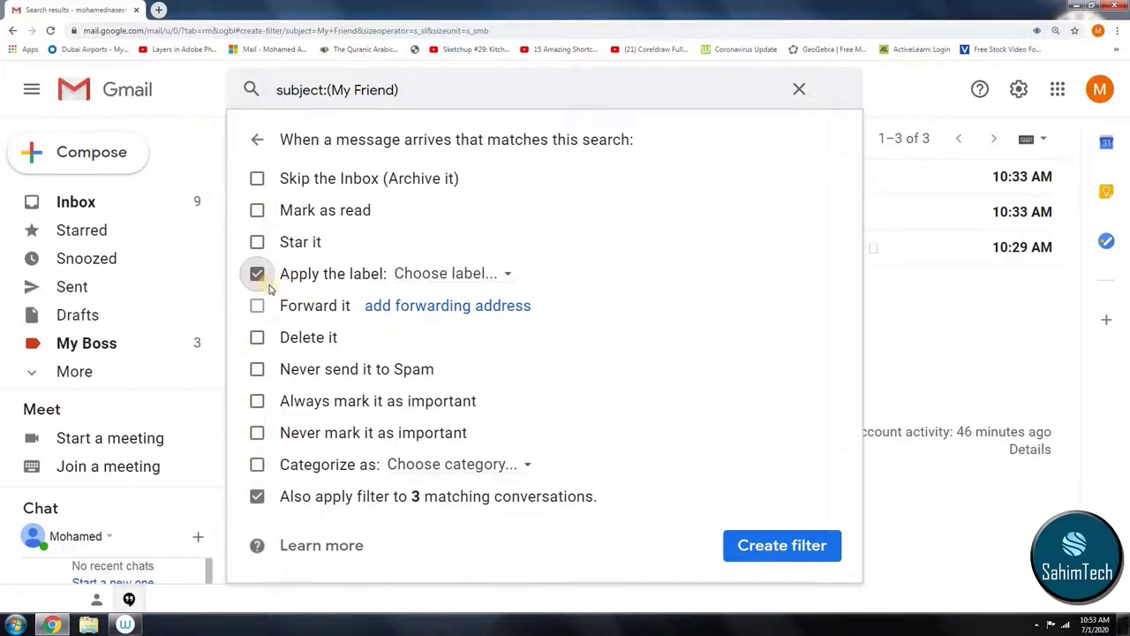
{"action": "left_click", "coordinate": [492, 276]}
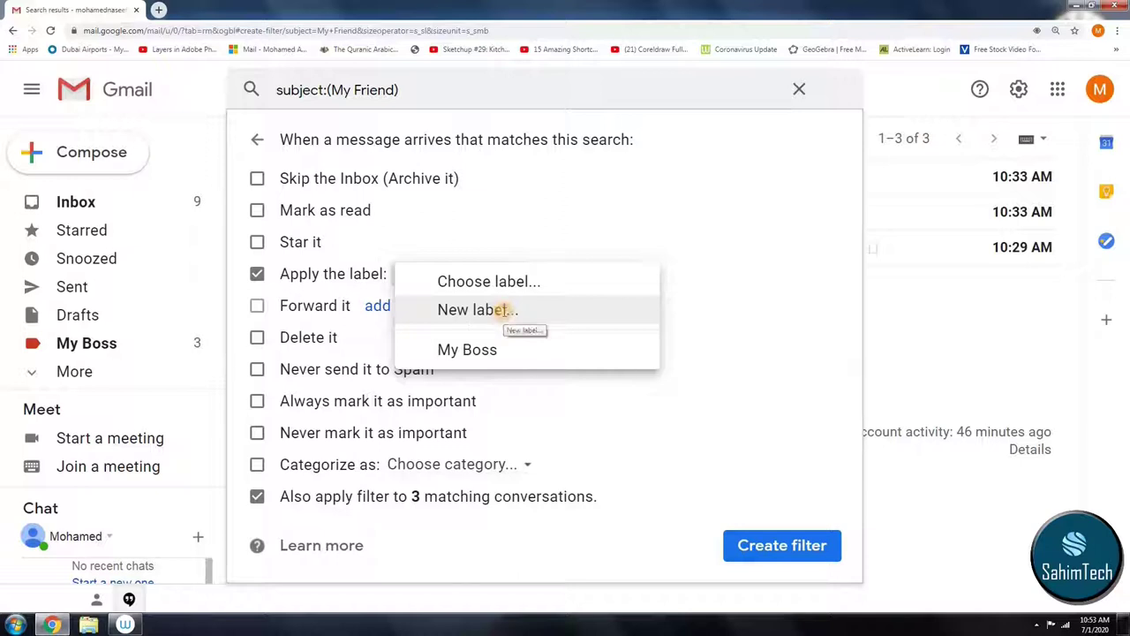
{"action": "left_click", "coordinate": [508, 309]}
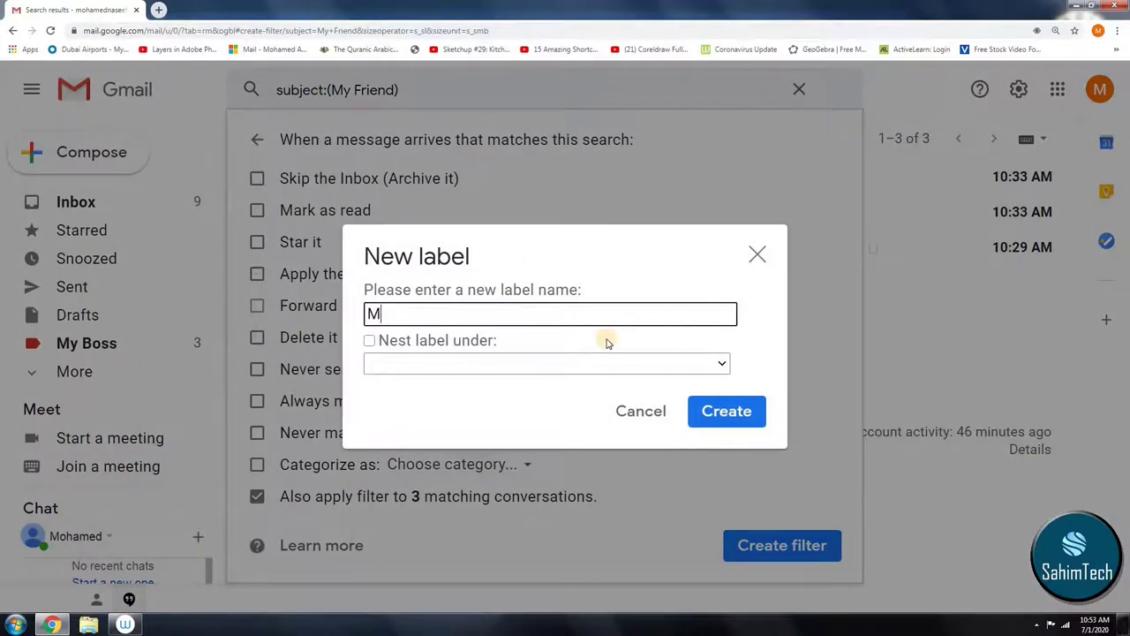
{"action": "type", "text": "My Frined"}
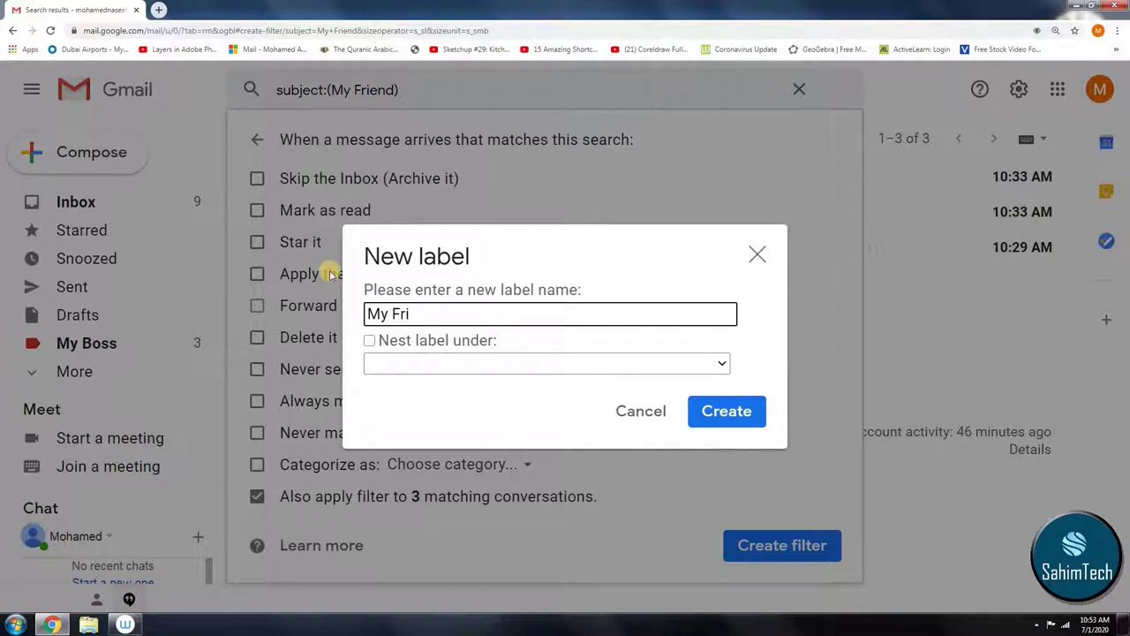
{"action": "type", "text": "d"}
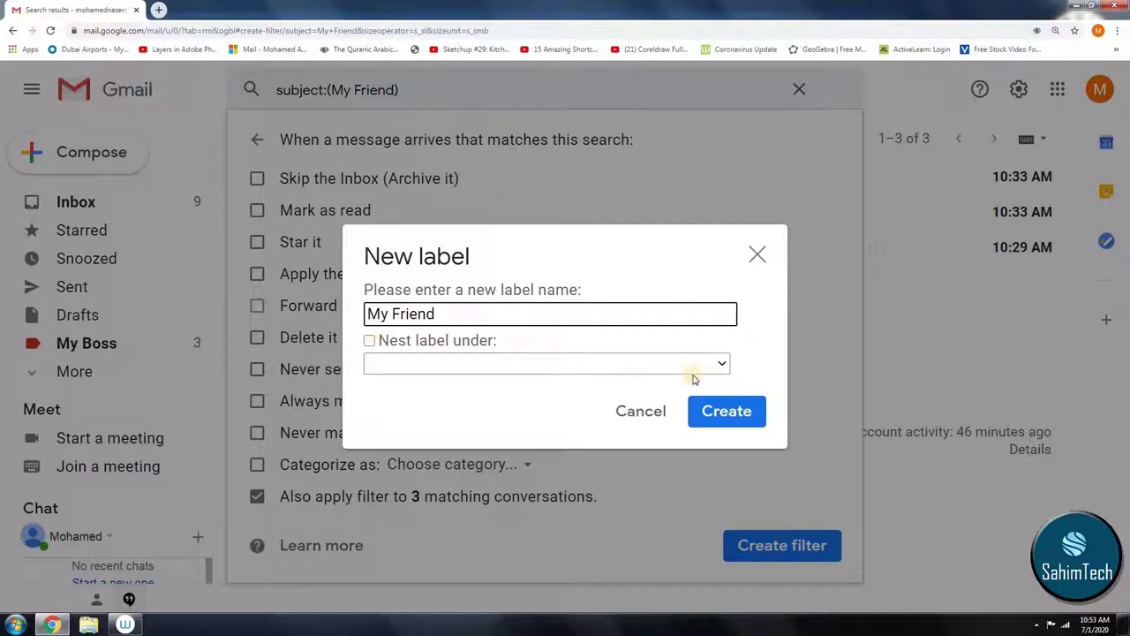
{"action": "left_click", "coordinate": [747, 412]}
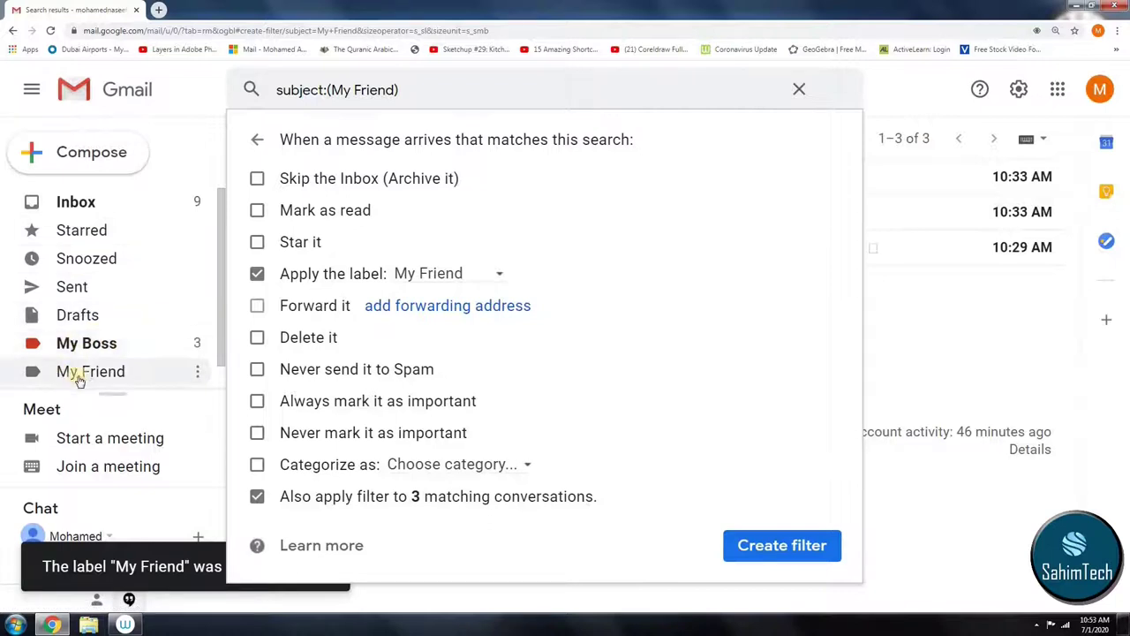
{"action": "left_click", "coordinate": [750, 548]}
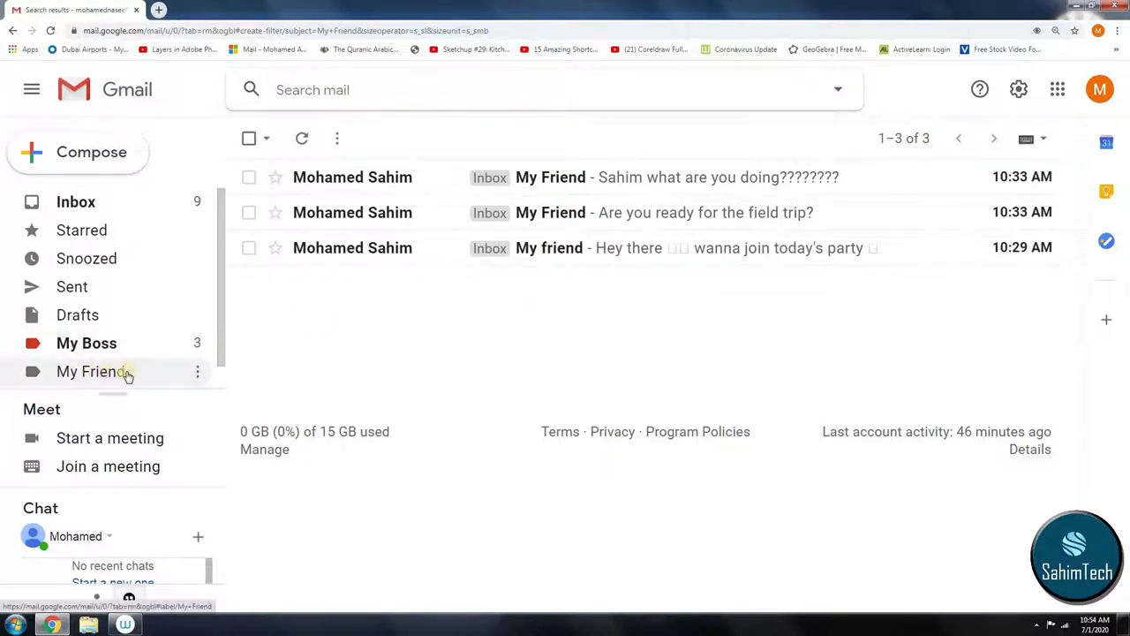
Step: Set the My Friend label's colour to light blue
{"action": "left_click", "coordinate": [198, 370]}
{"action": "left_click", "coordinate": [492, 370]}
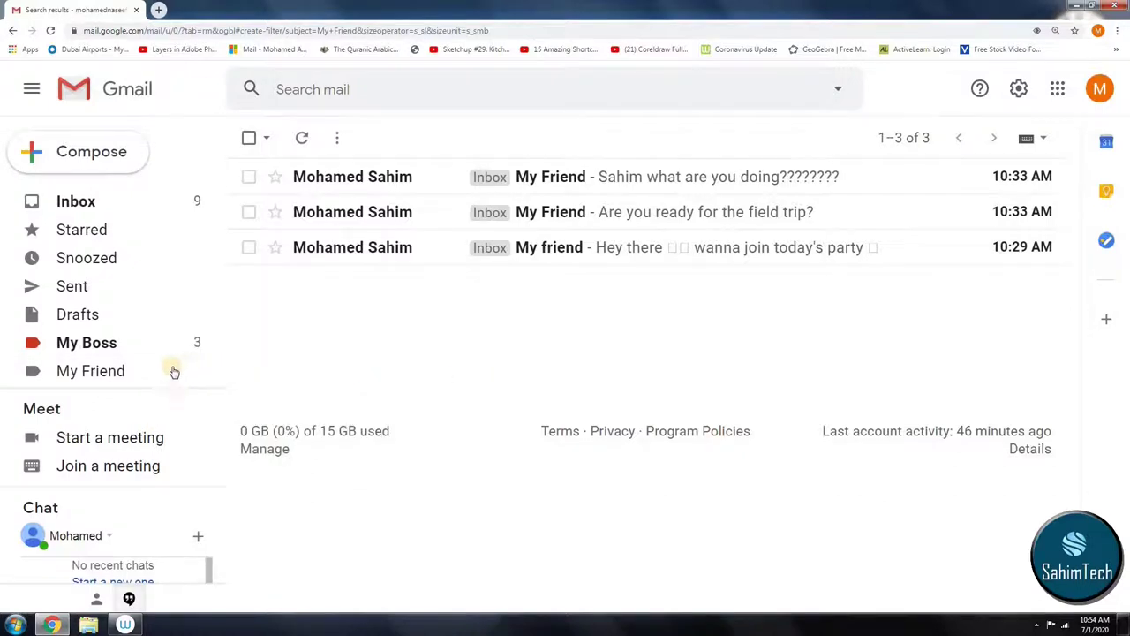
{"action": "left_click", "coordinate": [199, 370]}
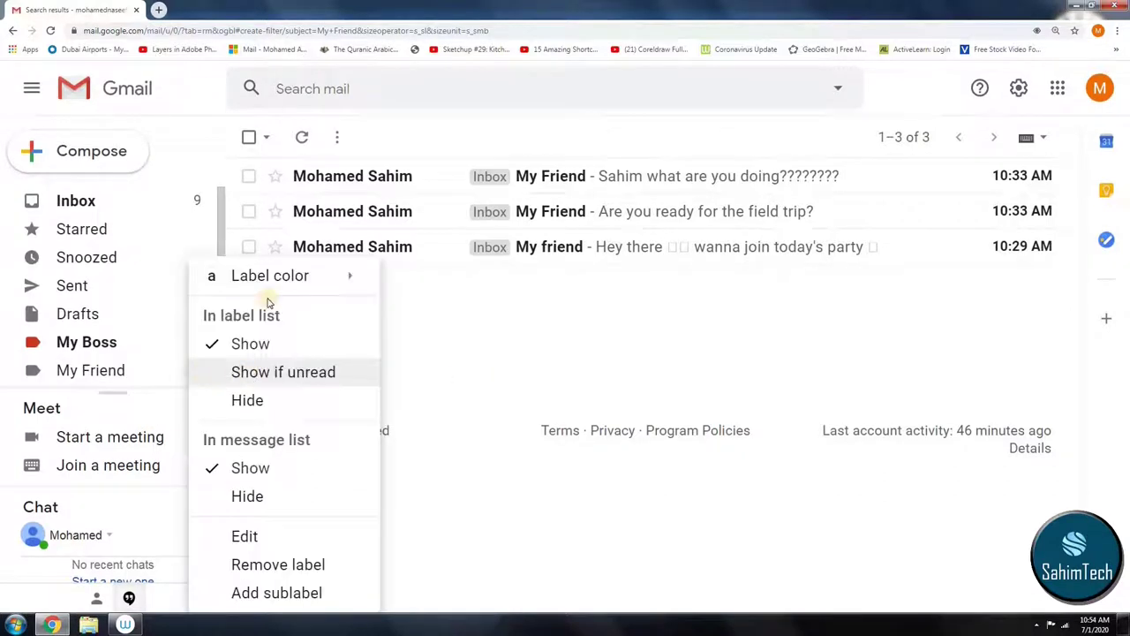
{"action": "mouse_move", "coordinate": [278, 281]}
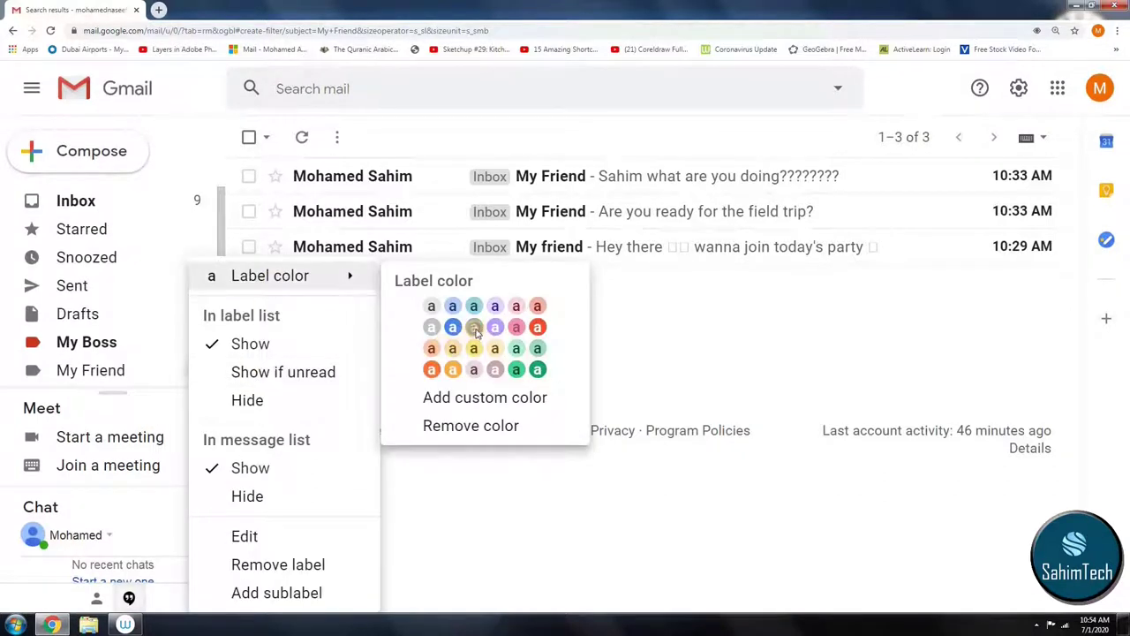
{"action": "left_click", "coordinate": [474, 328]}
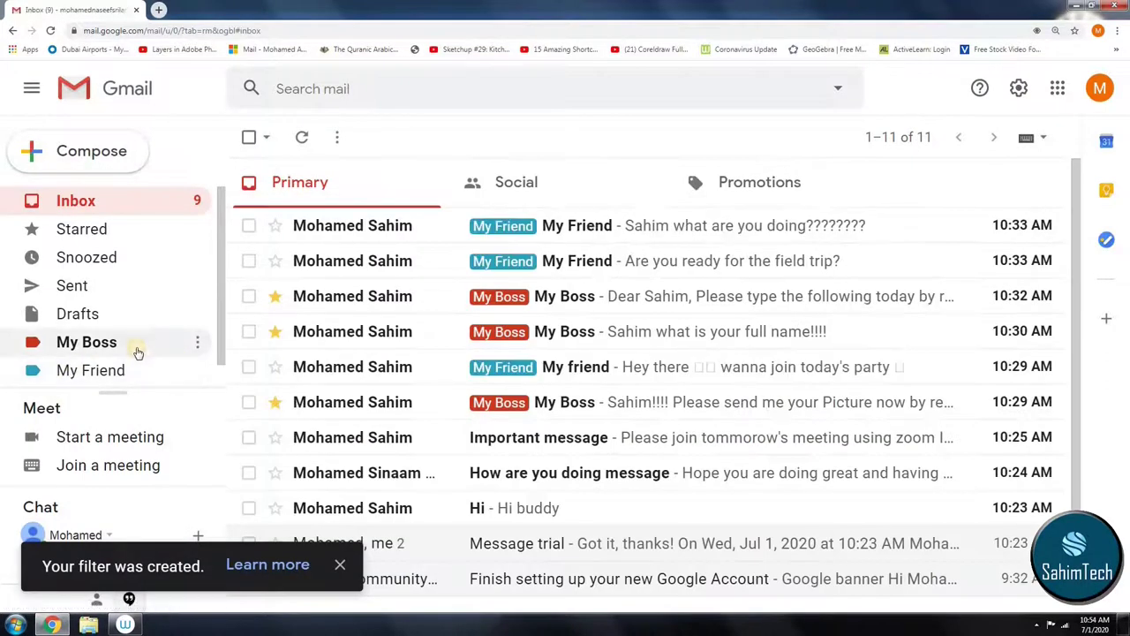
Step: Open the 'Hi buddy' email and start a reply
{"action": "scroll", "coordinate": [141, 340], "scroll_direction": "down", "scroll_amount": 1}
{"action": "scroll", "coordinate": [88, 239], "scroll_direction": "up", "scroll_amount": 1}
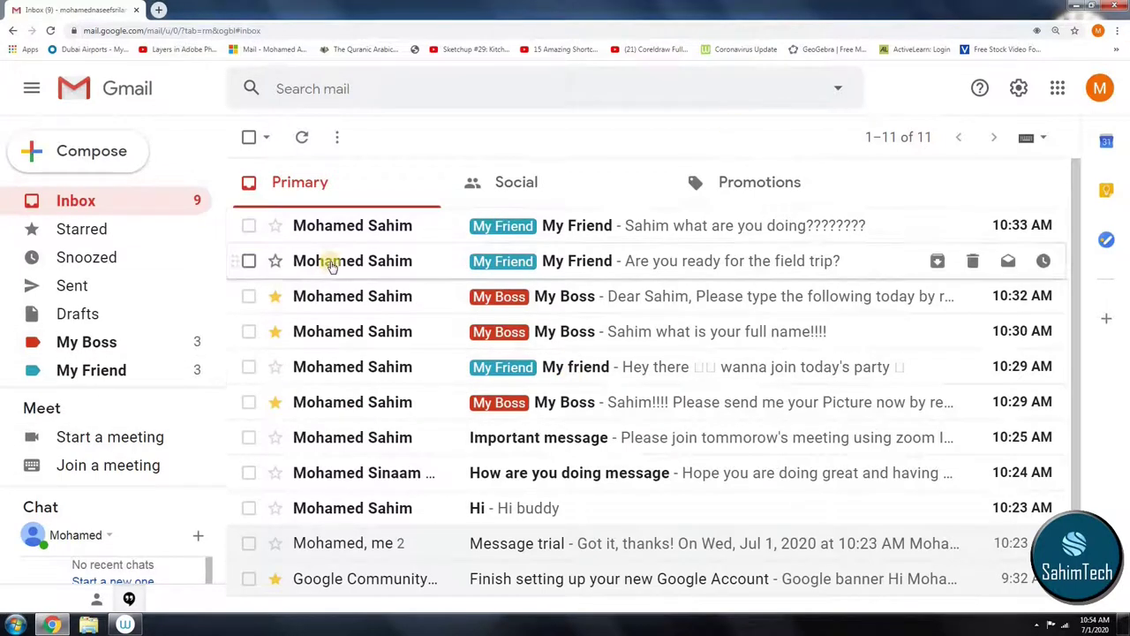
{"action": "scroll", "coordinate": [335, 267], "scroll_direction": "down", "scroll_amount": 1}
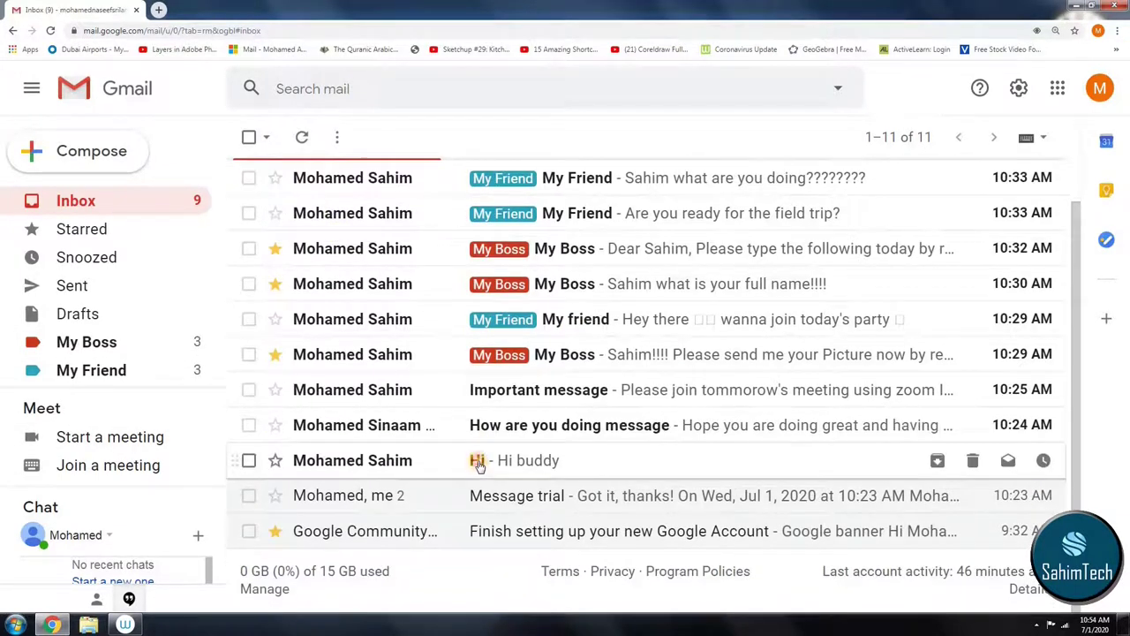
{"action": "left_click", "coordinate": [478, 458]}
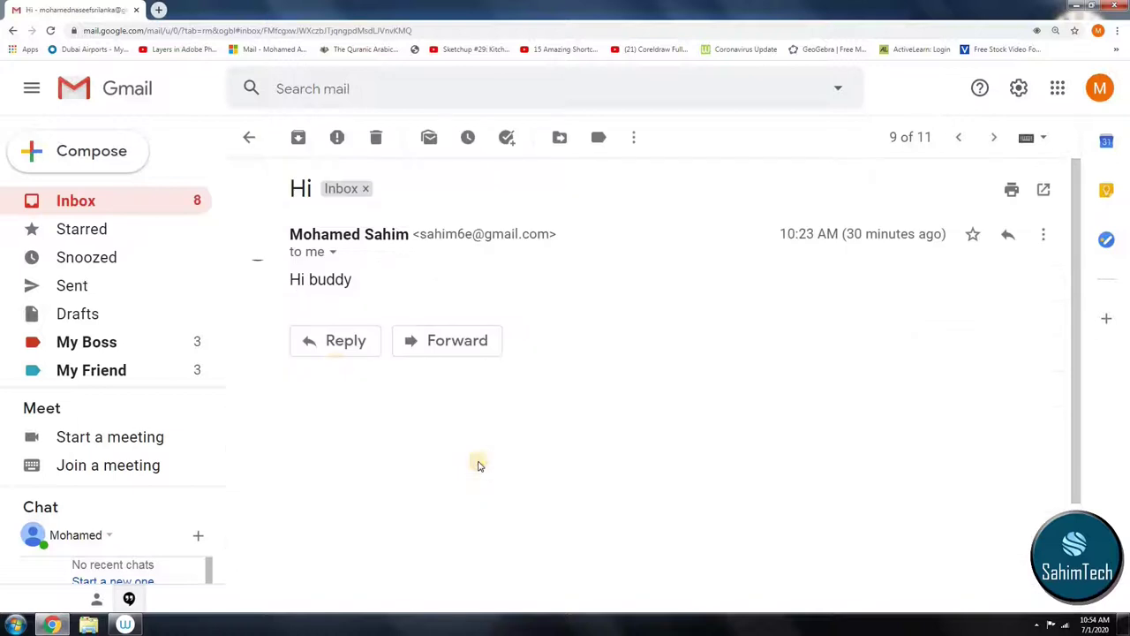
{"action": "left_click", "coordinate": [328, 335]}
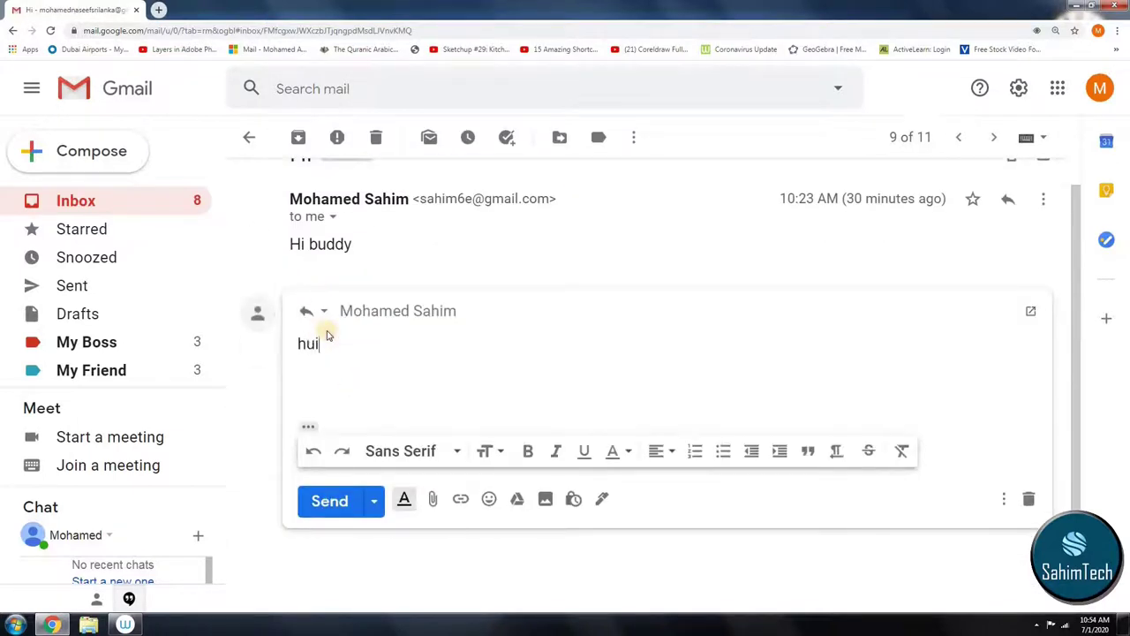
Step: Send the reply 'hi' to the Hi buddy email, then bring up the Tasks panel
{"action": "type", "text": "huii"}
{"action": "key", "text": "BackSpace"}
{"action": "key", "text": "BackSpace"}
{"action": "key", "text": "BackSpace"}
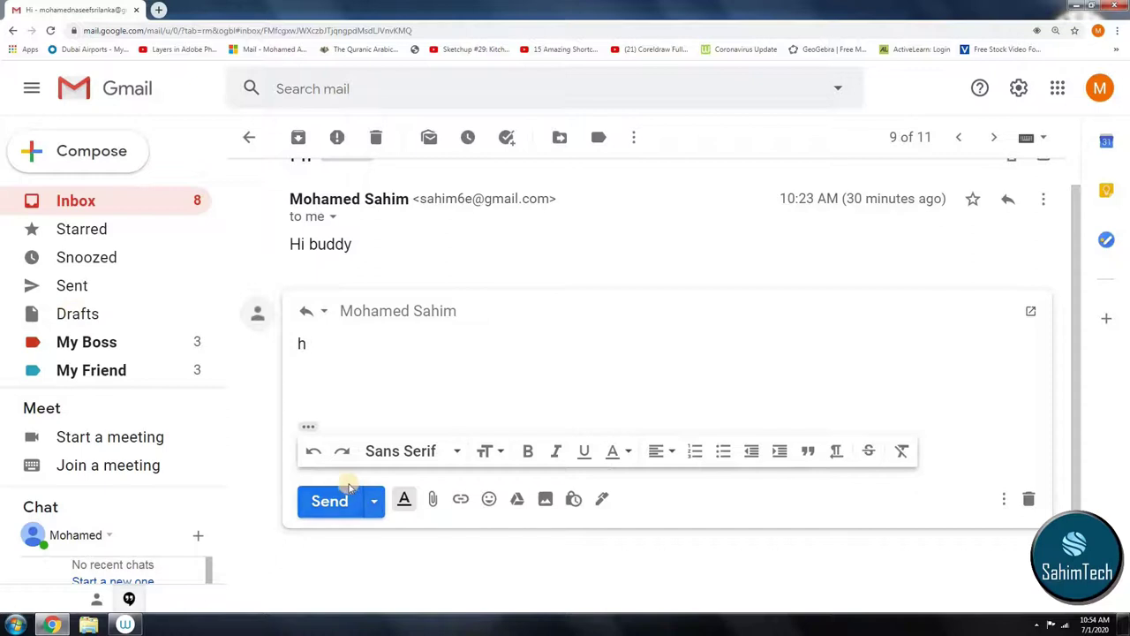
{"action": "type", "text": "i"}
{"action": "left_click", "coordinate": [329, 500]}
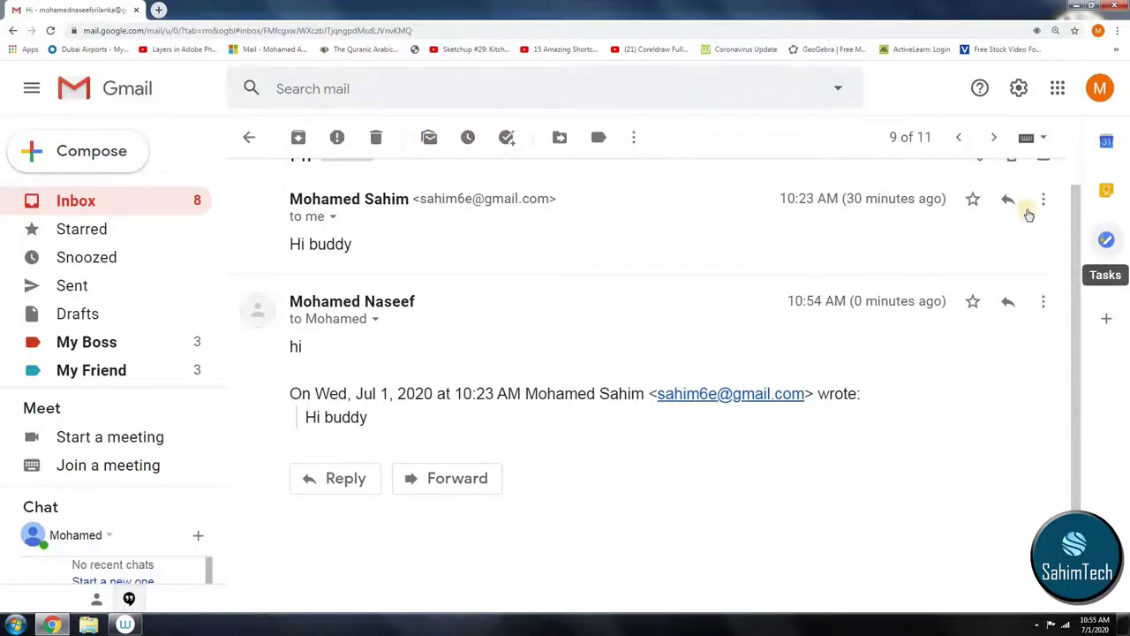
{"action": "left_click", "coordinate": [1106, 239]}
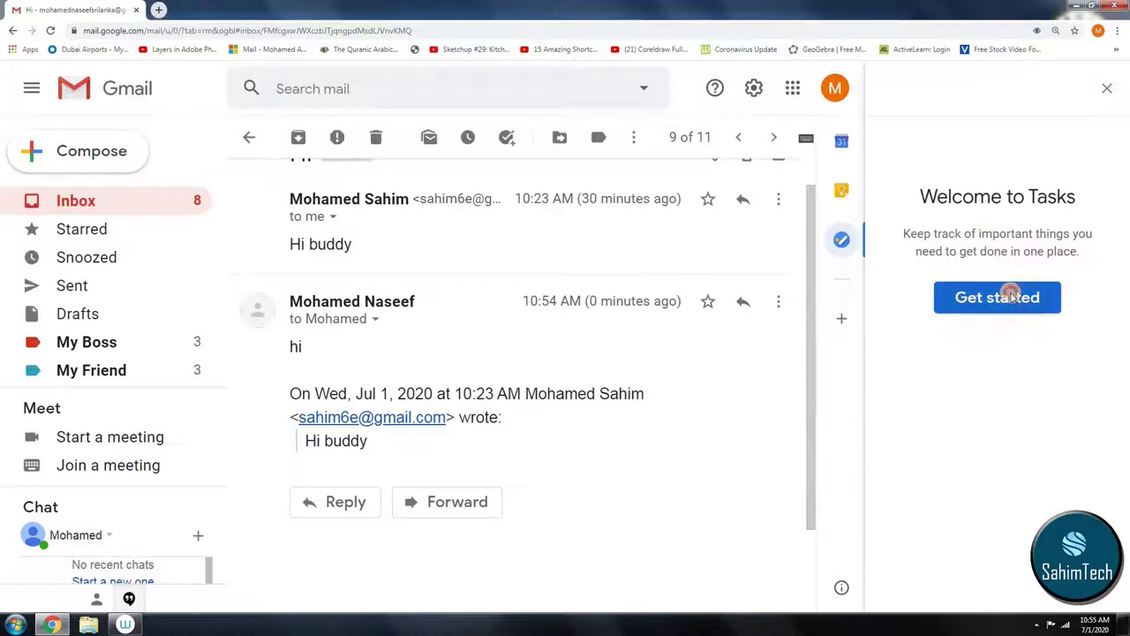
Step: Start Tasks, close the Tasks side panel, and go back to the inbox list
{"action": "left_click", "coordinate": [1009, 295]}
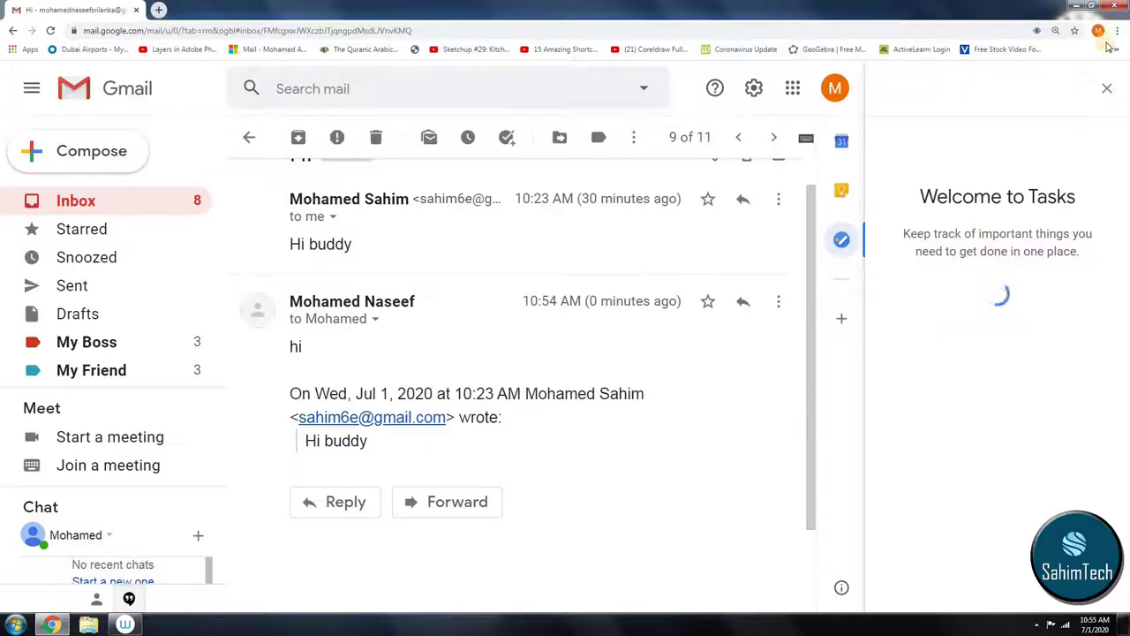
{"action": "left_click", "coordinate": [1110, 89]}
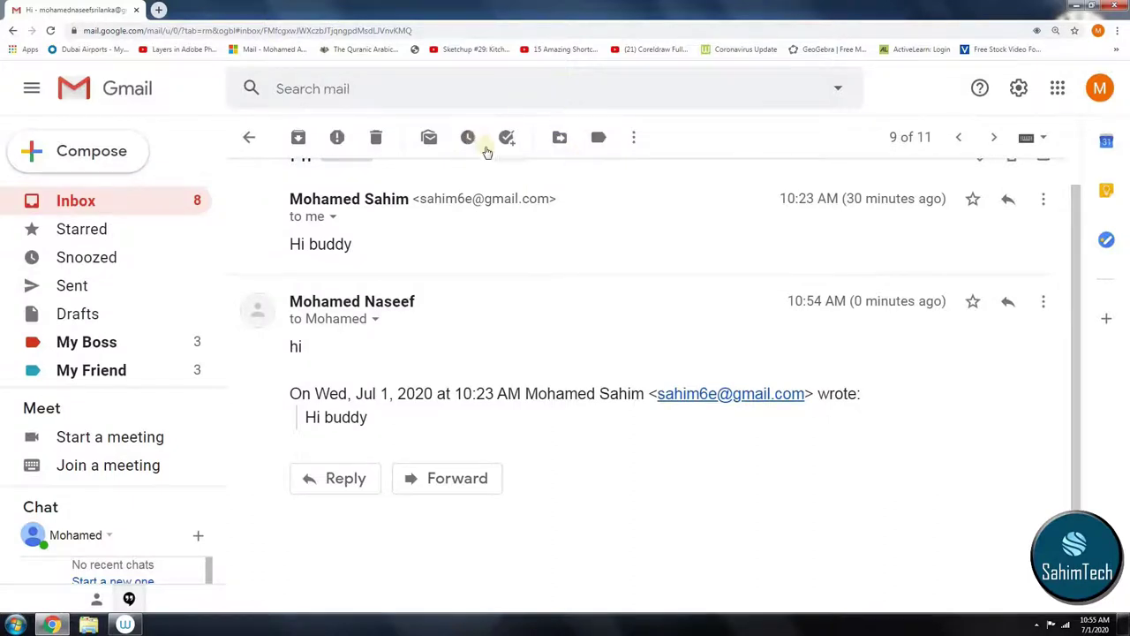
{"action": "scroll", "coordinate": [165, 371], "scroll_direction": "down", "scroll_amount": 1}
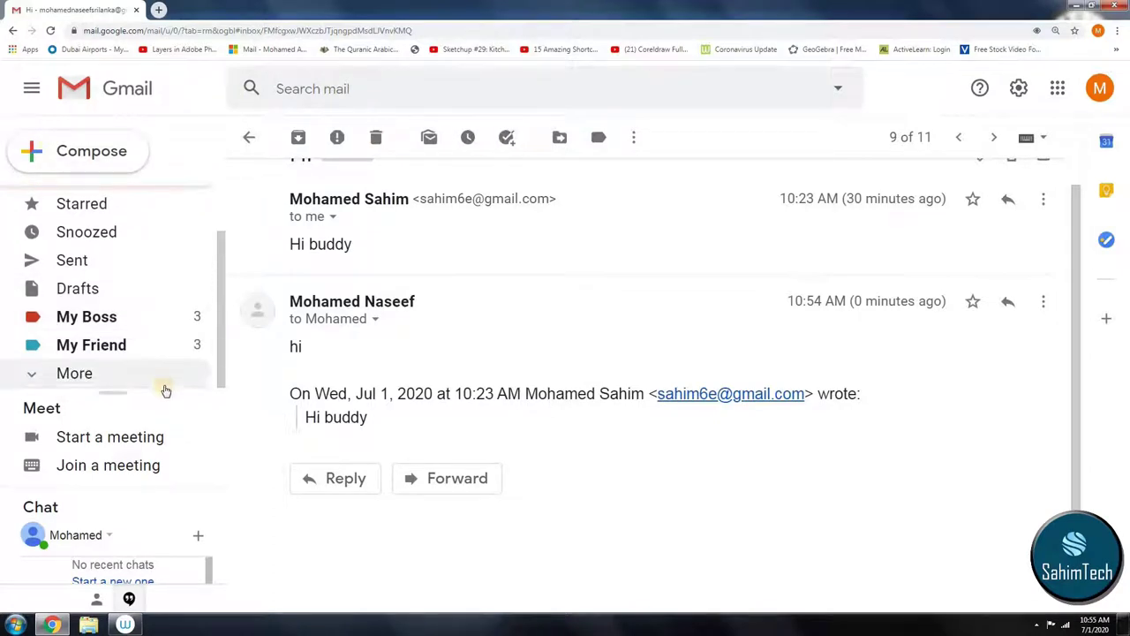
{"action": "scroll", "coordinate": [170, 335], "scroll_direction": "up", "scroll_amount": 1}
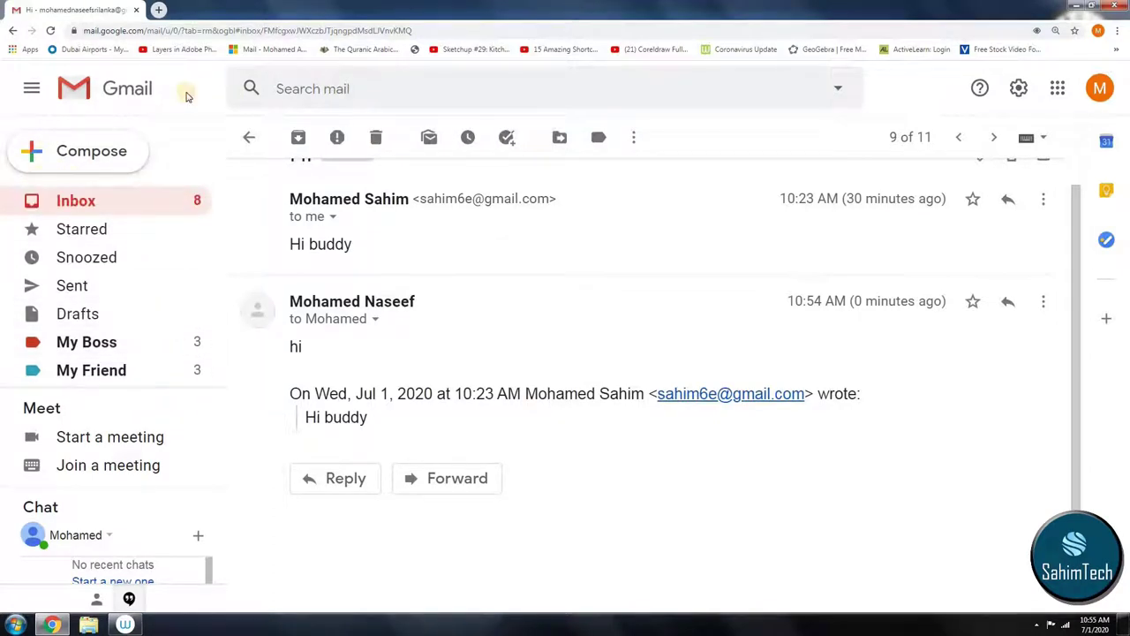
{"action": "left_click", "coordinate": [123, 200]}
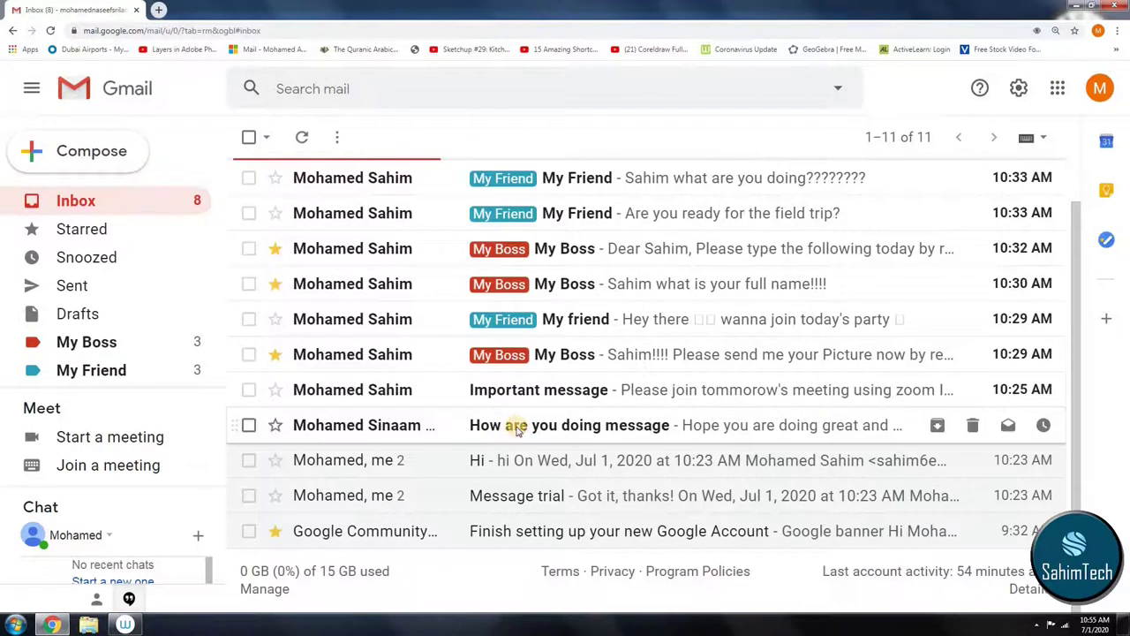
Step: Reply 'I'm doing good and you?' to How are you doing, and send the boss a corrected full-name reply
{"action": "left_click", "coordinate": [517, 427]}
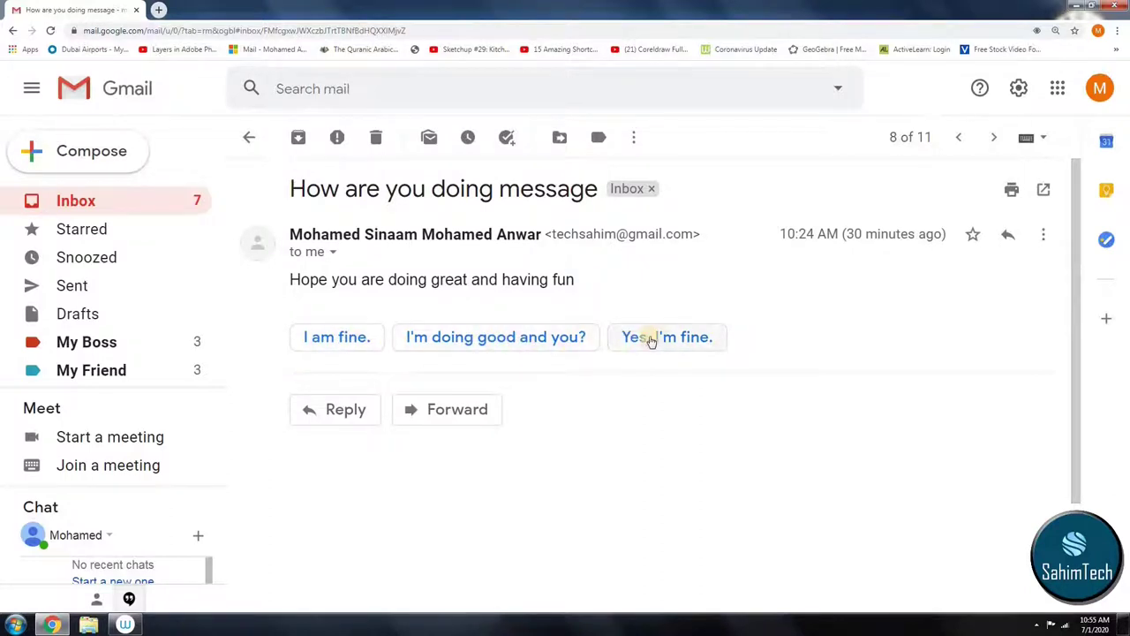
{"action": "left_click", "coordinate": [548, 352]}
{"action": "left_click", "coordinate": [340, 501]}
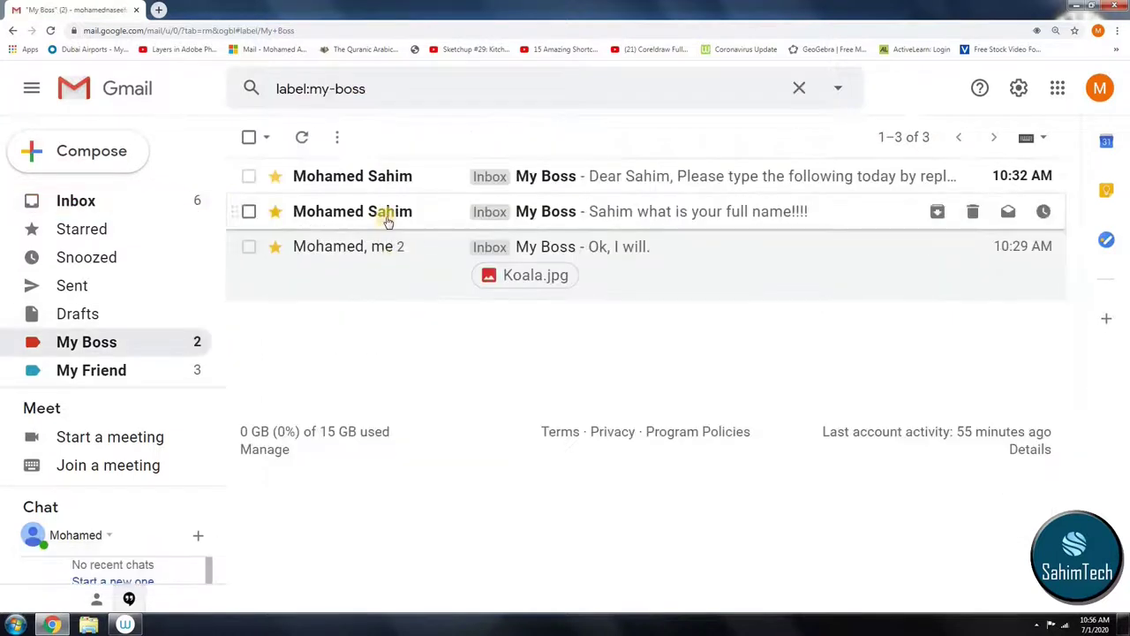
{"action": "left_click", "coordinate": [386, 221]}
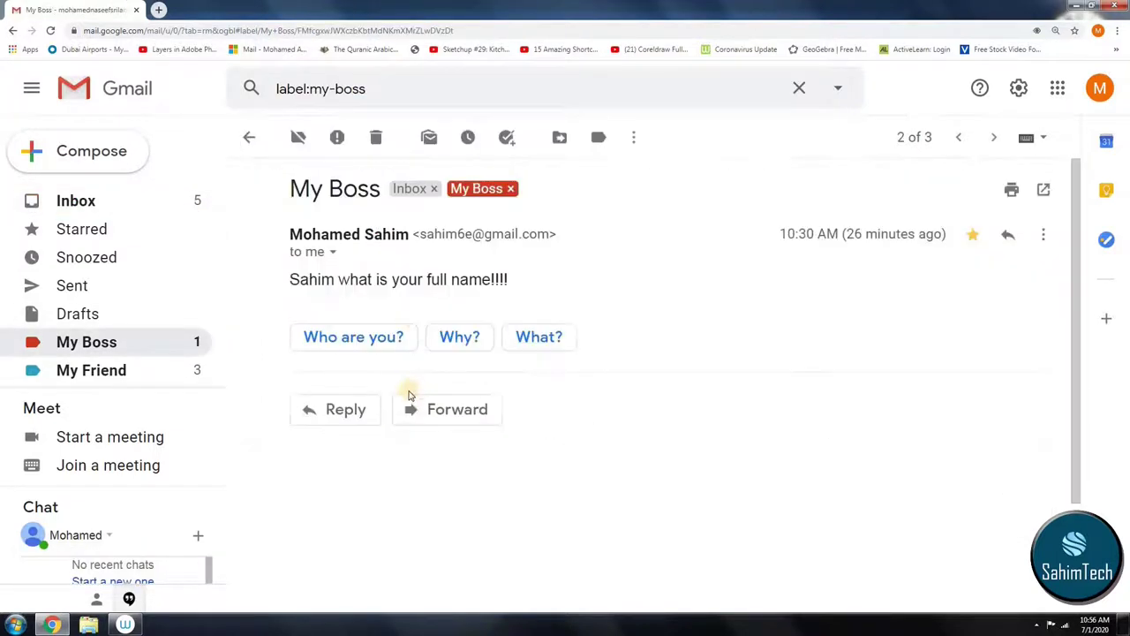
{"action": "left_click", "coordinate": [346, 415]}
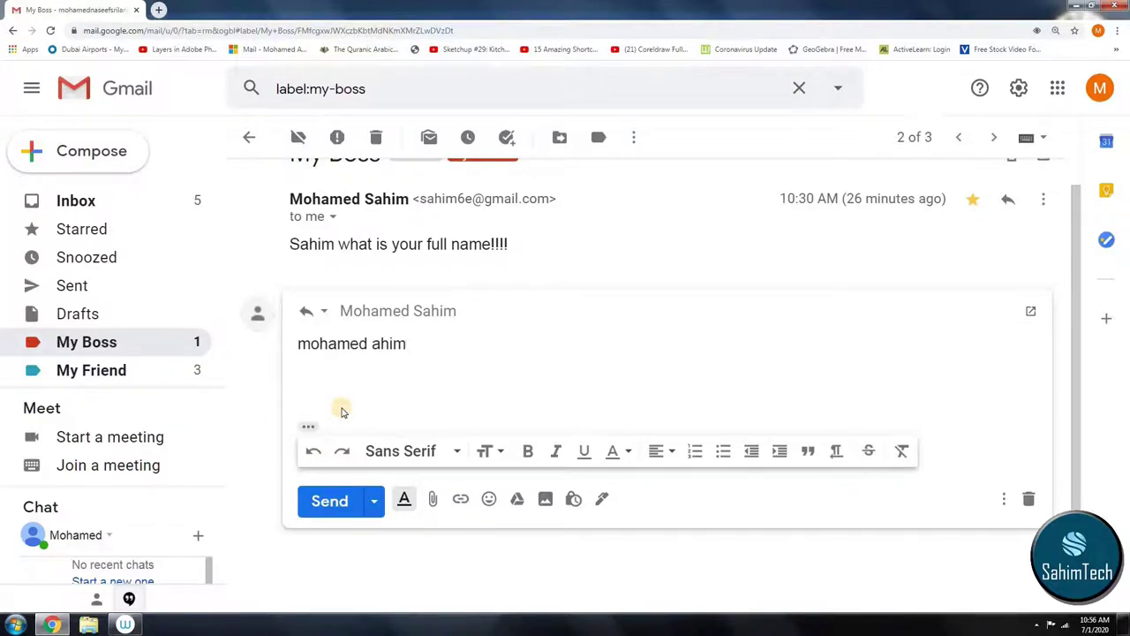
{"action": "double_click", "coordinate": [375, 344]}
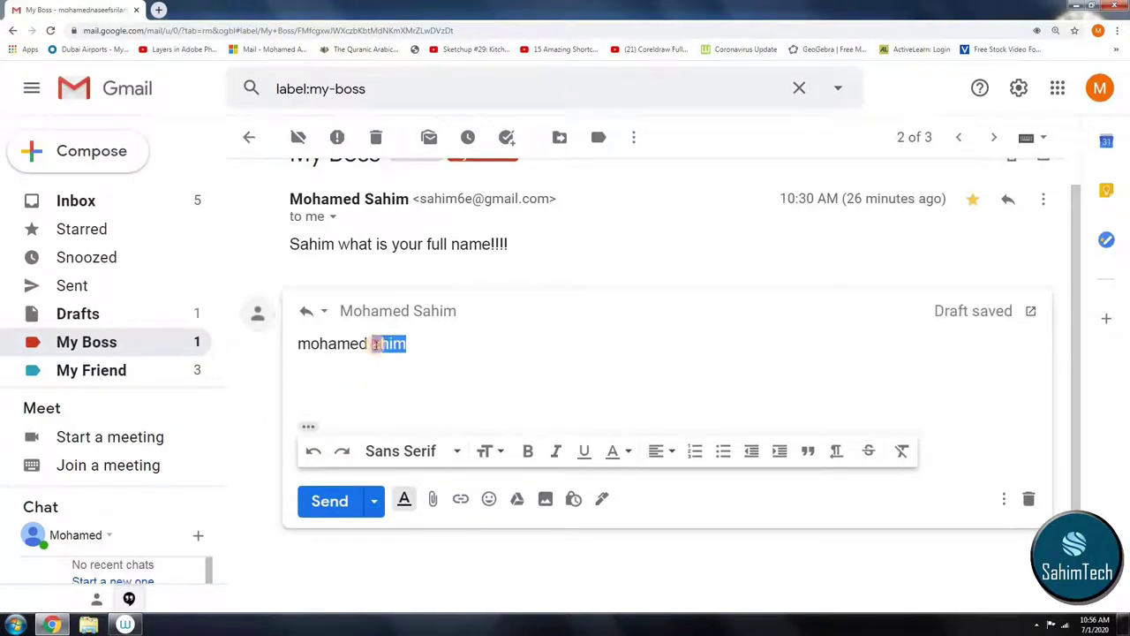
{"action": "left_click", "coordinate": [371, 343]}
{"action": "type", "text": "s"}
{"action": "left_click", "coordinate": [328, 500]}
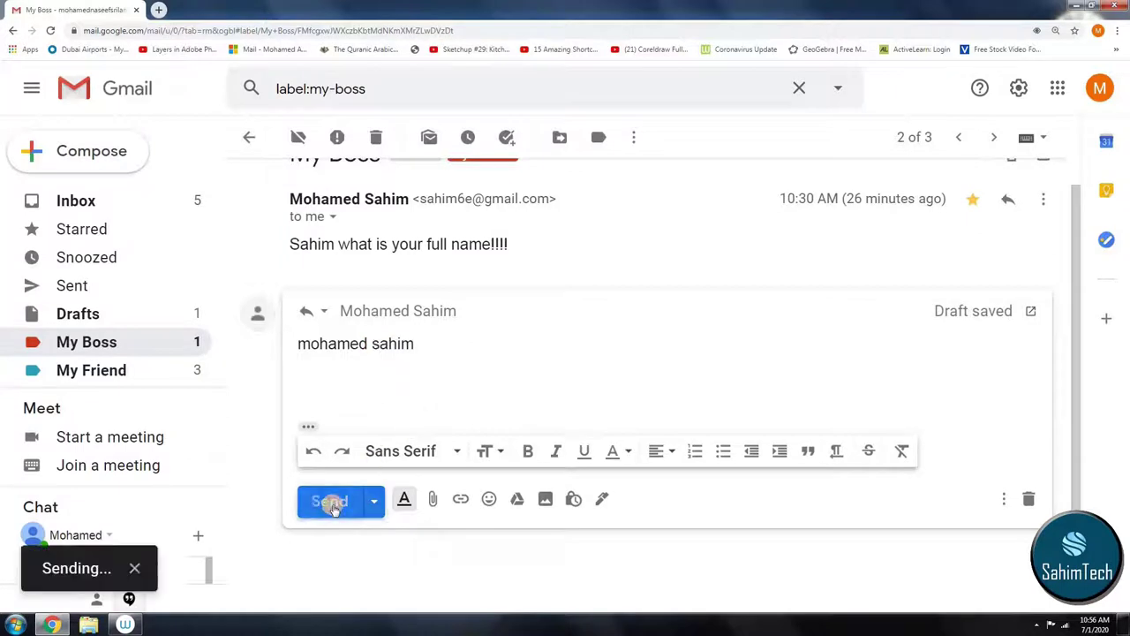
Step: Reply 'Ok, I will do it.' to the boss's email asking for details
{"action": "left_click", "coordinate": [93, 344]}
{"action": "left_click", "coordinate": [386, 176]}
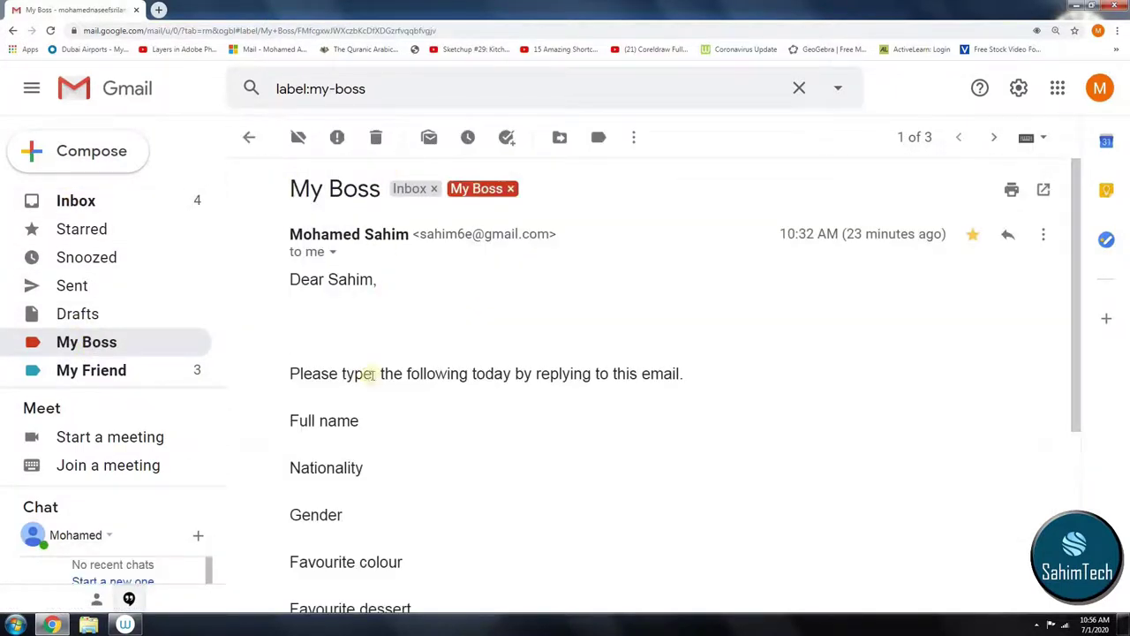
{"action": "scroll", "coordinate": [448, 377], "scroll_direction": "down", "scroll_amount": 3}
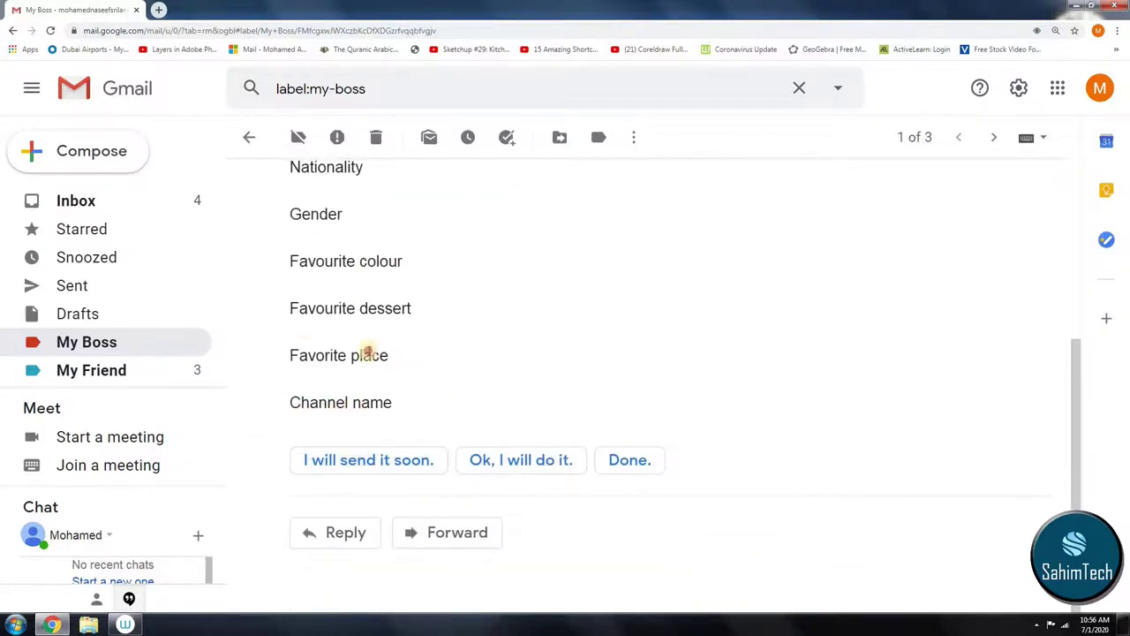
{"action": "left_click_drag", "start_coordinate": [367, 353], "coordinate": [305, 348]}
{"action": "left_click", "coordinate": [423, 484]}
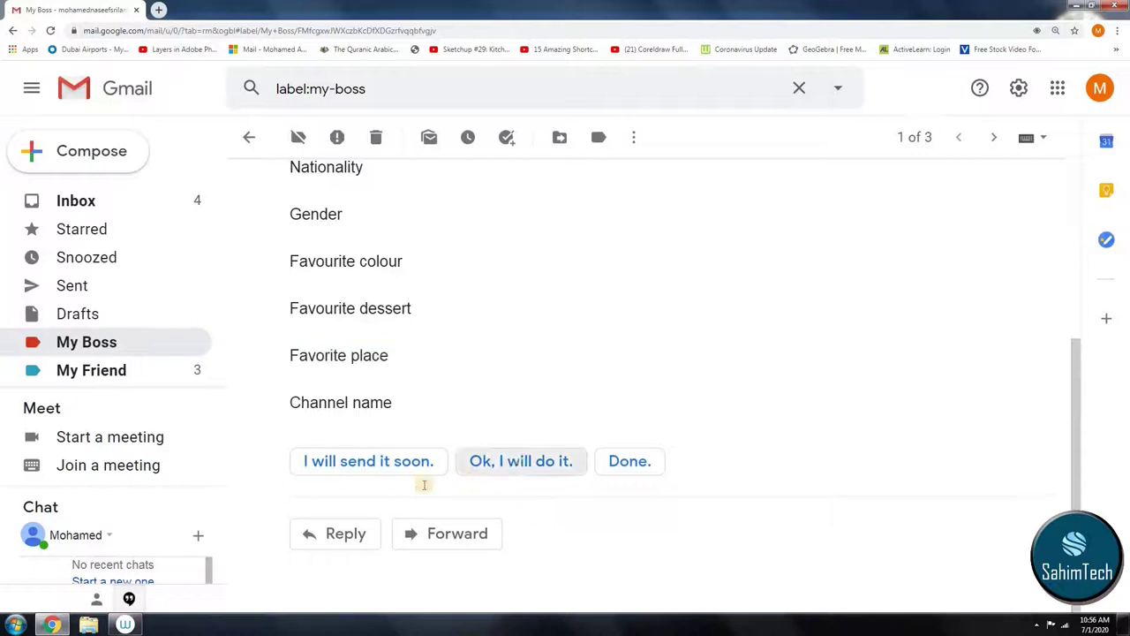
{"action": "left_click", "coordinate": [521, 460]}
{"action": "left_click", "coordinate": [328, 552]}
Step: Reply 'Sure, what time?' to the party invitation and 'No, I'm not.' to the field trip email
{"action": "left_click", "coordinate": [141, 207]}
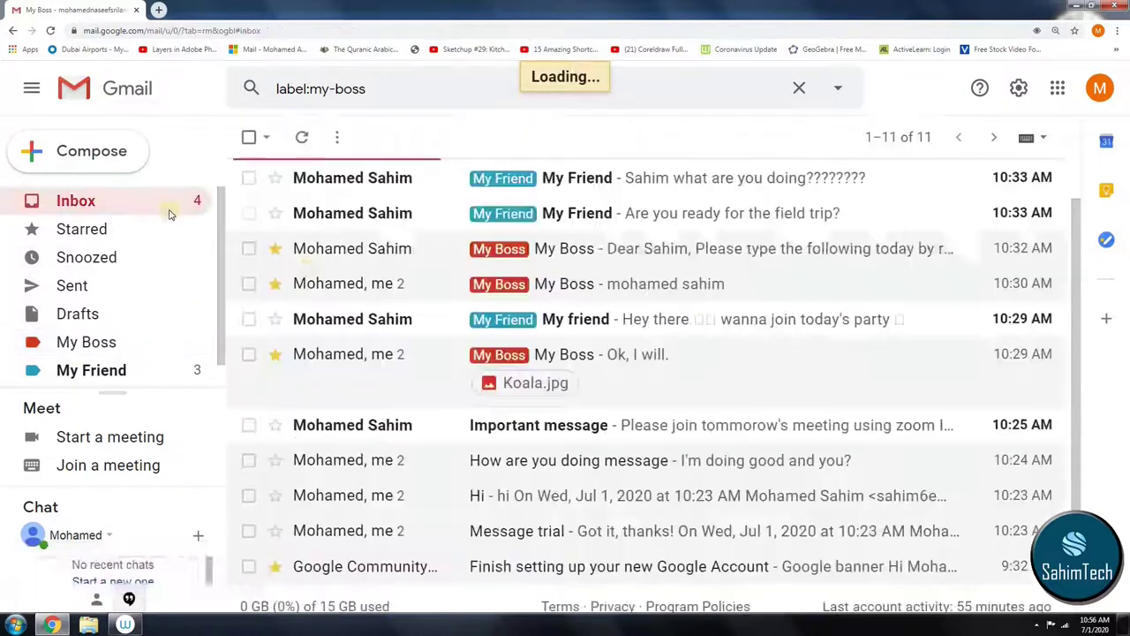
{"action": "left_click", "coordinate": [436, 330]}
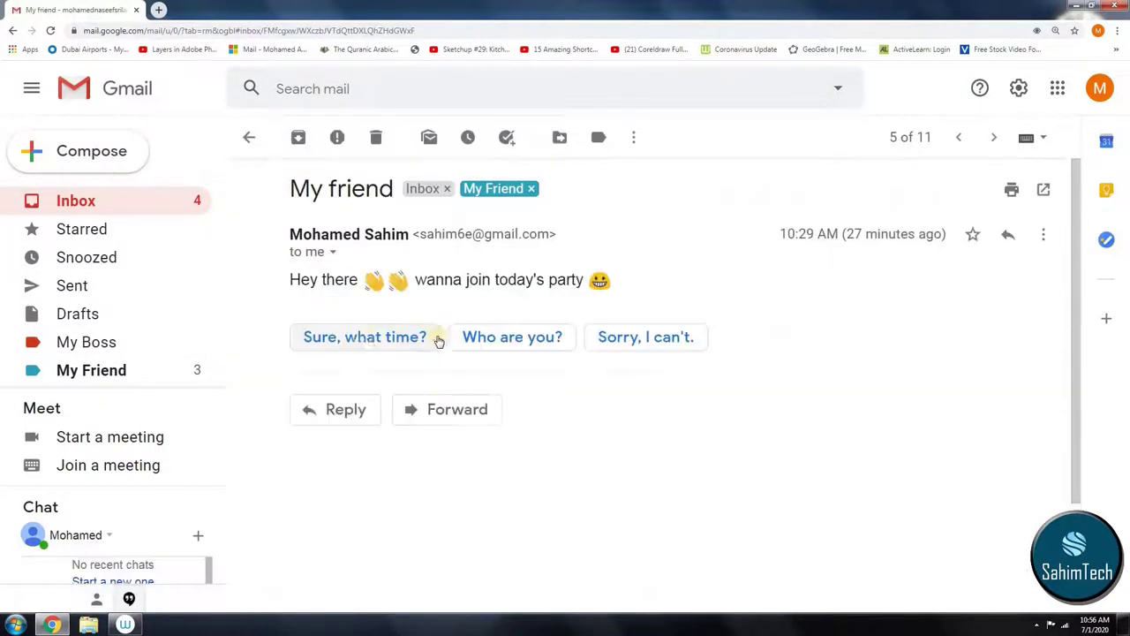
{"action": "left_click", "coordinate": [392, 344]}
{"action": "left_click", "coordinate": [316, 498]}
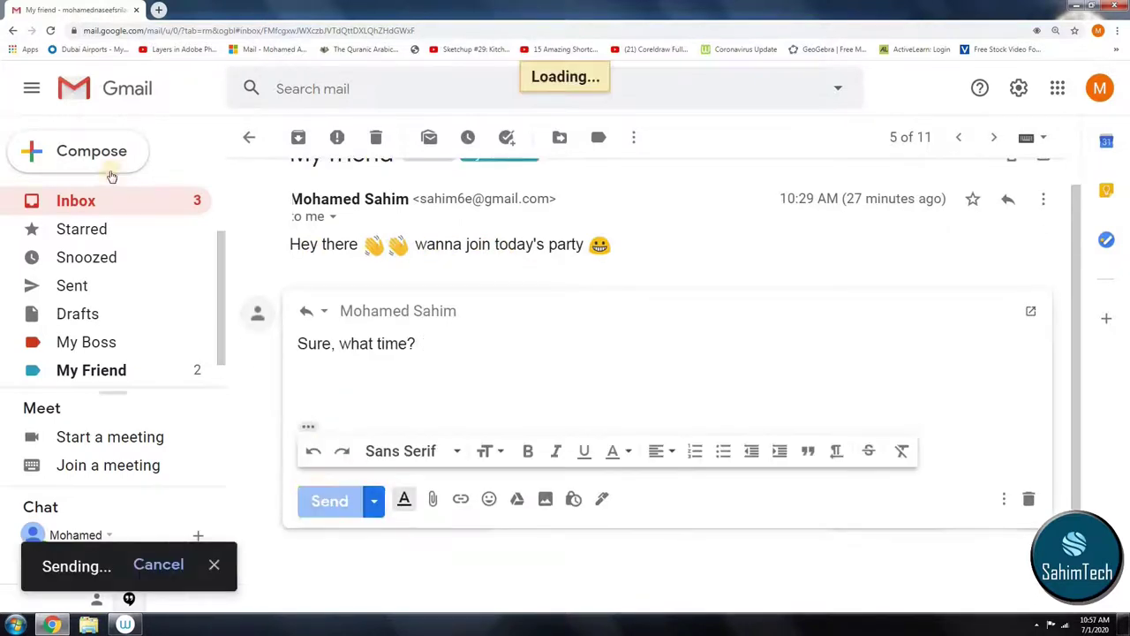
{"action": "left_click", "coordinate": [124, 202]}
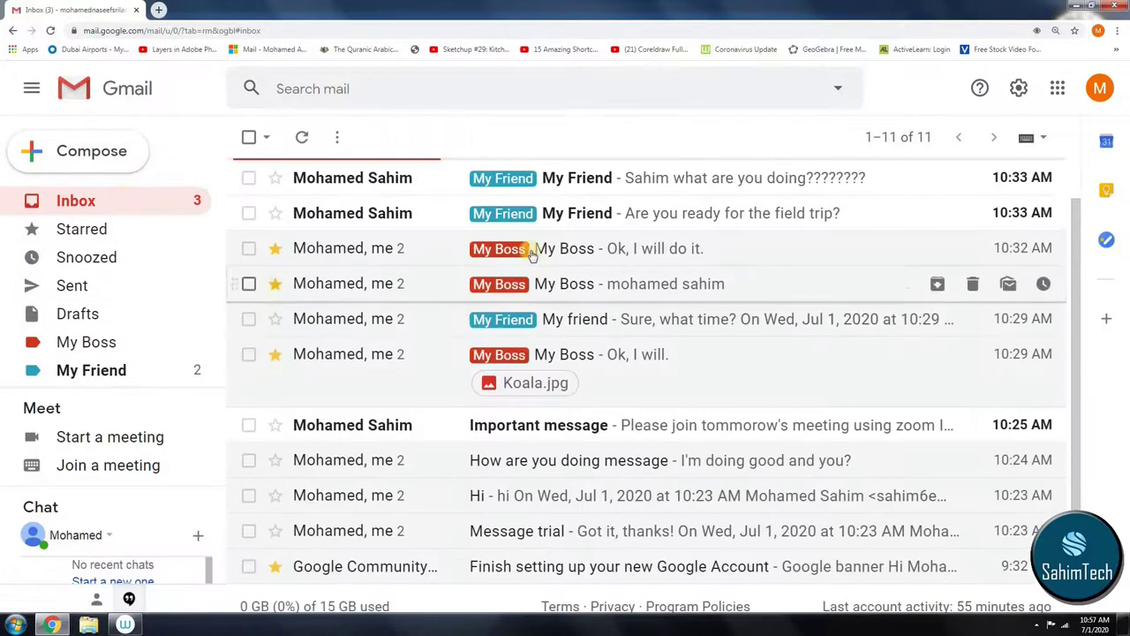
{"action": "left_click", "coordinate": [698, 214]}
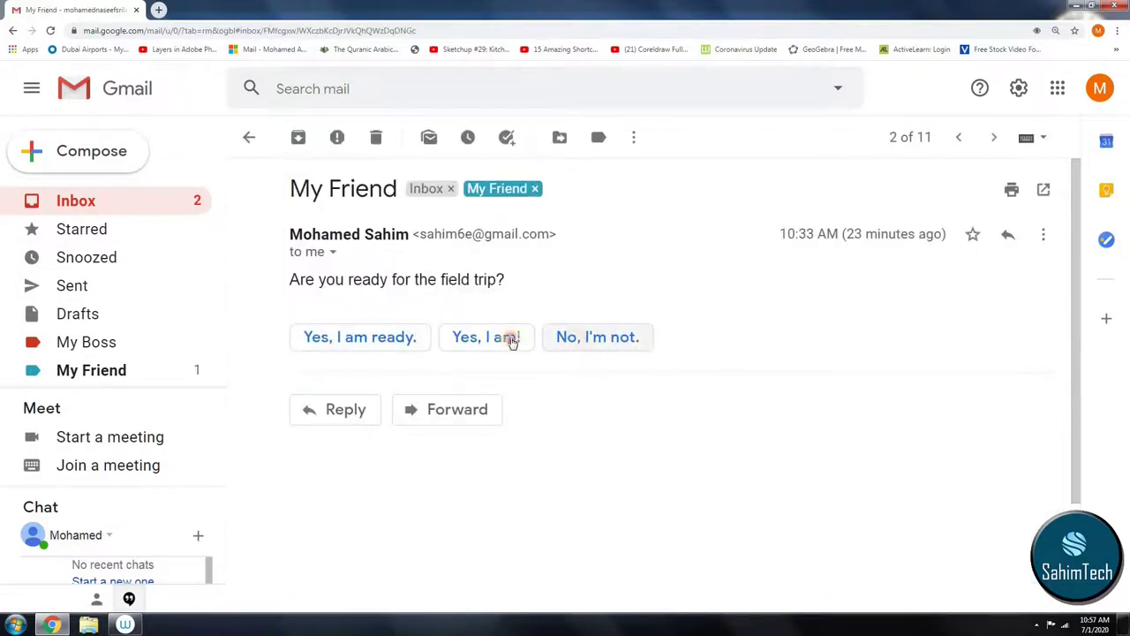
{"action": "left_click", "coordinate": [600, 340]}
{"action": "left_click", "coordinate": [329, 501]}
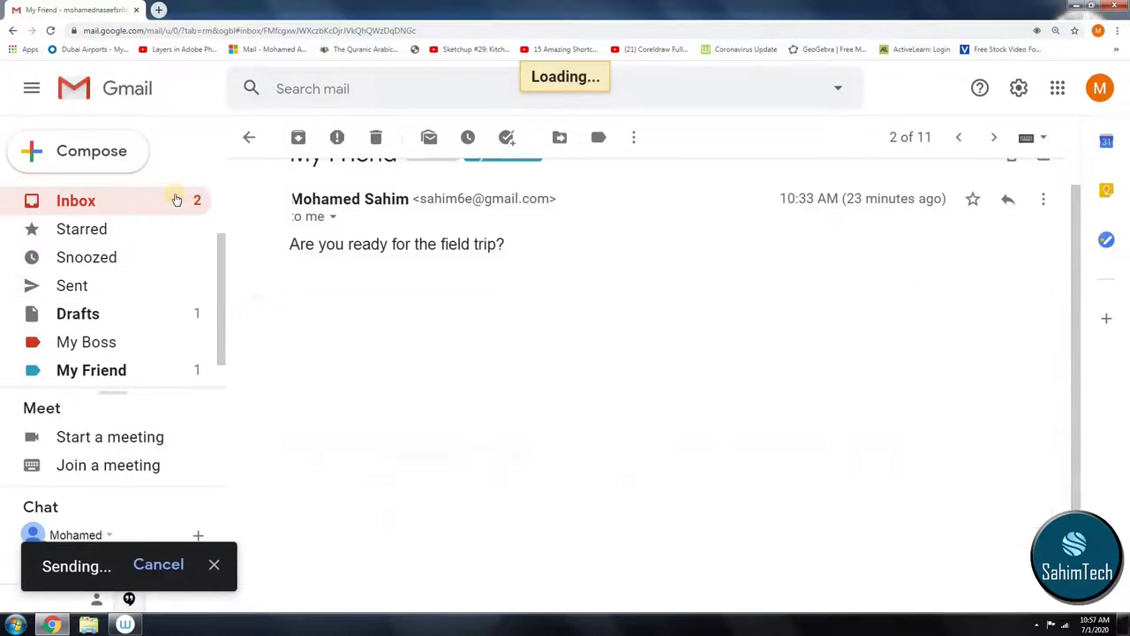
Step: Reply 'Nothing much.' to the what are you doing email, then open 'Important message'
{"action": "left_click", "coordinate": [173, 199]}
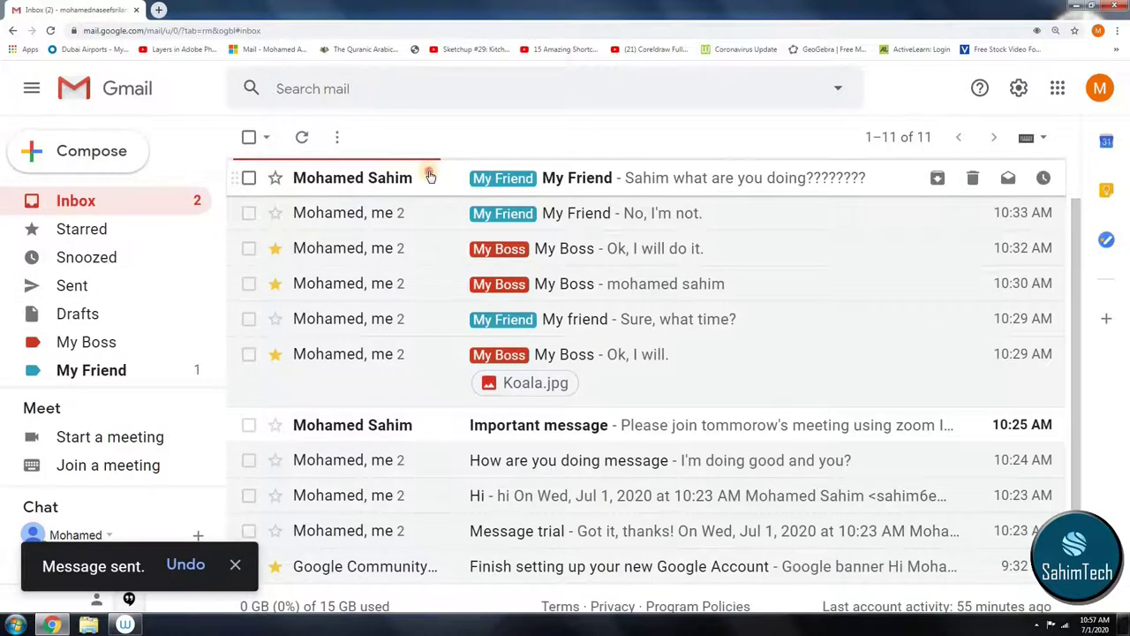
{"action": "left_click", "coordinate": [429, 177]}
{"action": "left_click", "coordinate": [368, 340]}
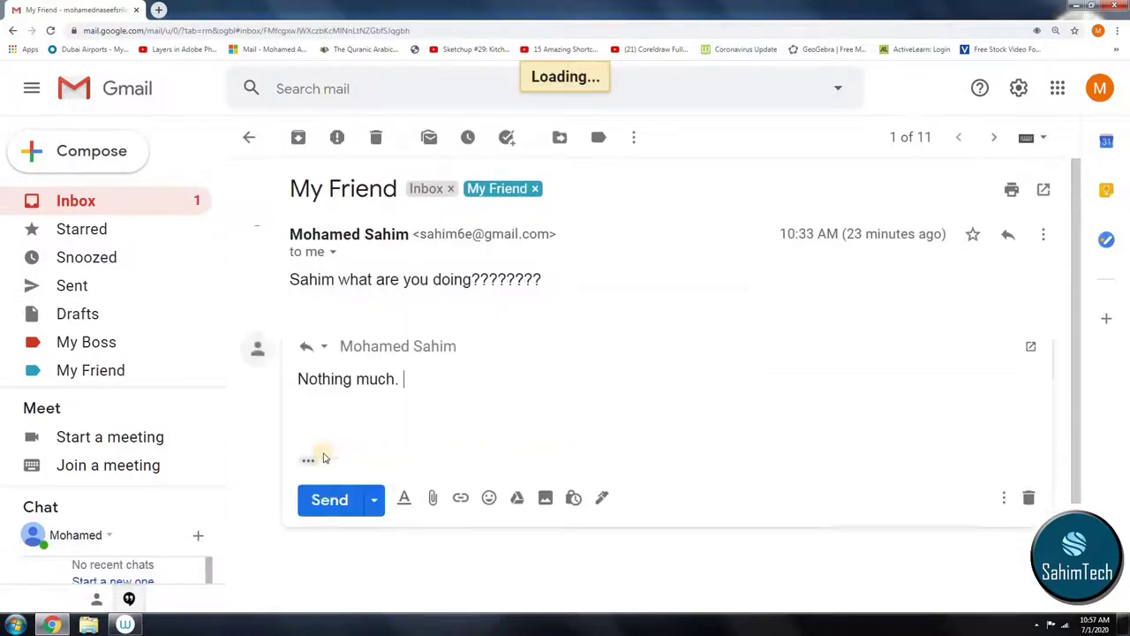
{"action": "left_click", "coordinate": [319, 502]}
{"action": "left_click", "coordinate": [183, 198]}
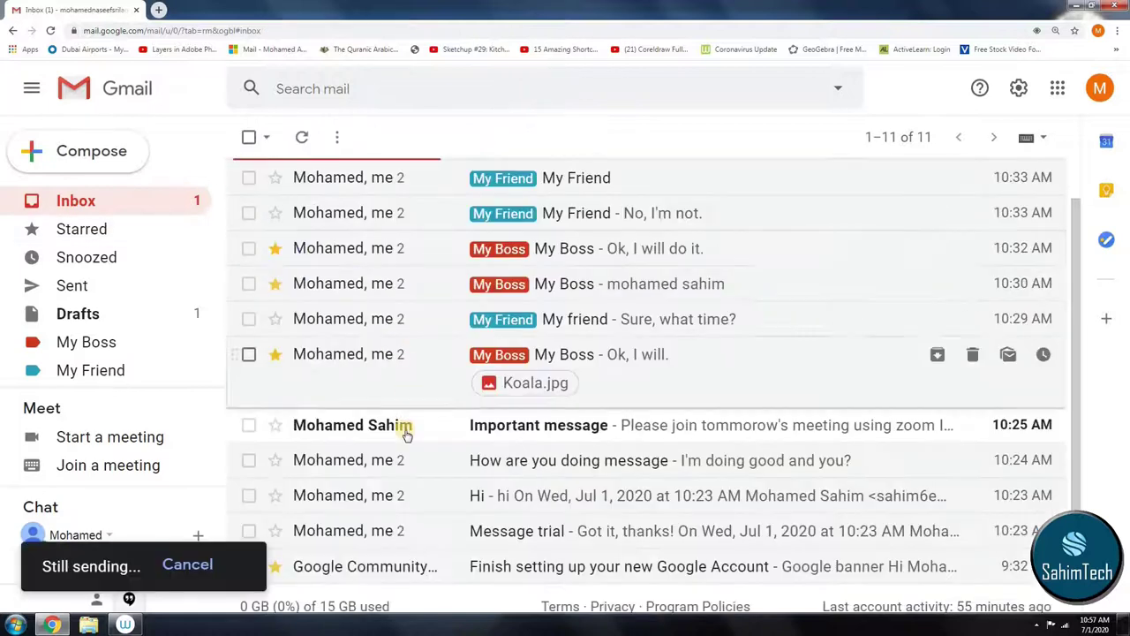
{"action": "left_click", "coordinate": [407, 427]}
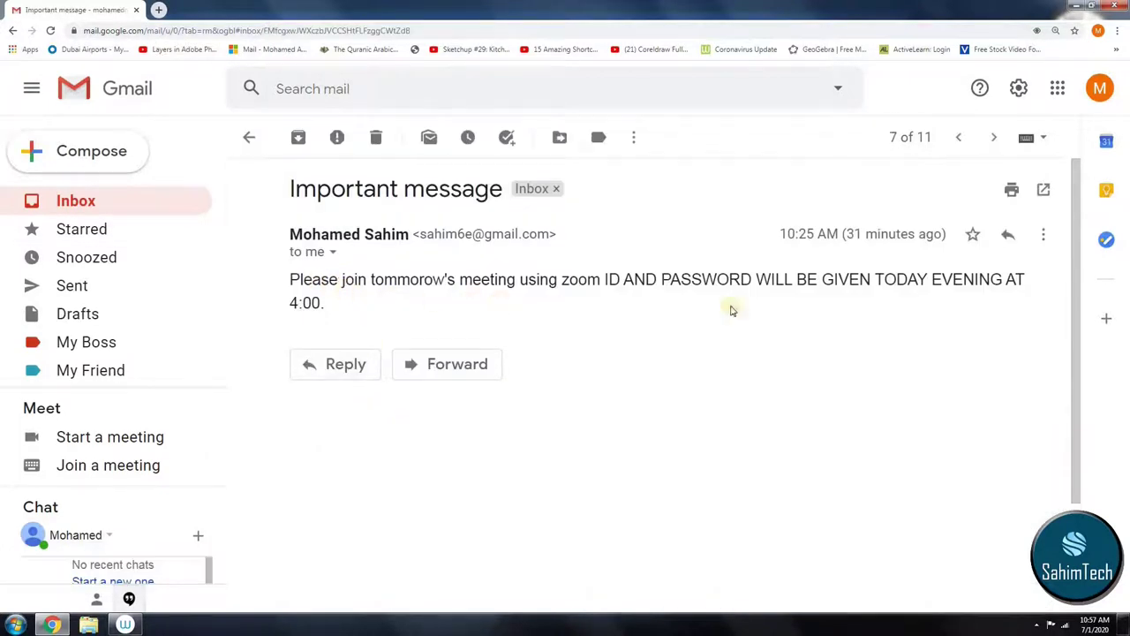
Step: Send the reply 'ok' to the Important message and return to the inbox list
{"action": "left_click", "coordinate": [322, 364]}
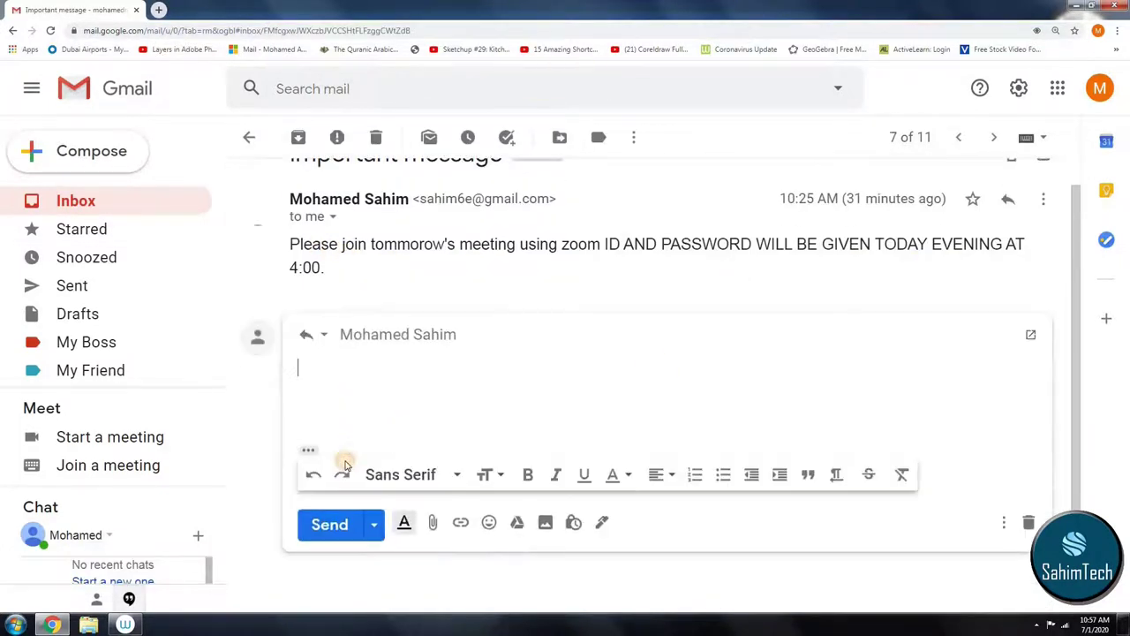
{"action": "type", "text": "ok"}
{"action": "left_click", "coordinate": [316, 530]}
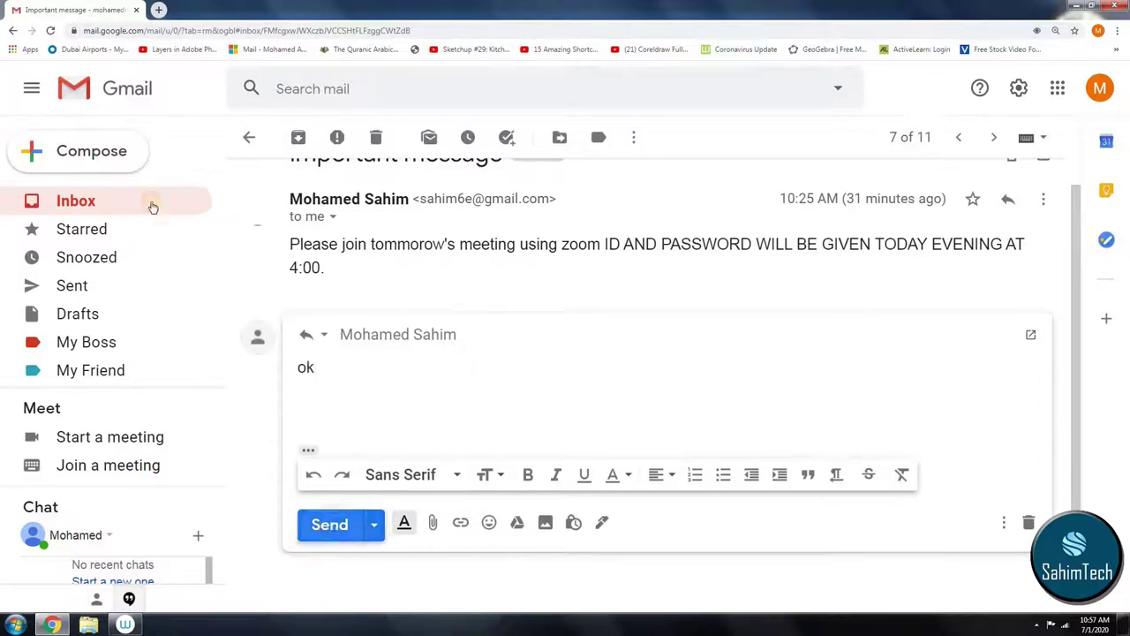
{"action": "left_click", "coordinate": [150, 200]}
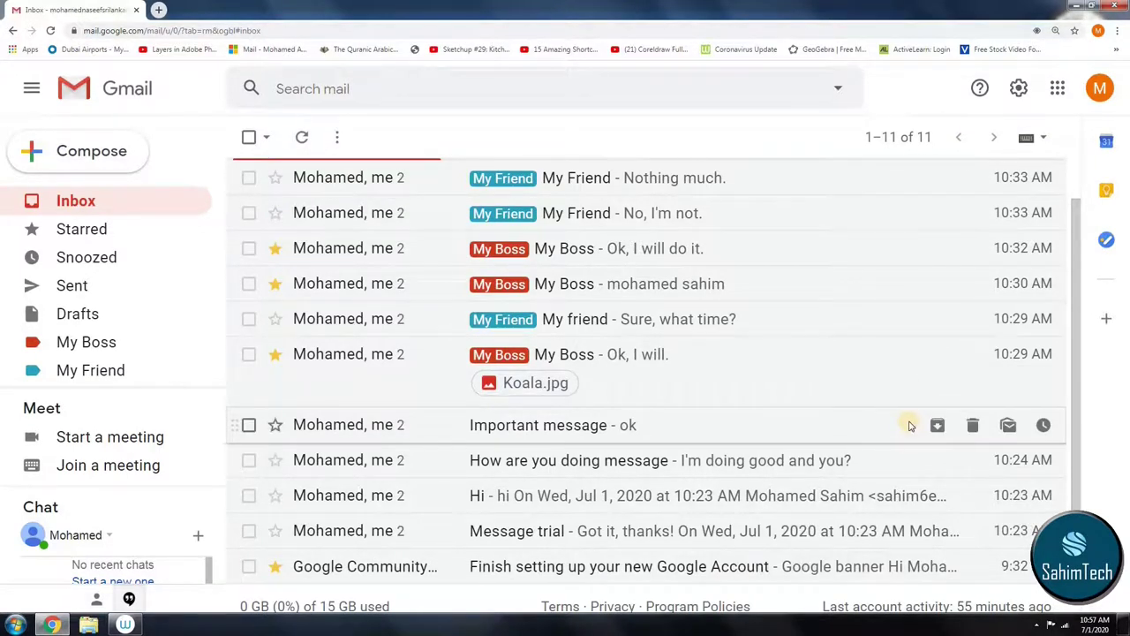
{"action": "key", "text": "ctrl+minus"}
{"action": "key", "text": "ctrl+minus"}
{"action": "key", "text": "ctrl+plus"}
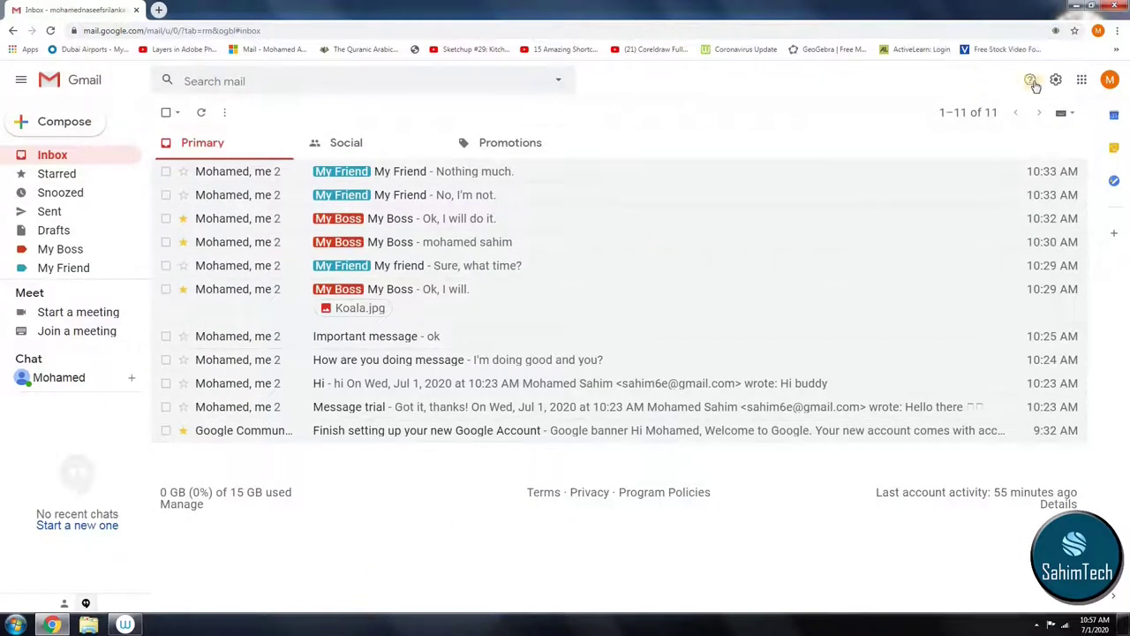
Step: In Quick settings, try Comfortable and Compact density, settle on Default, then view all themes
{"action": "left_click", "coordinate": [1056, 81]}
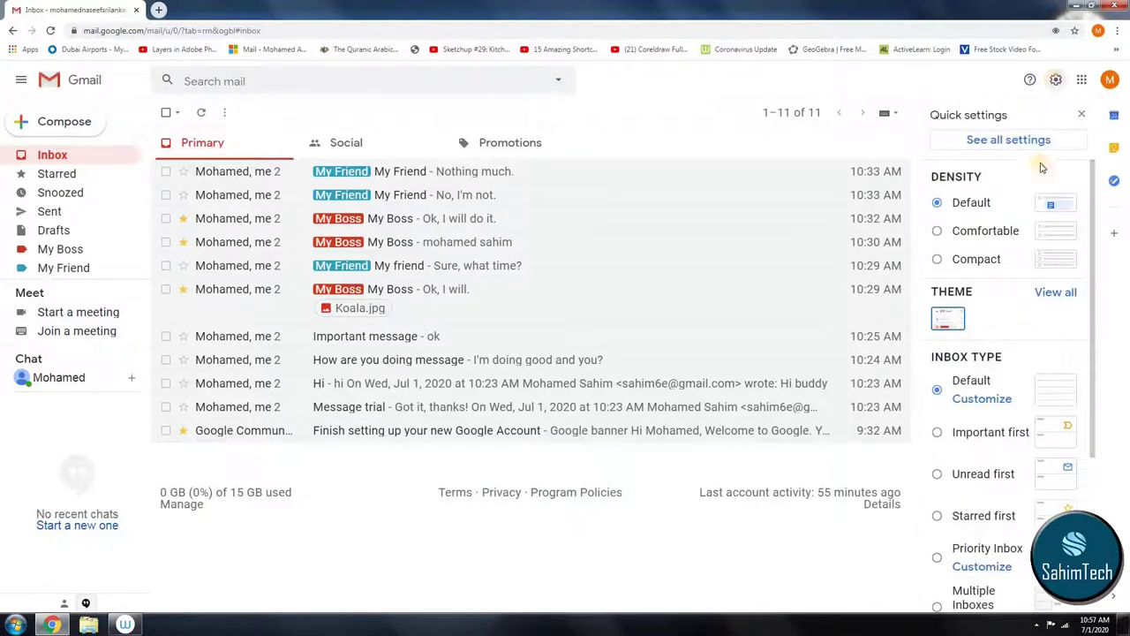
{"action": "left_click", "coordinate": [937, 231]}
{"action": "left_click", "coordinate": [936, 259]}
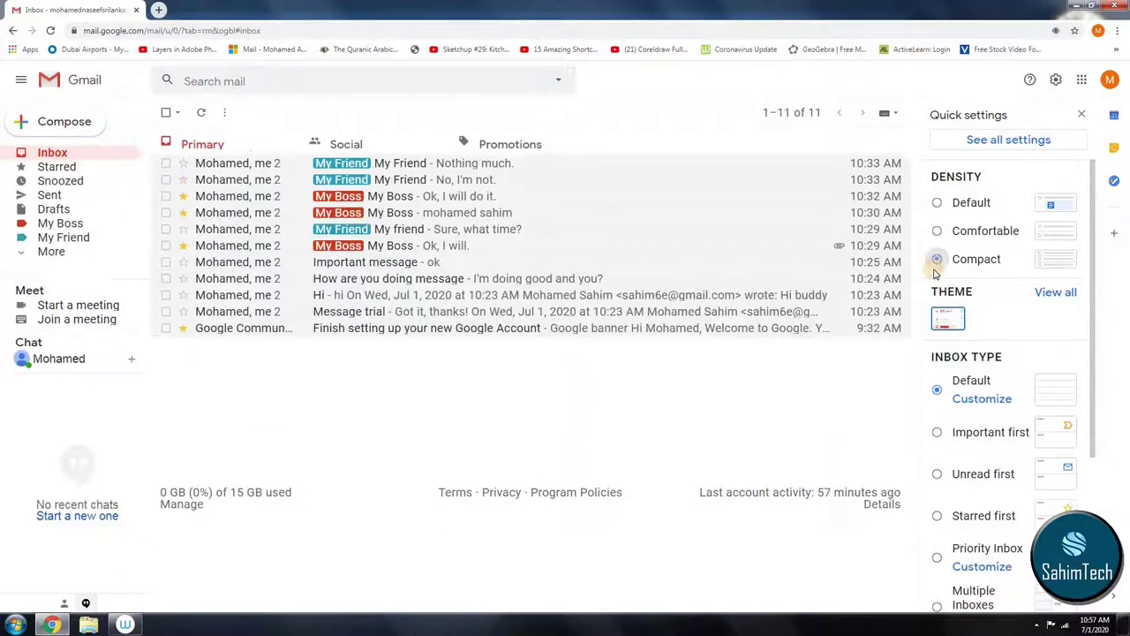
{"action": "left_click", "coordinate": [937, 204]}
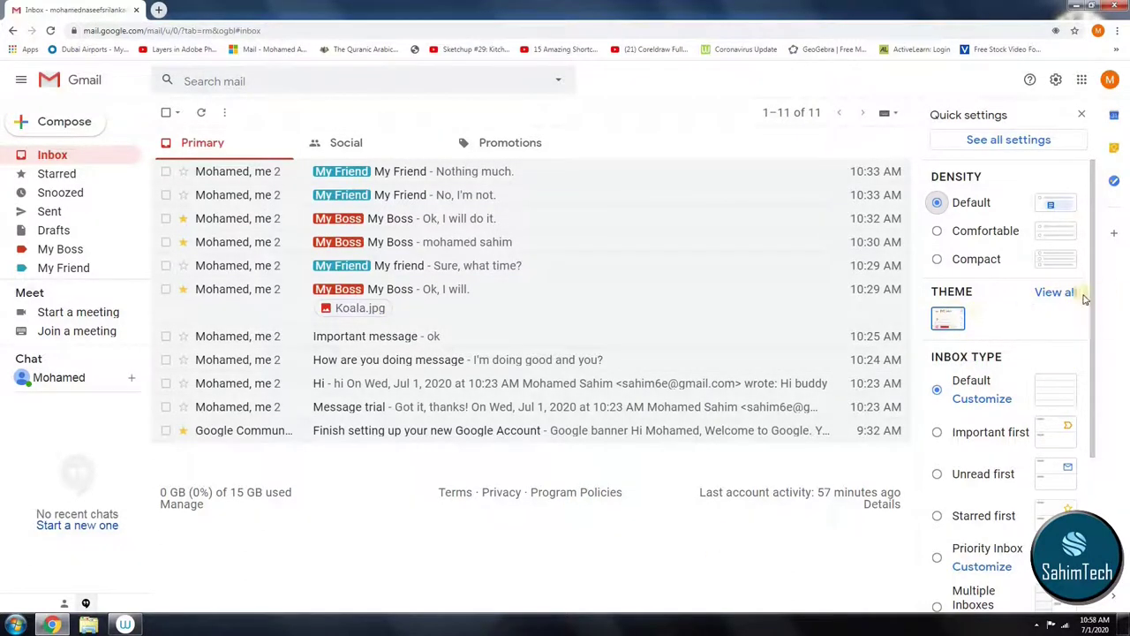
{"action": "left_click", "coordinate": [1054, 296]}
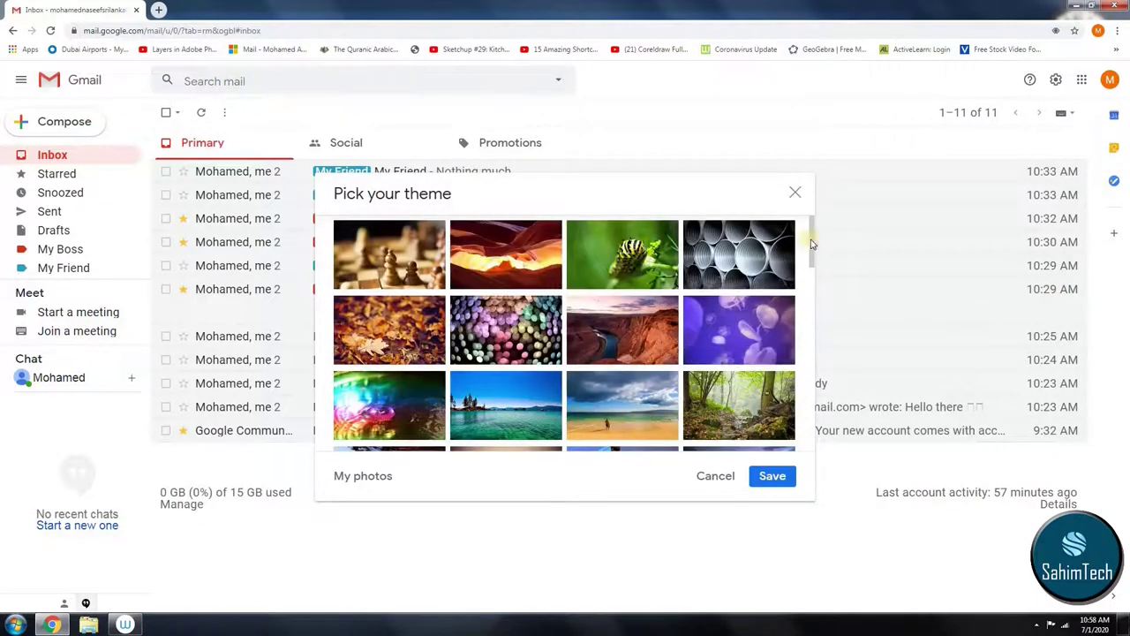
Step: Choose and save the Orcas Island misty lake theme
{"action": "left_click_drag", "start_coordinate": [812, 242], "coordinate": [802, 425]}
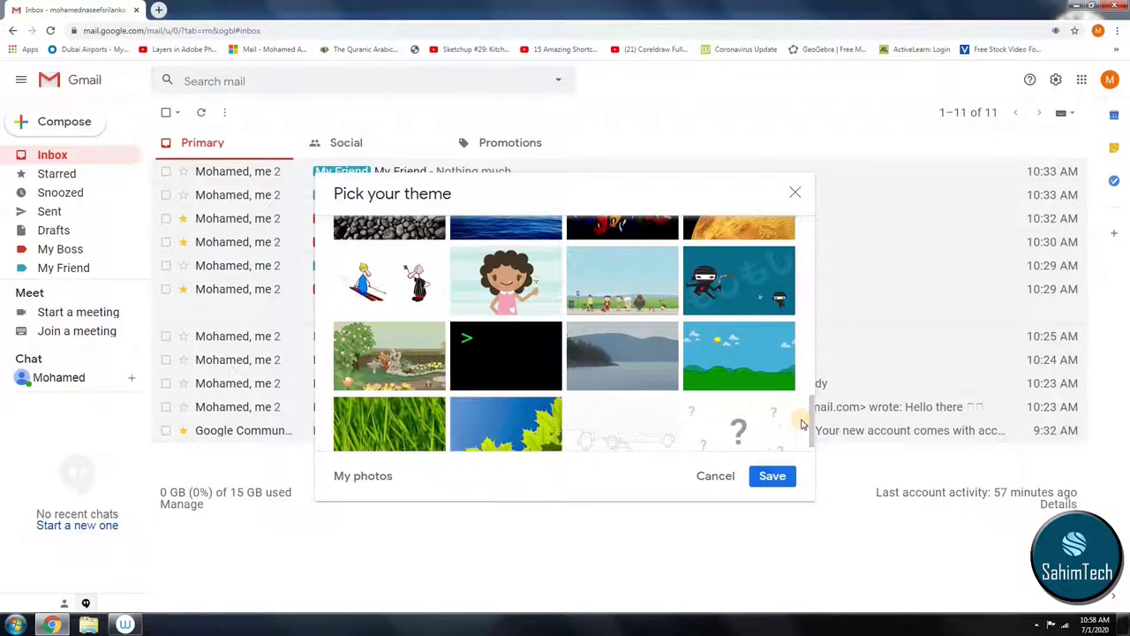
{"action": "left_click", "coordinate": [640, 346]}
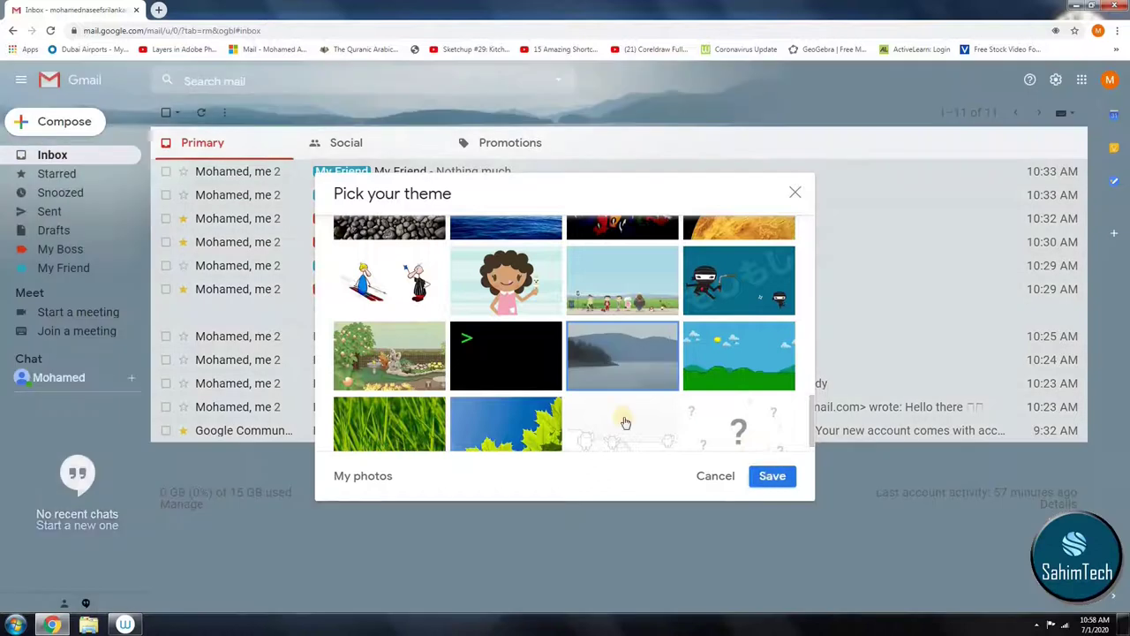
{"action": "left_click", "coordinate": [773, 476]}
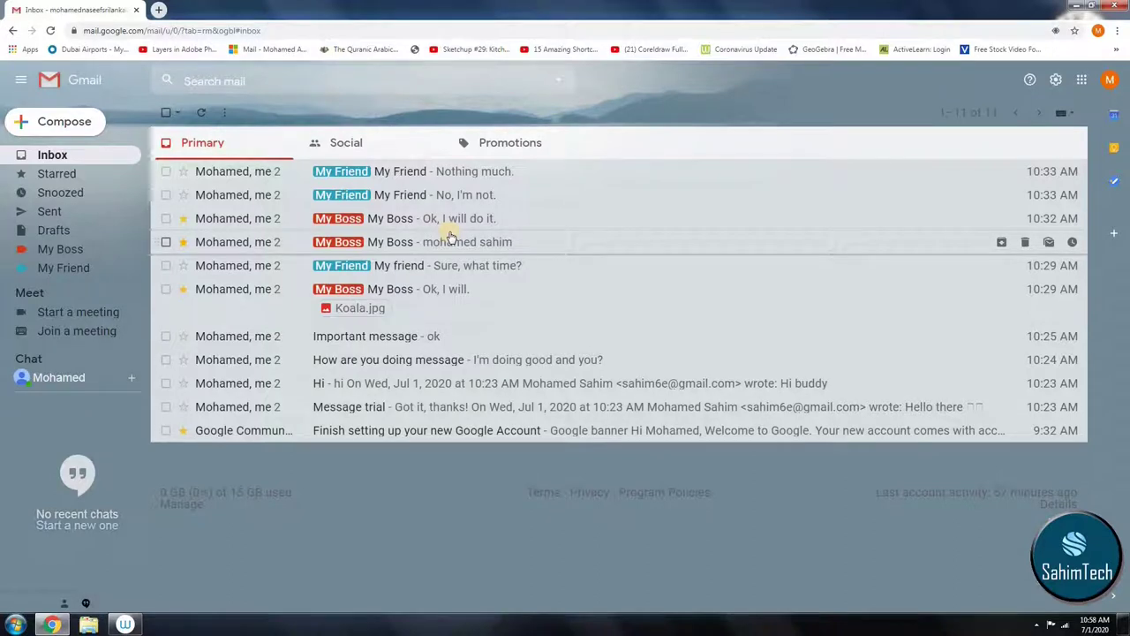
{"action": "left_click", "coordinate": [1068, 117]}
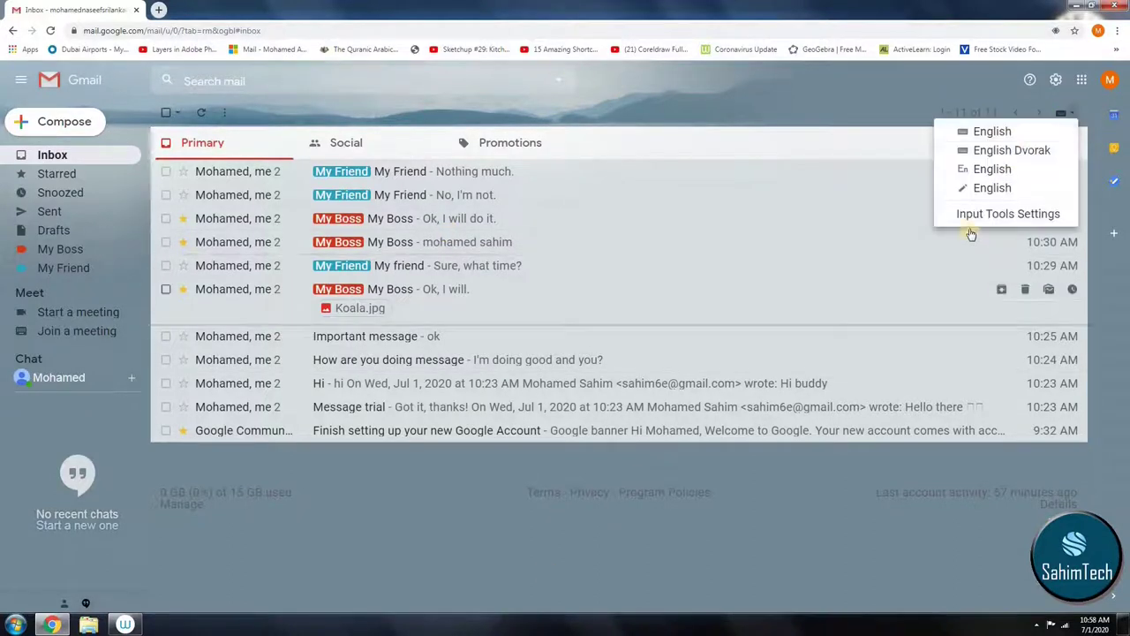
{"action": "left_click", "coordinate": [1040, 113]}
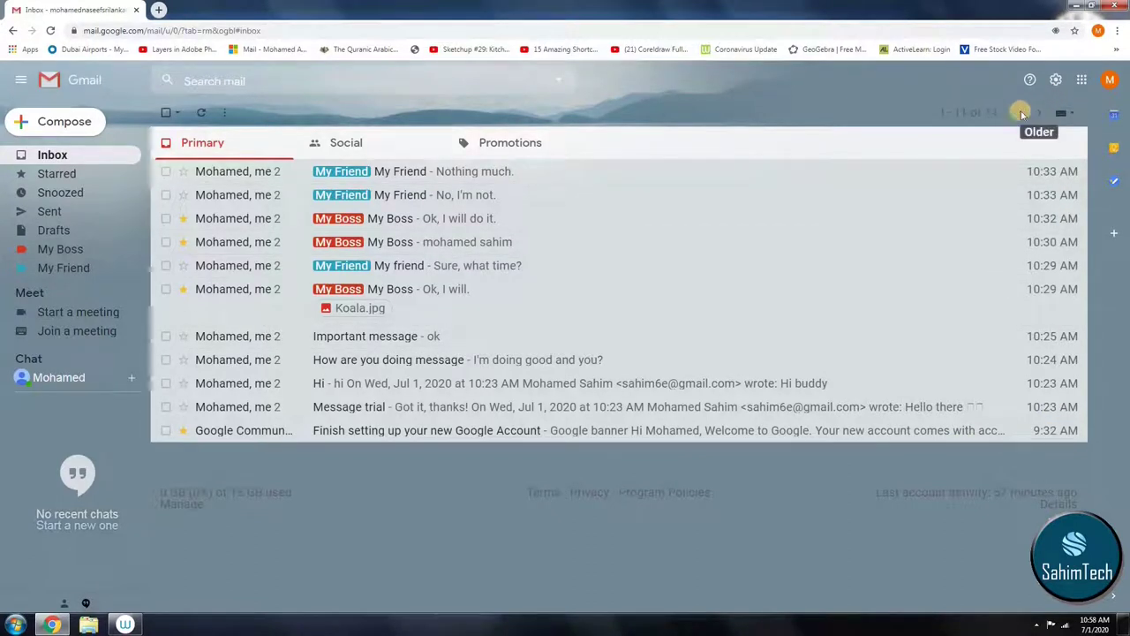
{"action": "left_click", "coordinate": [985, 113]}
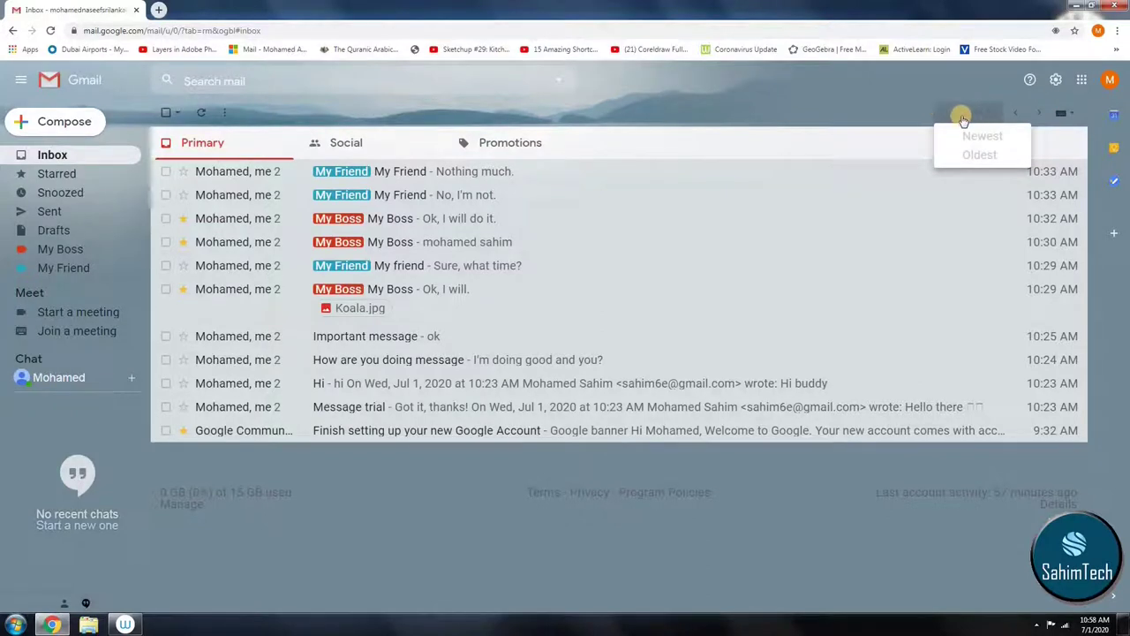
{"action": "left_click", "coordinate": [656, 132]}
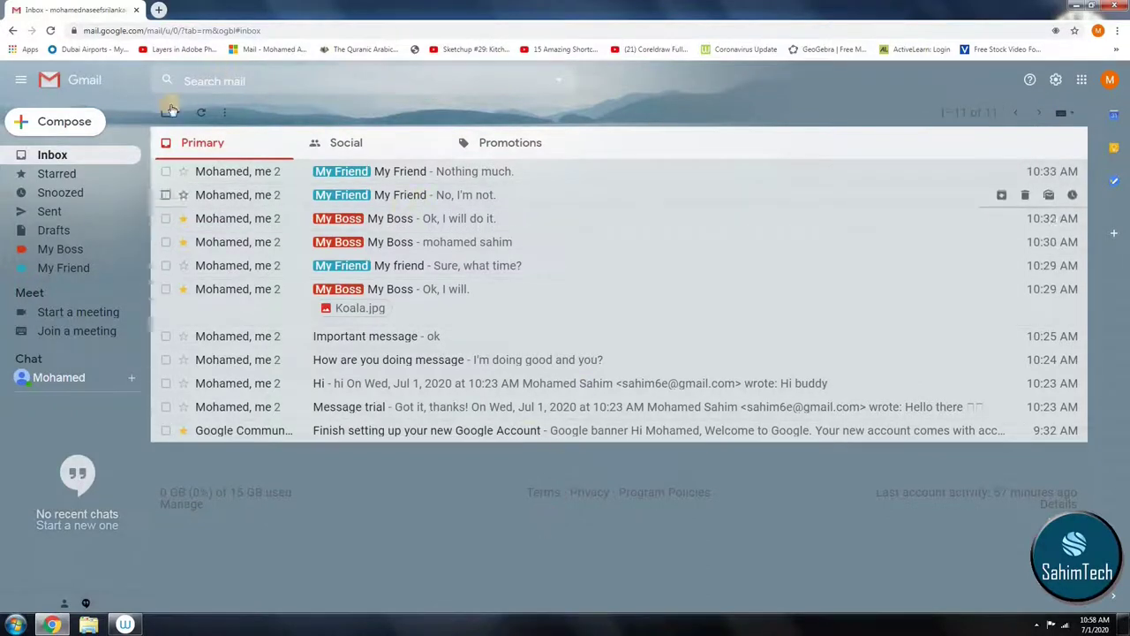
Step: Compose a new message to the contact's e-mail address with the subject 'hello'
{"action": "left_click", "coordinate": [70, 122]}
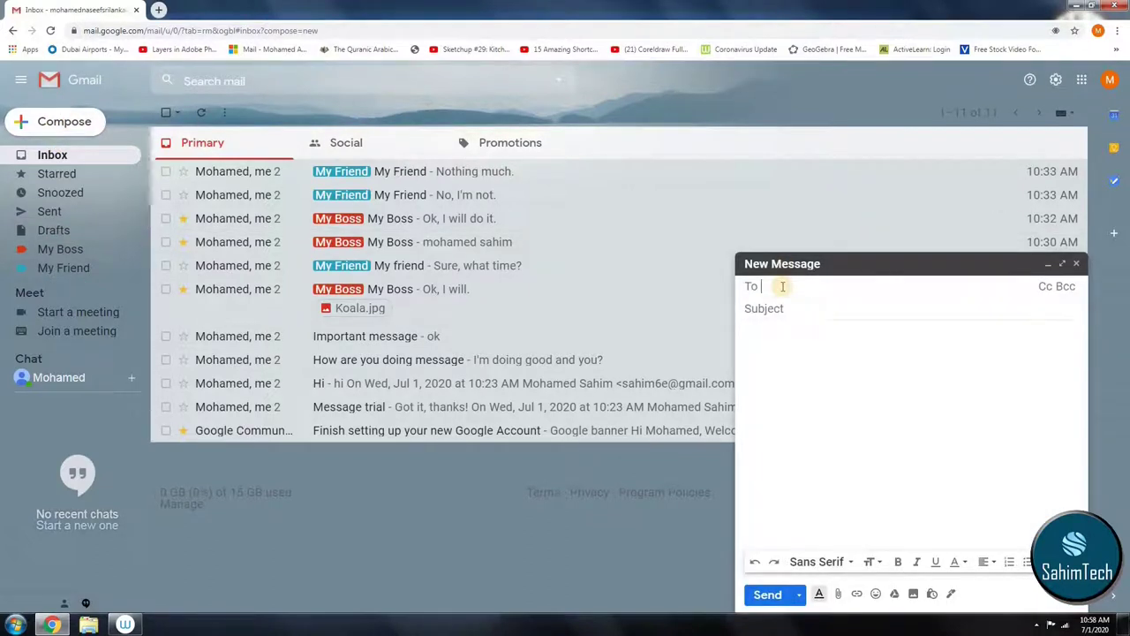
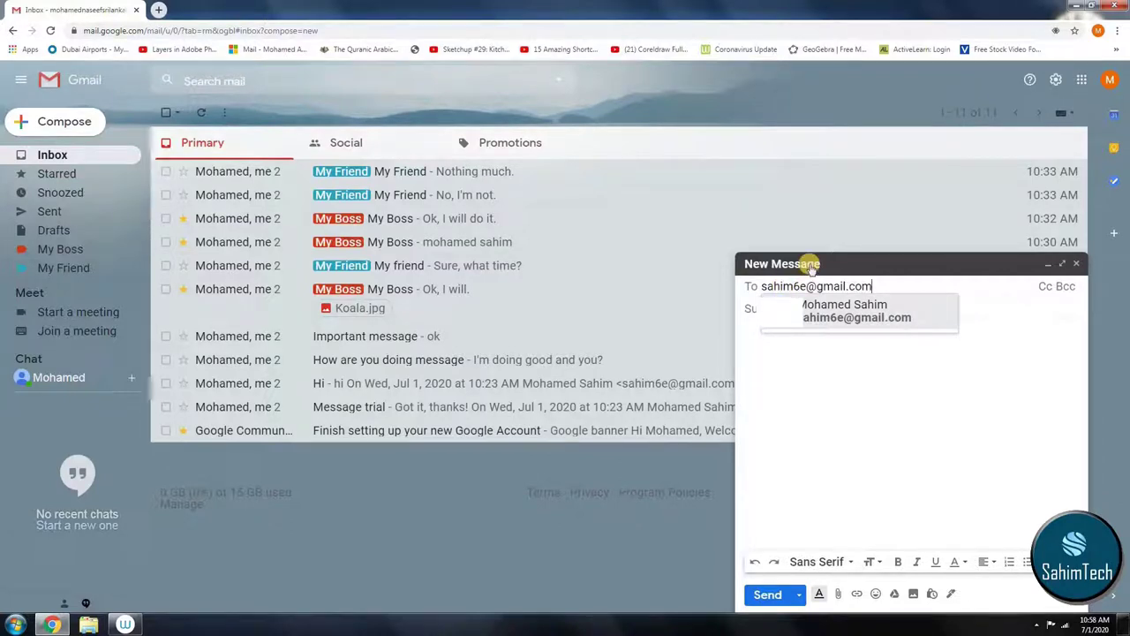
{"action": "left_click", "coordinate": [860, 309]}
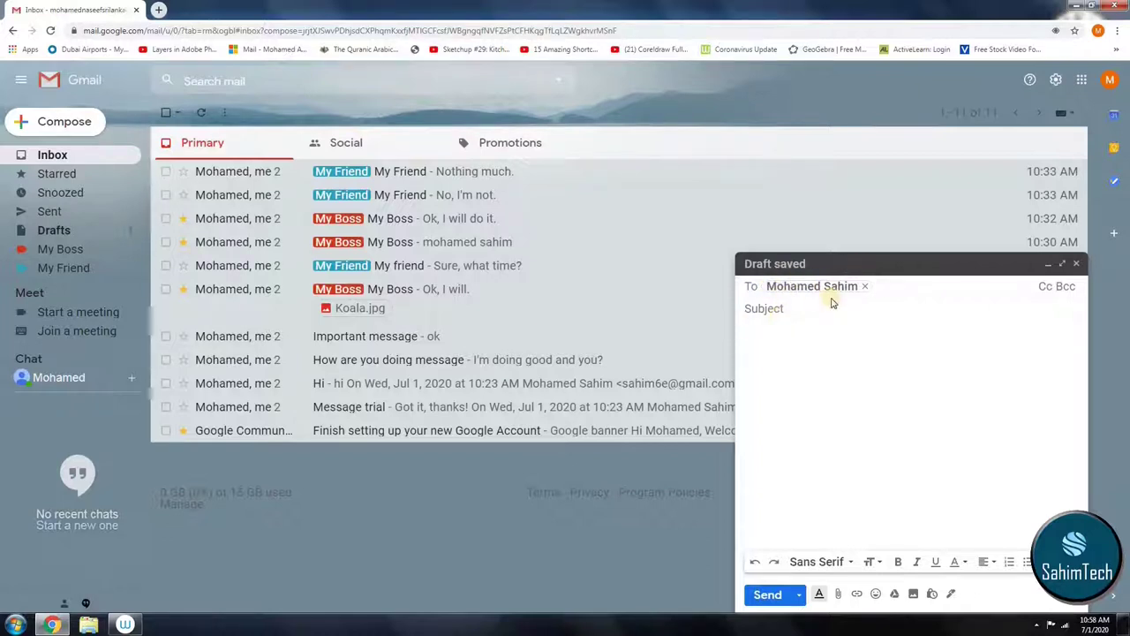
{"action": "left_click", "coordinate": [802, 308]}
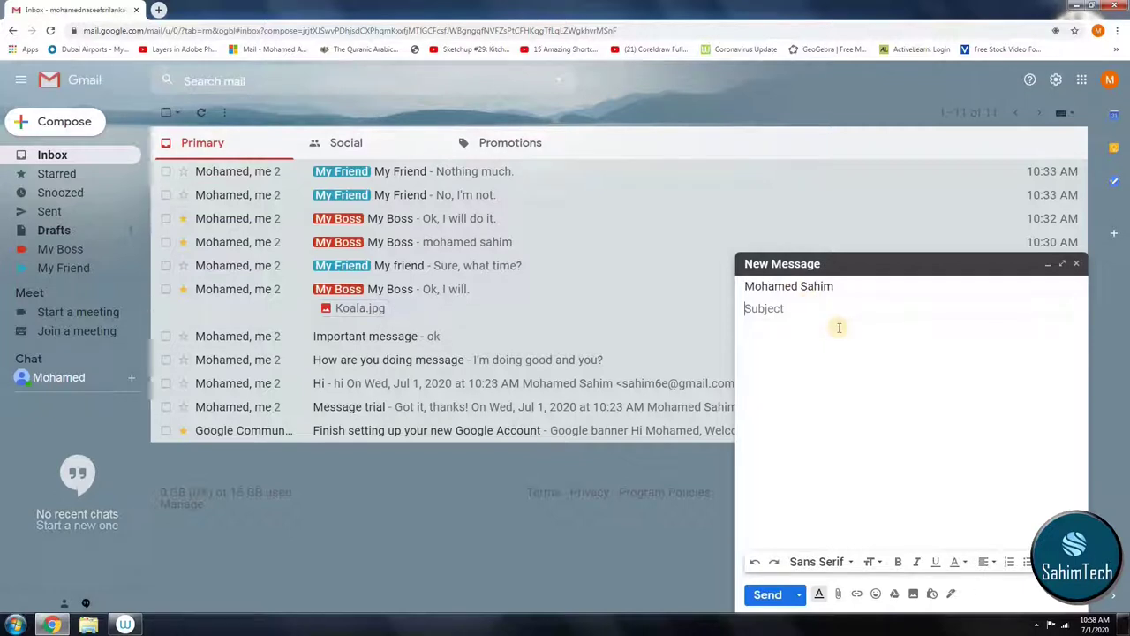
{"action": "type", "text": "he"}
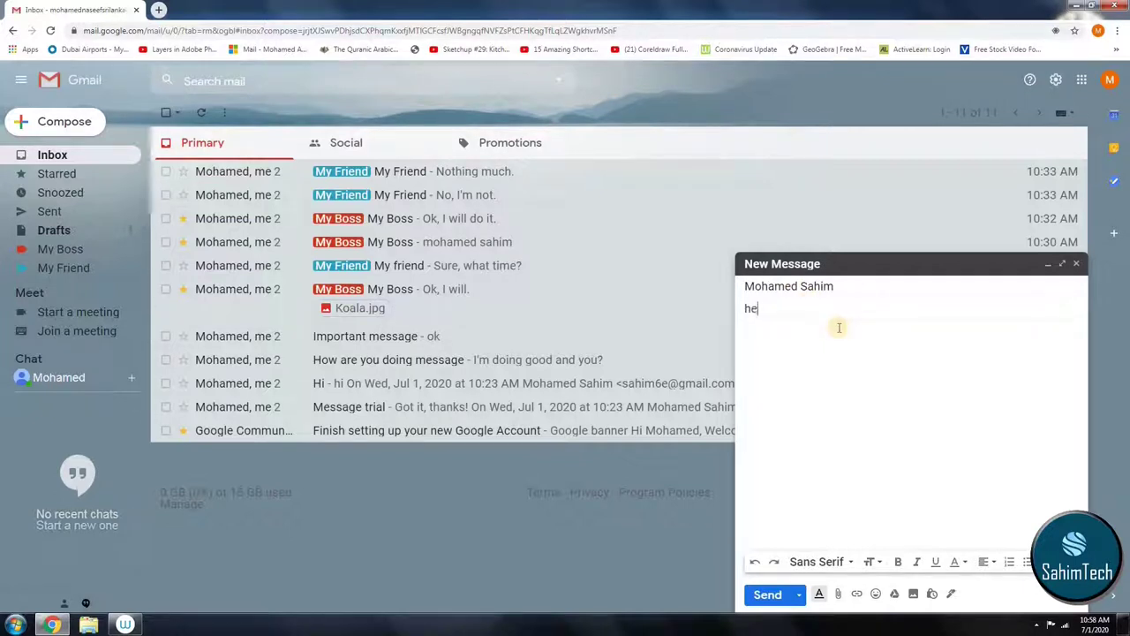
{"action": "type", "text": "llo"}
{"action": "left_click", "coordinate": [778, 328]}
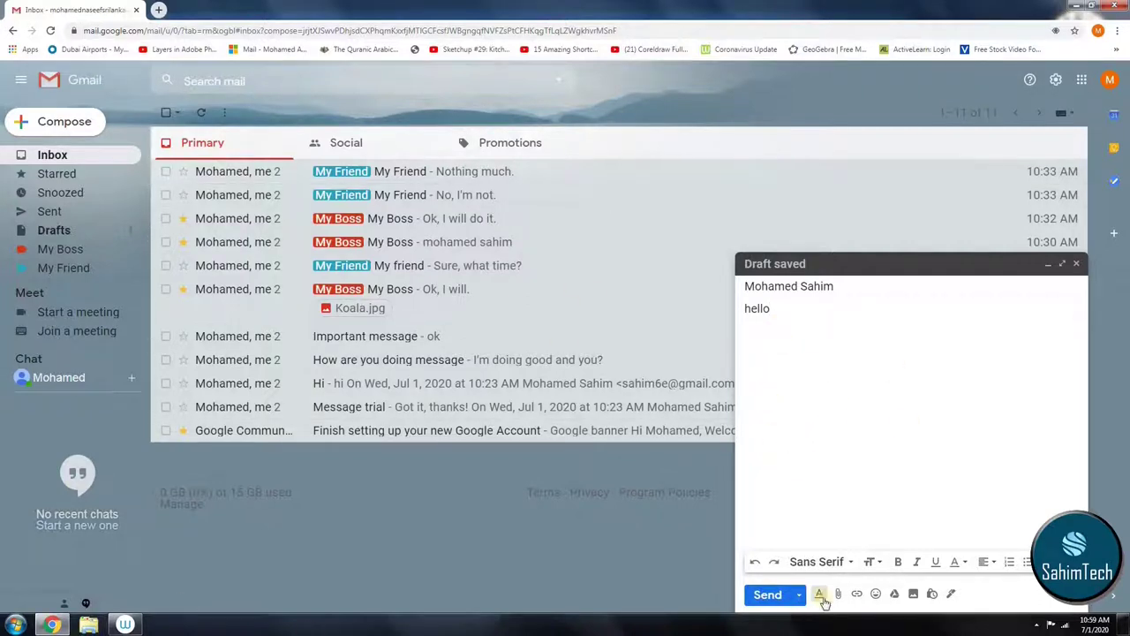
Step: Insert eight waving-hand emojis from the emoji picker's hand gestures below the hello line
{"action": "left_click", "coordinate": [875, 593]}
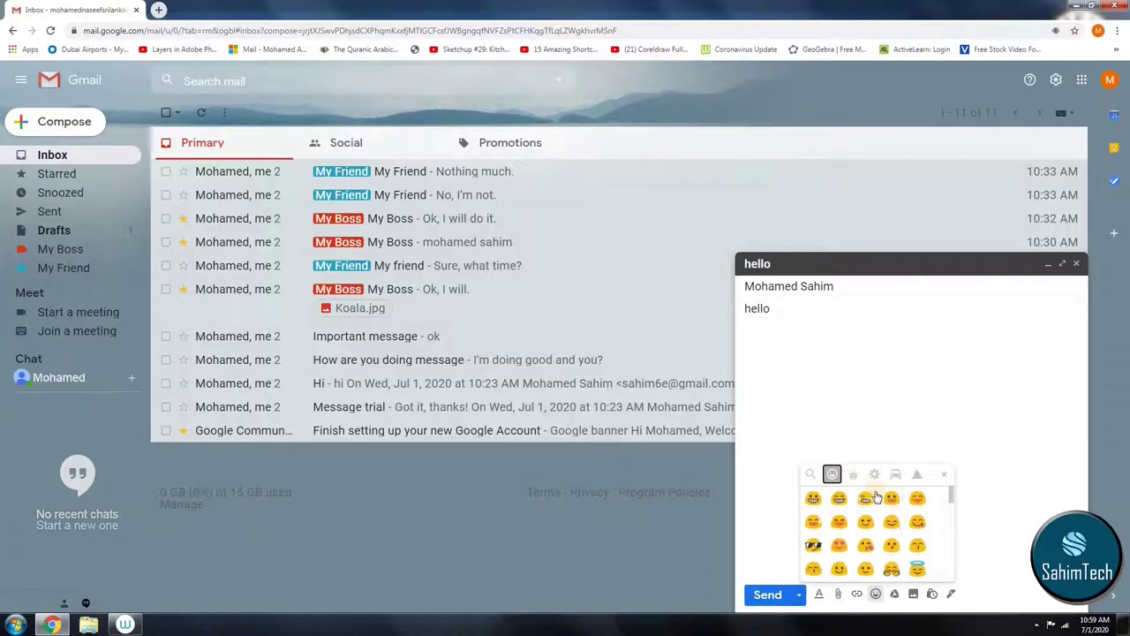
{"action": "scroll", "coordinate": [894, 522], "scroll_direction": "down", "scroll_amount": 5}
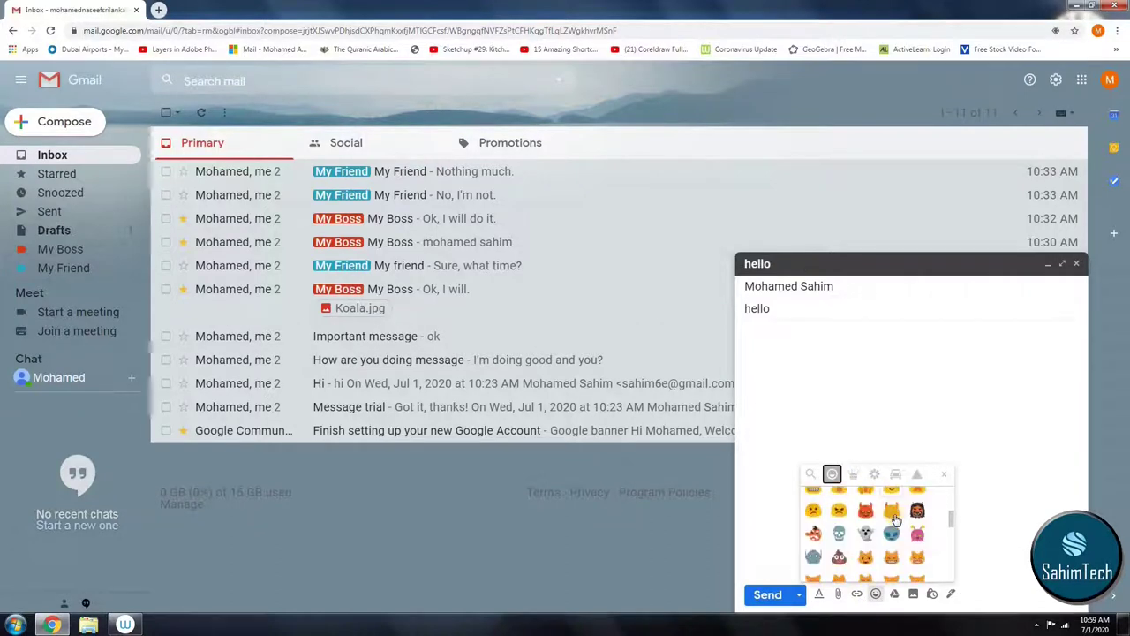
{"action": "scroll", "coordinate": [894, 522], "scroll_direction": "down", "scroll_amount": 3}
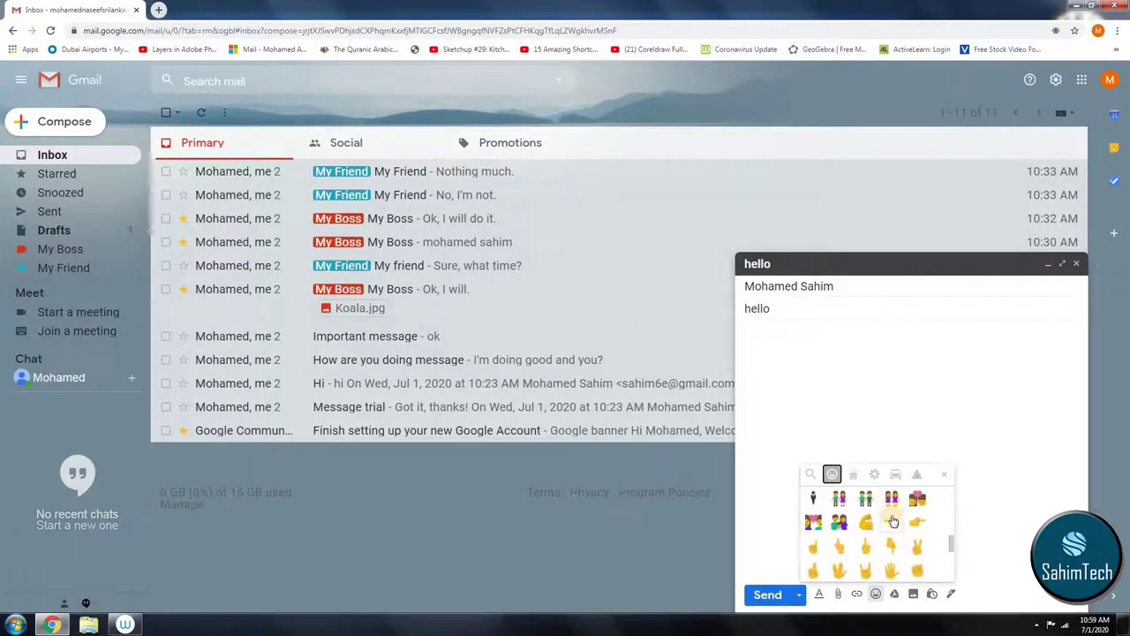
{"action": "scroll", "coordinate": [895, 522], "scroll_direction": "down", "scroll_amount": 2}
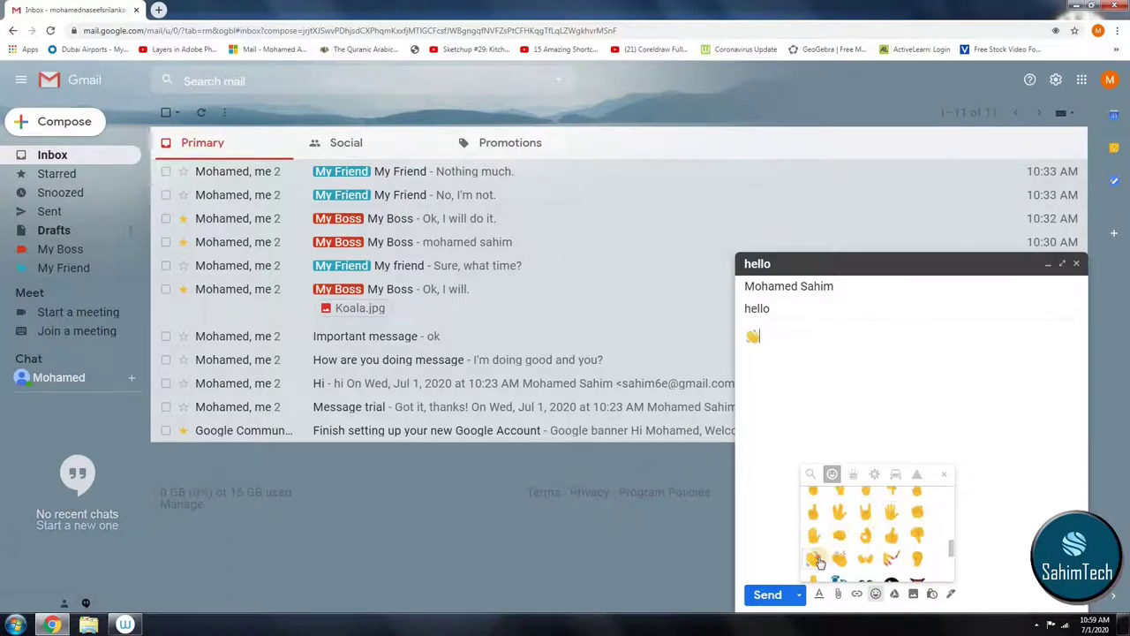
{"action": "left_click", "coordinate": [814, 559]}
{"action": "left_click", "coordinate": [814, 558]}
{"action": "left_click", "coordinate": [814, 559]}
{"action": "left_click", "coordinate": [814, 559]}
{"action": "left_click", "coordinate": [814, 559]}
{"action": "left_click", "coordinate": [814, 559]}
{"action": "left_click", "coordinate": [814, 559]}
{"action": "left_click", "coordinate": [819, 594]}
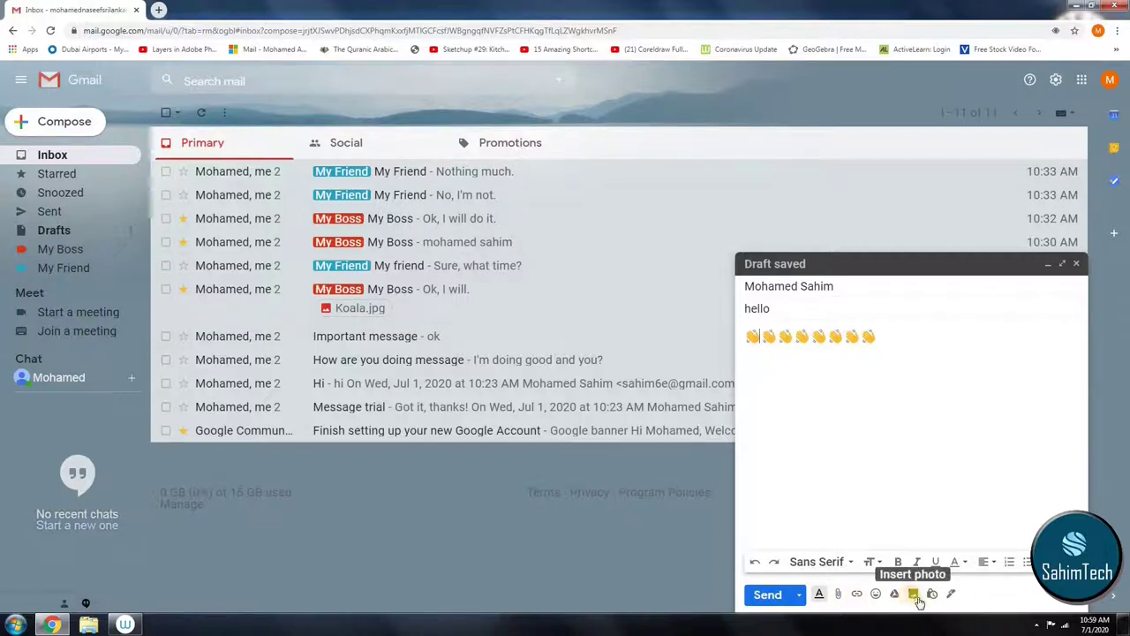
Step: Start a new signature in signature settings, then discard the unsaved changes and return to the inbox
{"action": "left_click", "coordinate": [949, 597]}
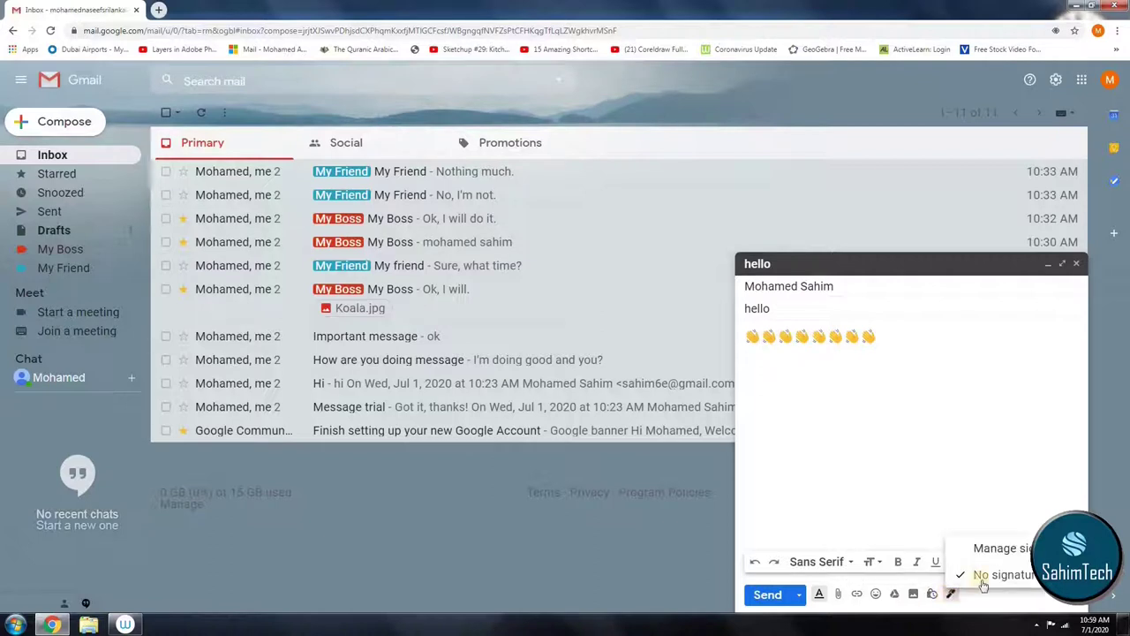
{"action": "left_click", "coordinate": [991, 551]}
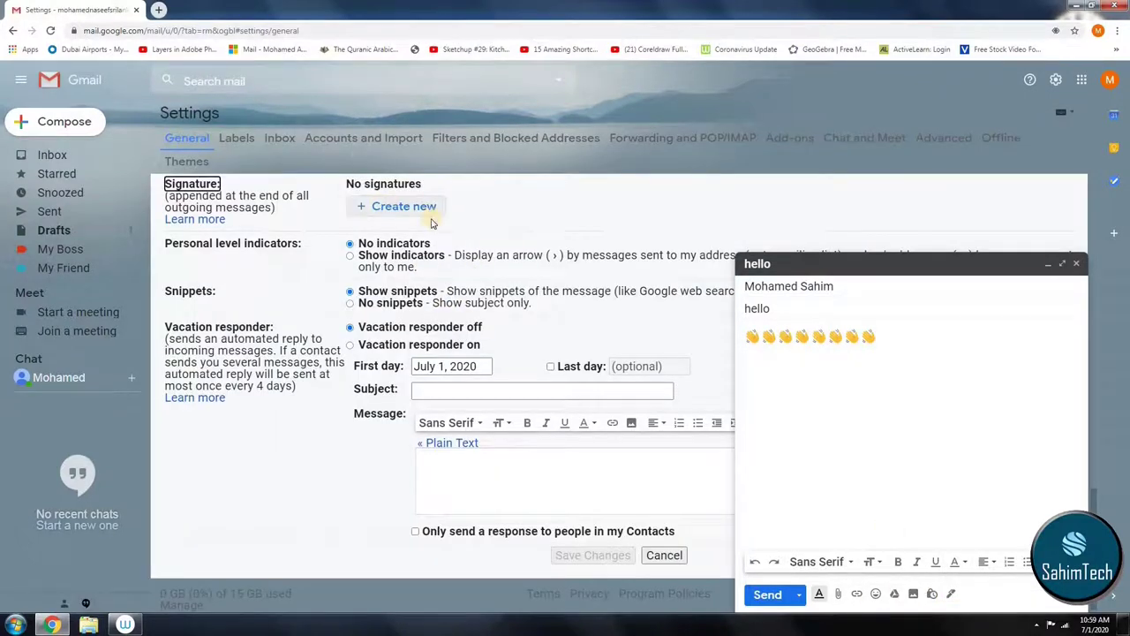
{"action": "left_click", "coordinate": [420, 212]}
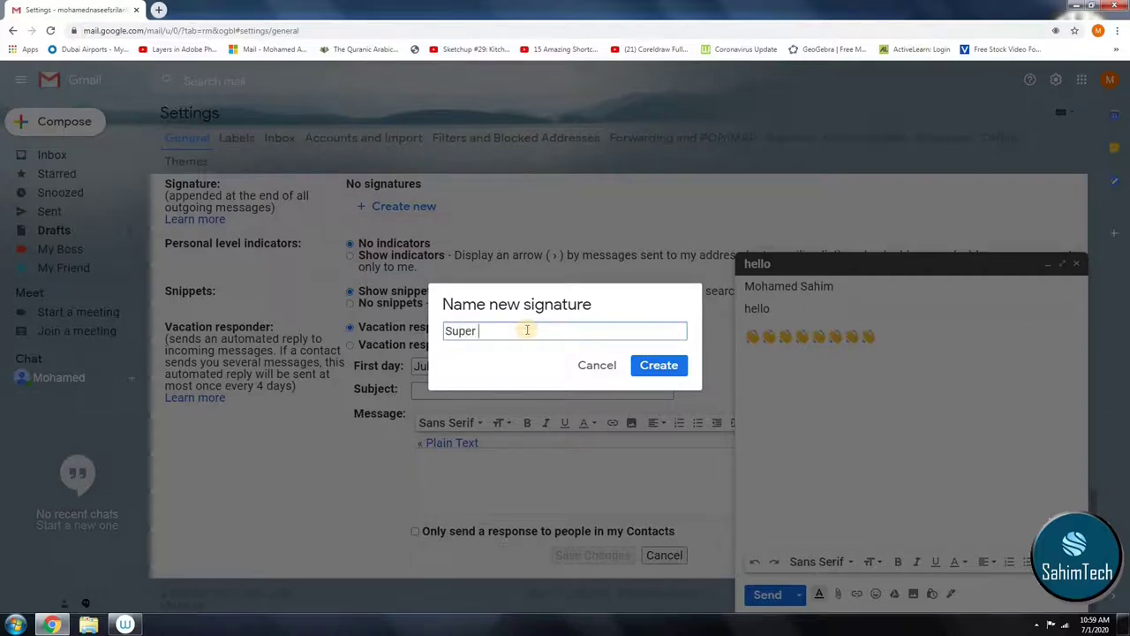
{"action": "left_click", "coordinate": [676, 364]}
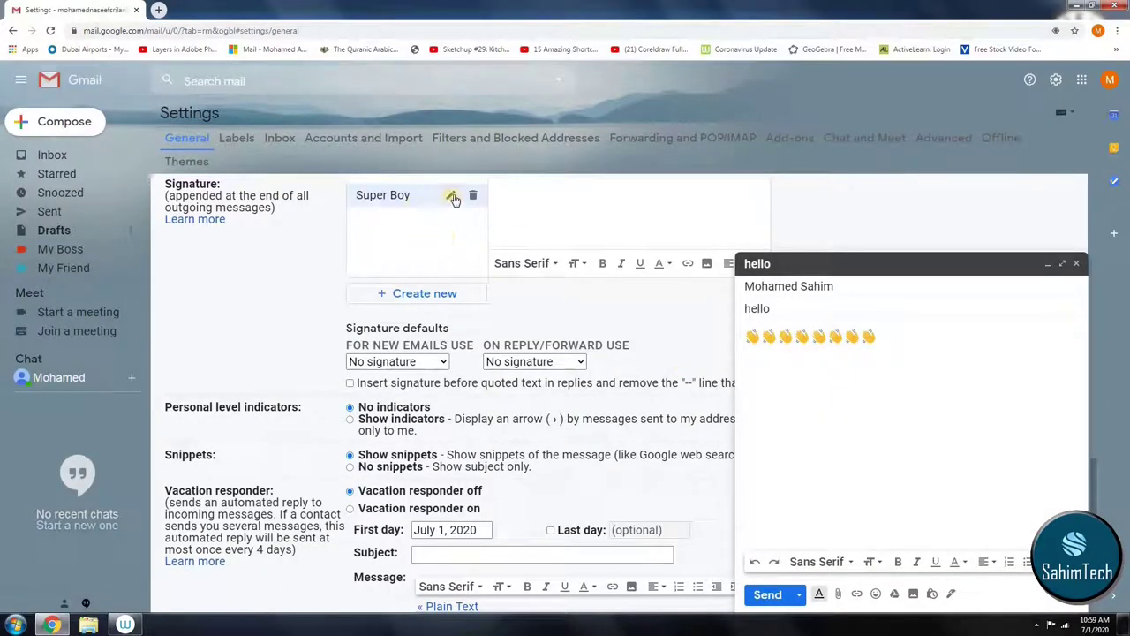
{"action": "left_click", "coordinate": [50, 152]}
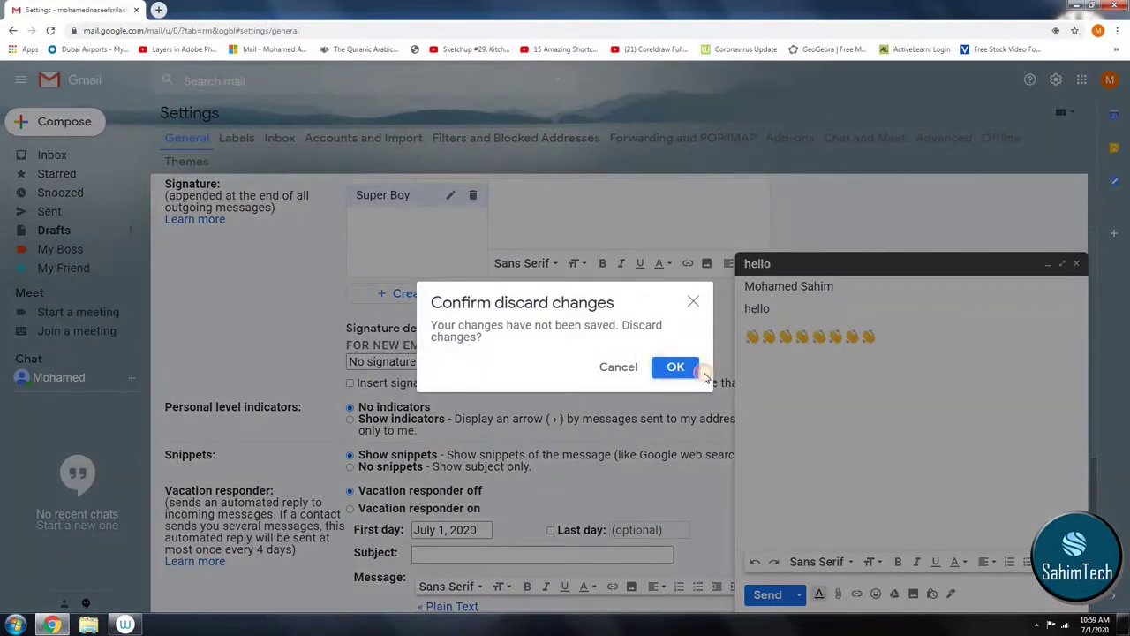
{"action": "left_click", "coordinate": [675, 366]}
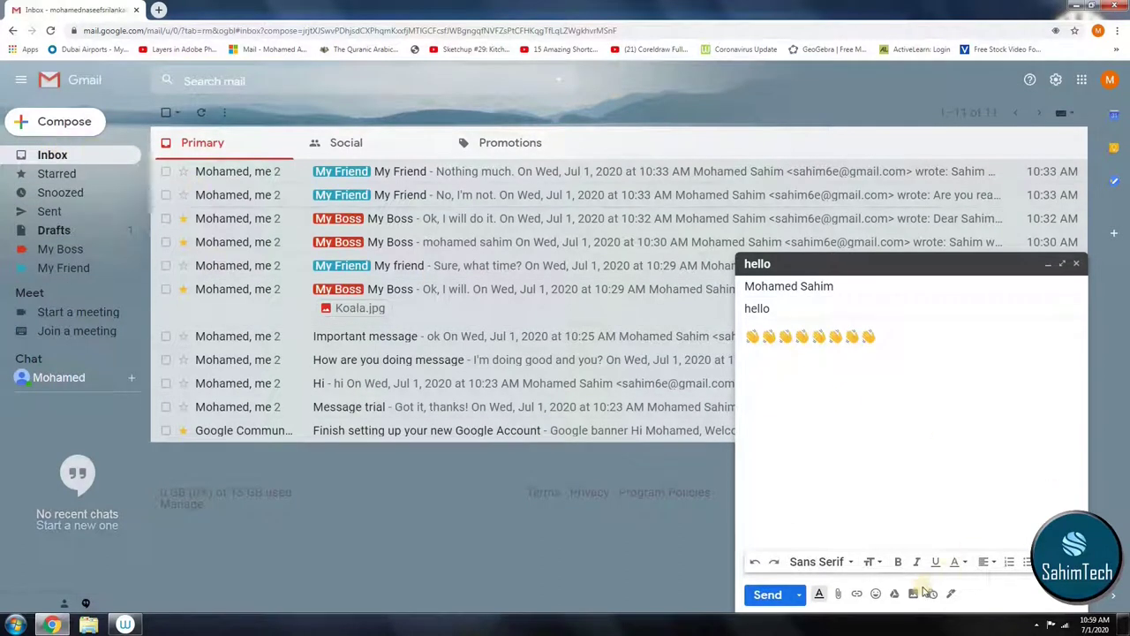
Step: Create a signature named 'Super Boy' and save the settings changes
{"action": "left_click", "coordinate": [950, 593]}
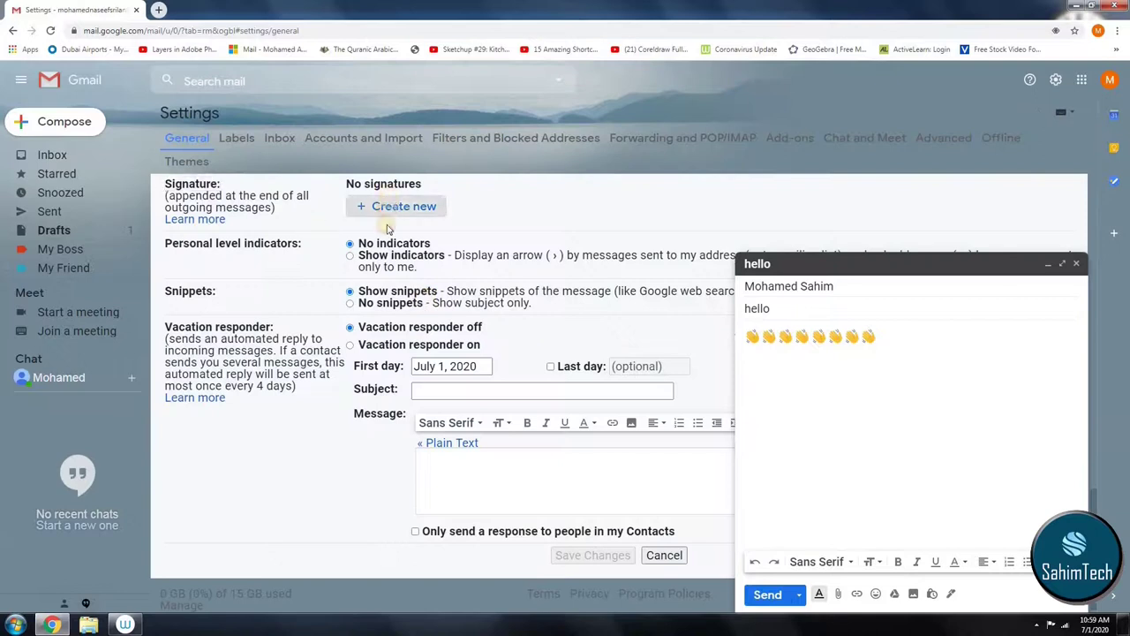
{"action": "left_click", "coordinate": [393, 208]}
{"action": "type", "text": "Super Bo"}
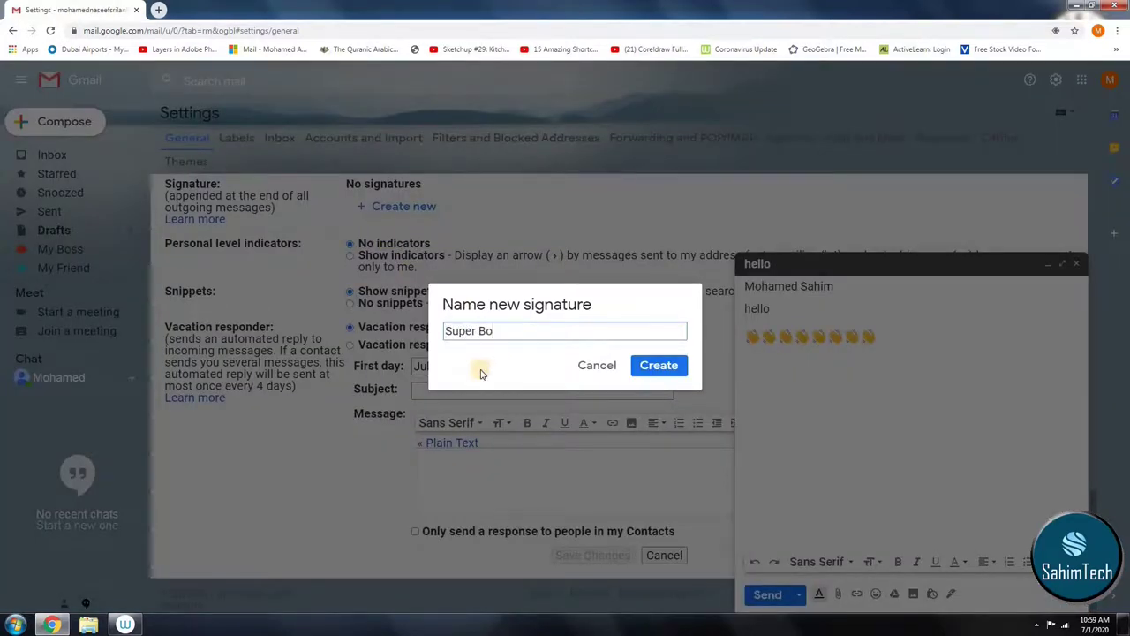
{"action": "type", "text": "y"}
{"action": "left_click", "coordinate": [661, 365]}
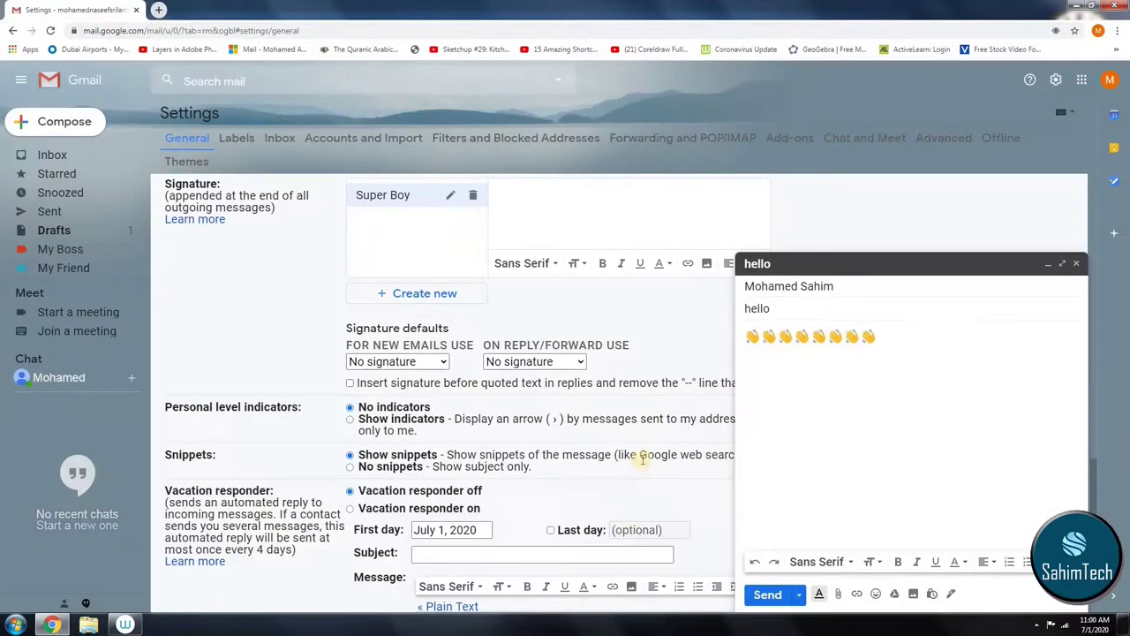
{"action": "scroll", "coordinate": [631, 541], "scroll_direction": "down", "scroll_amount": 2}
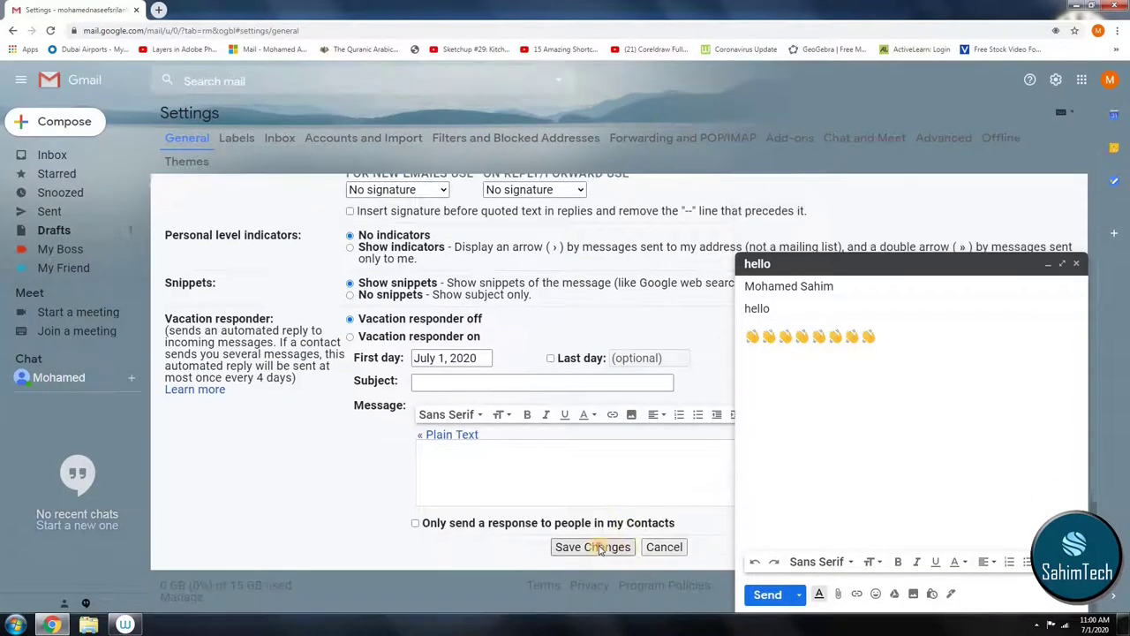
{"action": "left_click", "coordinate": [600, 547]}
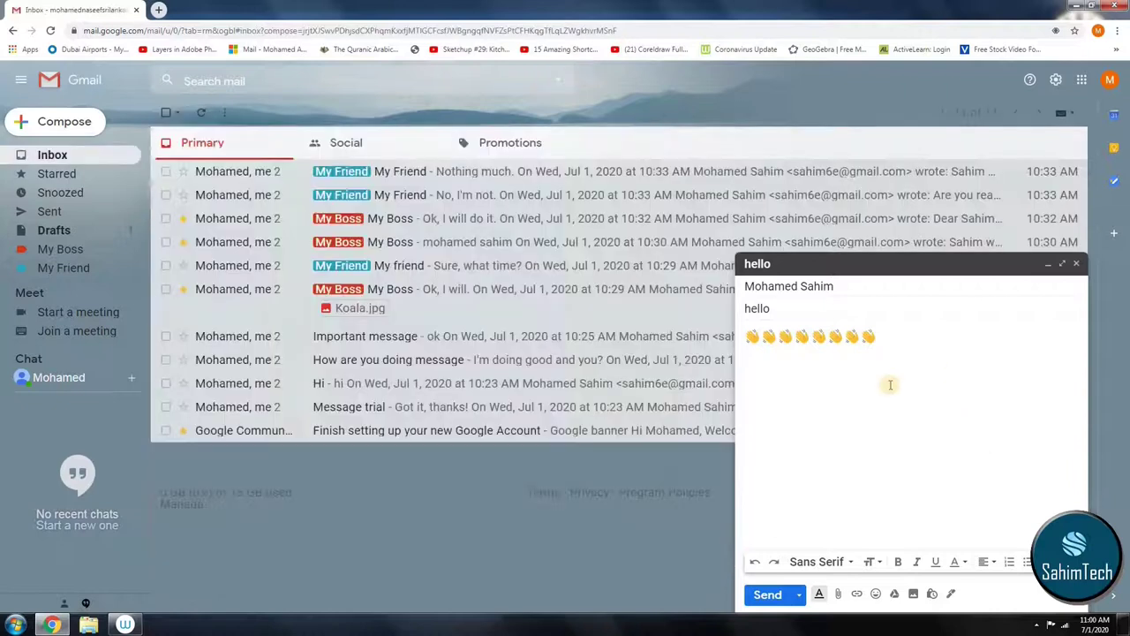
Step: Type hello after the wave emojis and check the available signature choices
{"action": "type", "text": "H"}
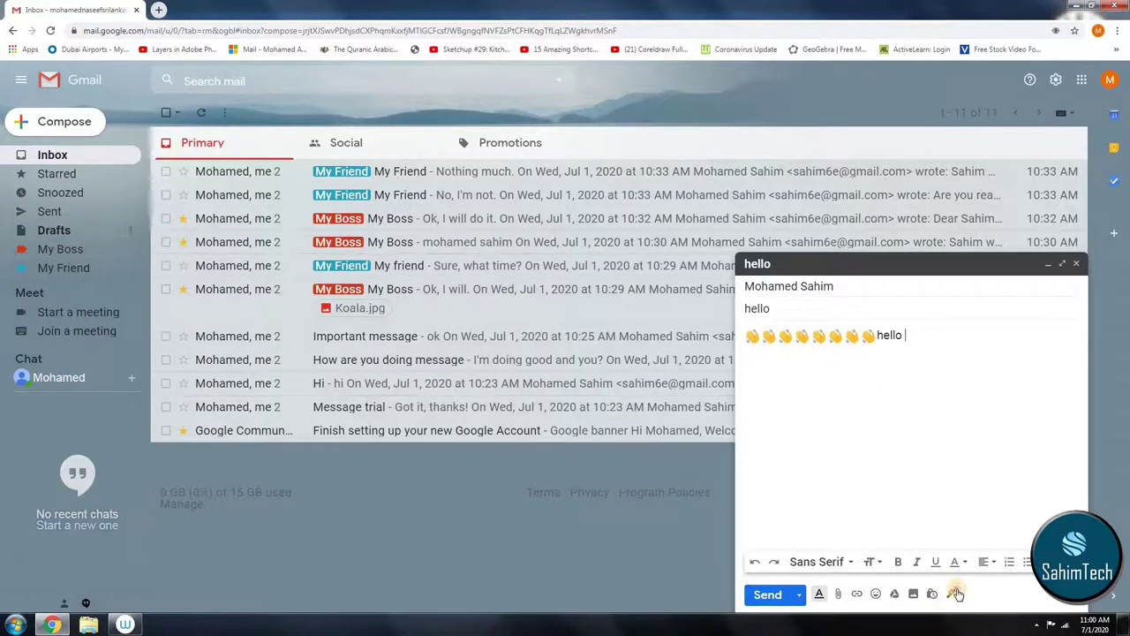
{"action": "left_click", "coordinate": [951, 594]}
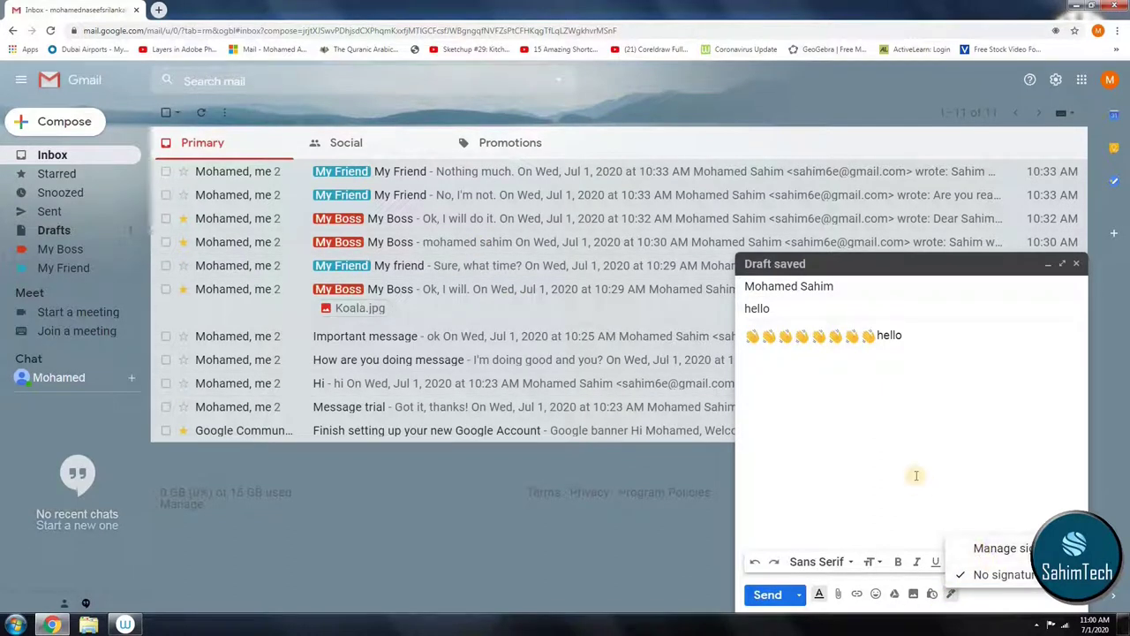
{"action": "left_click", "coordinate": [873, 488]}
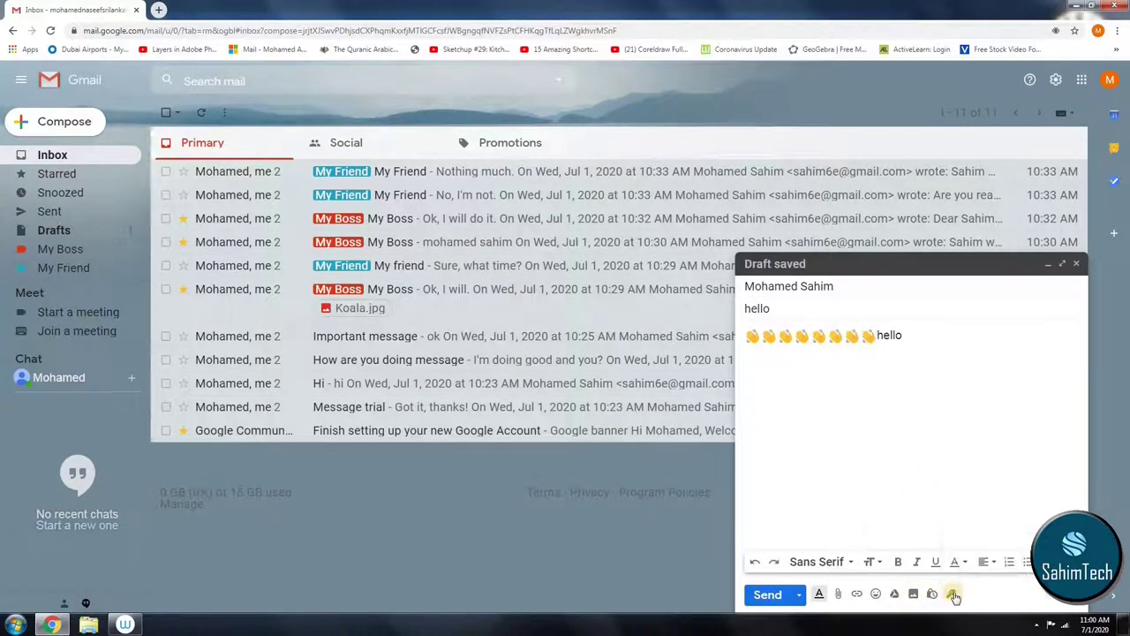
{"action": "left_click", "coordinate": [950, 594]}
{"action": "left_click", "coordinate": [1003, 576]}
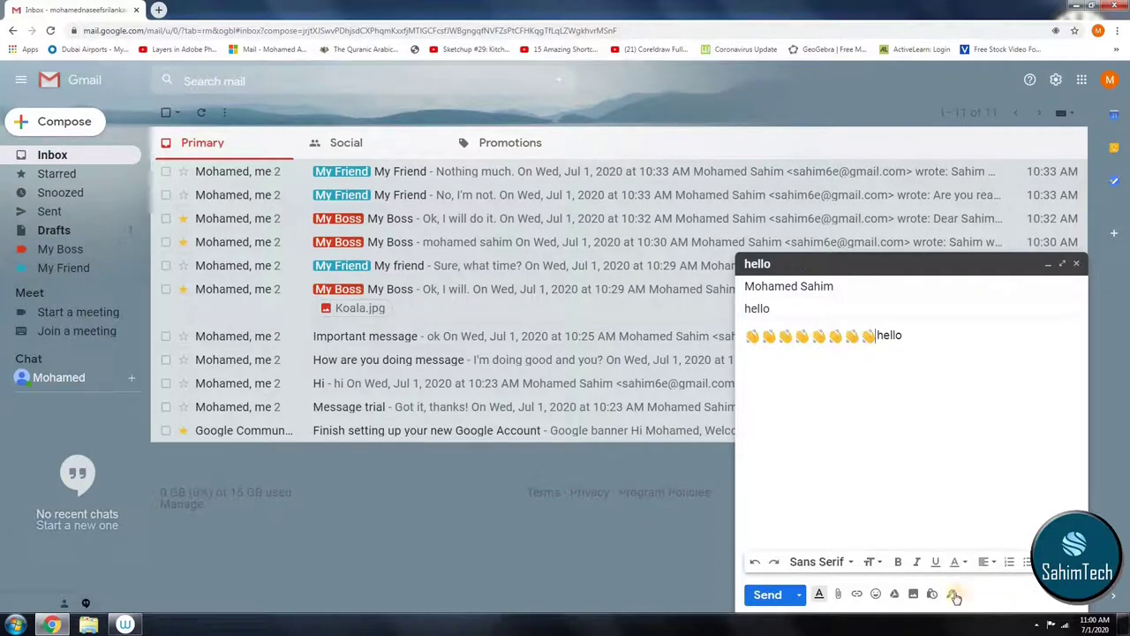
{"action": "left_click", "coordinate": [952, 593]}
{"action": "left_click", "coordinate": [767, 595]}
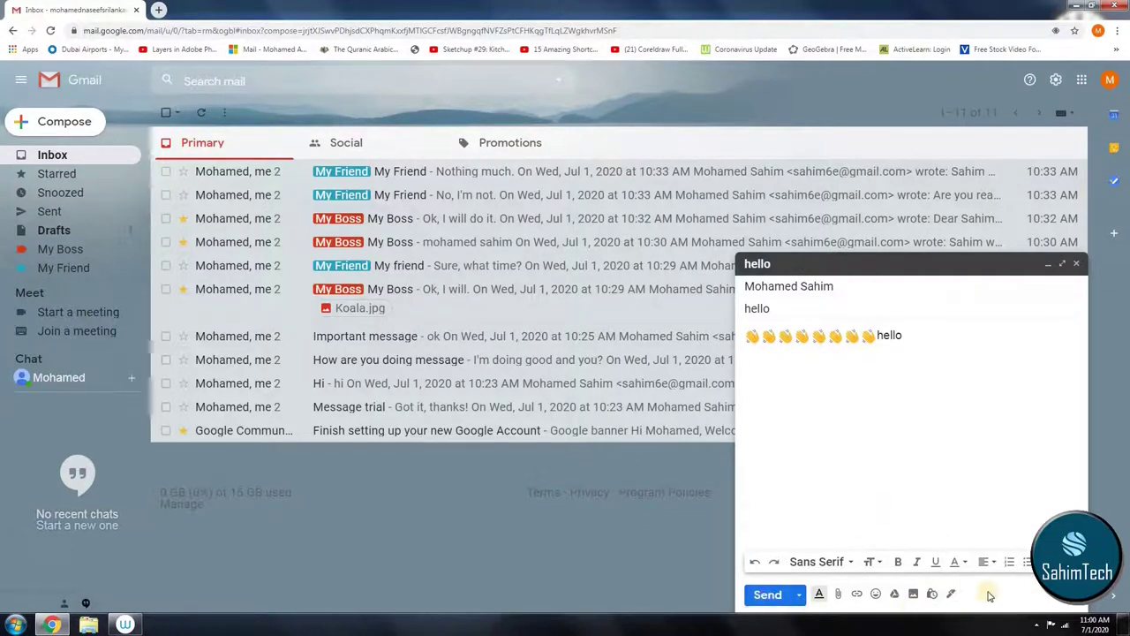
Step: Close the signature choices and select the word hello after the emojis
{"action": "left_click", "coordinate": [952, 593]}
{"action": "left_click", "coordinate": [952, 594]}
{"action": "left_click", "coordinate": [951, 595]}
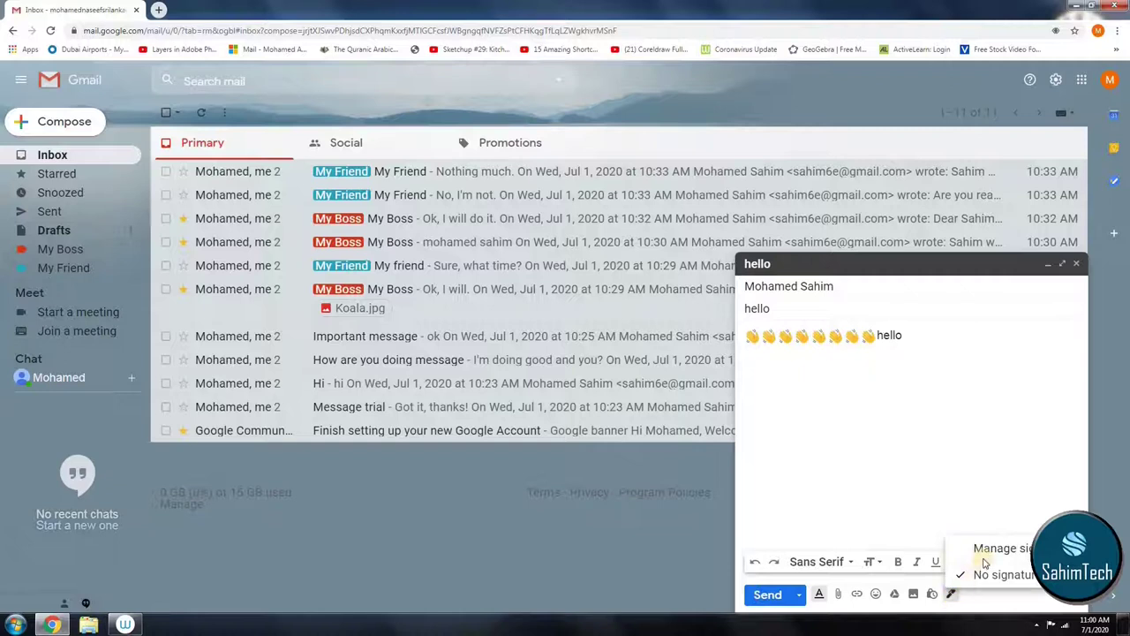
{"action": "left_click", "coordinate": [979, 574]}
{"action": "left_click", "coordinate": [762, 597]}
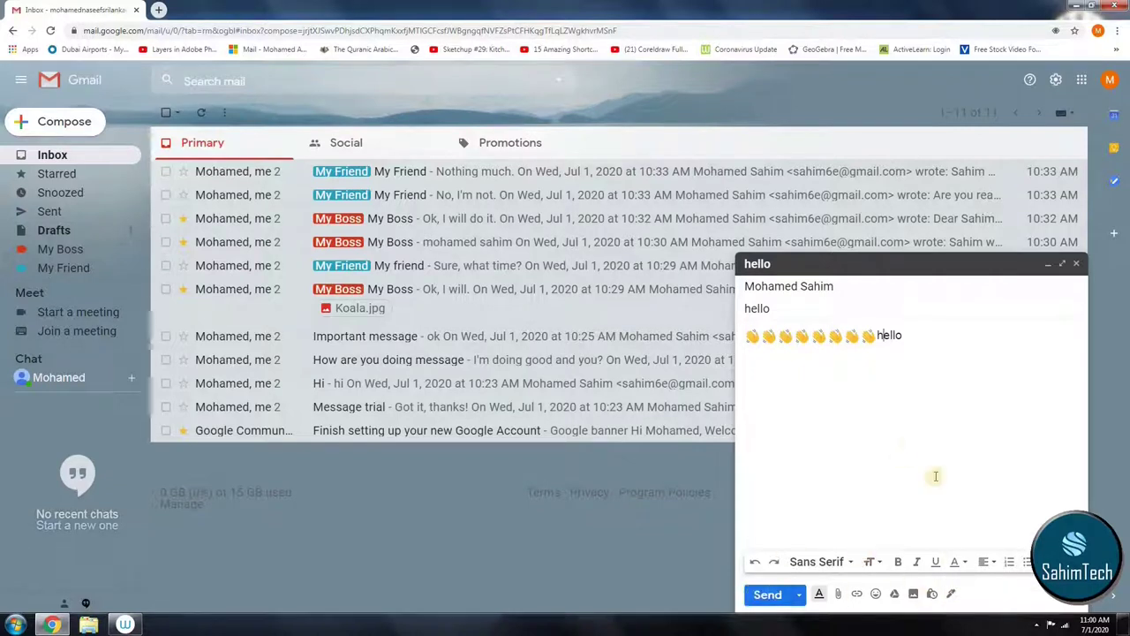
{"action": "left_click_drag", "start_coordinate": [908, 336], "coordinate": [870, 339]}
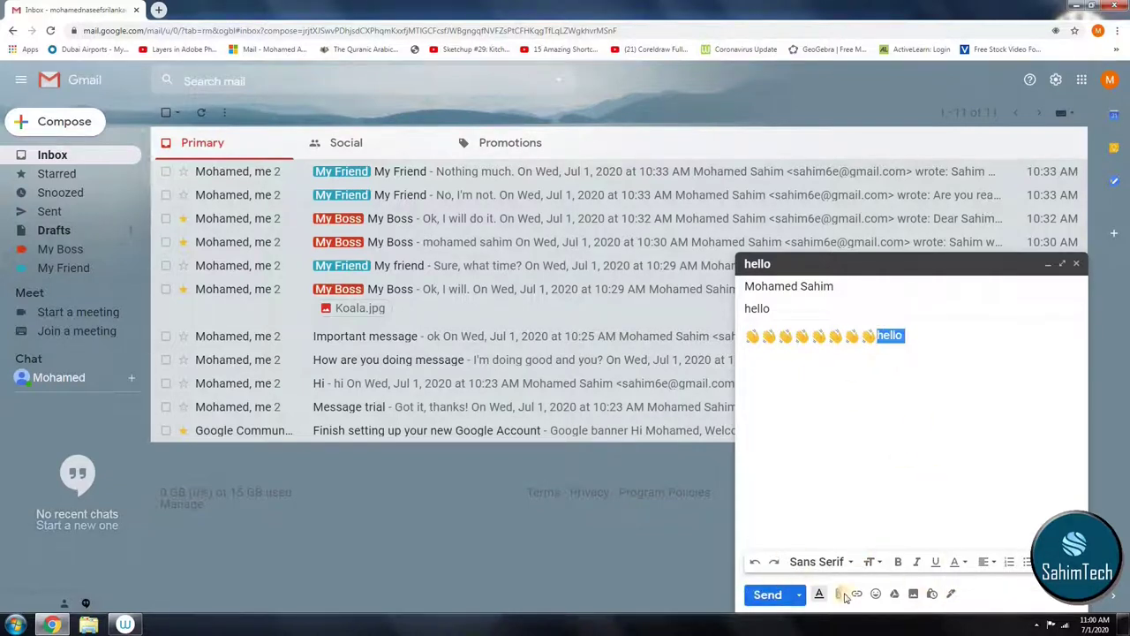
Step: Format hello as Huge, bold, italic, underlined Trebuchet MS in pale grey-blue
{"action": "left_click", "coordinate": [819, 594]}
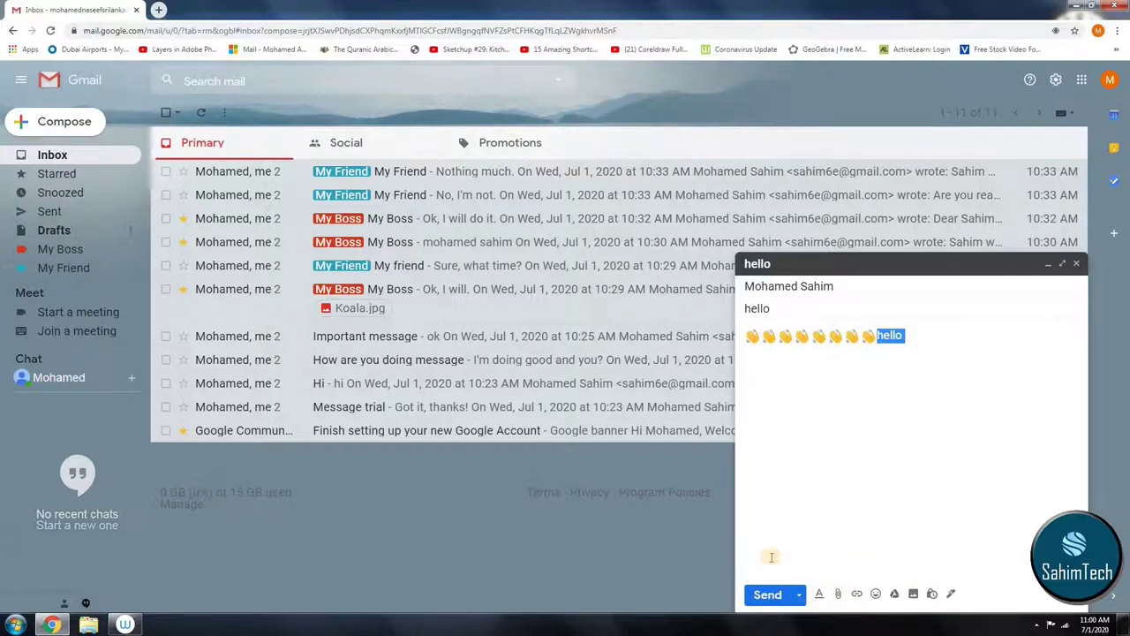
{"action": "left_click", "coordinate": [819, 594]}
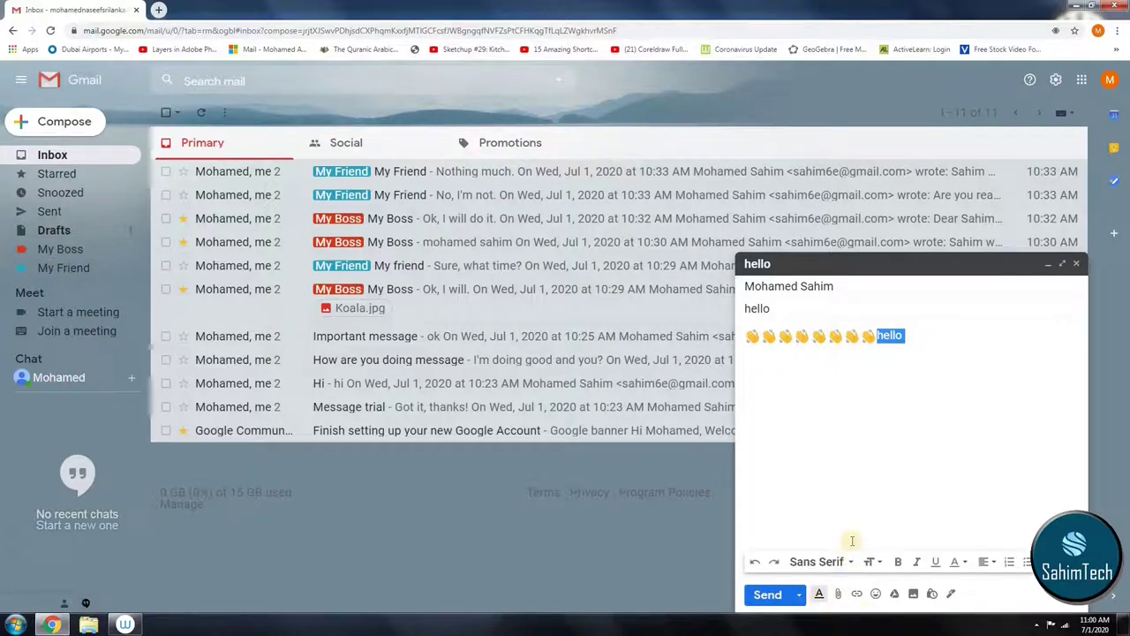
{"action": "left_click", "coordinate": [820, 561]}
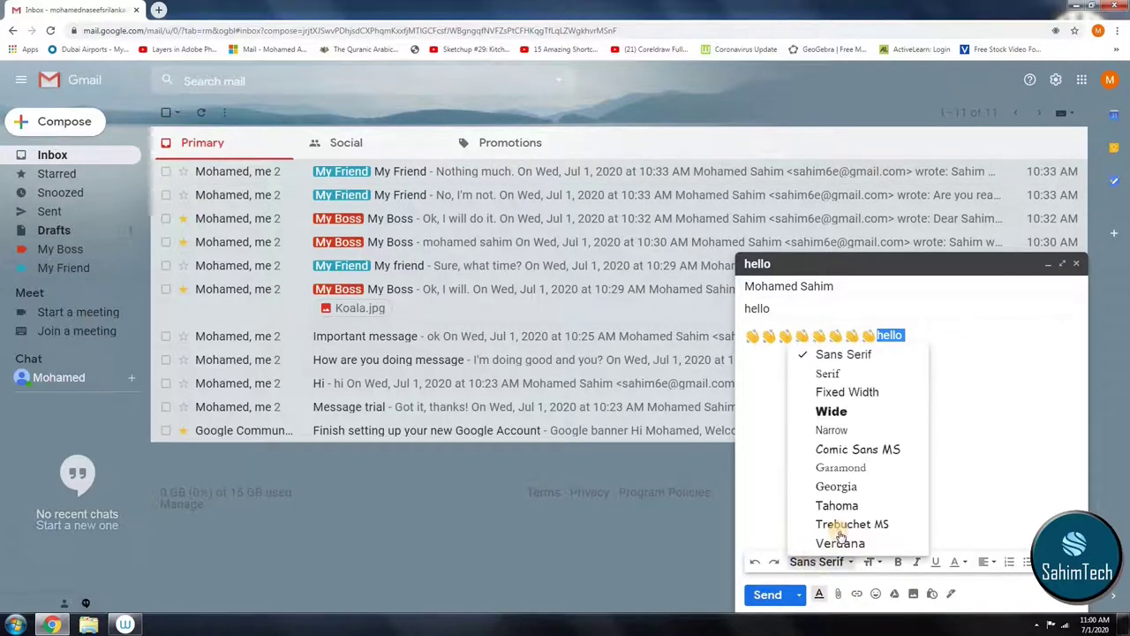
{"action": "left_click", "coordinate": [843, 521]}
{"action": "left_click", "coordinate": [870, 562]}
{"action": "left_click", "coordinate": [891, 540]}
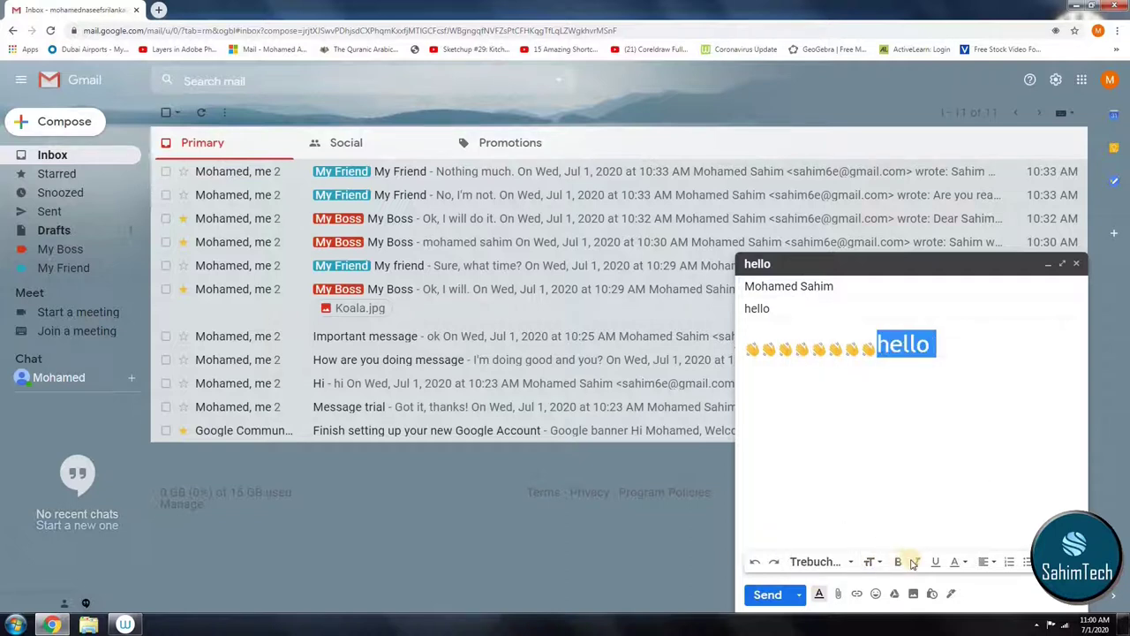
{"action": "left_click", "coordinate": [899, 562]}
{"action": "left_click", "coordinate": [916, 562]}
{"action": "left_click", "coordinate": [935, 562]}
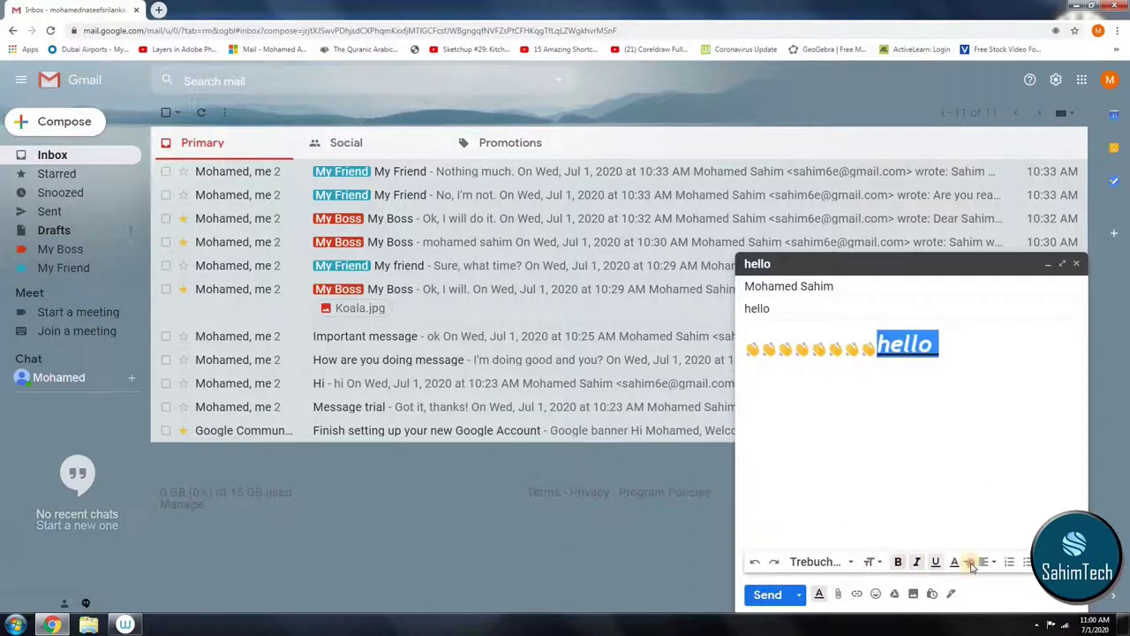
{"action": "left_click", "coordinate": [965, 562]}
{"action": "left_click", "coordinate": [927, 512]}
Step: Turn the emoji and hello line into a numbered list
{"action": "left_click", "coordinate": [1042, 500]}
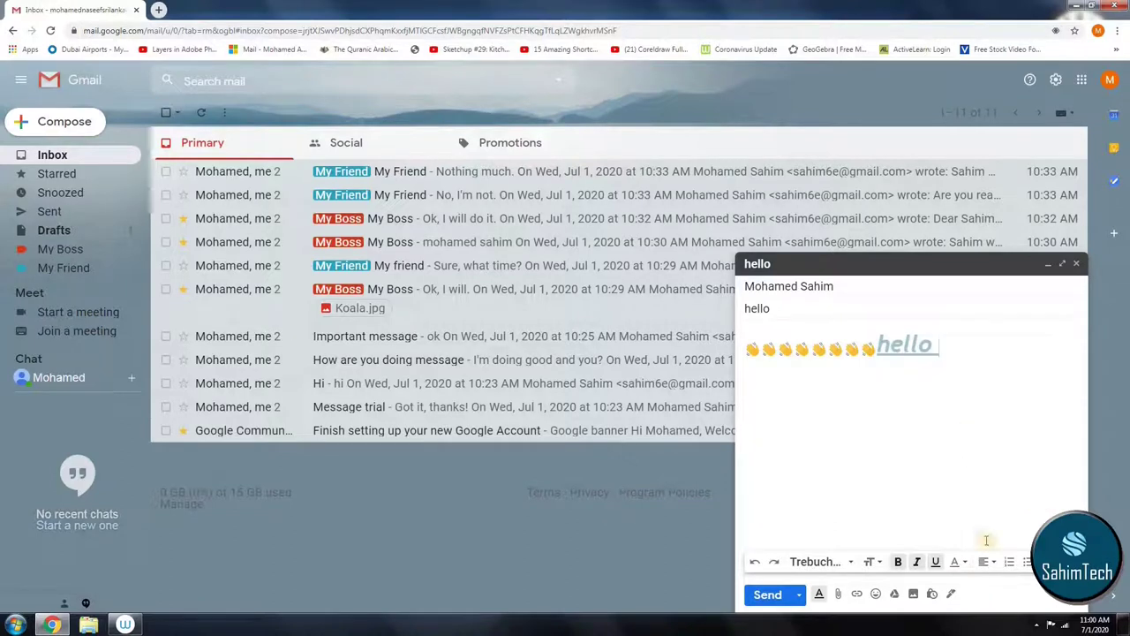
{"action": "left_click", "coordinate": [987, 561]}
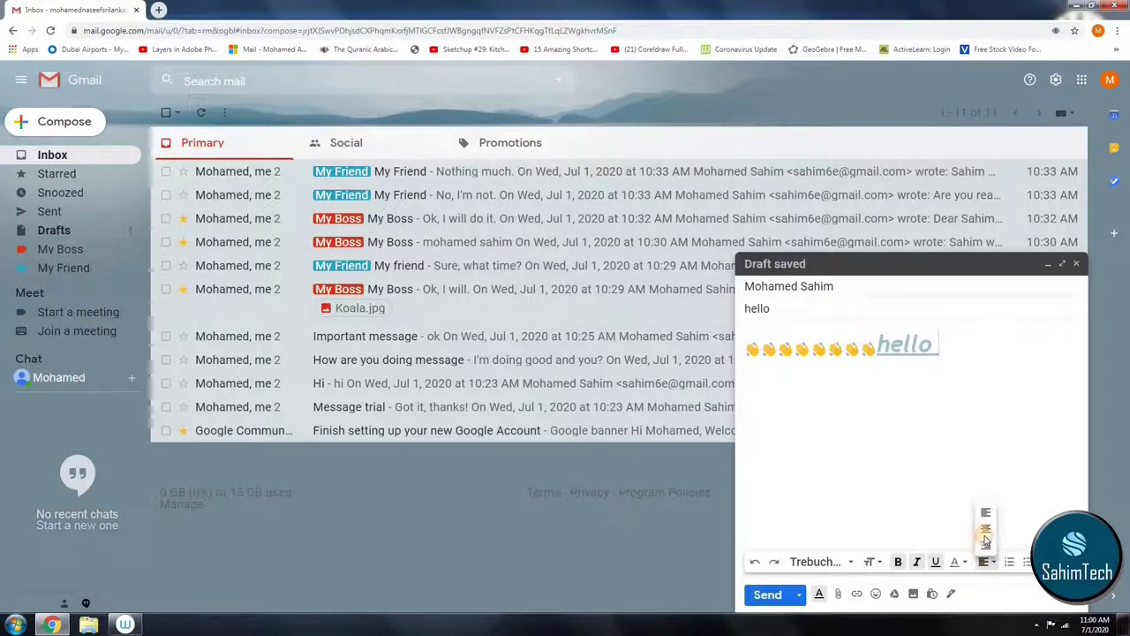
{"action": "left_click", "coordinate": [1008, 562]}
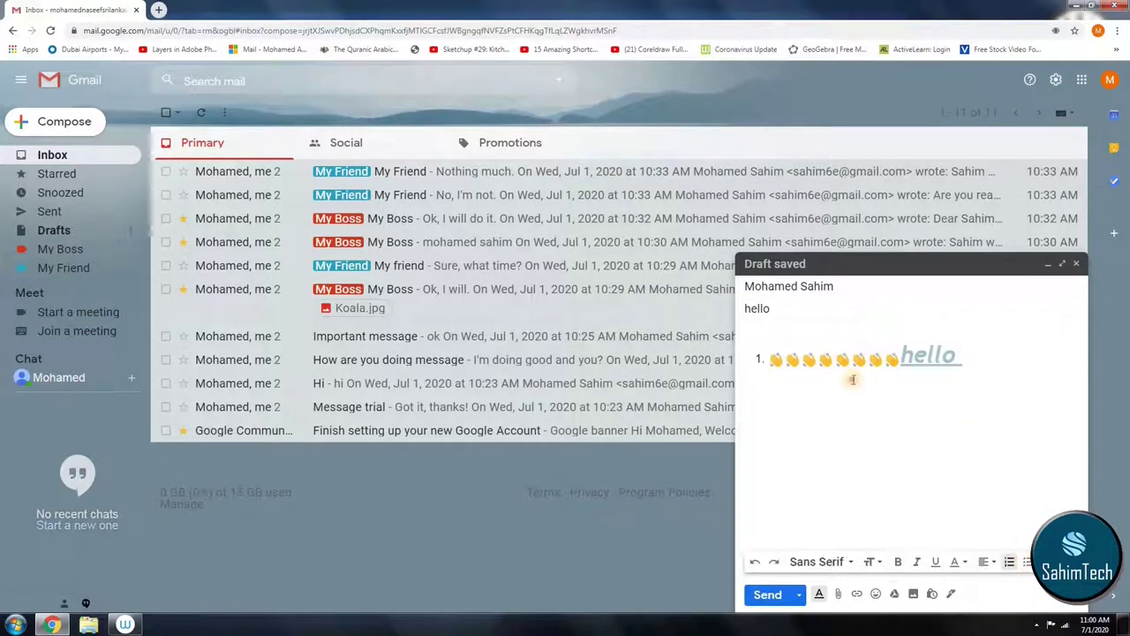
{"action": "left_click", "coordinate": [763, 597]}
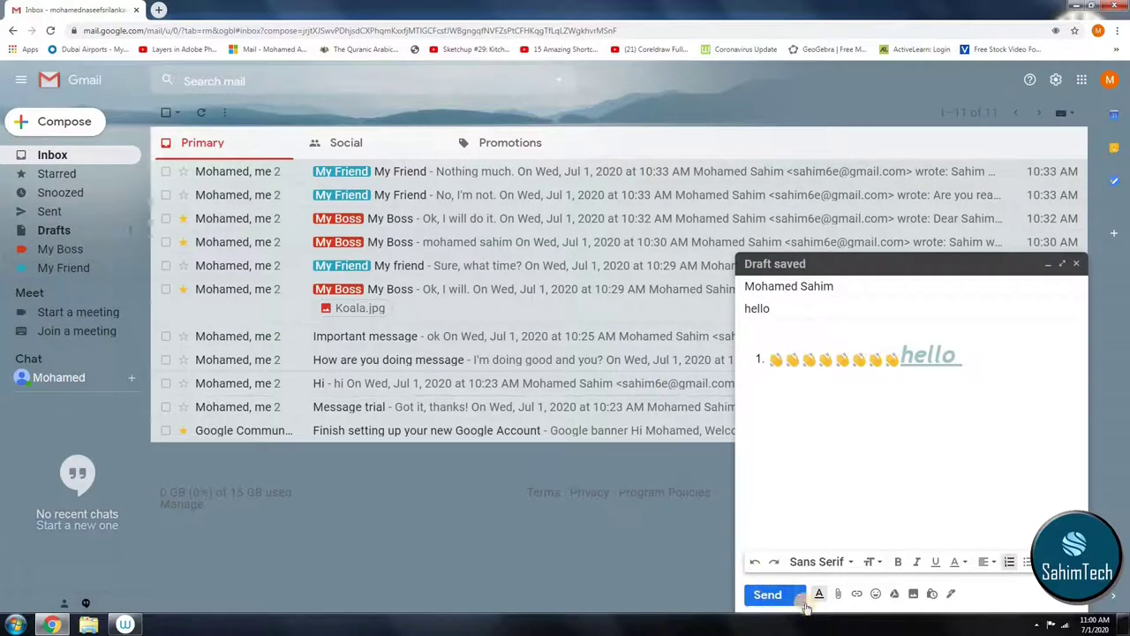
Step: Open the Schedule send dialog, offering times like Tomorrow morning, Jul 2, 8:00 AM
{"action": "left_click", "coordinate": [800, 596]}
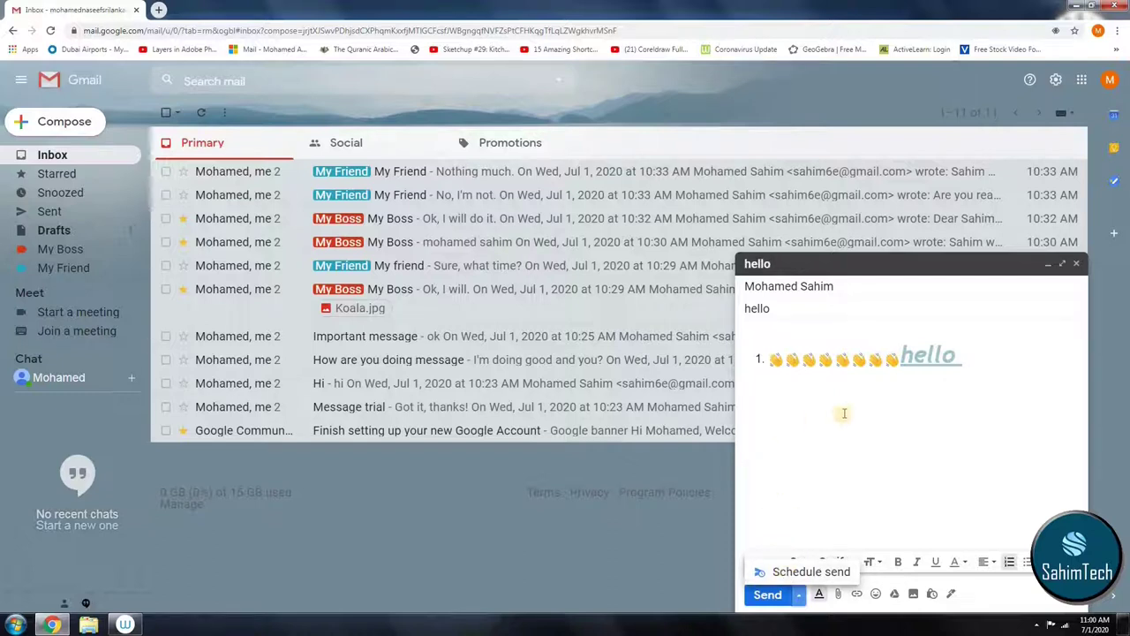
{"action": "left_click", "coordinate": [788, 573]}
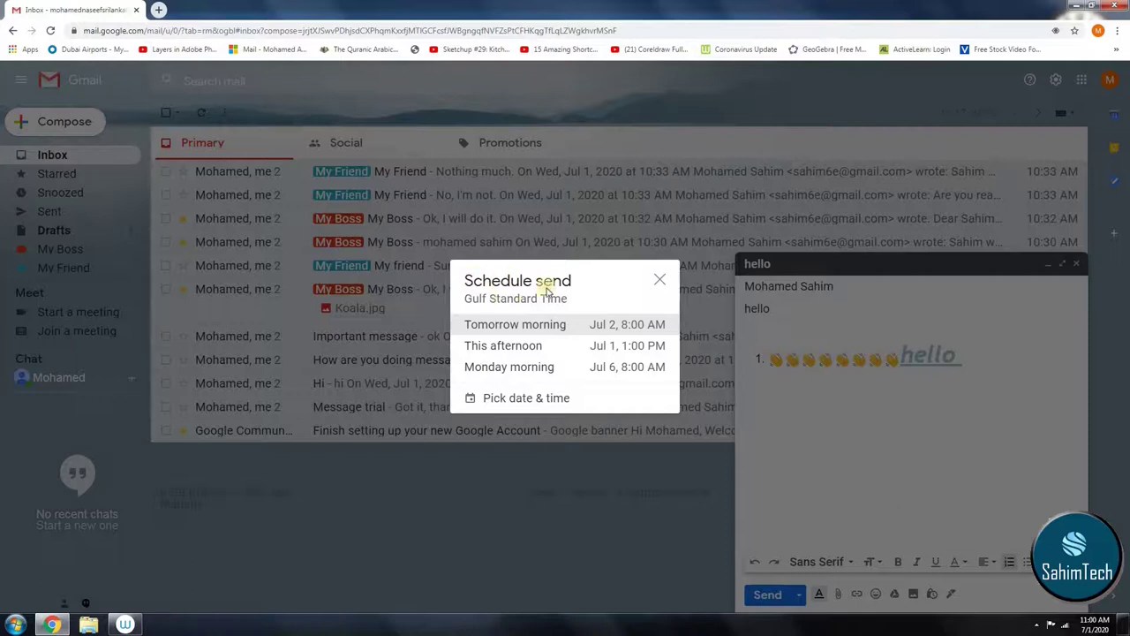
{"action": "left_click_drag", "start_coordinate": [567, 287], "coordinate": [415, 297]}
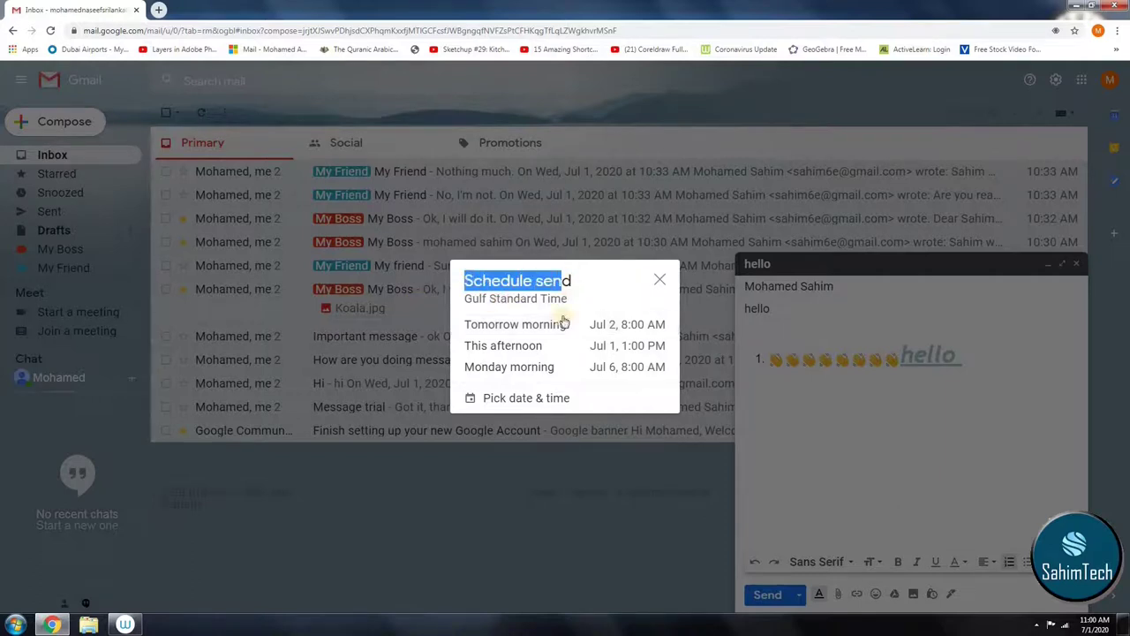
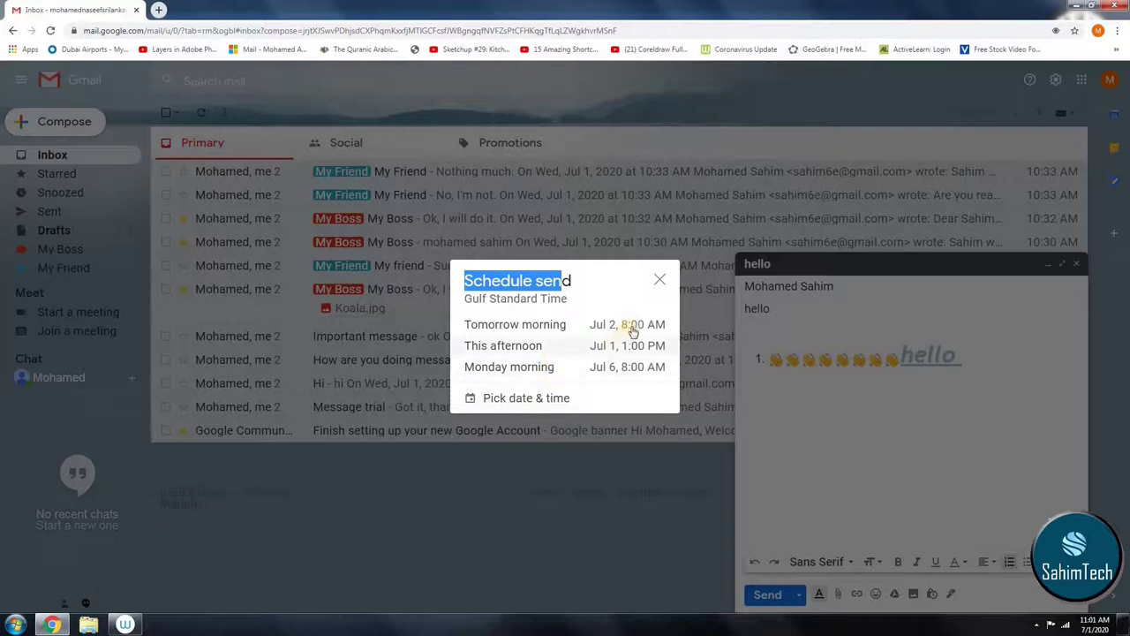
Step: Schedule the hello email for Monday morning and open it from Scheduled
{"action": "left_click", "coordinate": [621, 374]}
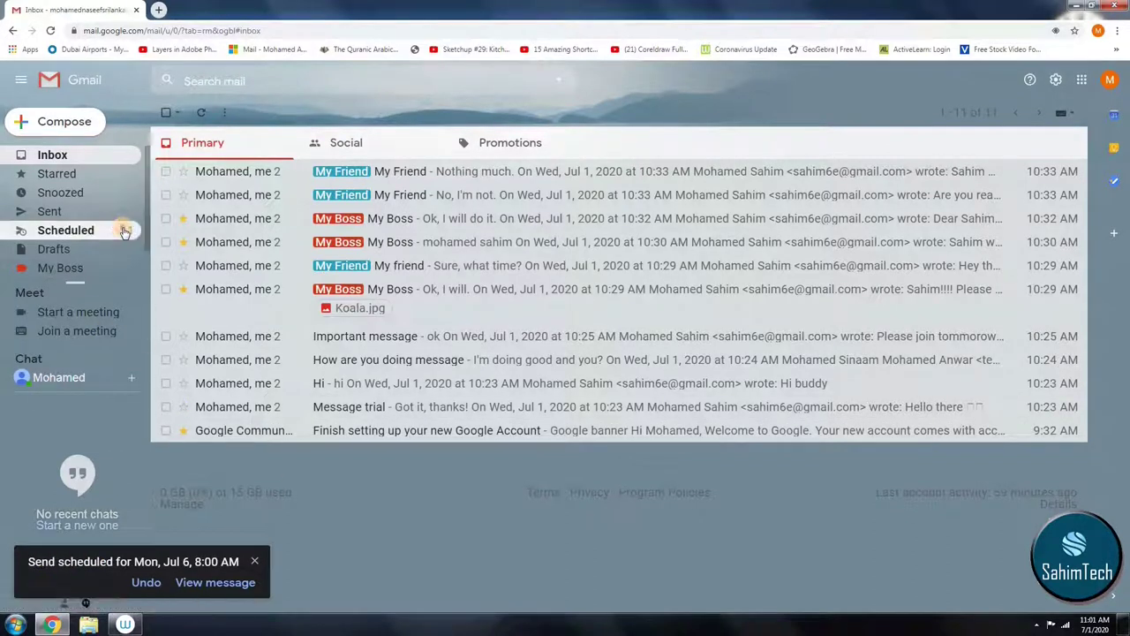
{"action": "left_click", "coordinate": [128, 228]}
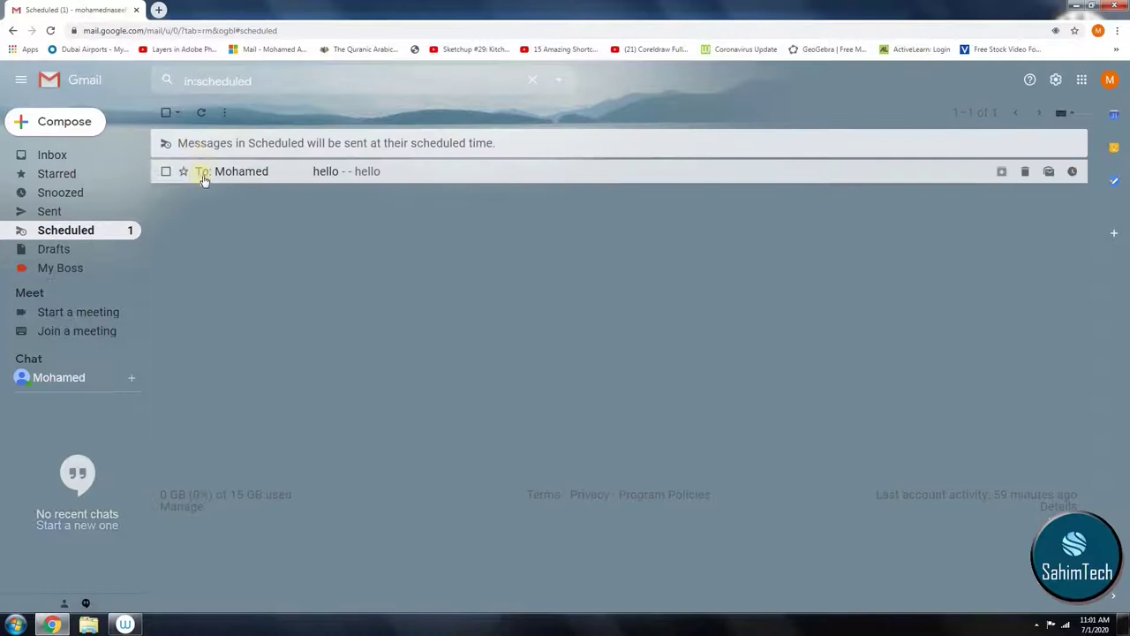
{"action": "left_click", "coordinate": [283, 172]}
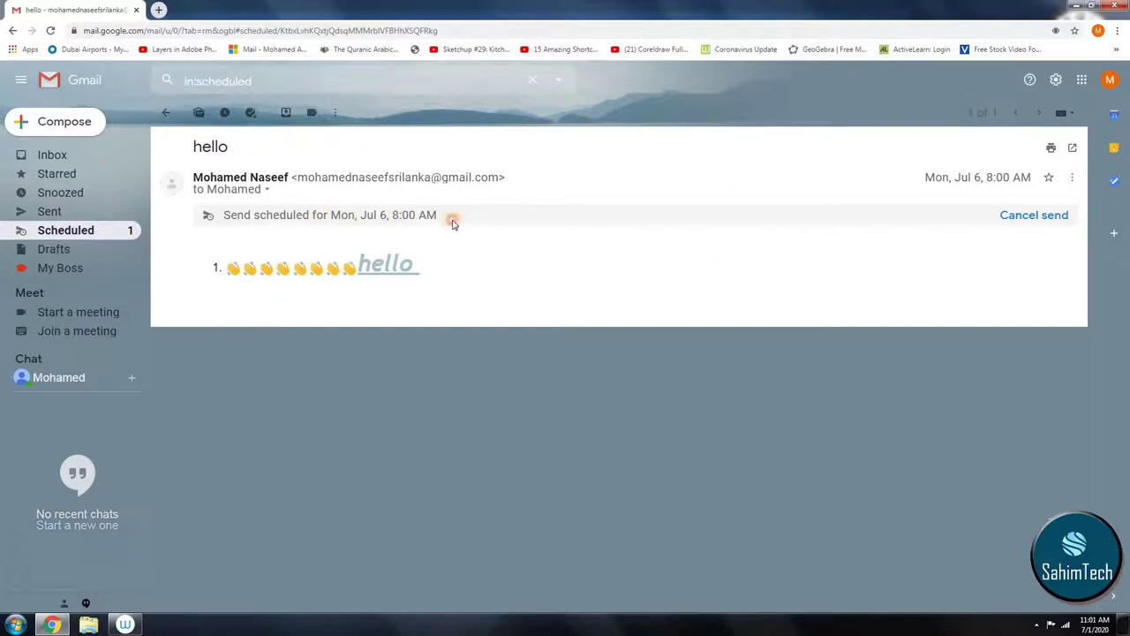
Step: Cancel the hello email's scheduled send and send the reopened draft immediately
{"action": "left_click_drag", "start_coordinate": [452, 223], "coordinate": [462, 218]}
{"action": "left_click", "coordinate": [572, 219]}
{"action": "left_click", "coordinate": [1040, 216]}
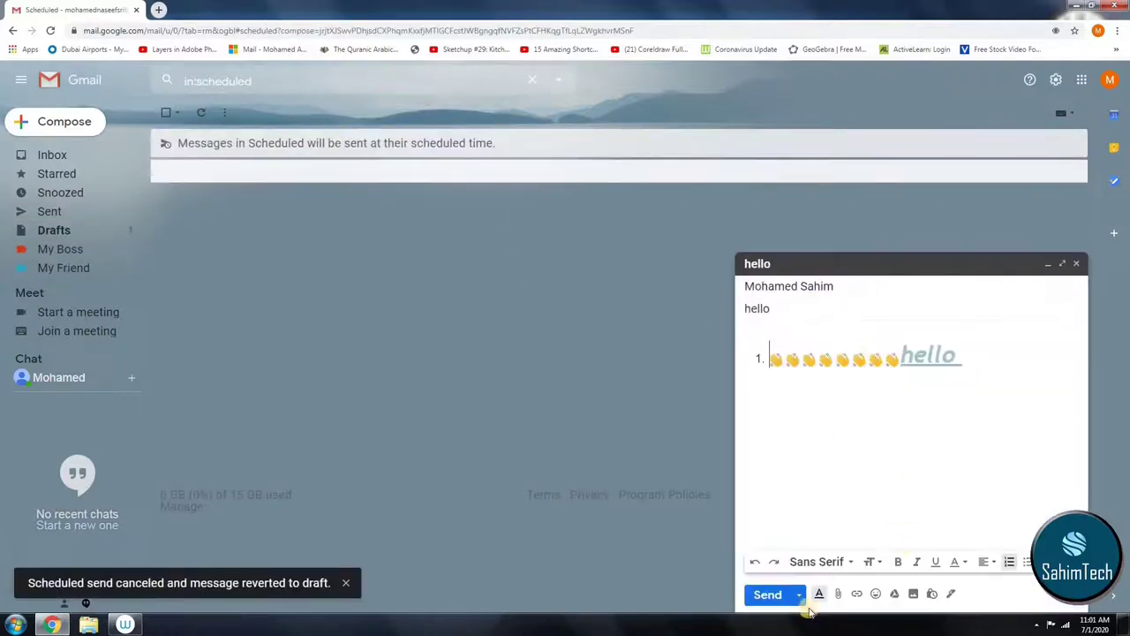
{"action": "left_click", "coordinate": [781, 594]}
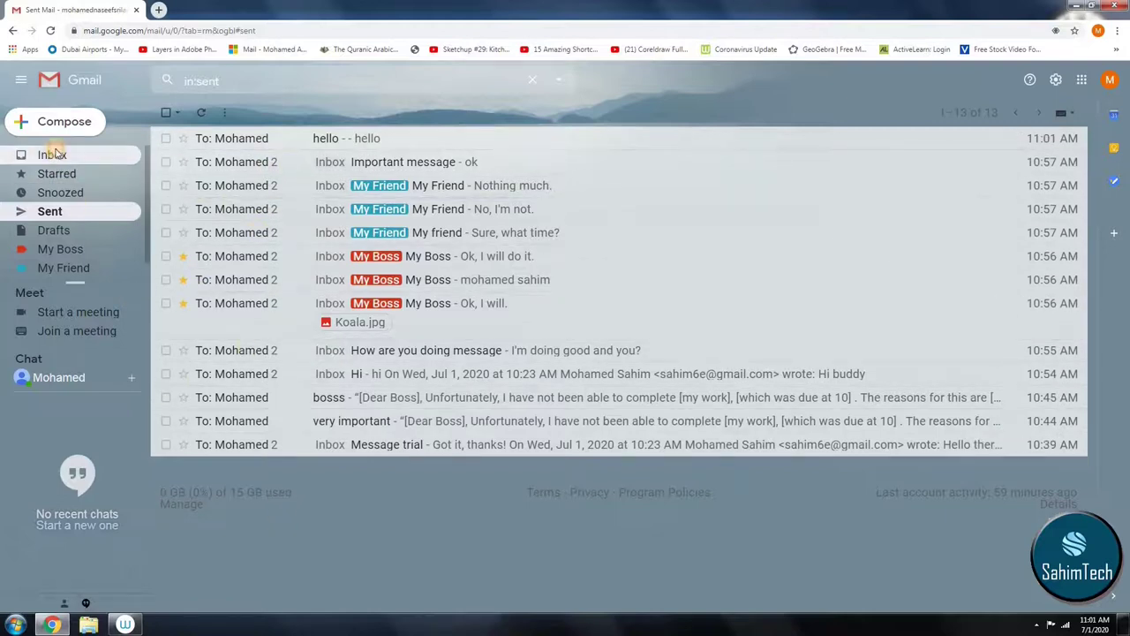
Step: From the inbox's quick settings, try Comfortable and Compact density, then restore Default density
{"action": "left_click", "coordinate": [53, 154]}
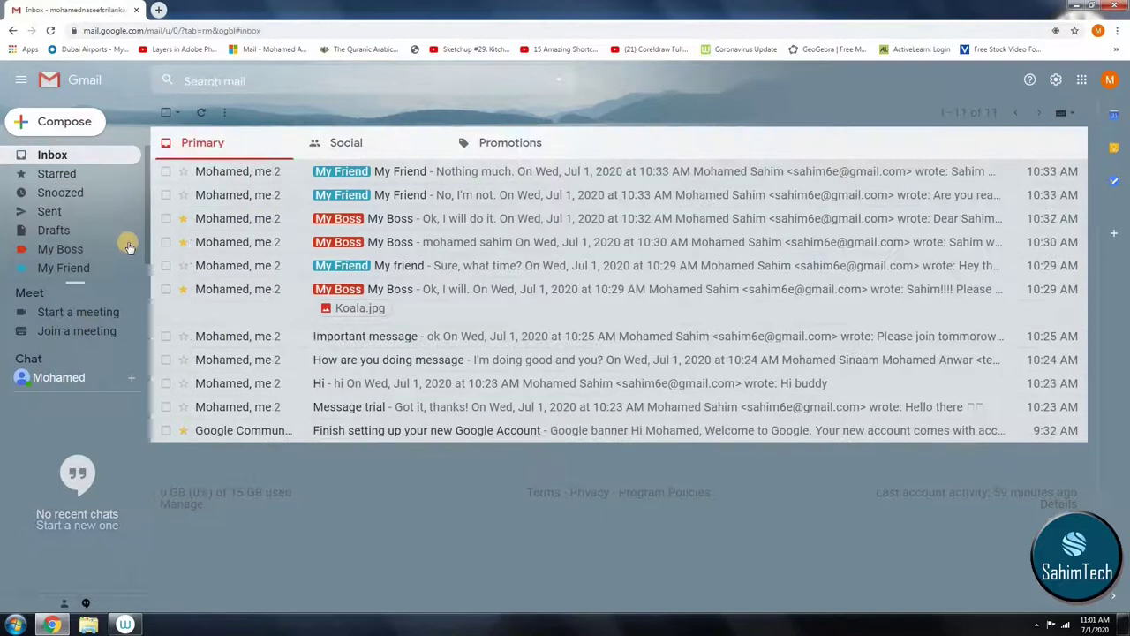
{"action": "left_click", "coordinate": [1056, 80]}
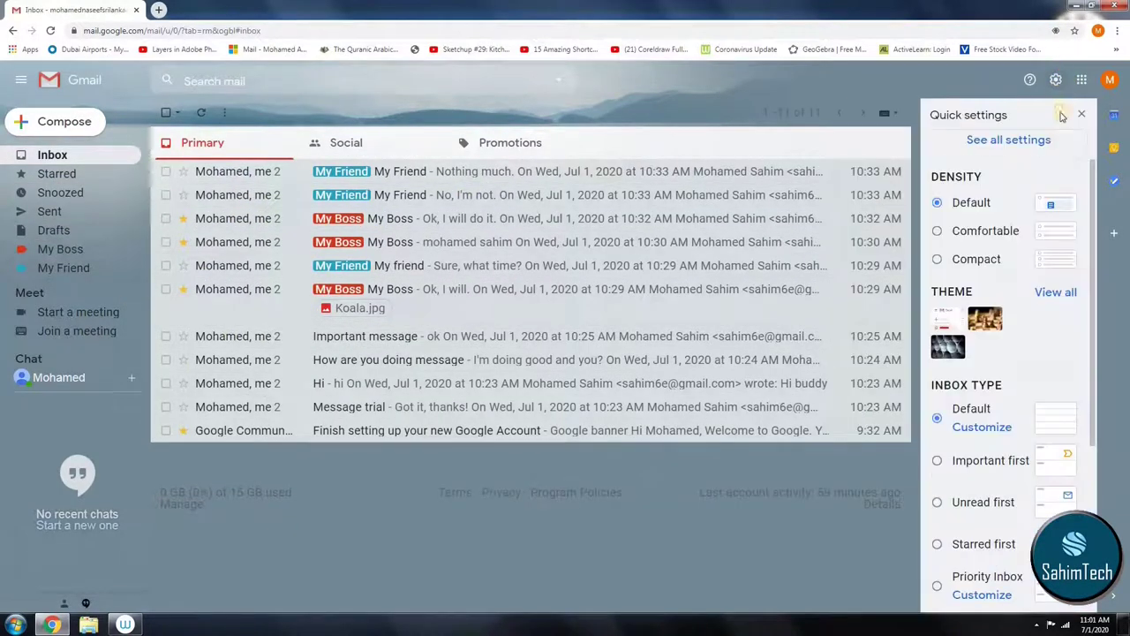
{"action": "left_click", "coordinate": [938, 233]}
{"action": "left_click", "coordinate": [937, 260]}
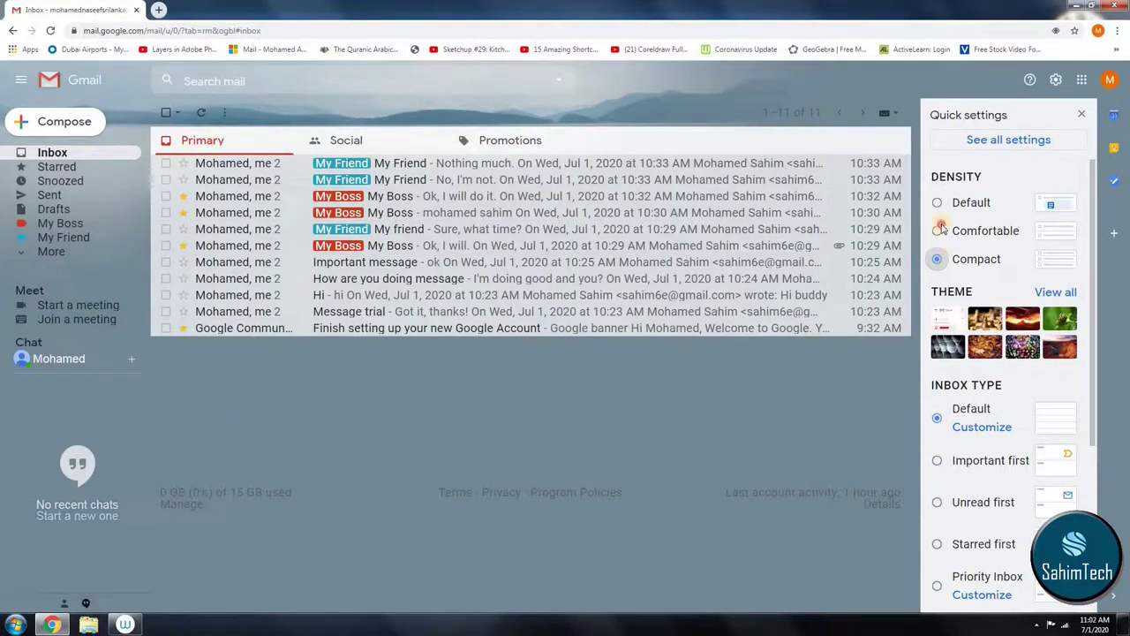
{"action": "left_click", "coordinate": [940, 231]}
{"action": "left_click", "coordinate": [938, 204]}
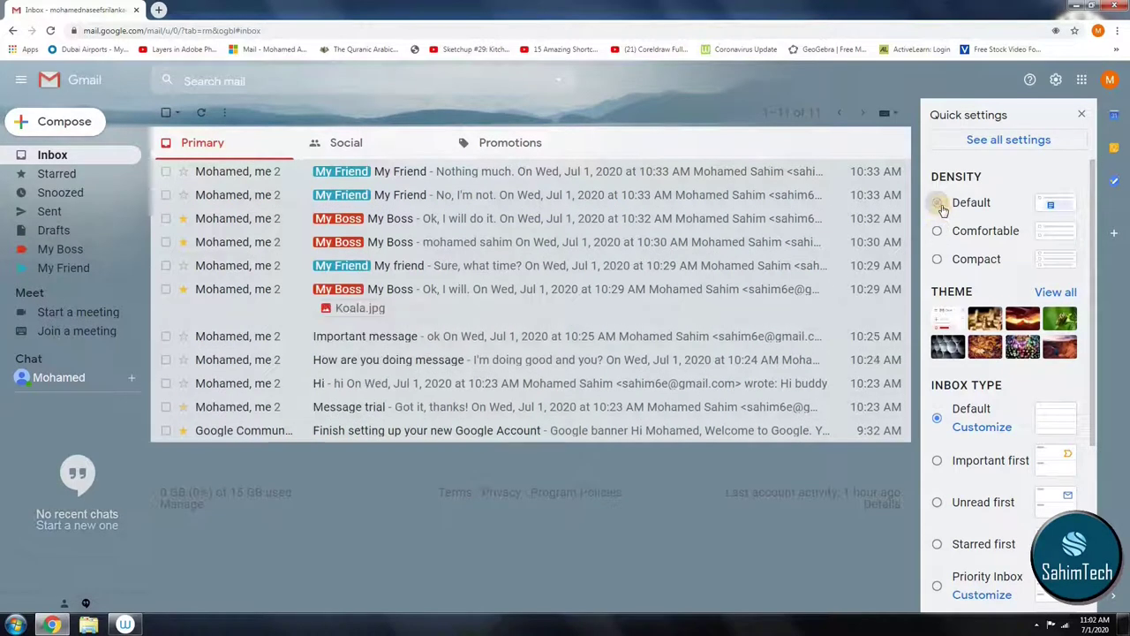
Step: Try the Important first inbox type, then switch back to Default
{"action": "scroll", "coordinate": [1012, 393], "scroll_direction": "down", "scroll_amount": 1}
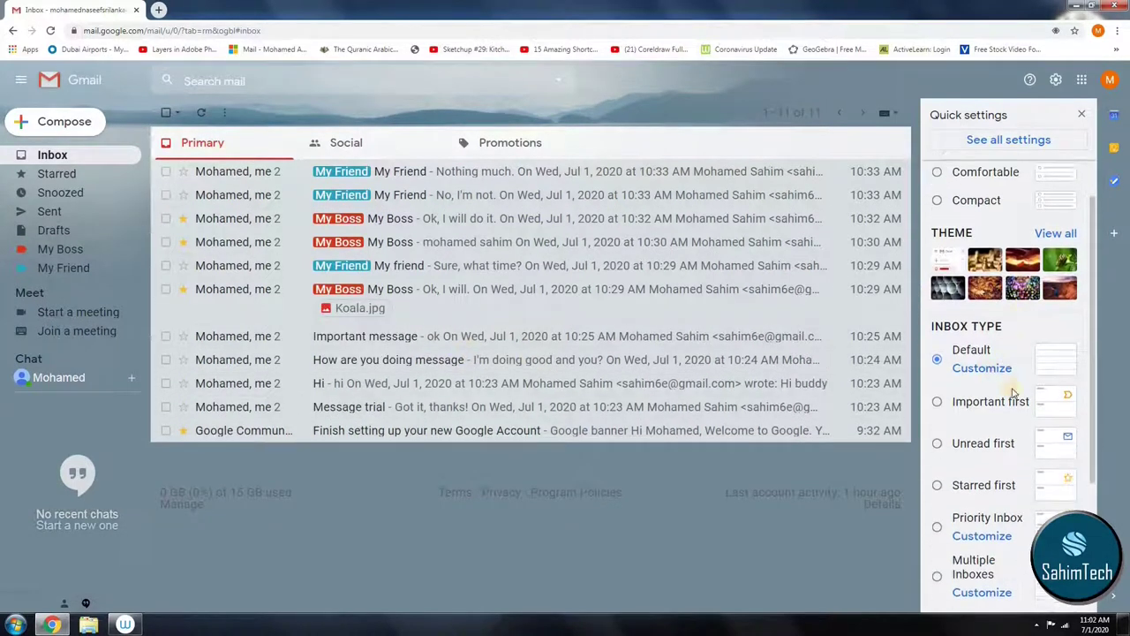
{"action": "left_click", "coordinate": [945, 404]}
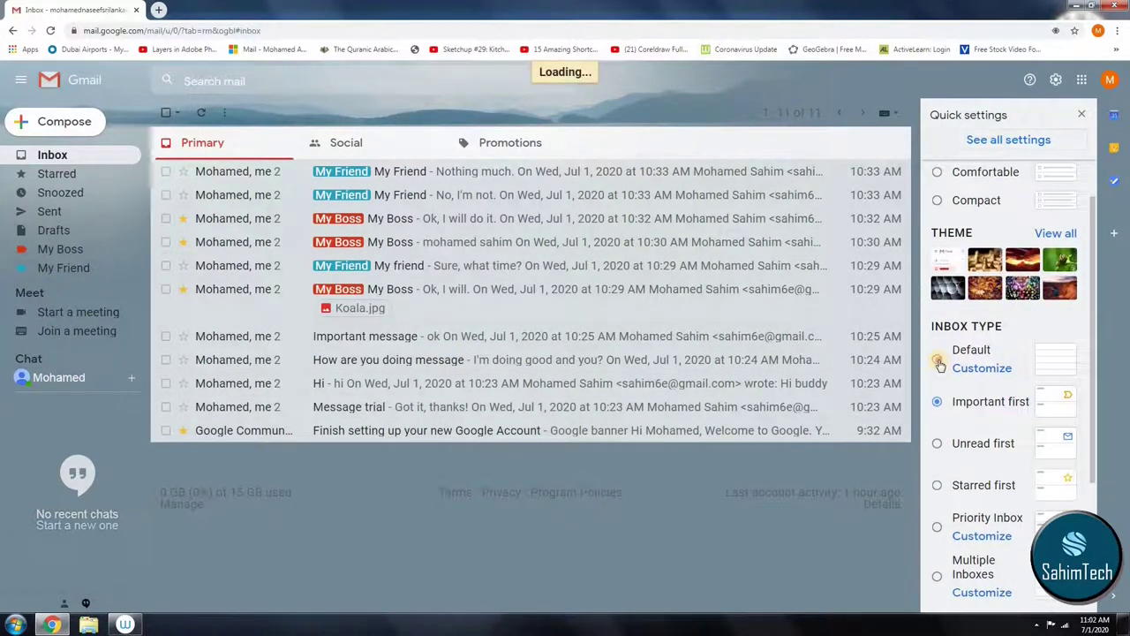
{"action": "left_click", "coordinate": [939, 361]}
{"action": "scroll", "coordinate": [953, 301], "scroll_direction": "down", "scroll_amount": 2}
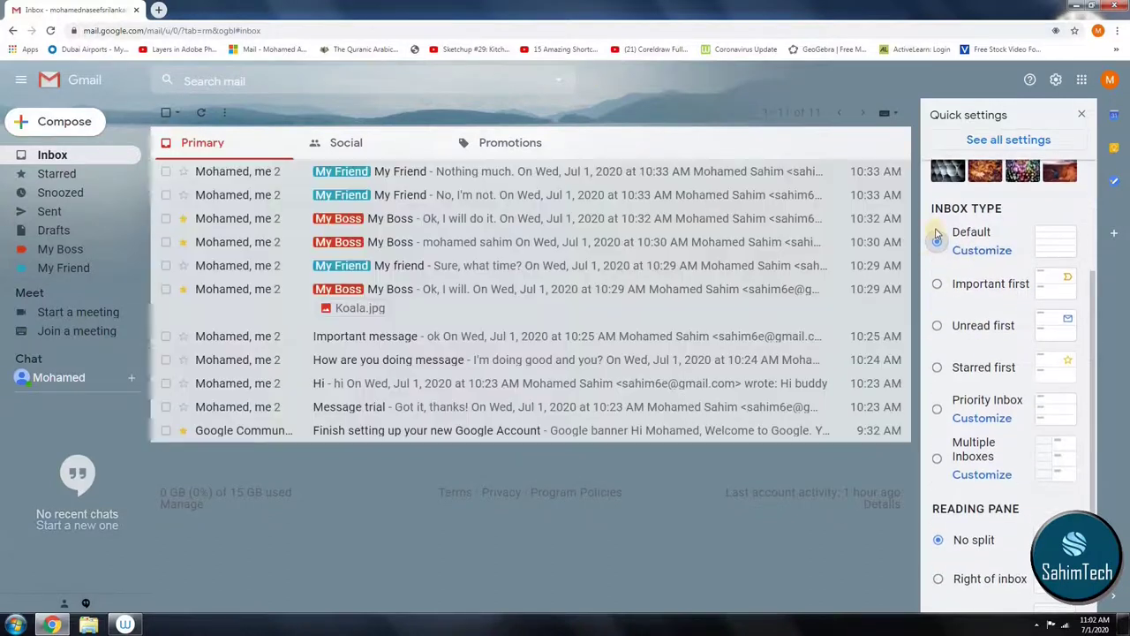
{"action": "scroll", "coordinate": [954, 274], "scroll_direction": "down", "scroll_amount": 2}
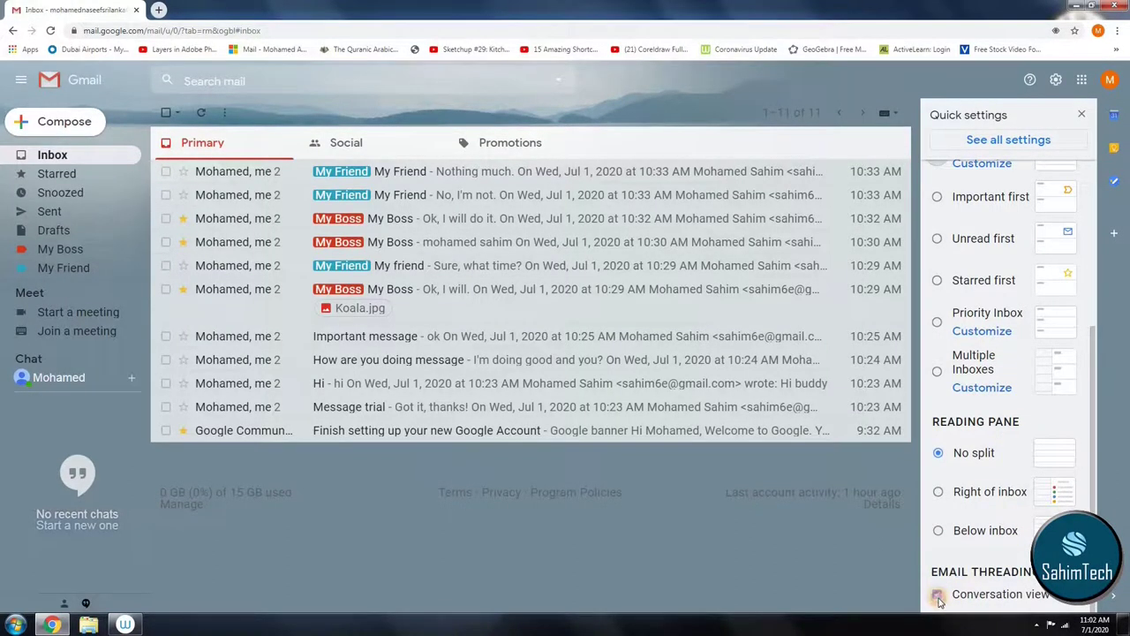
Step: Keep conversation view turned on and open the full General settings page
{"action": "left_click", "coordinate": [937, 594]}
{"action": "left_click", "coordinate": [608, 380]}
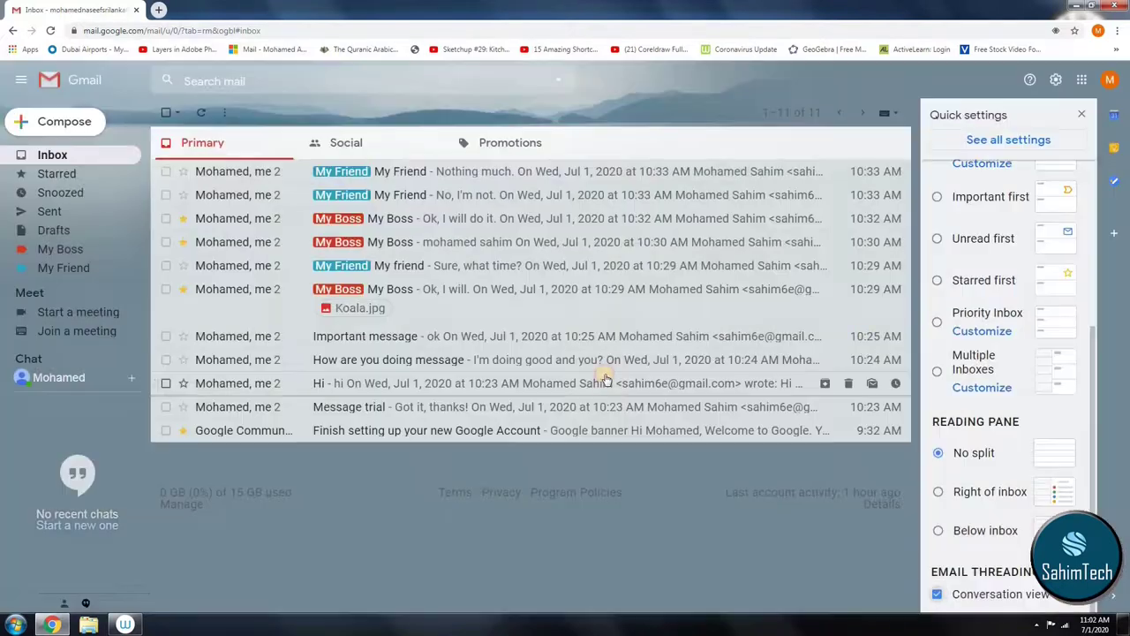
{"action": "scroll", "coordinate": [1060, 221], "scroll_direction": "up", "scroll_amount": 4}
{"action": "scroll", "coordinate": [1041, 213], "scroll_direction": "up", "scroll_amount": 2}
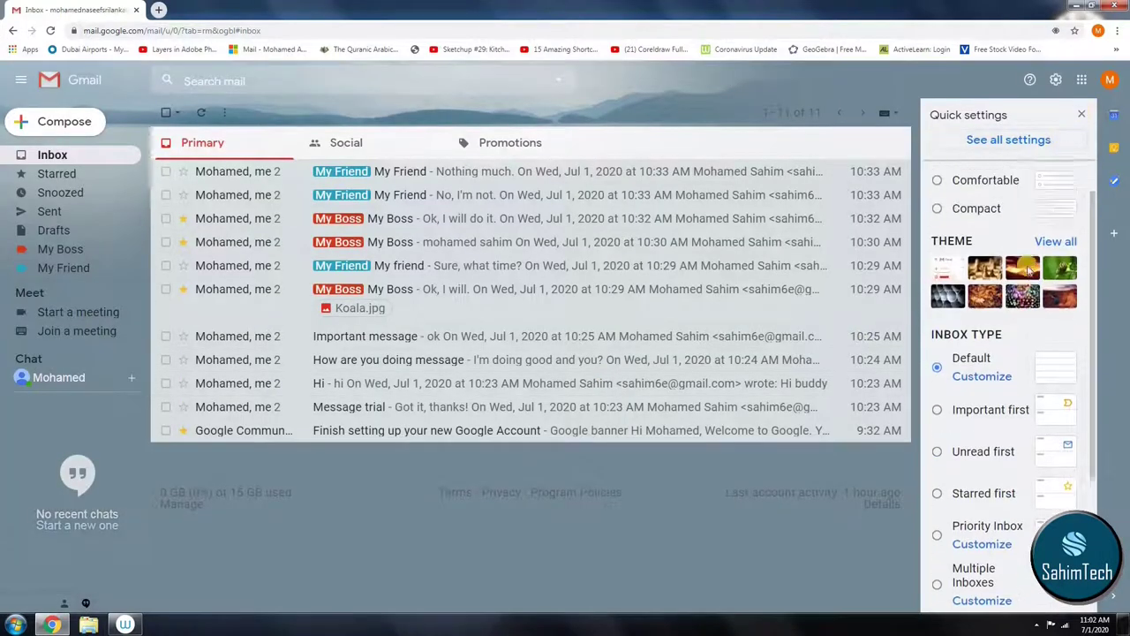
{"action": "left_click", "coordinate": [1002, 141]}
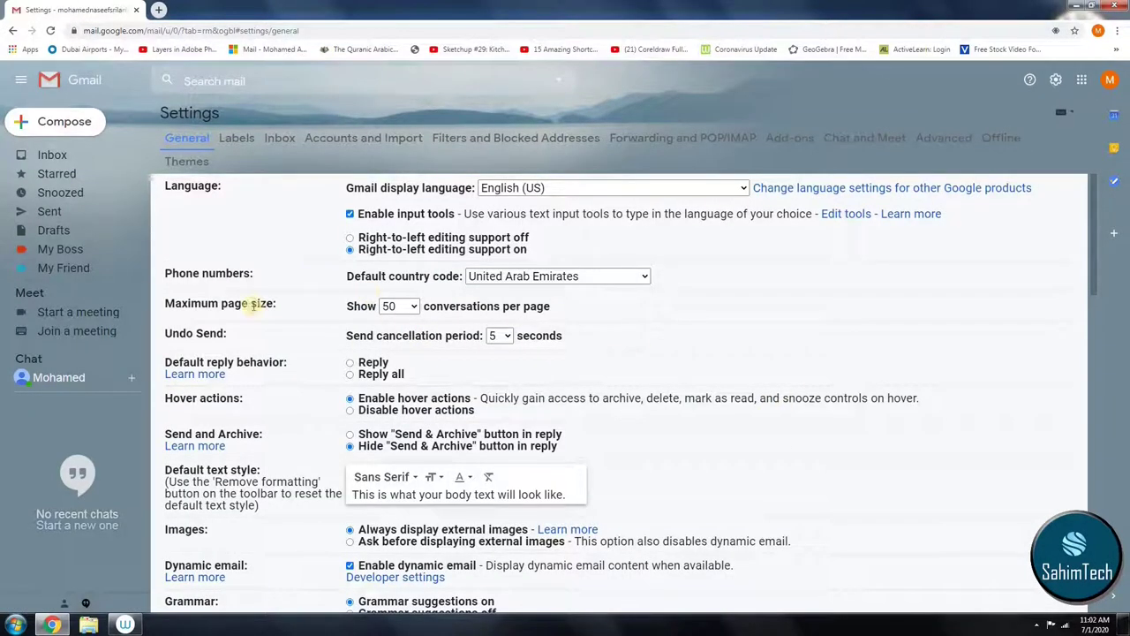
Step: Leave General settings and go back to the Inbox's Primary tab
{"action": "left_click_drag", "start_coordinate": [286, 305], "coordinate": [177, 304]}
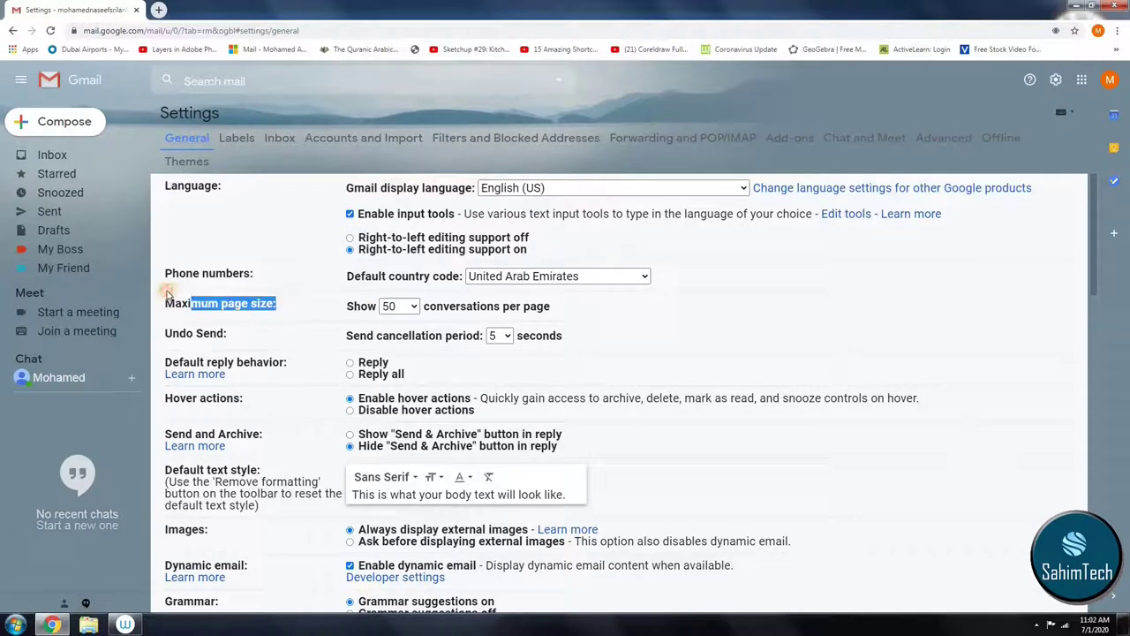
{"action": "left_click", "coordinate": [259, 317]}
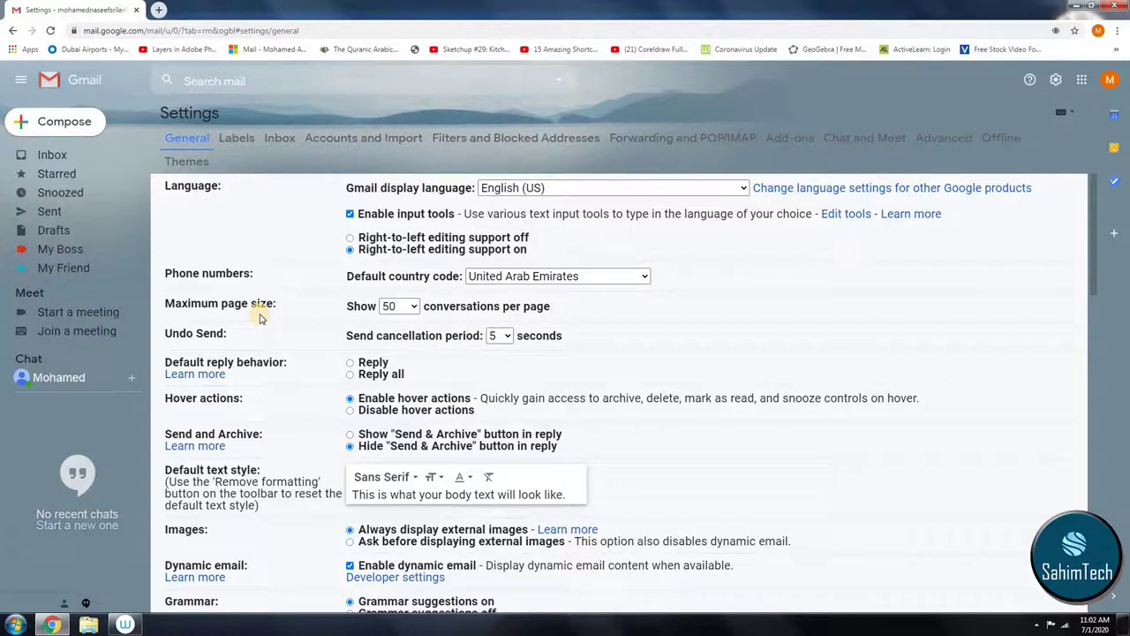
{"action": "left_click", "coordinate": [49, 156]}
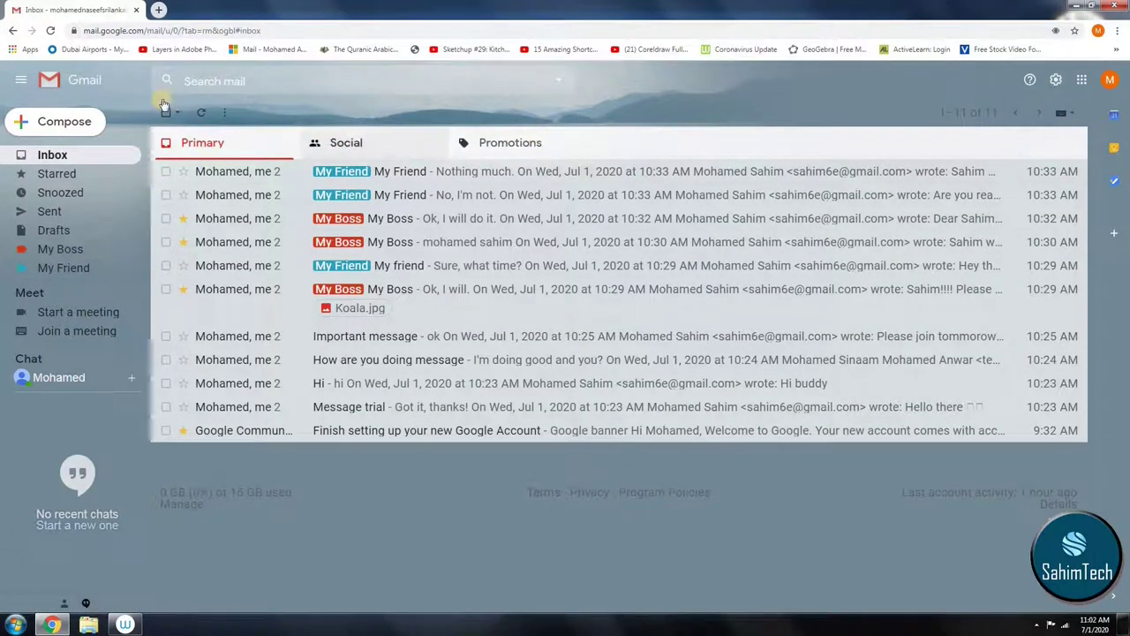
Step: Open Gmail's full General settings from the quick settings panel
{"action": "left_click", "coordinate": [1052, 80]}
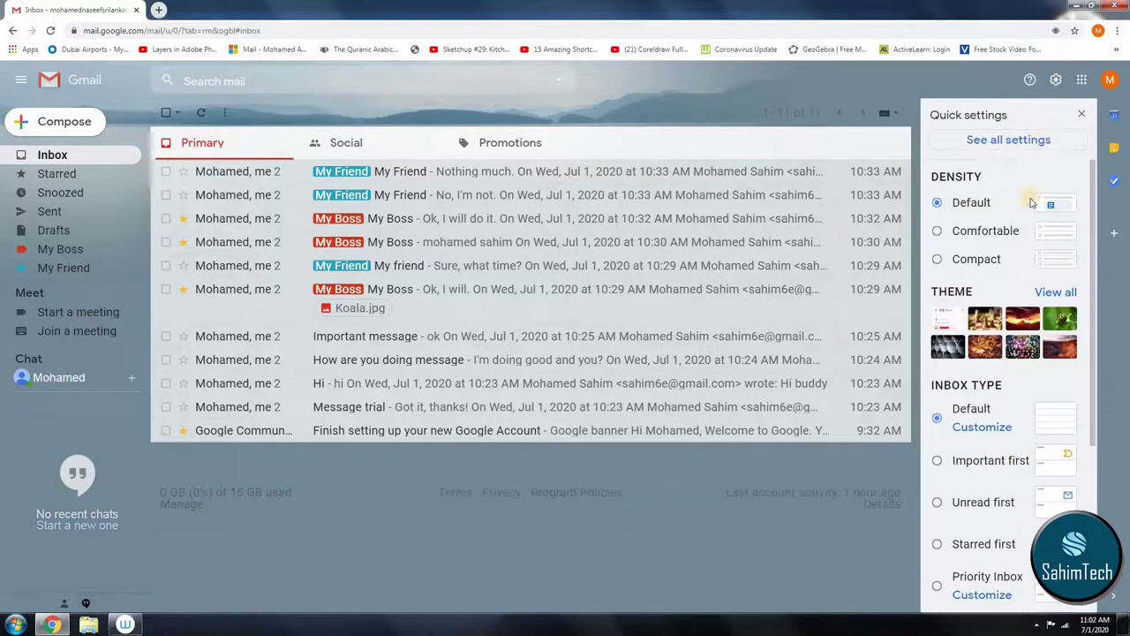
{"action": "scroll", "coordinate": [998, 353], "scroll_direction": "down", "scroll_amount": 1}
{"action": "scroll", "coordinate": [989, 221], "scroll_direction": "up", "scroll_amount": 1}
{"action": "left_click", "coordinate": [998, 144]}
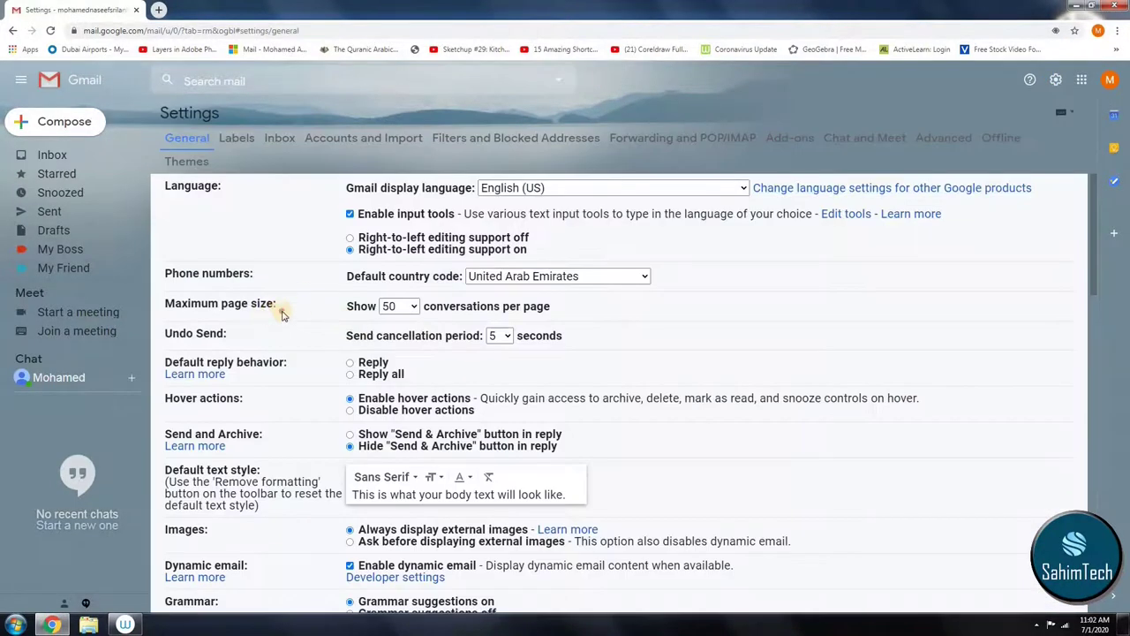
{"action": "left_click_drag", "start_coordinate": [282, 313], "coordinate": [369, 309]}
Step: In Maximum page size, try 100, 10 and 25, finally settling on 10 conversations
{"action": "left_click", "coordinate": [408, 309]}
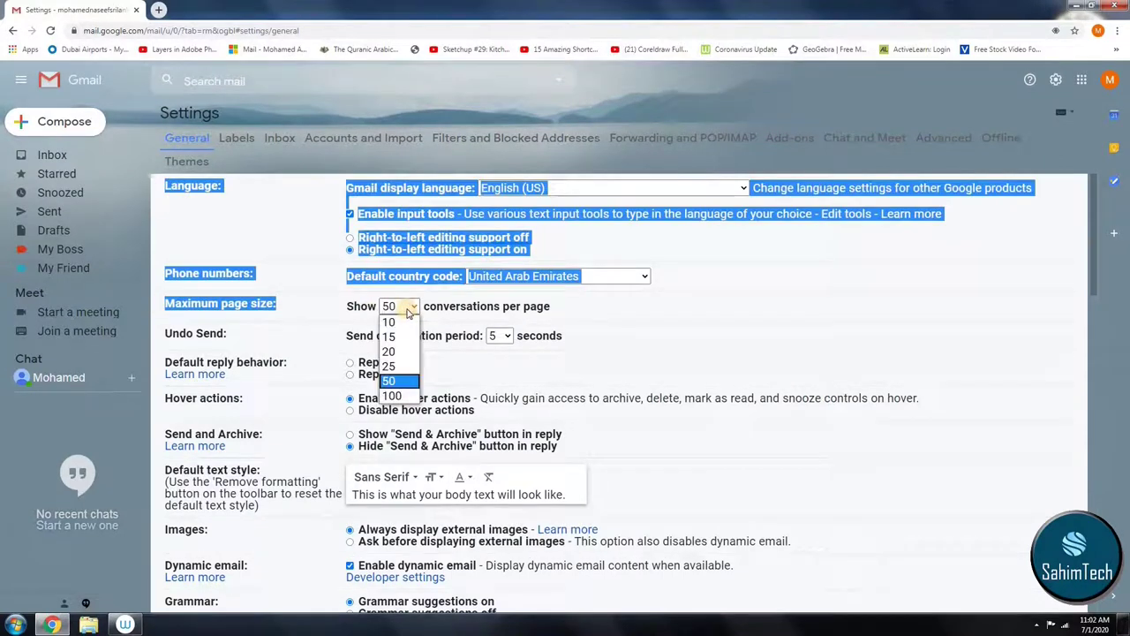
{"action": "left_click", "coordinate": [395, 396]}
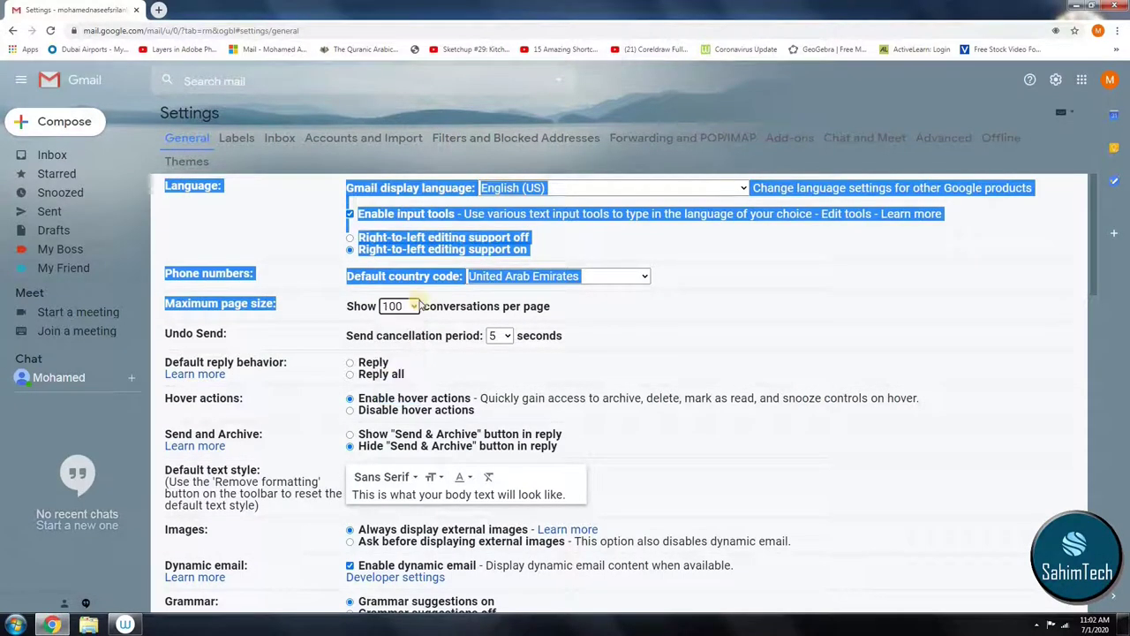
{"action": "left_click", "coordinate": [400, 309]}
{"action": "left_click", "coordinate": [396, 320]}
{"action": "left_click", "coordinate": [399, 309]}
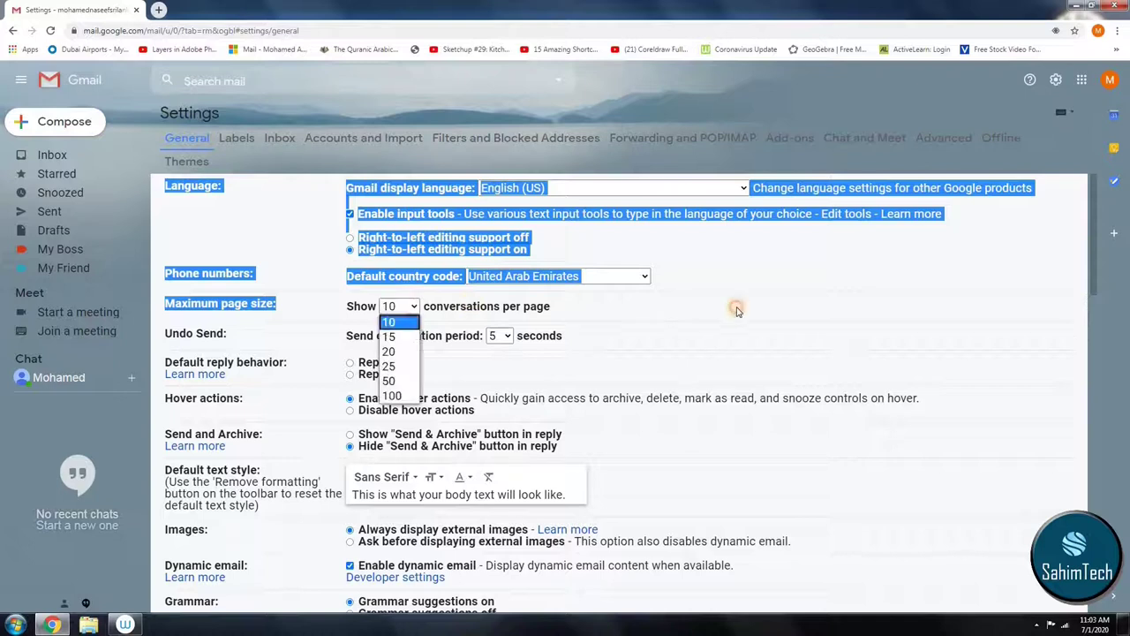
{"action": "left_click", "coordinate": [468, 318]}
{"action": "left_click", "coordinate": [410, 307]}
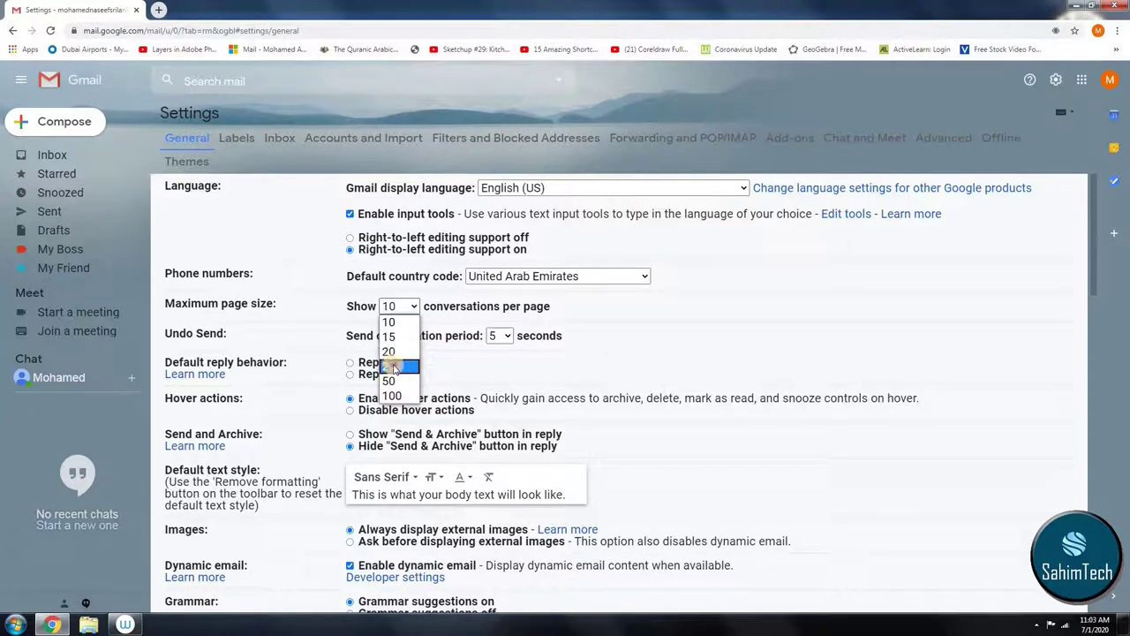
{"action": "left_click", "coordinate": [398, 366]}
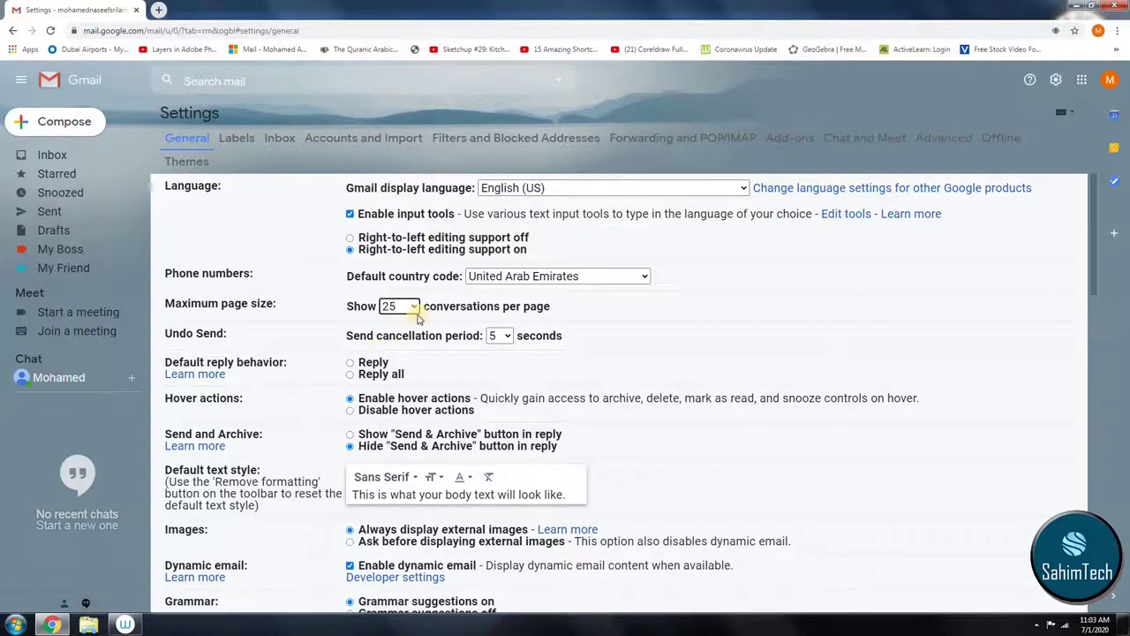
{"action": "left_click", "coordinate": [413, 306]}
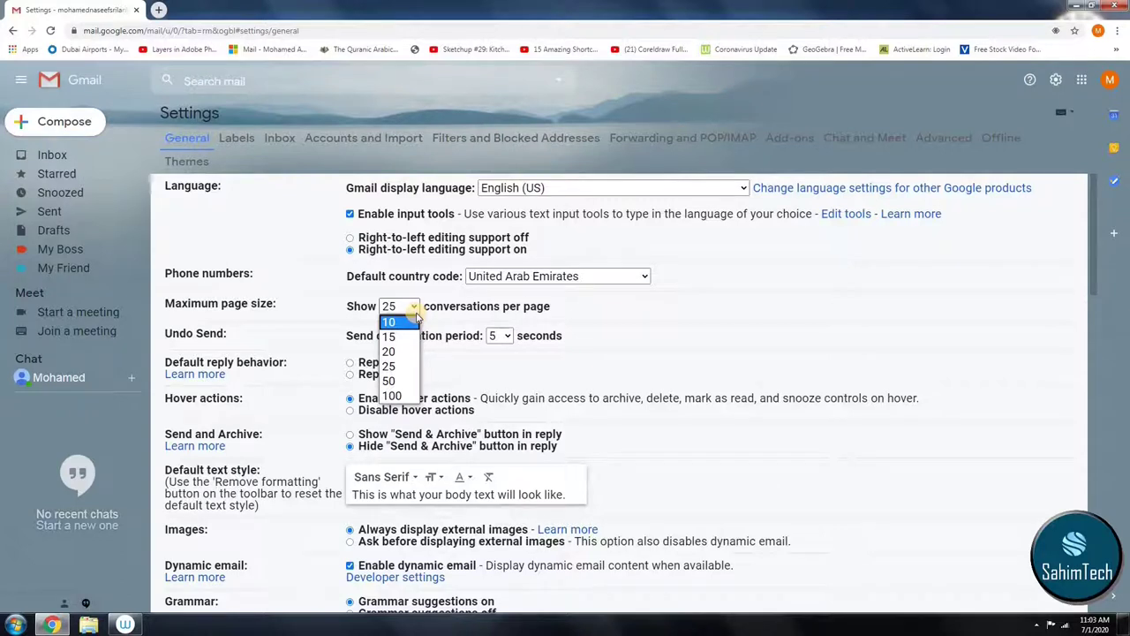
{"action": "left_click", "coordinate": [405, 323]}
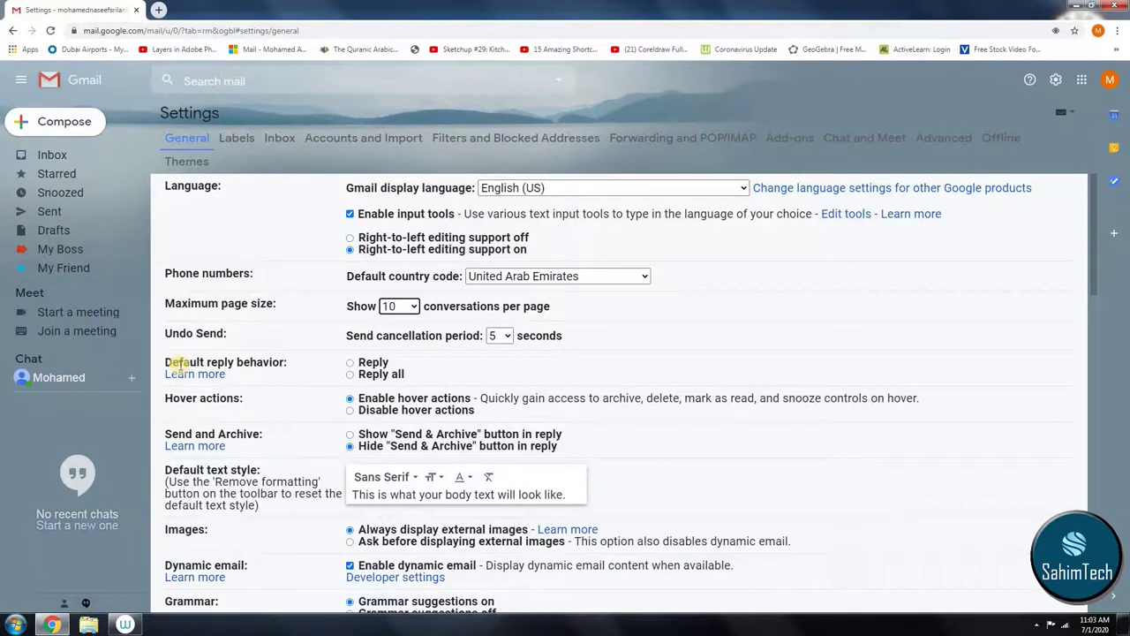
Step: Browse the Labels, Inbox, Accounts, Filters, Forwarding, Add-ons, Chat, Advanced and Offline settings tabs
{"action": "scroll", "coordinate": [807, 404], "scroll_direction": "down", "scroll_amount": 5}
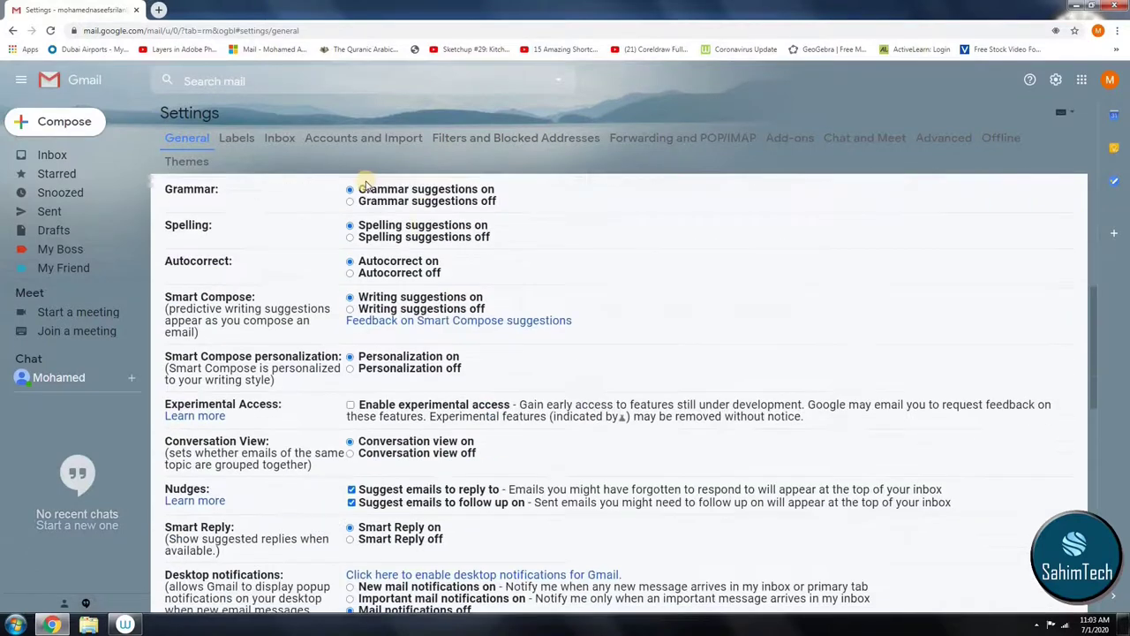
{"action": "left_click", "coordinate": [237, 134]}
{"action": "left_click", "coordinate": [269, 139]}
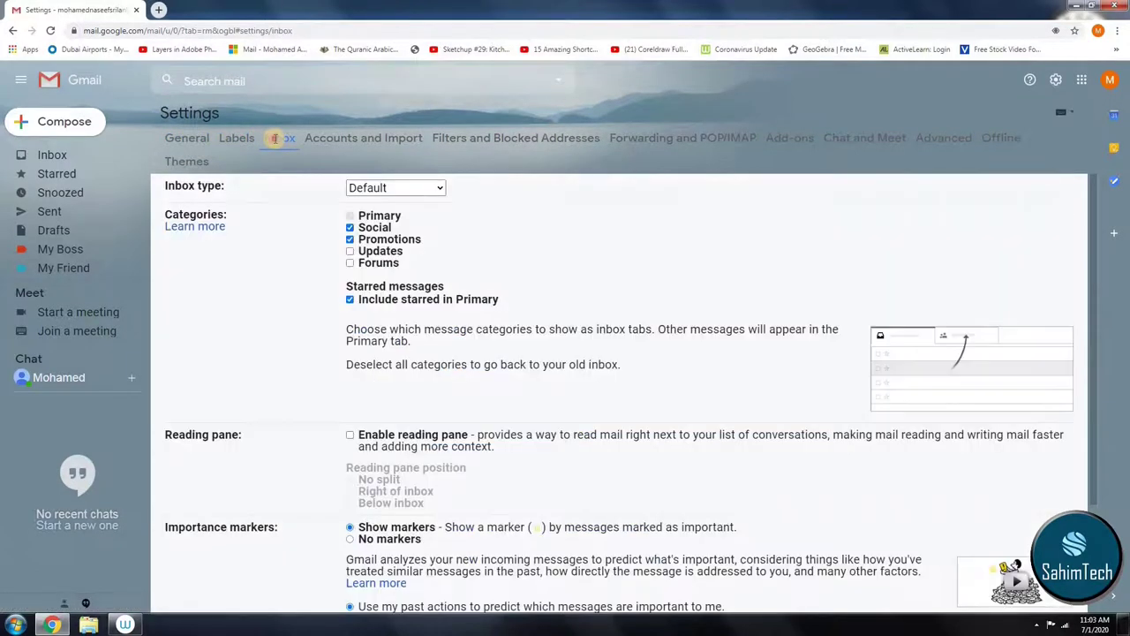
{"action": "left_click", "coordinate": [420, 142]}
{"action": "left_click", "coordinate": [545, 138]}
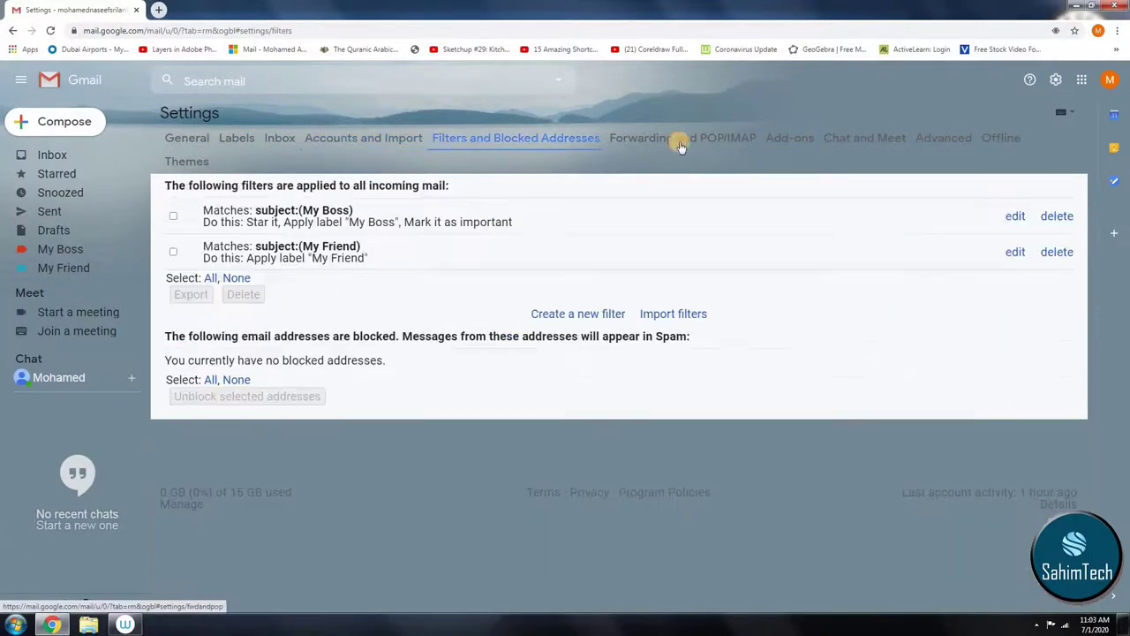
{"action": "left_click", "coordinate": [680, 140]}
{"action": "left_click", "coordinate": [785, 139]}
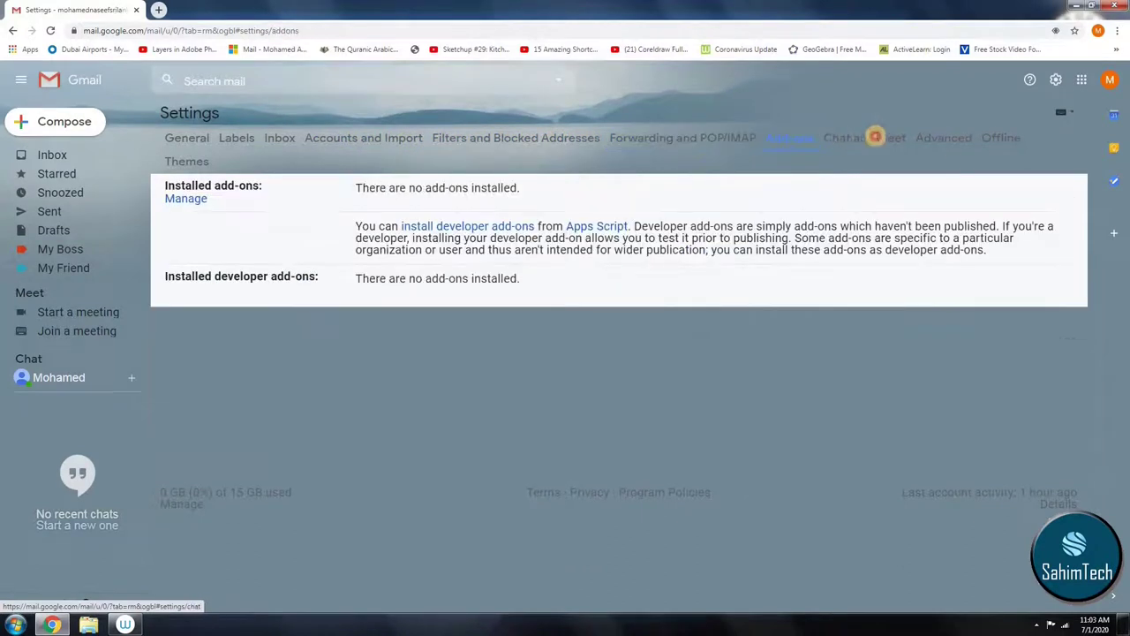
{"action": "left_click", "coordinate": [870, 138]}
{"action": "left_click", "coordinate": [947, 140]}
{"action": "left_click", "coordinate": [996, 143]}
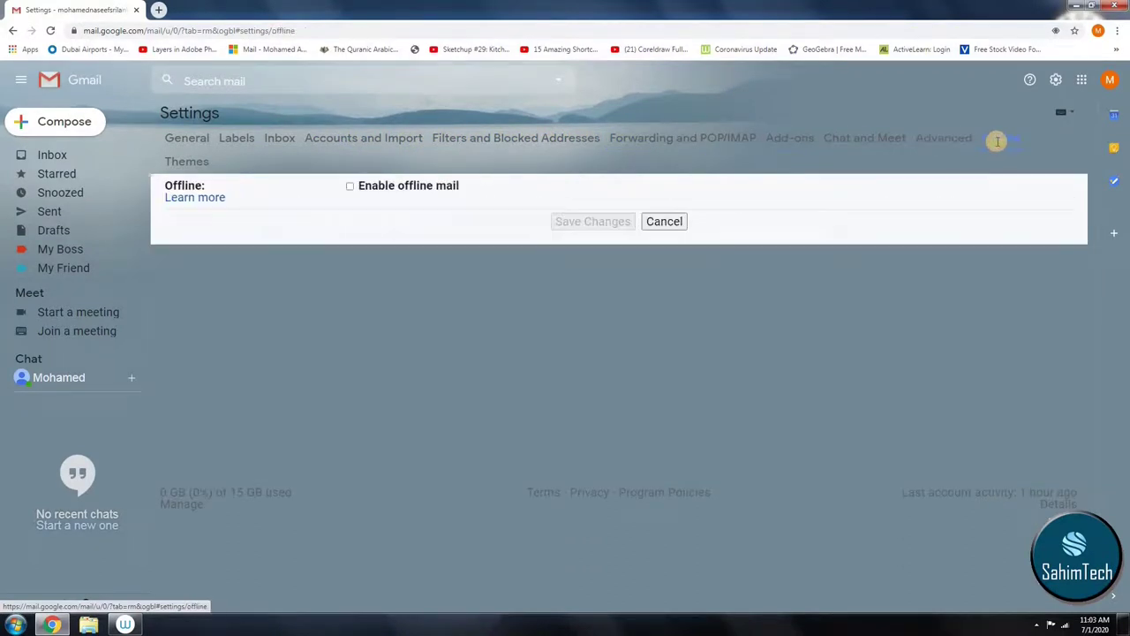
Step: Discard unsaved changes, then reopen General settings and set 10 conversations per page
{"action": "left_click", "coordinate": [78, 155]}
{"action": "left_click", "coordinate": [674, 367]}
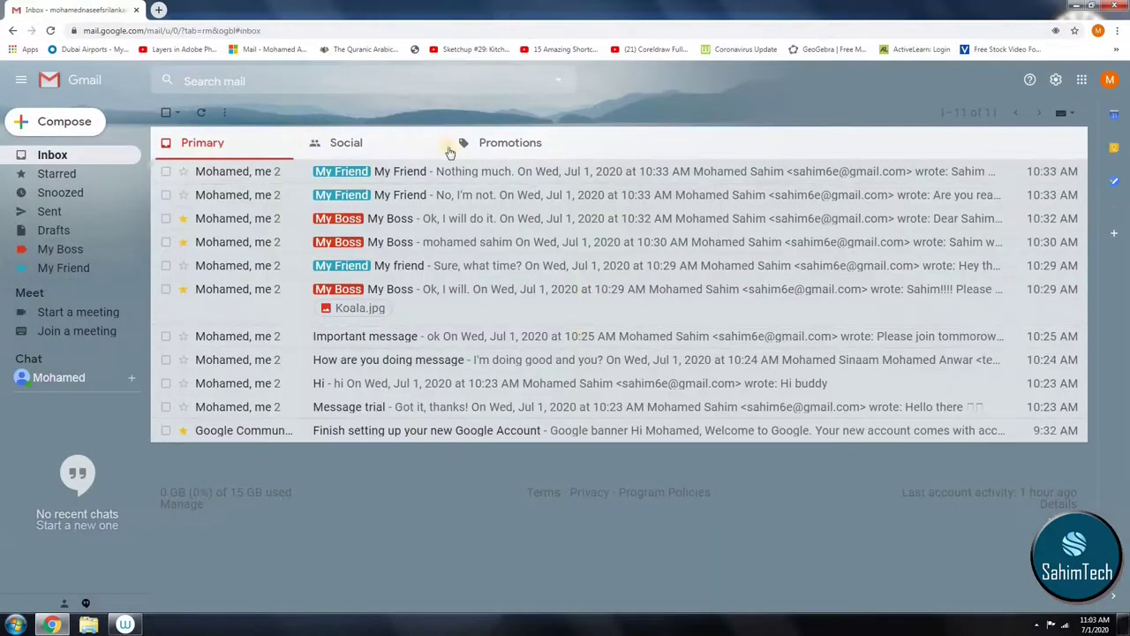
{"action": "left_click", "coordinate": [1056, 81]}
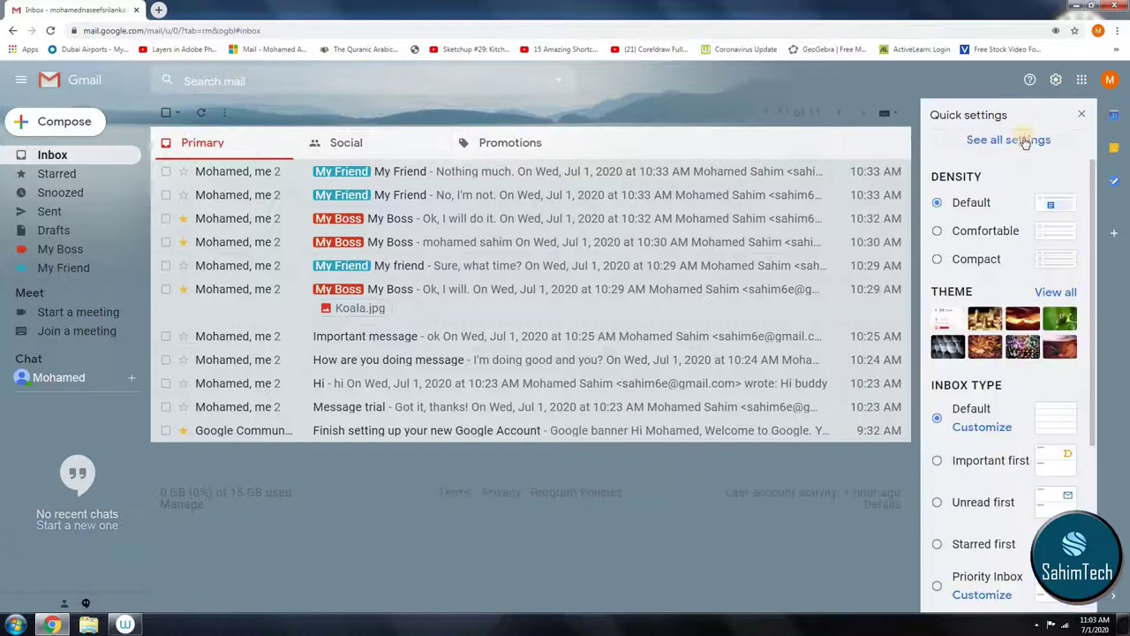
{"action": "left_click", "coordinate": [1022, 139]}
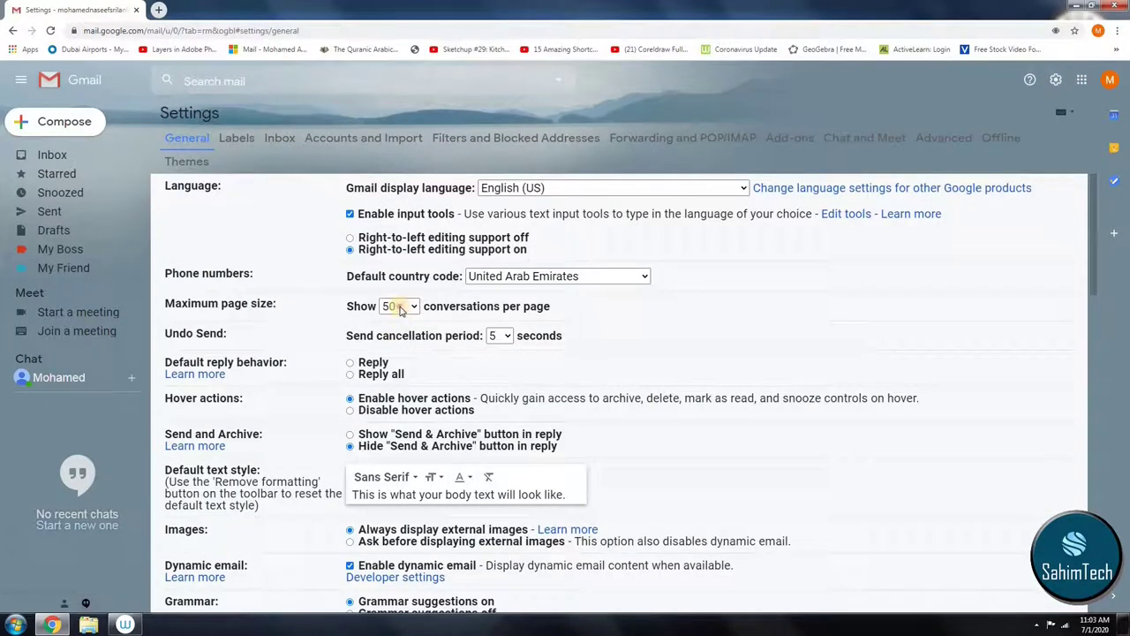
{"action": "left_click", "coordinate": [400, 307]}
{"action": "left_click", "coordinate": [393, 324]}
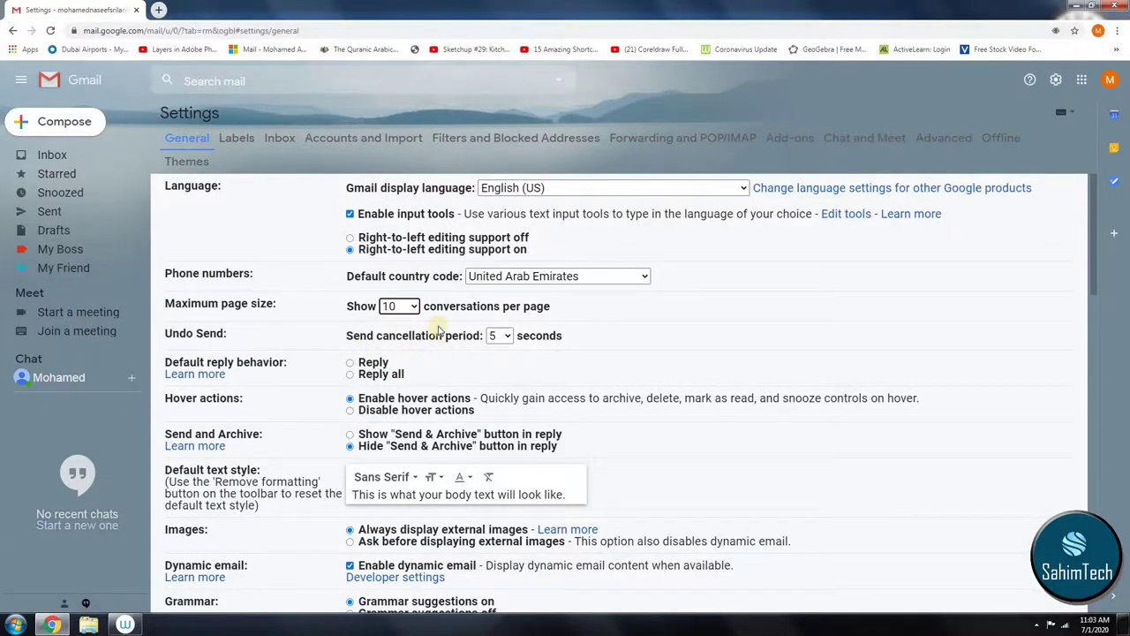
{"action": "scroll", "coordinate": [438, 329], "scroll_direction": "down", "scroll_amount": 15}
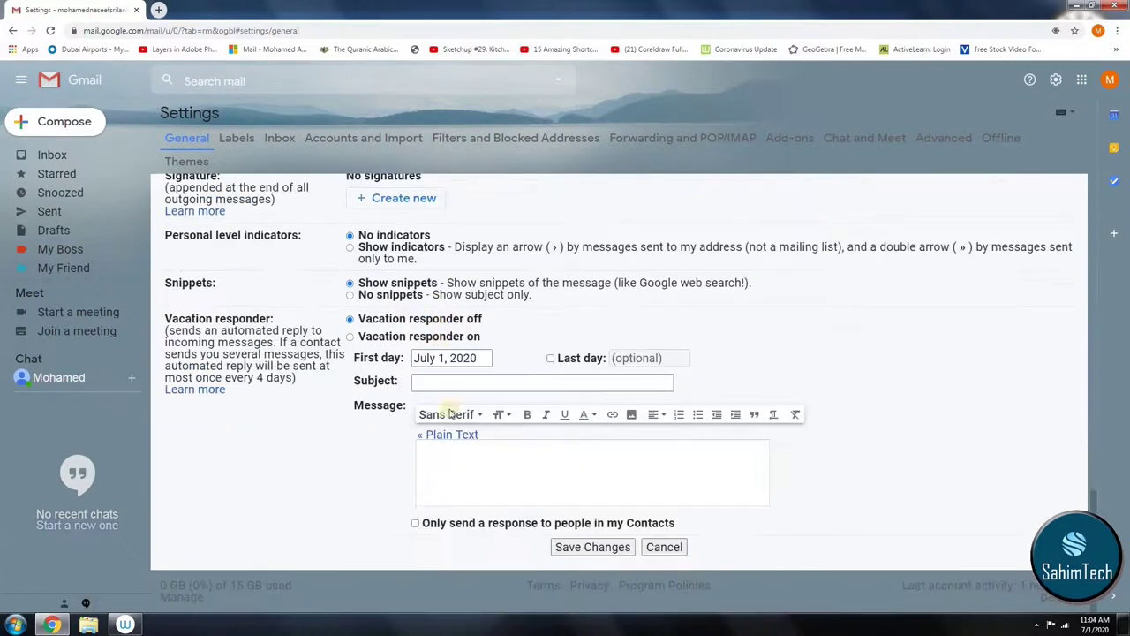
Step: Save the General settings so the inbox shows 10 conversations per page
{"action": "left_click", "coordinate": [580, 548]}
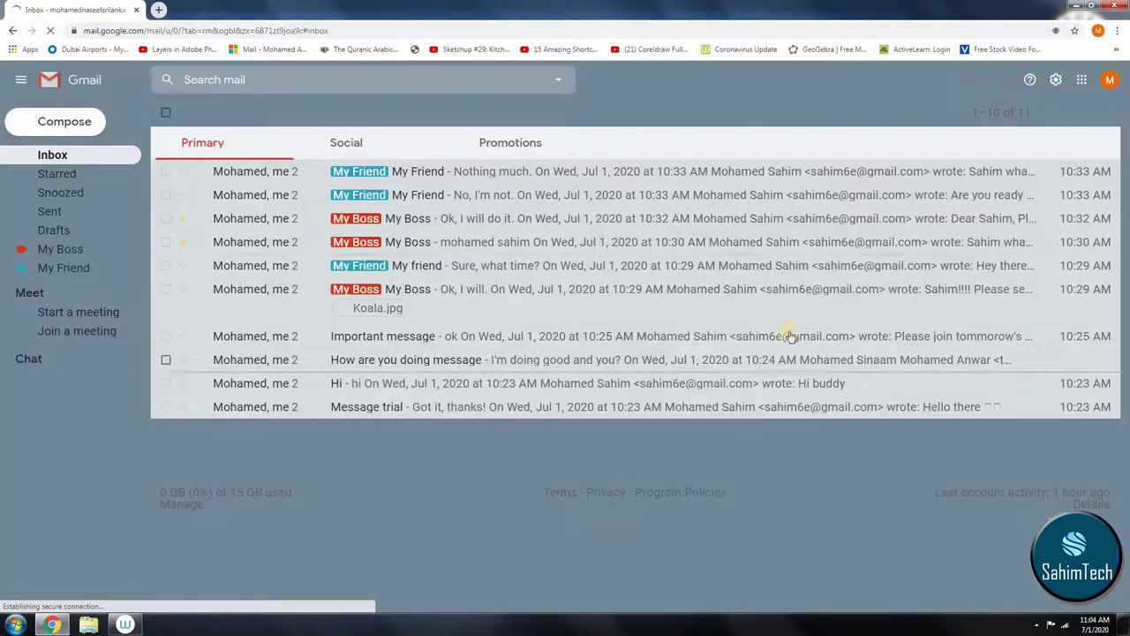
{"action": "left_click", "coordinate": [964, 116]}
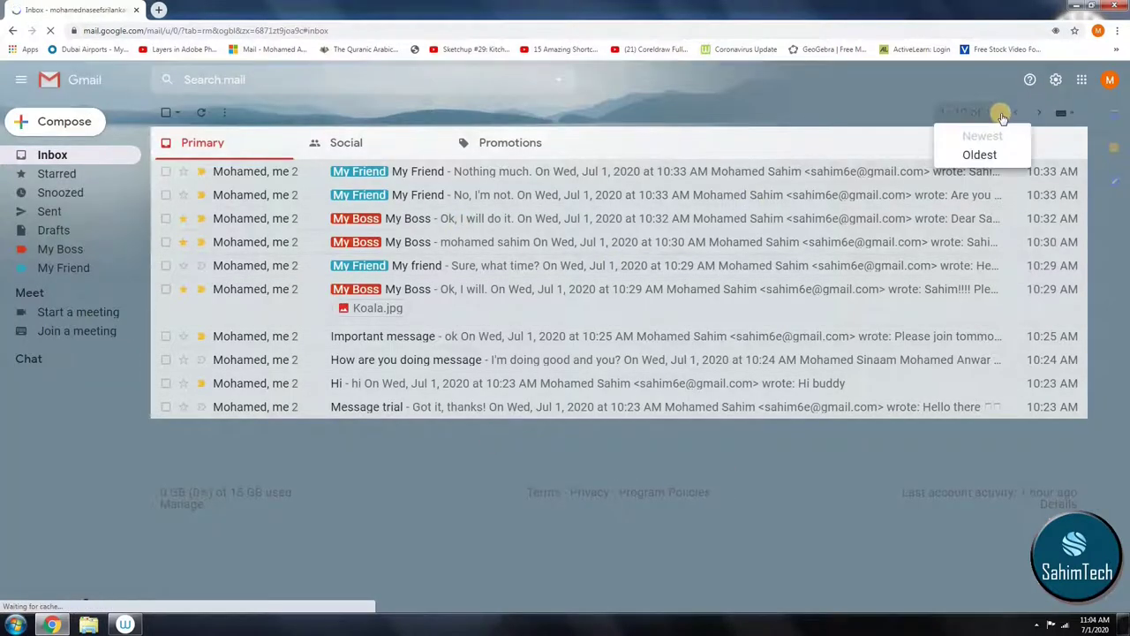
{"action": "left_click", "coordinate": [1034, 113]}
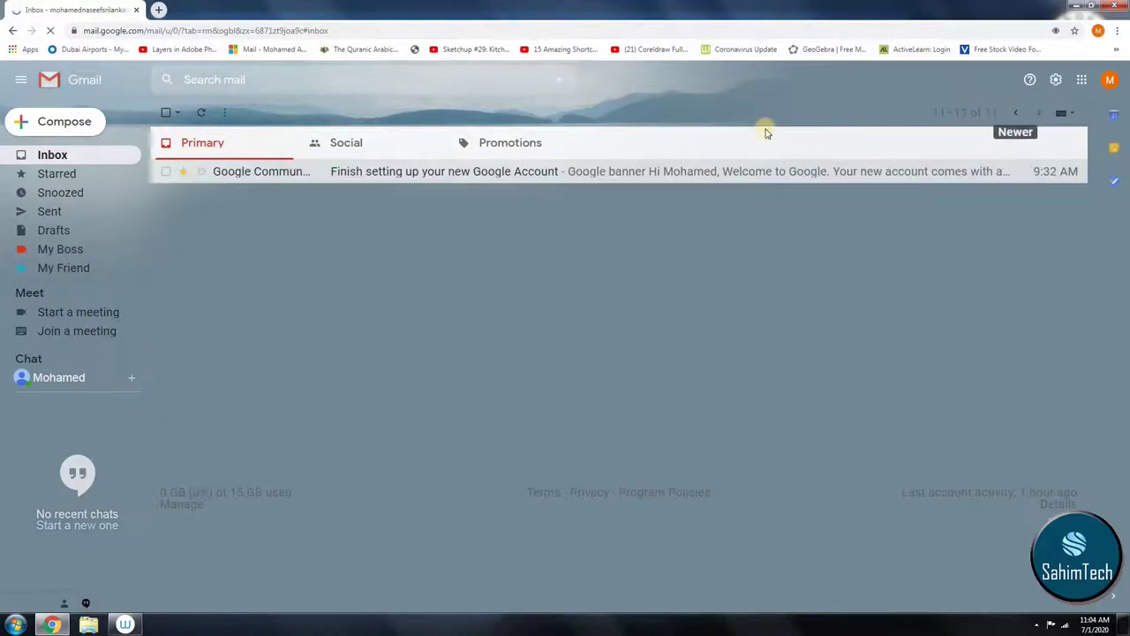
{"action": "left_click", "coordinate": [1013, 113]}
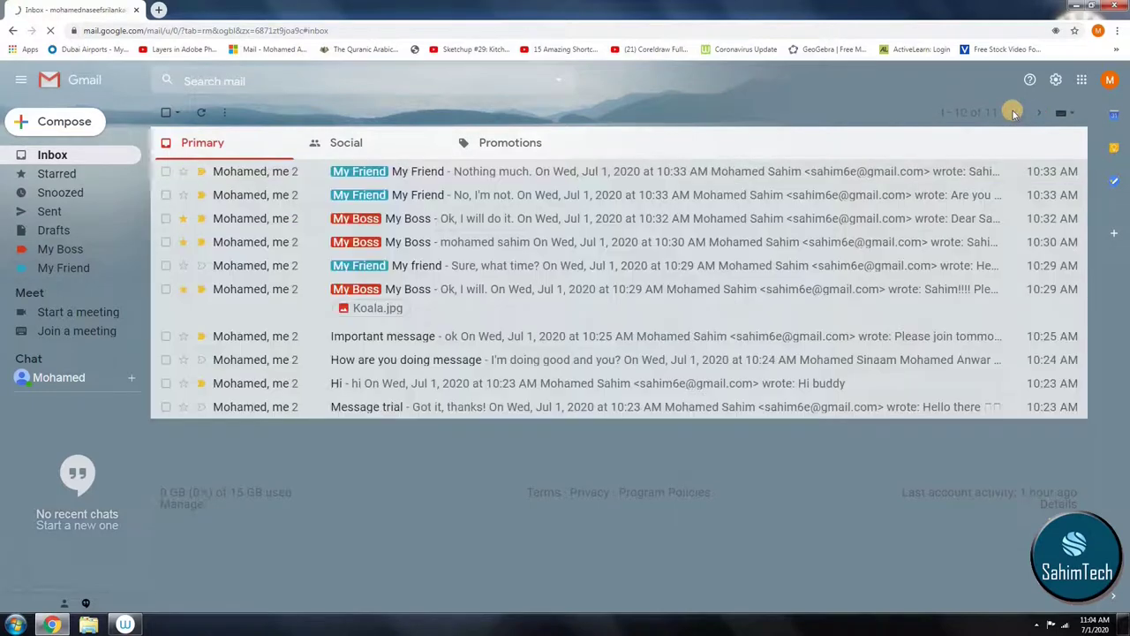
{"action": "left_click", "coordinate": [564, 81]}
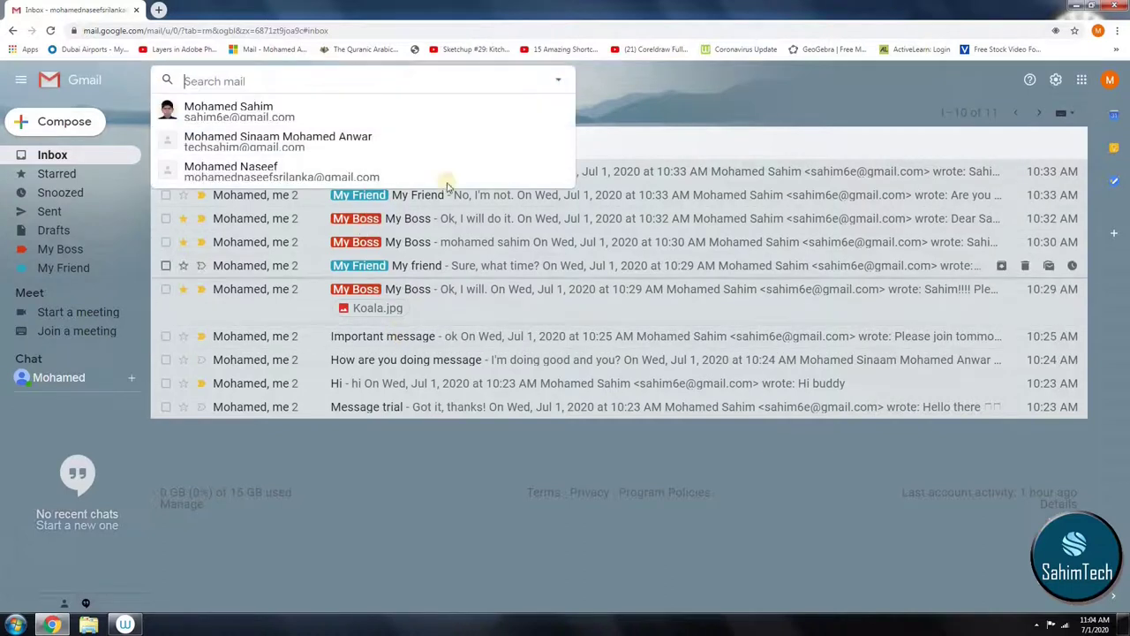
{"action": "left_click", "coordinate": [424, 454]}
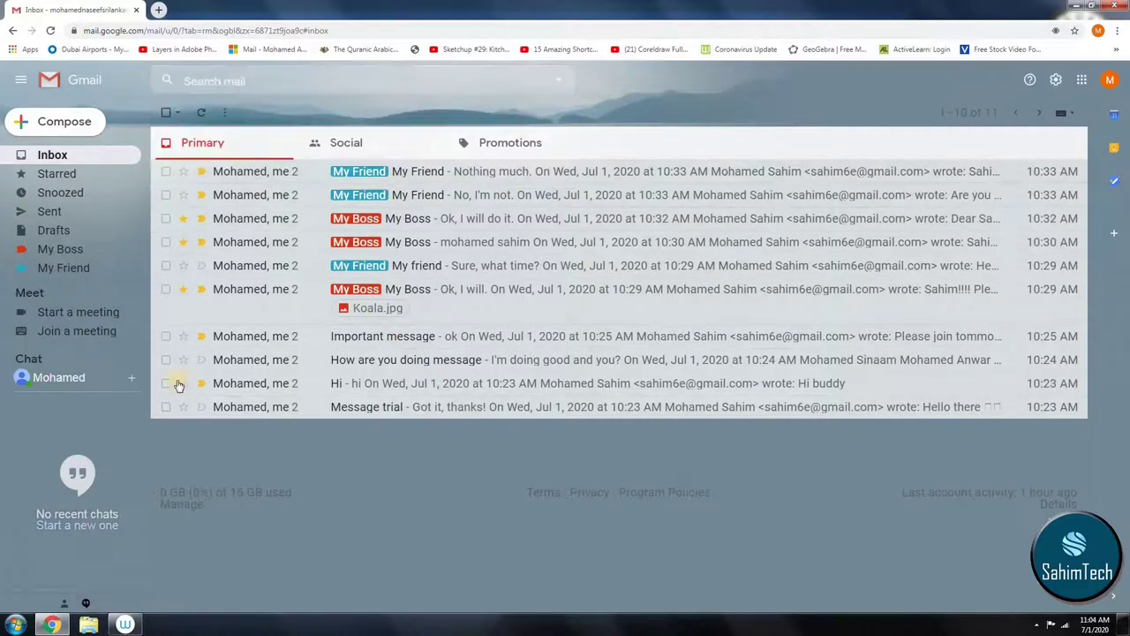
Step: Start and join a new Meet call, dismiss the missing-camera warning, and turn on live captions
{"action": "left_click", "coordinate": [71, 314]}
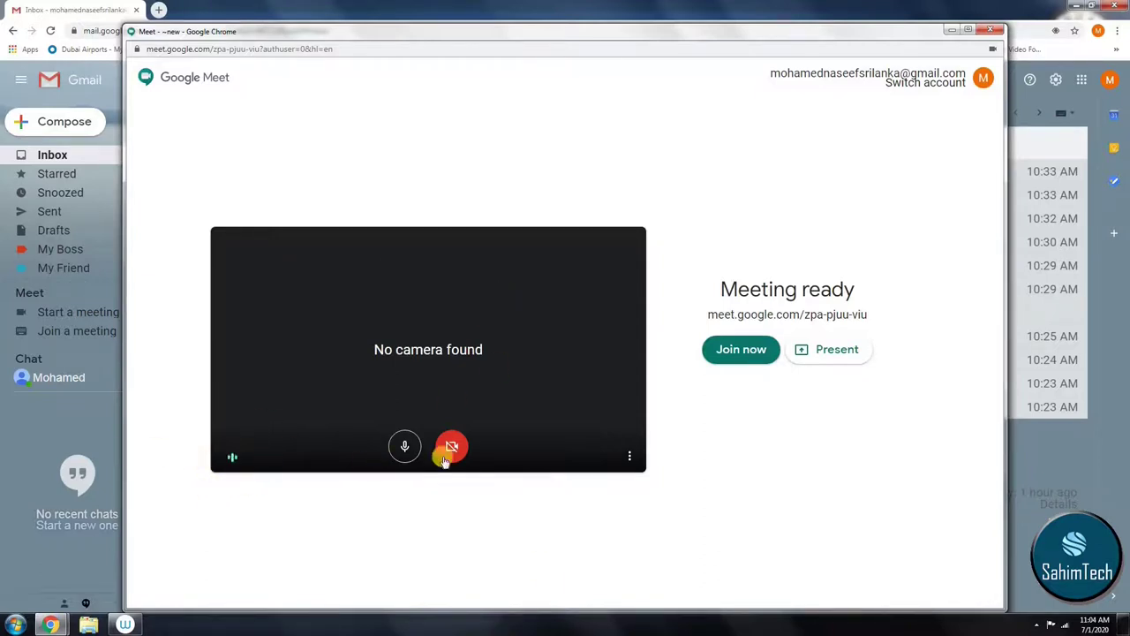
{"action": "left_click", "coordinate": [753, 344]}
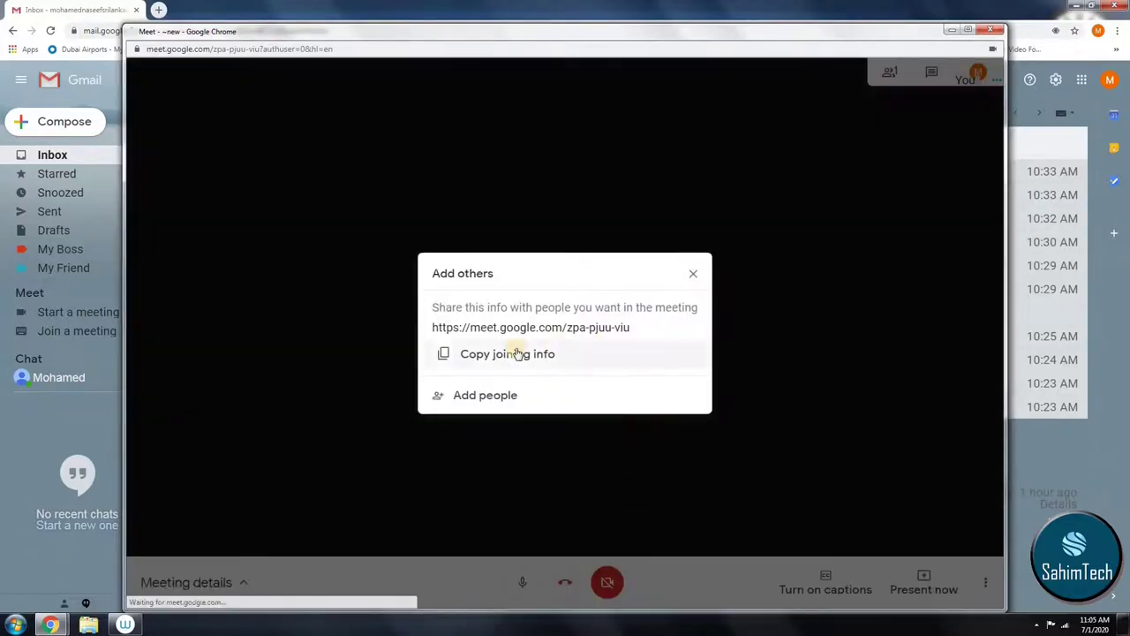
{"action": "left_click", "coordinate": [499, 397]}
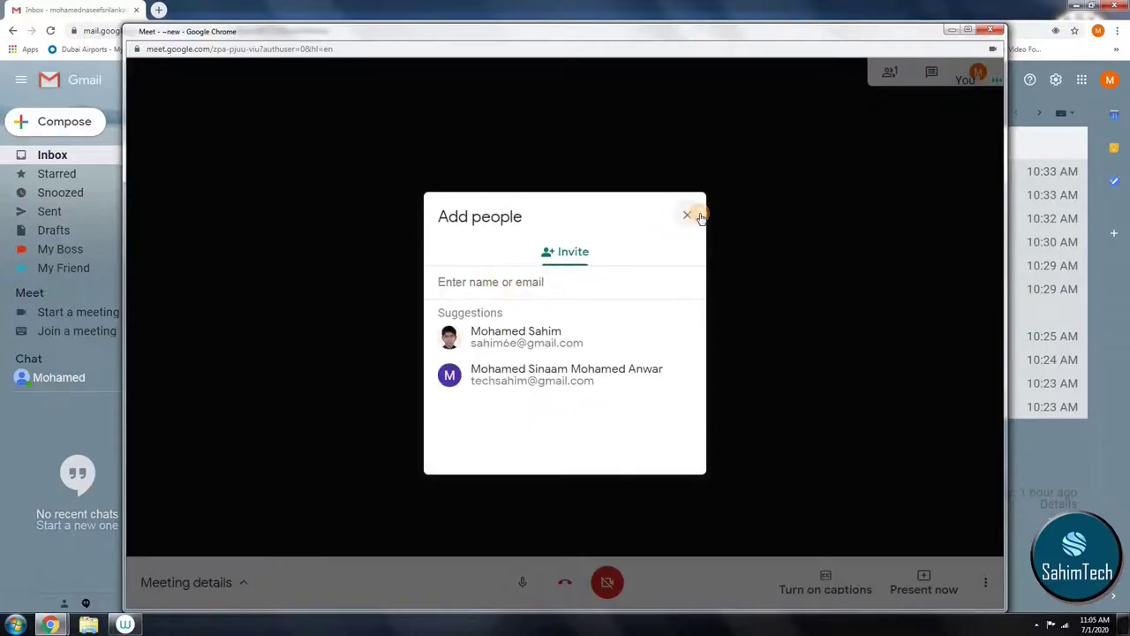
{"action": "left_click", "coordinate": [687, 215]}
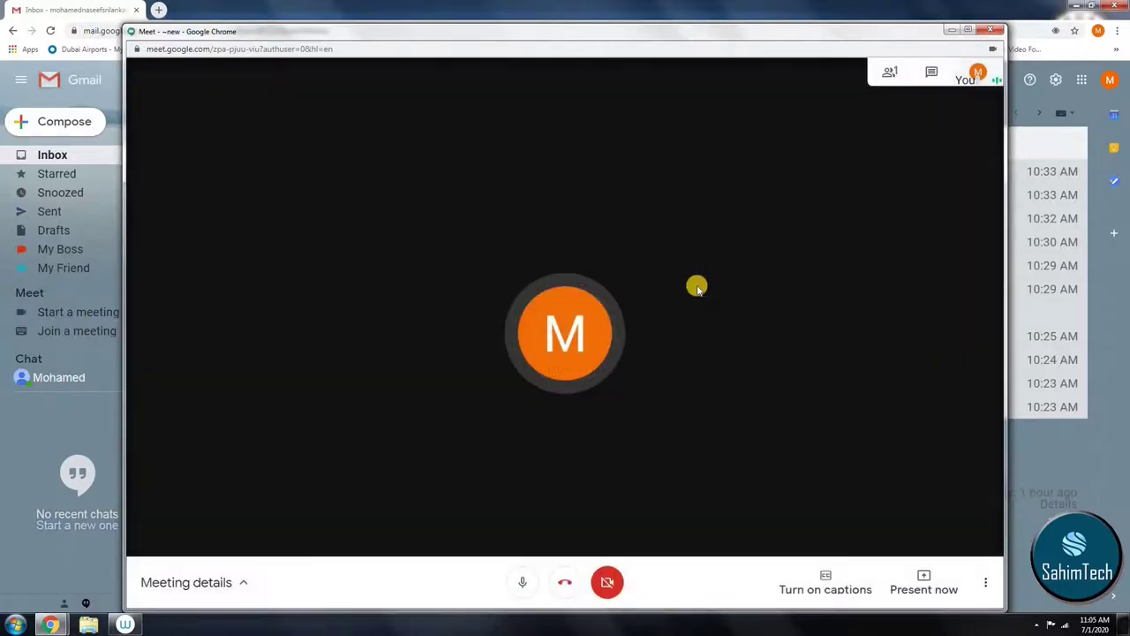
{"action": "left_click", "coordinate": [608, 584]}
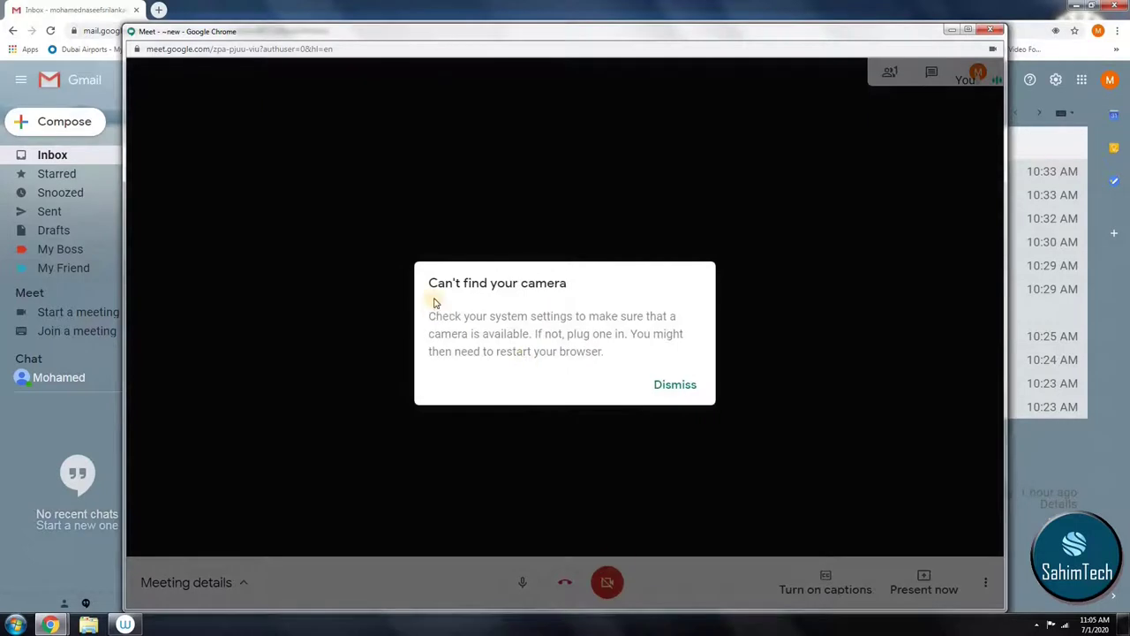
{"action": "left_click", "coordinate": [677, 384]}
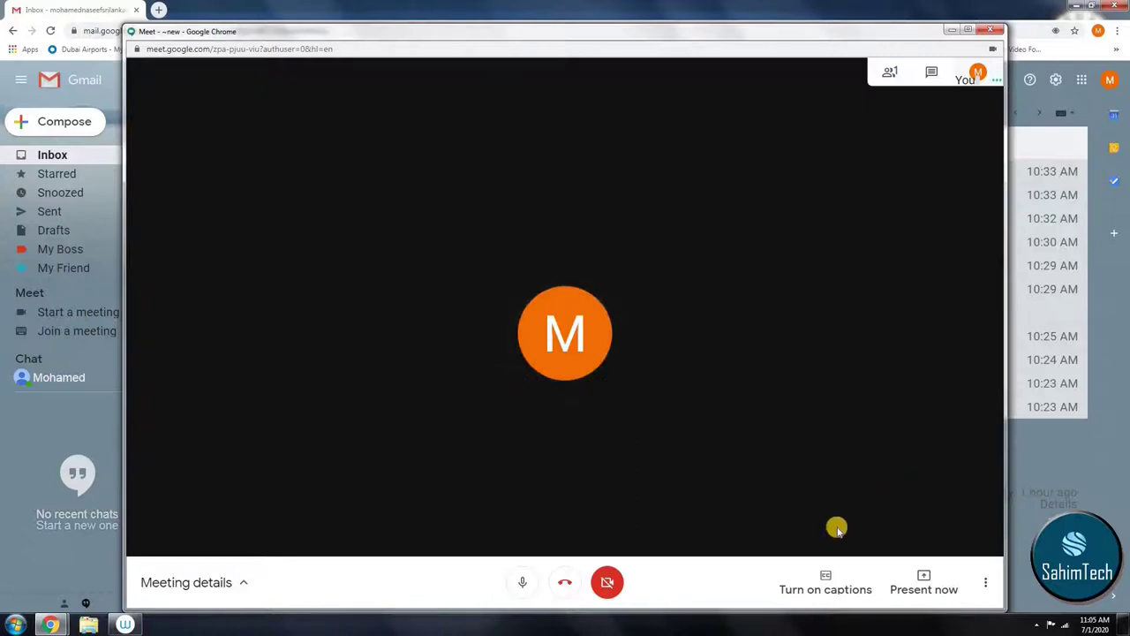
{"action": "left_click", "coordinate": [819, 591]}
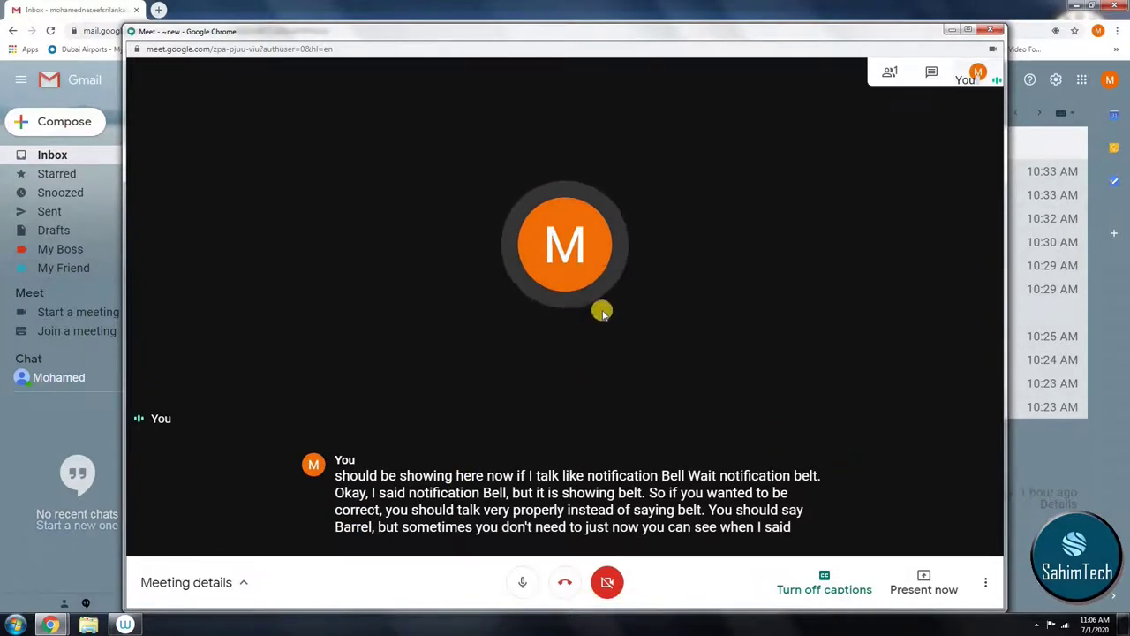
Step: Hang up the Meet call and close its window to return to Gmail
{"action": "left_click", "coordinate": [565, 581]}
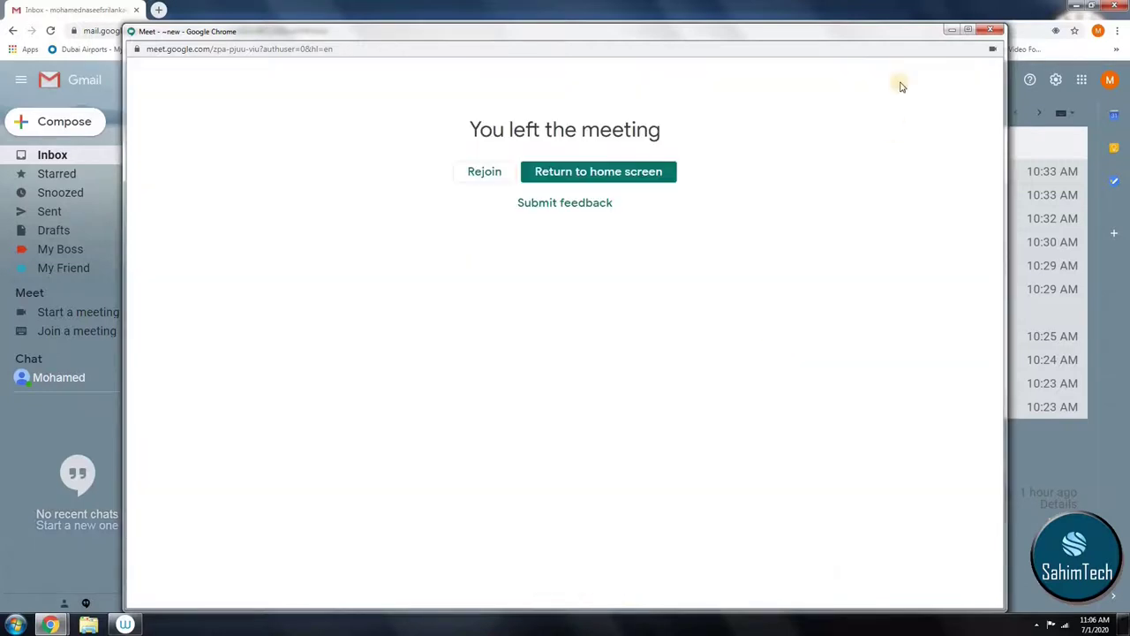
{"action": "left_click", "coordinate": [990, 34]}
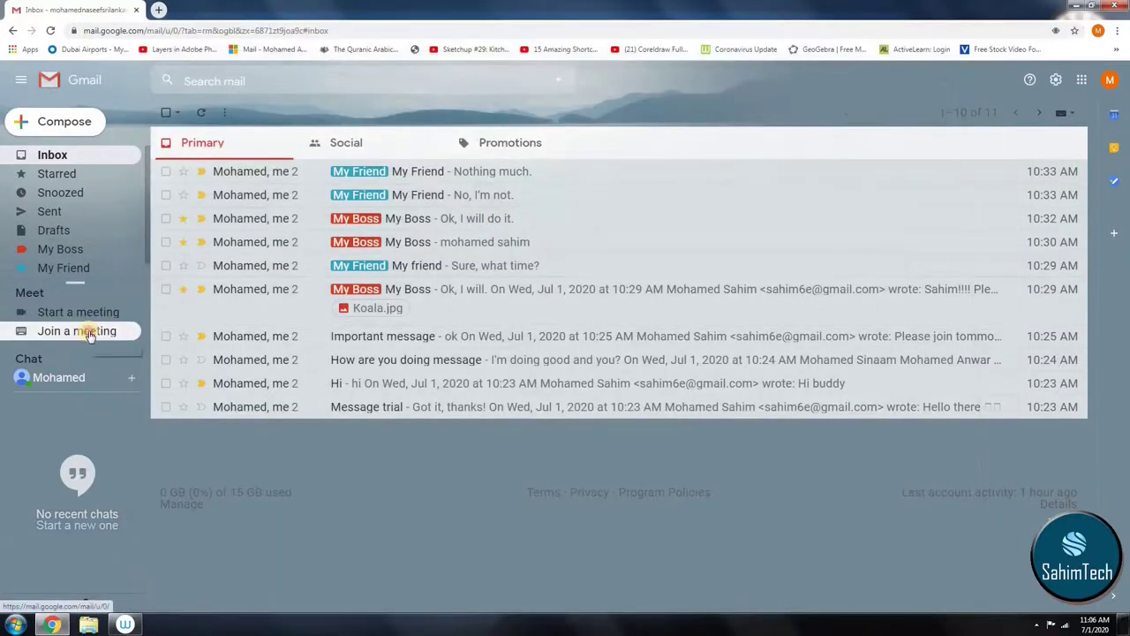
{"action": "left_click", "coordinate": [90, 337]}
{"action": "type", "text": "bnvbn"}
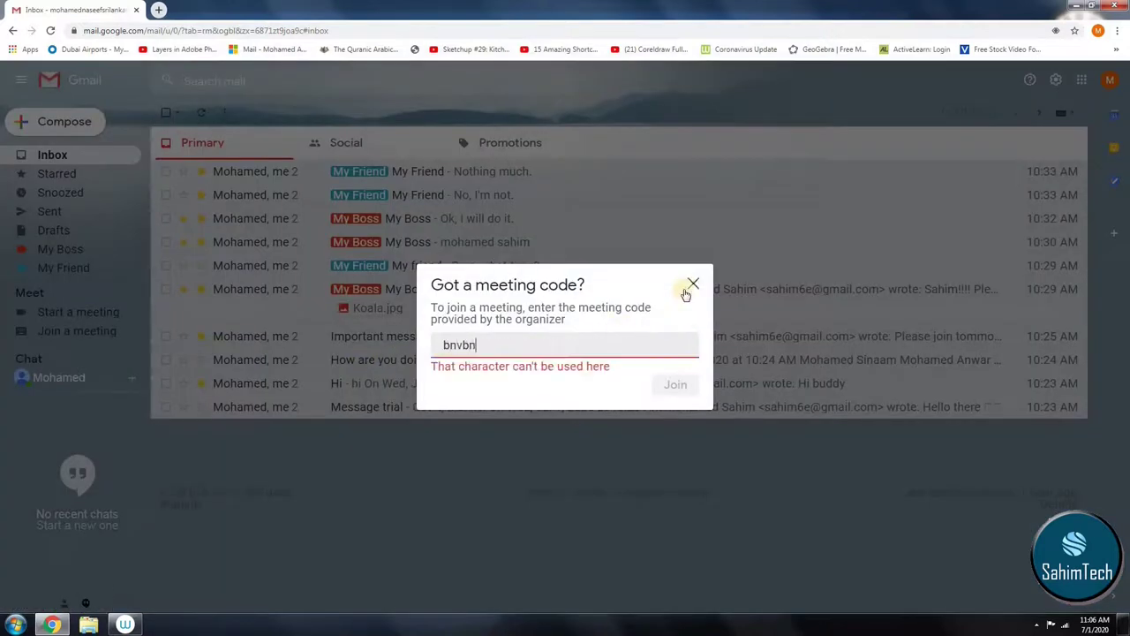
{"action": "left_click", "coordinate": [691, 287]}
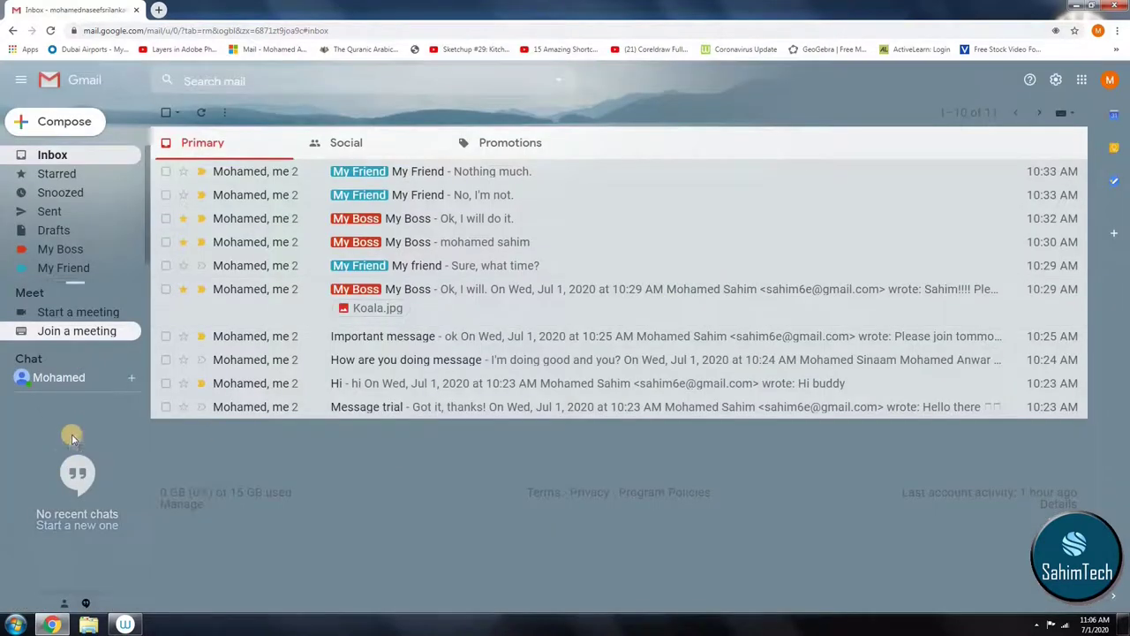
Step: Search for the contact in the Chat sidebar and send them a Hangouts invitation
{"action": "left_click", "coordinate": [79, 526]}
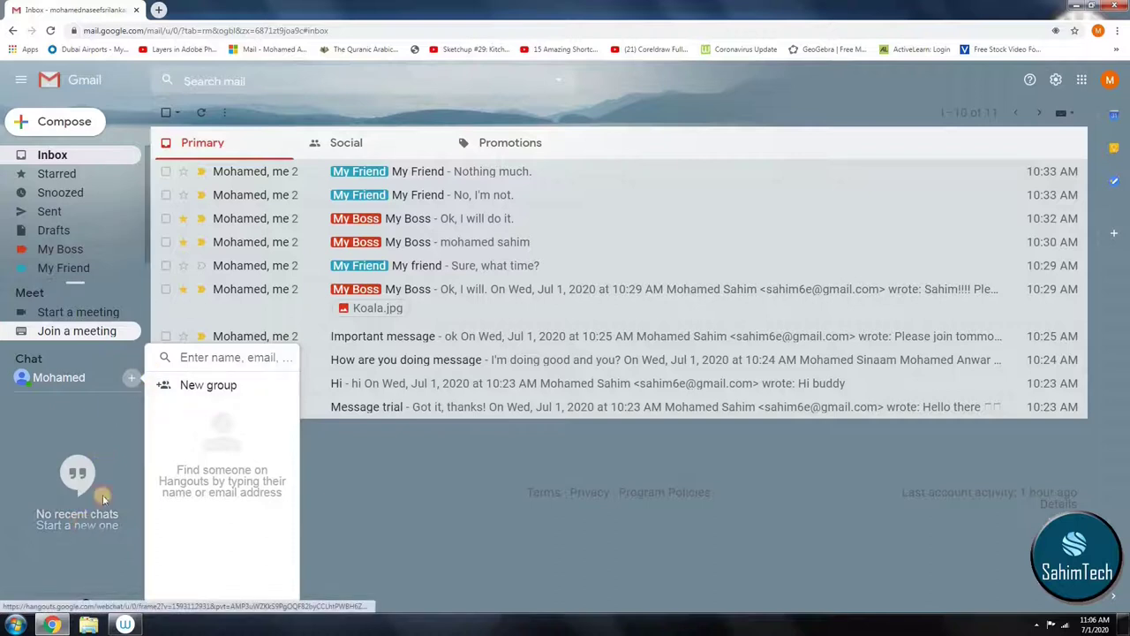
{"action": "left_click", "coordinate": [189, 356]}
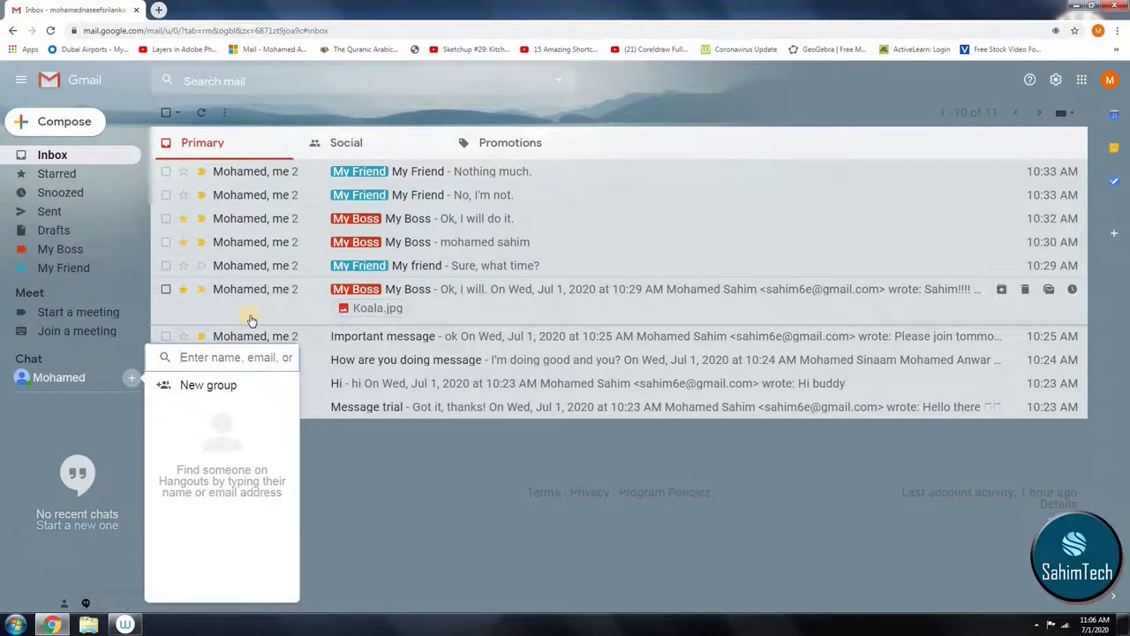
{"action": "type", "text": "sa"}
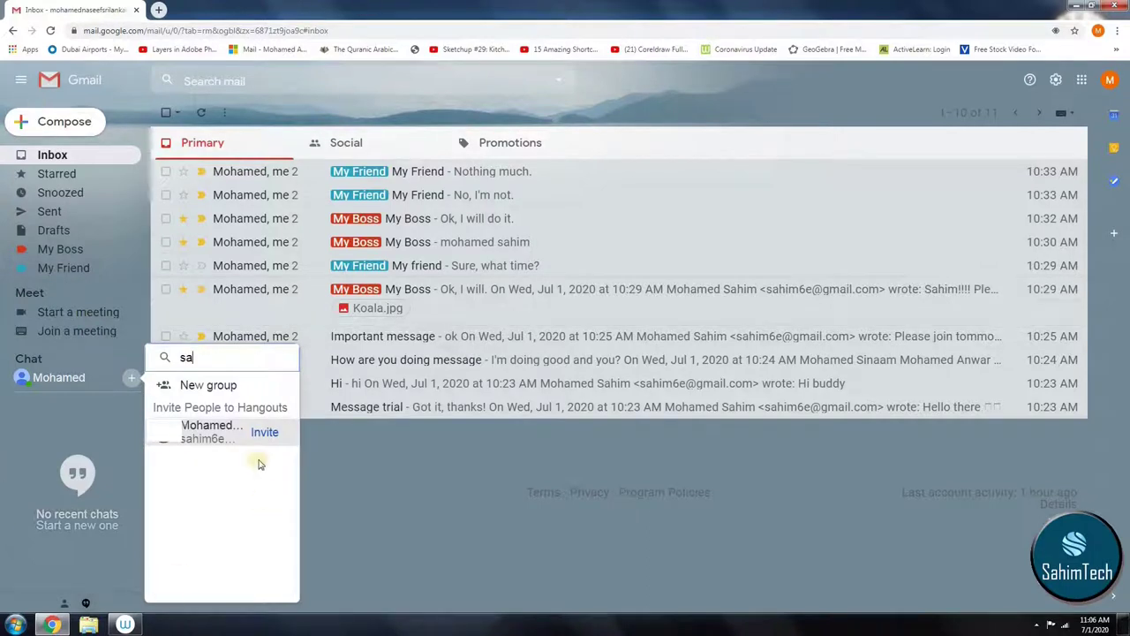
{"action": "left_click", "coordinate": [267, 436]}
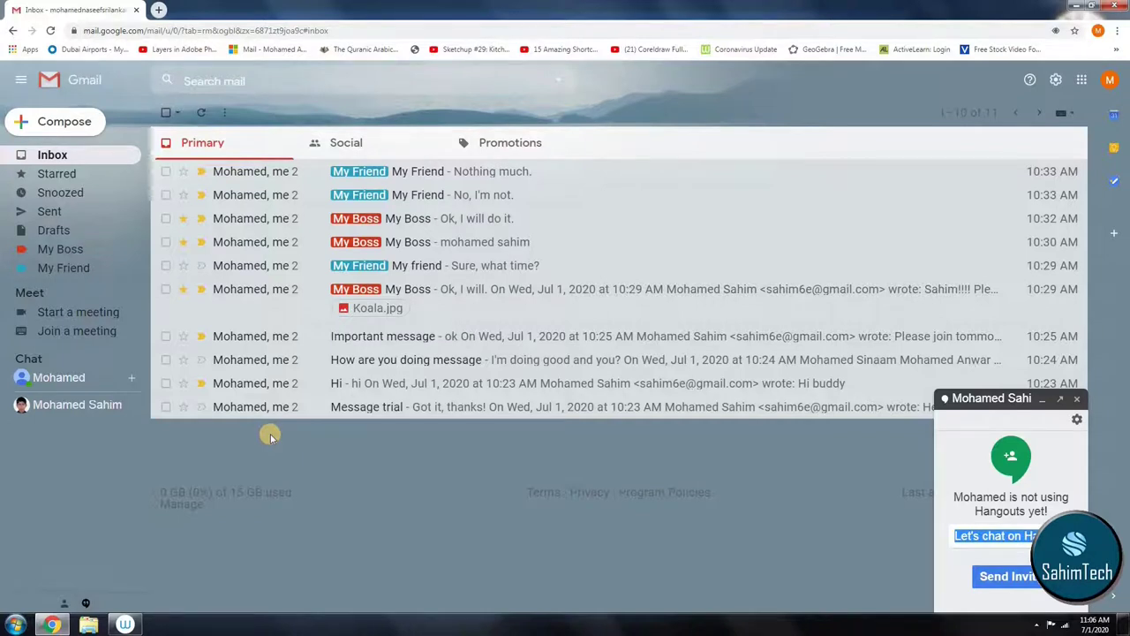
{"action": "left_click", "coordinate": [1016, 574]}
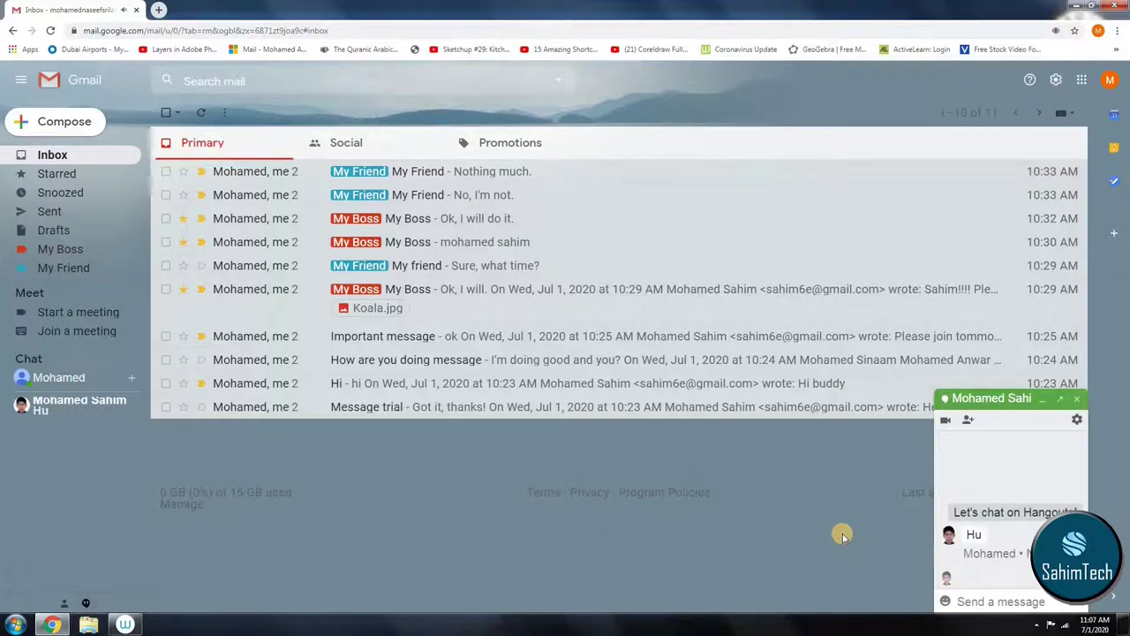
Step: Message the contact 'hi', then pop the Hangouts chat into a separate window
{"action": "left_click", "coordinate": [1035, 600]}
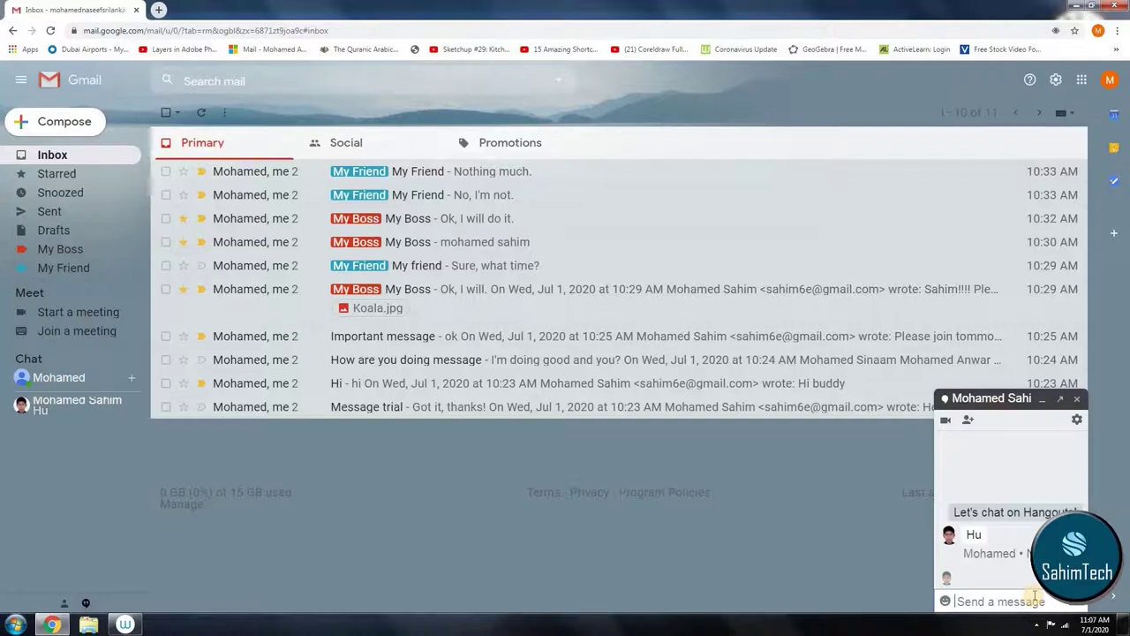
{"action": "type", "text": "hi"}
{"action": "key", "text": "Return"}
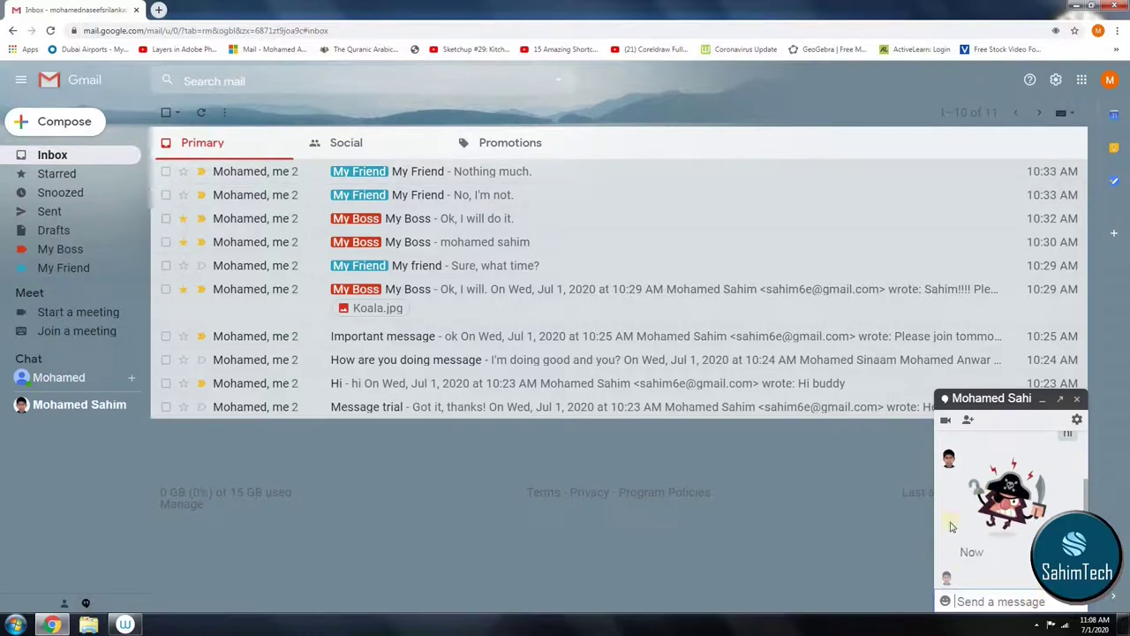
{"action": "left_click", "coordinate": [1000, 601]}
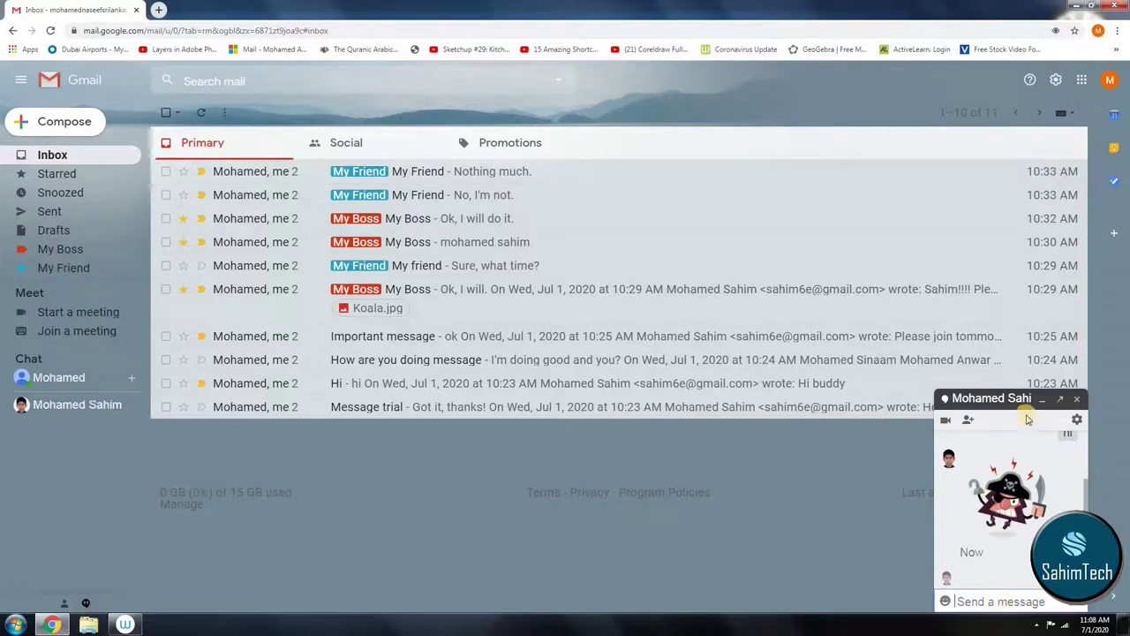
{"action": "left_click", "coordinate": [1060, 399]}
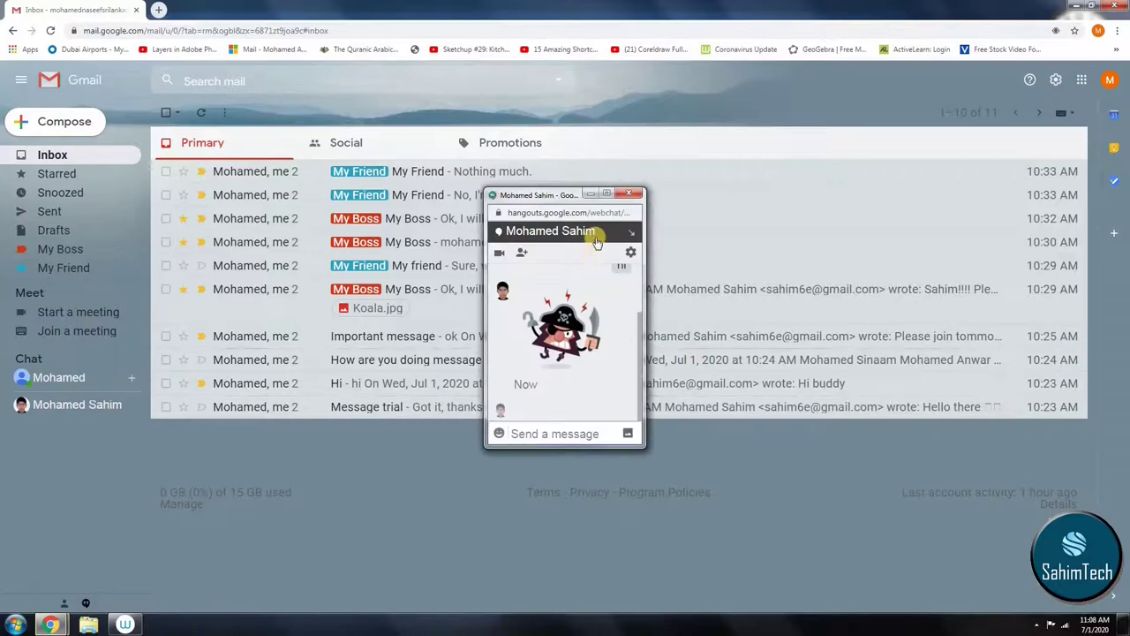
Step: Send the contact a turtle sticker from the maximized Hangouts chat, then close that popped-out window
{"action": "left_click", "coordinate": [606, 193]}
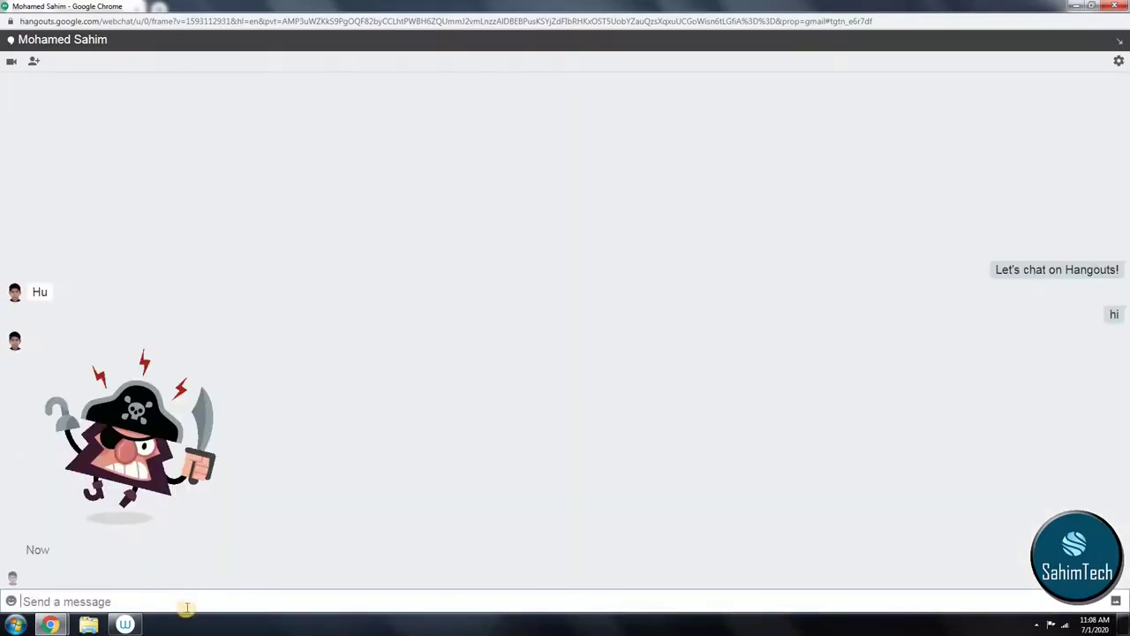
{"action": "left_click", "coordinate": [181, 608]}
{"action": "left_click", "coordinate": [12, 600]}
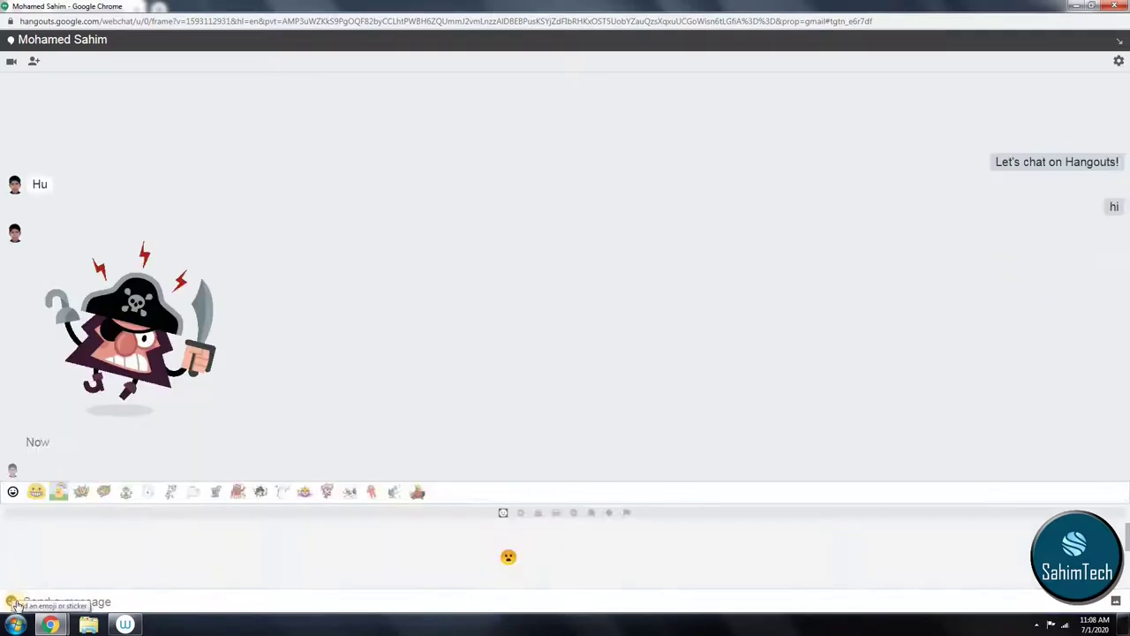
{"action": "left_click", "coordinate": [349, 492]}
{"action": "left_click", "coordinate": [416, 494]}
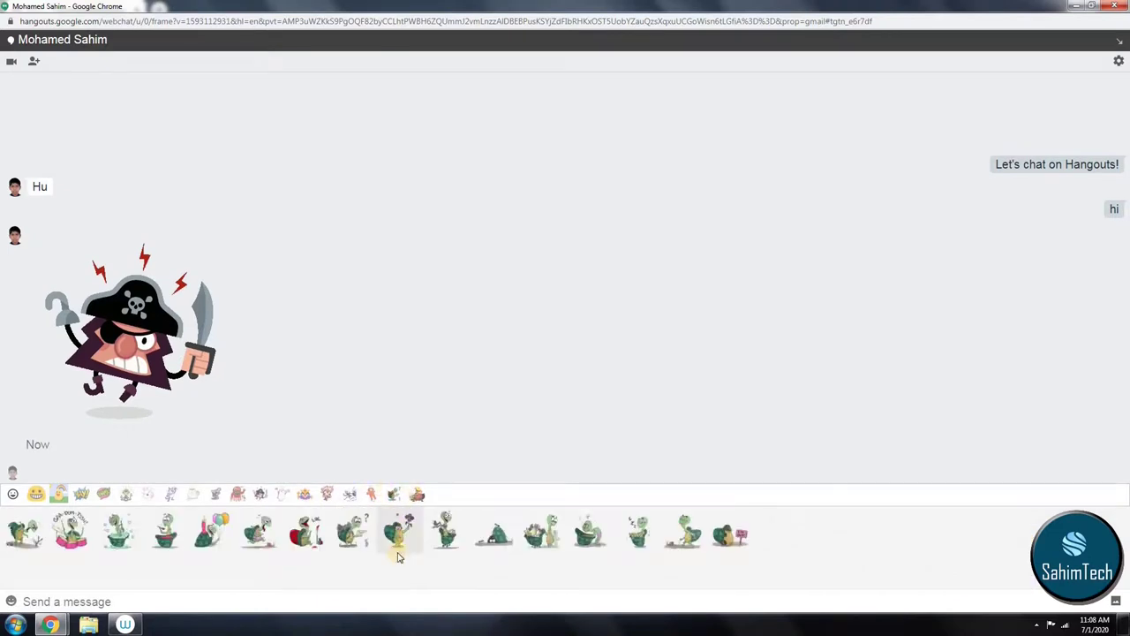
{"action": "left_click", "coordinate": [443, 533]}
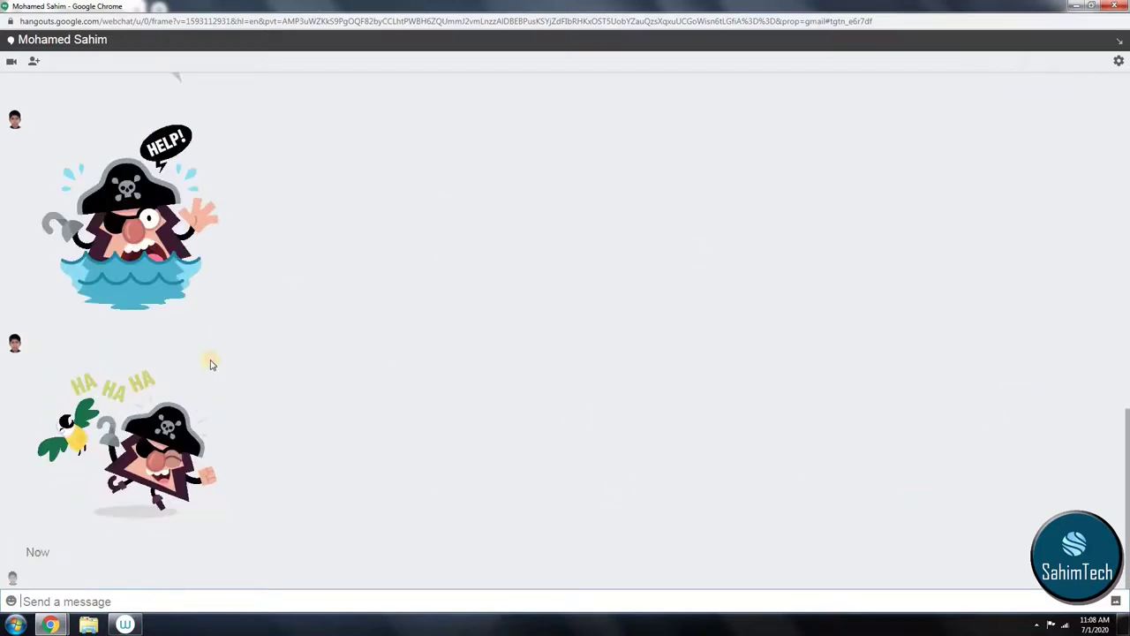
{"action": "left_click", "coordinate": [1114, 5]}
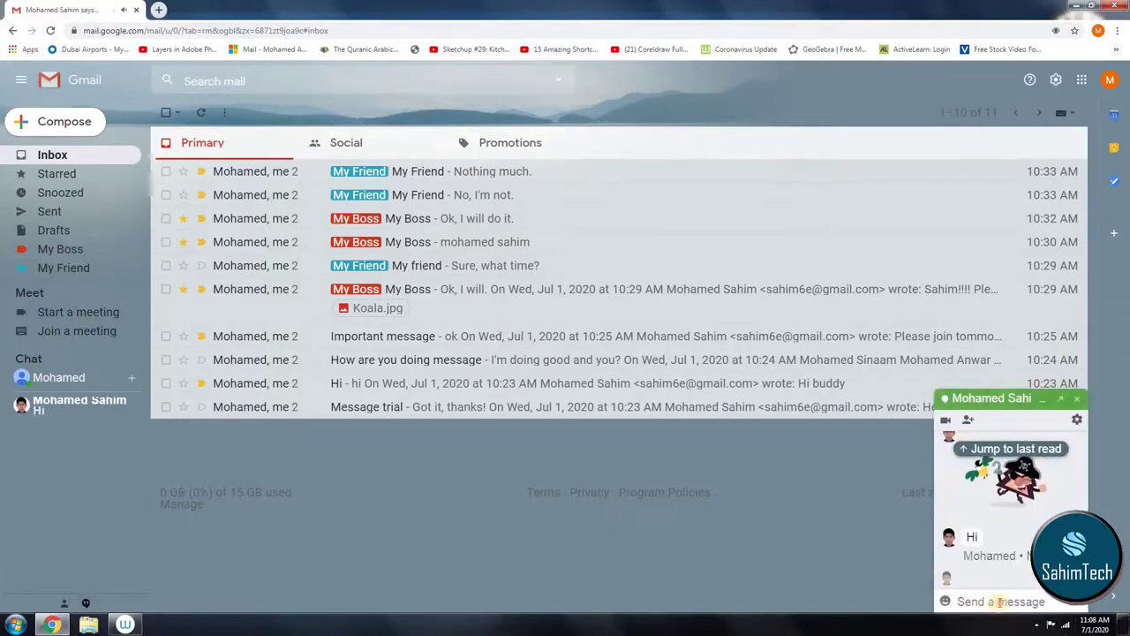
Step: Reply 'hi' in the docked chat, then close the chat conversation
{"action": "left_click", "coordinate": [939, 554]}
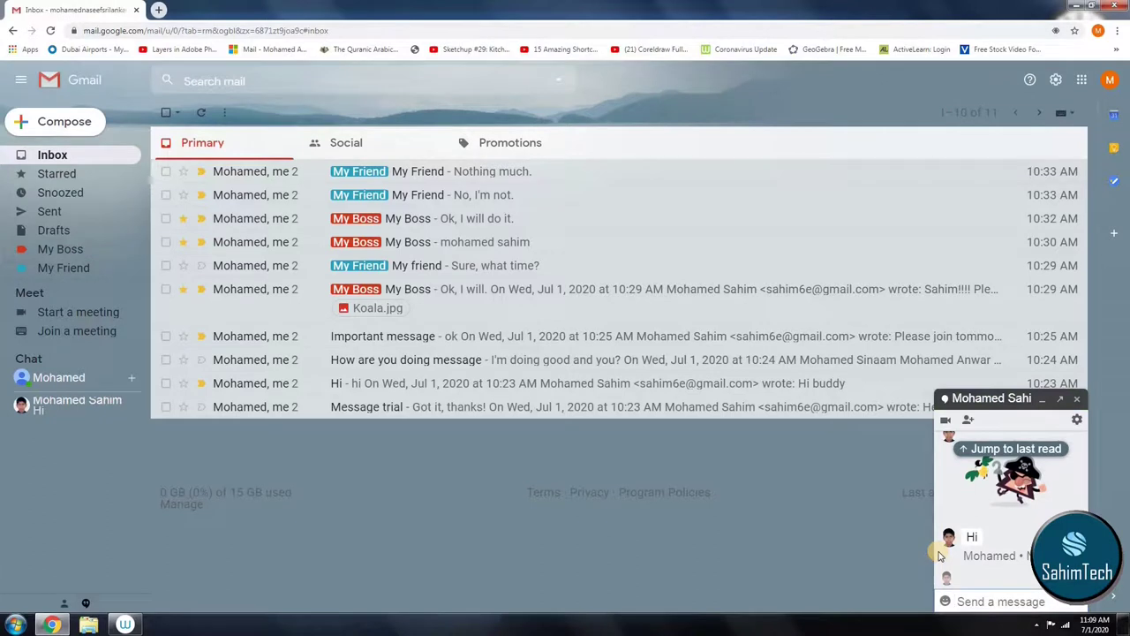
{"action": "type", "text": "hi"}
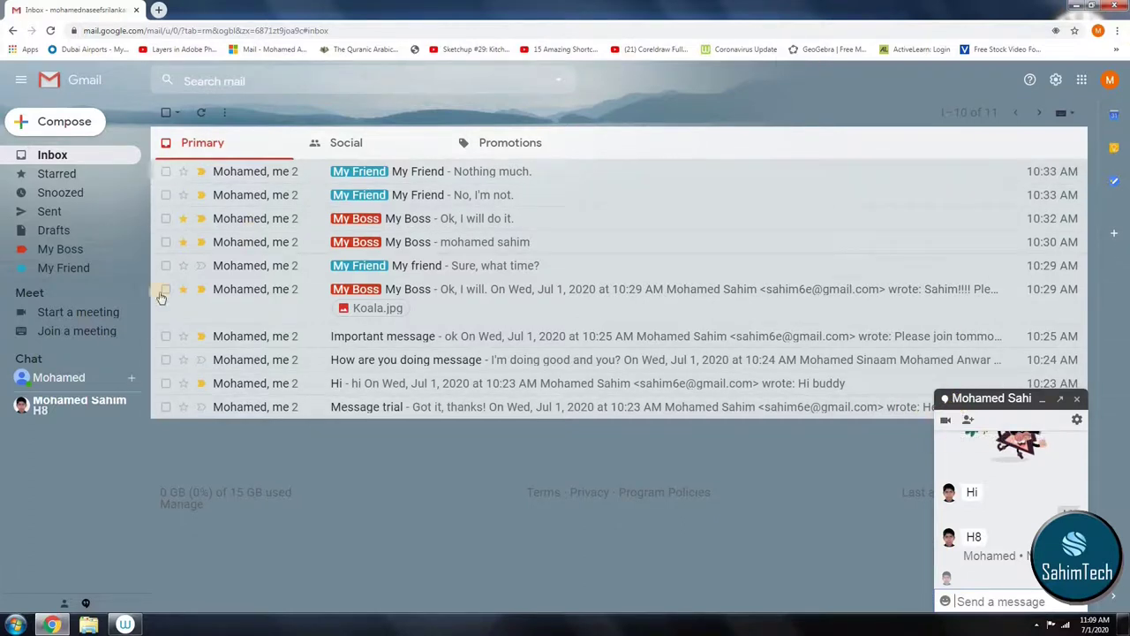
{"action": "left_click", "coordinate": [1076, 398]}
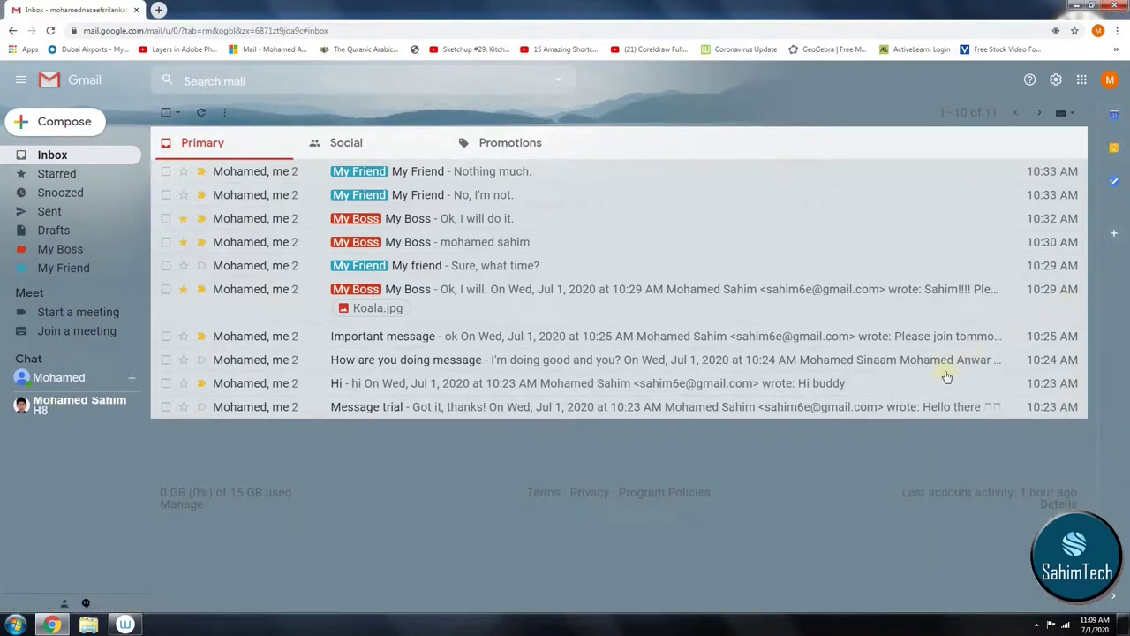
Step: Try the inbox More and select-by-type menus, and toggle the sidebar collapsed and expanded twice
{"action": "left_click", "coordinate": [224, 113]}
{"action": "left_click", "coordinate": [177, 113]}
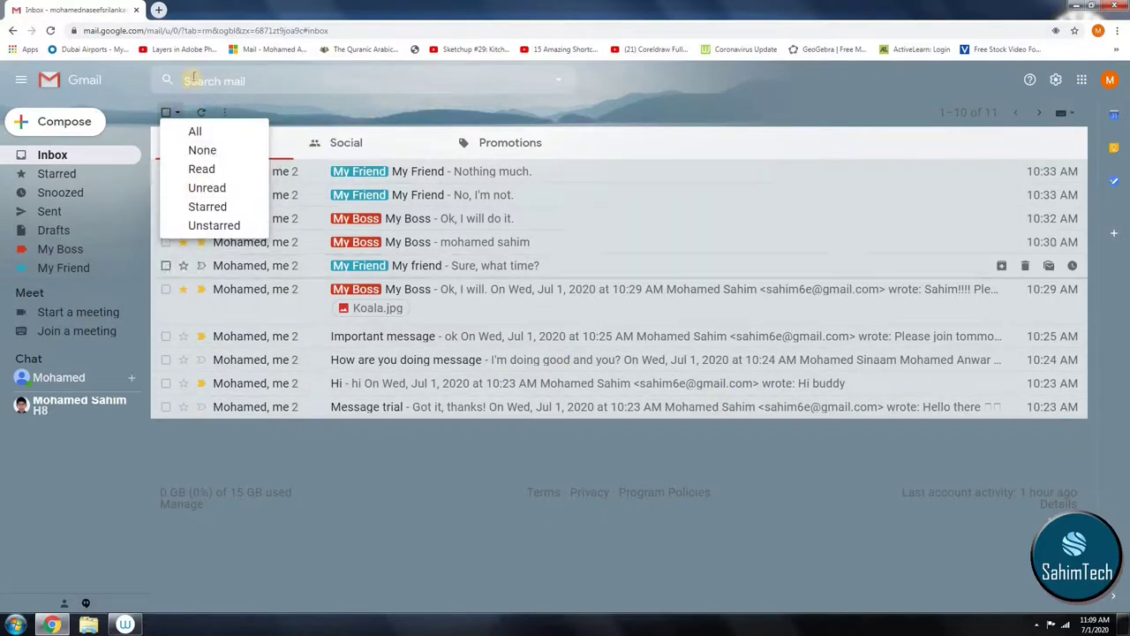
{"action": "left_click", "coordinate": [413, 549]}
{"action": "left_click", "coordinate": [19, 80]}
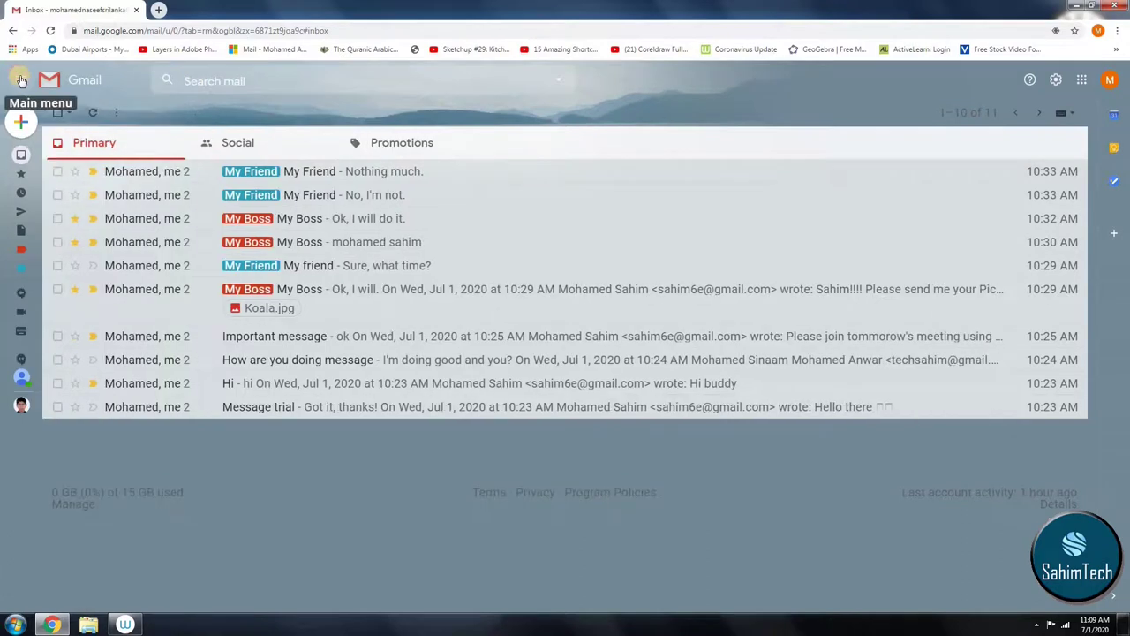
{"action": "left_click", "coordinate": [19, 80]}
{"action": "left_click", "coordinate": [21, 80]}
{"action": "left_click", "coordinate": [20, 80]}
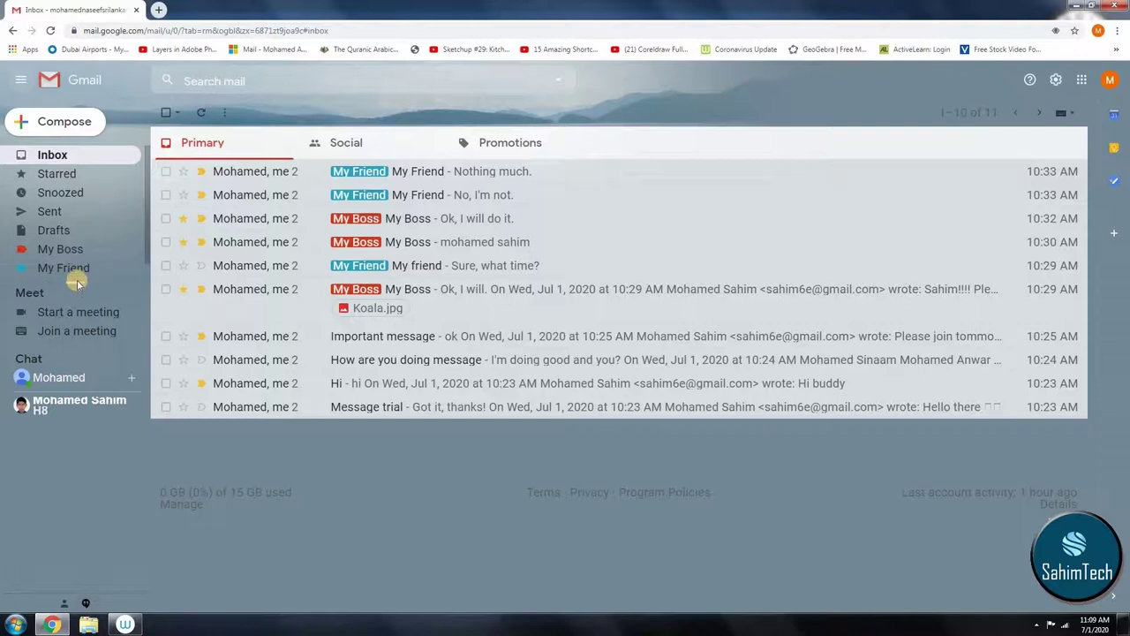
Step: Reveal Important, Chats, Scheduled, All Mail and Spam via the sidebar's More, then start a new message
{"action": "mouse_move", "coordinate": [75, 305]}
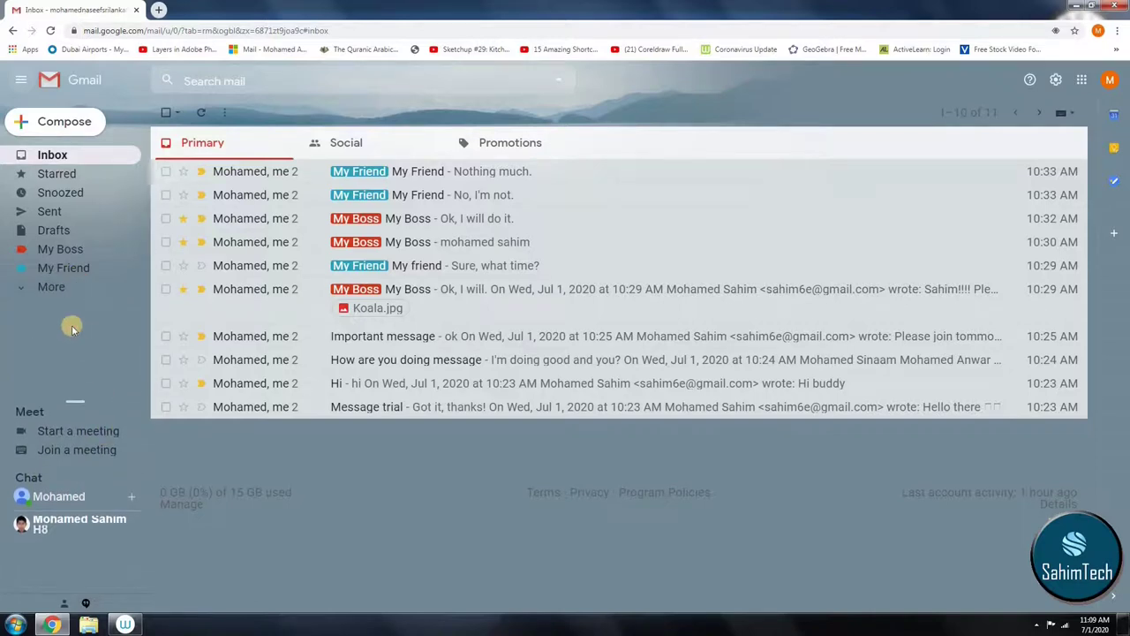
{"action": "left_click", "coordinate": [41, 293]}
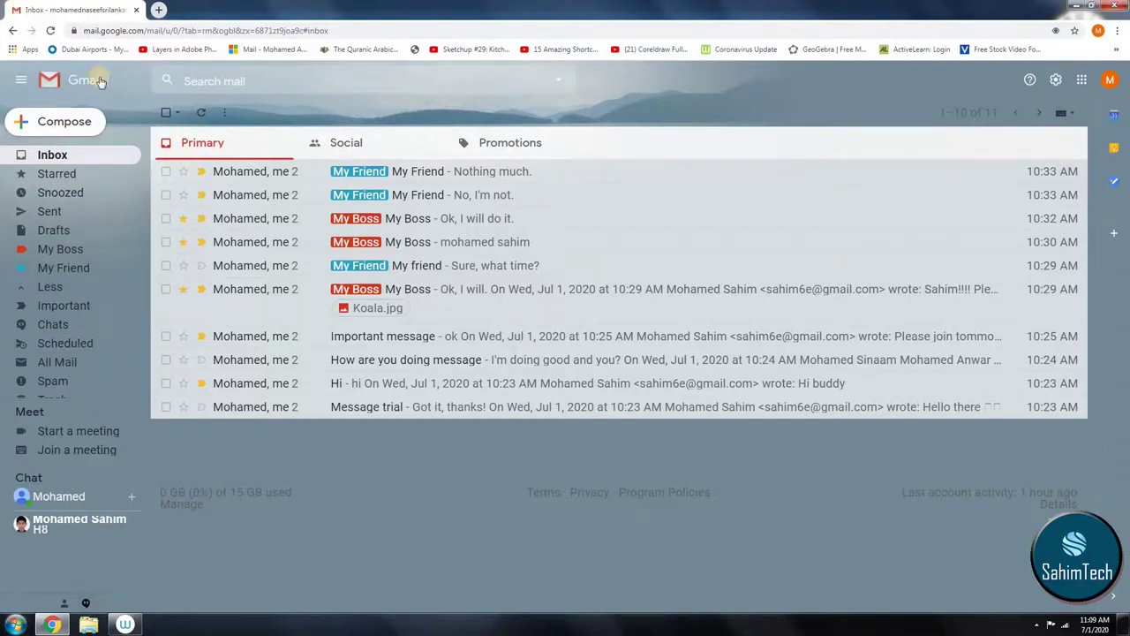
{"action": "left_click", "coordinate": [58, 132]}
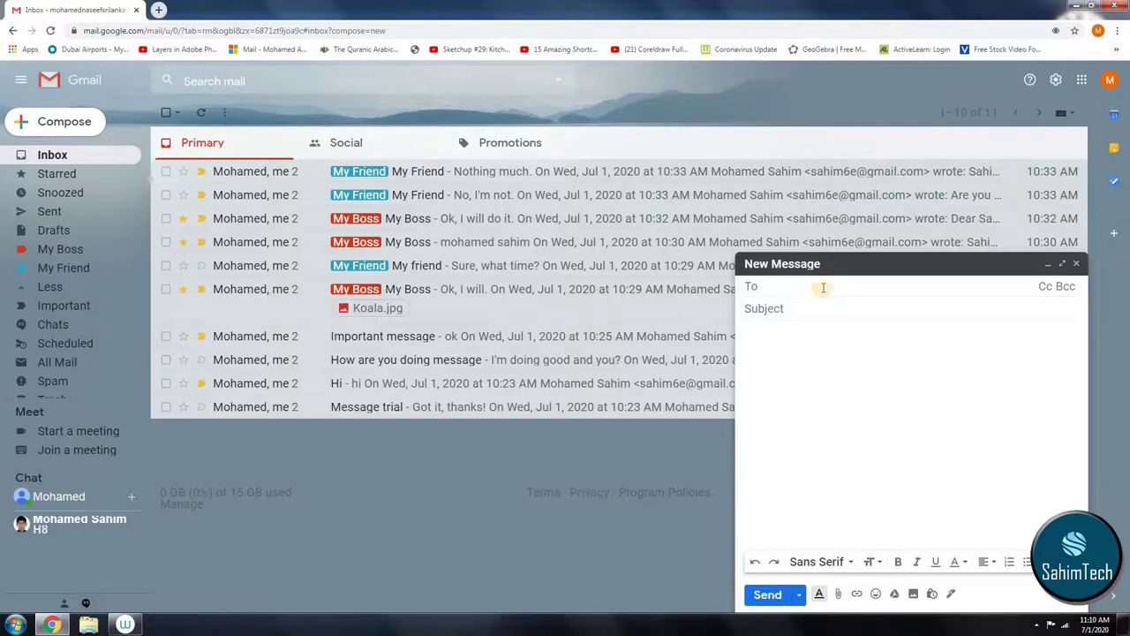
Step: Discard the empty draft and start a new email to the suggested contact with subject 123
{"action": "left_click", "coordinate": [1079, 265]}
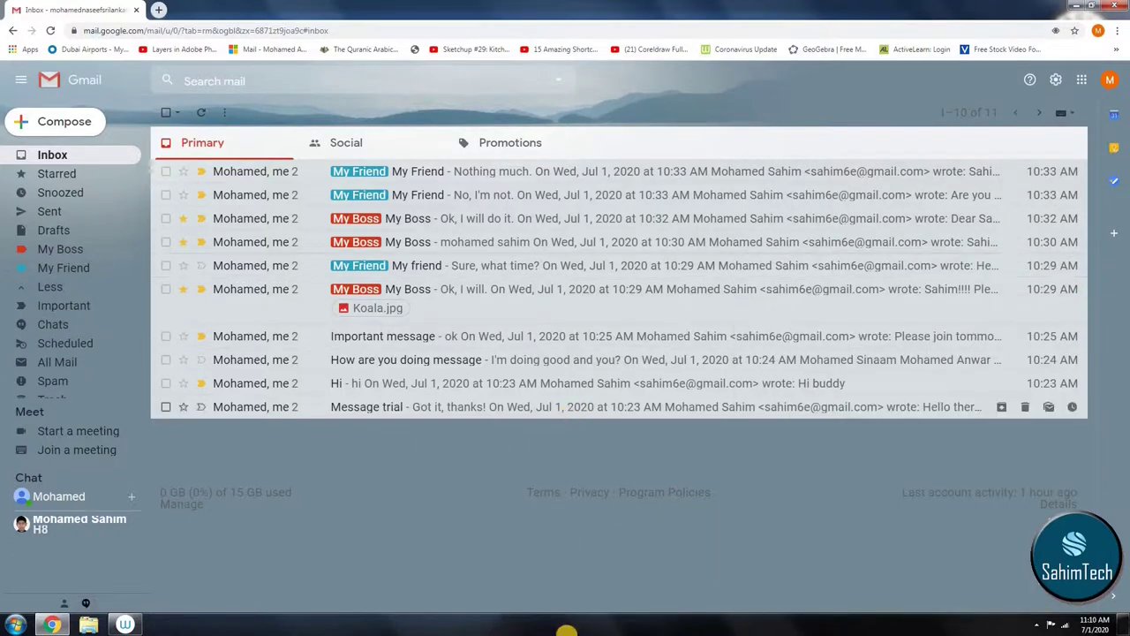
{"action": "left_click", "coordinate": [56, 124]}
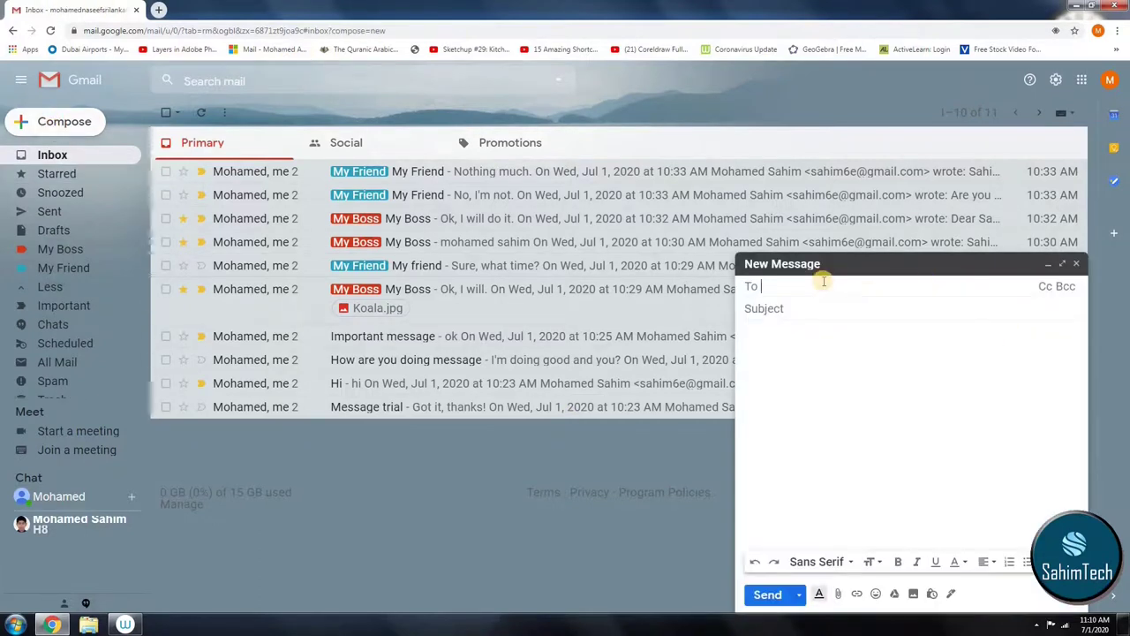
{"action": "type", "text": "sahim"}
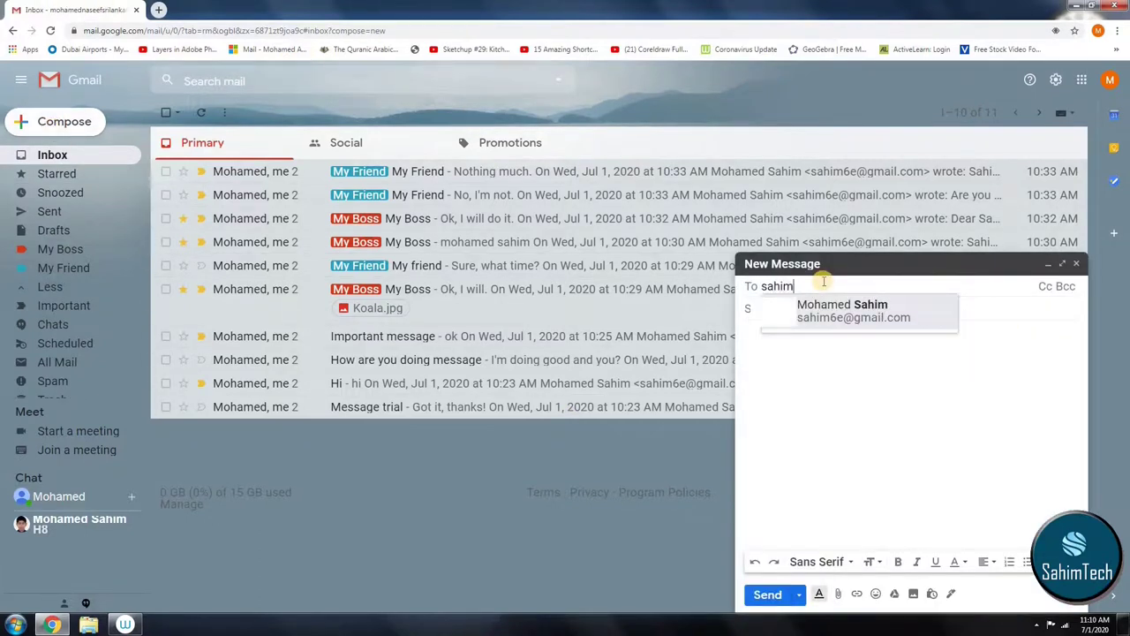
{"action": "left_click", "coordinate": [817, 310]}
{"action": "left_click", "coordinate": [784, 309]}
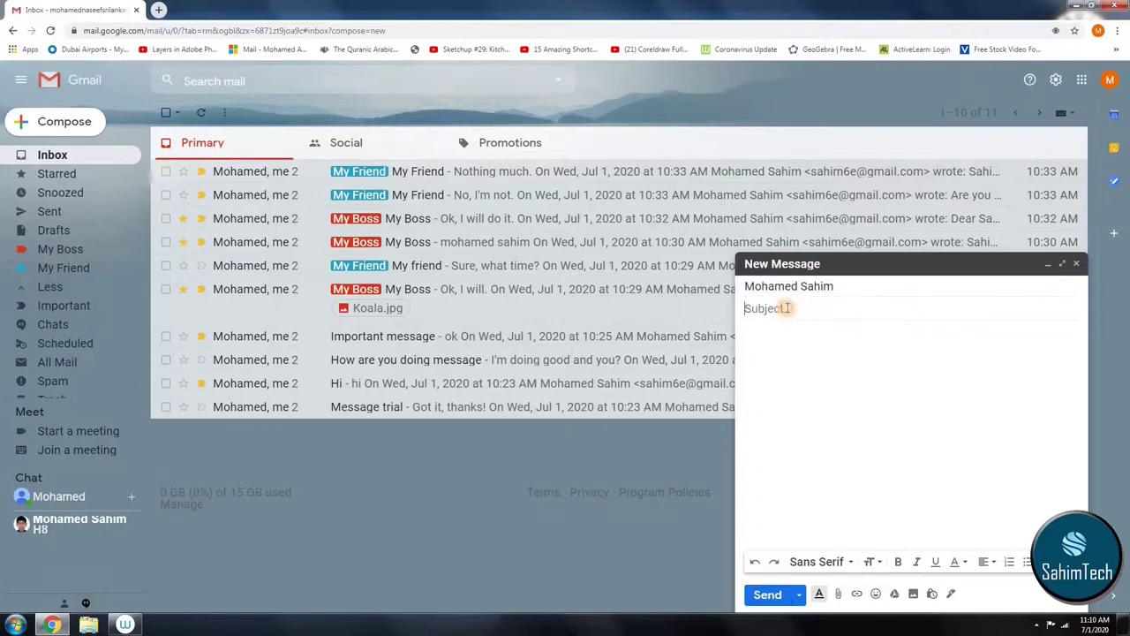
{"action": "type", "text": "123"}
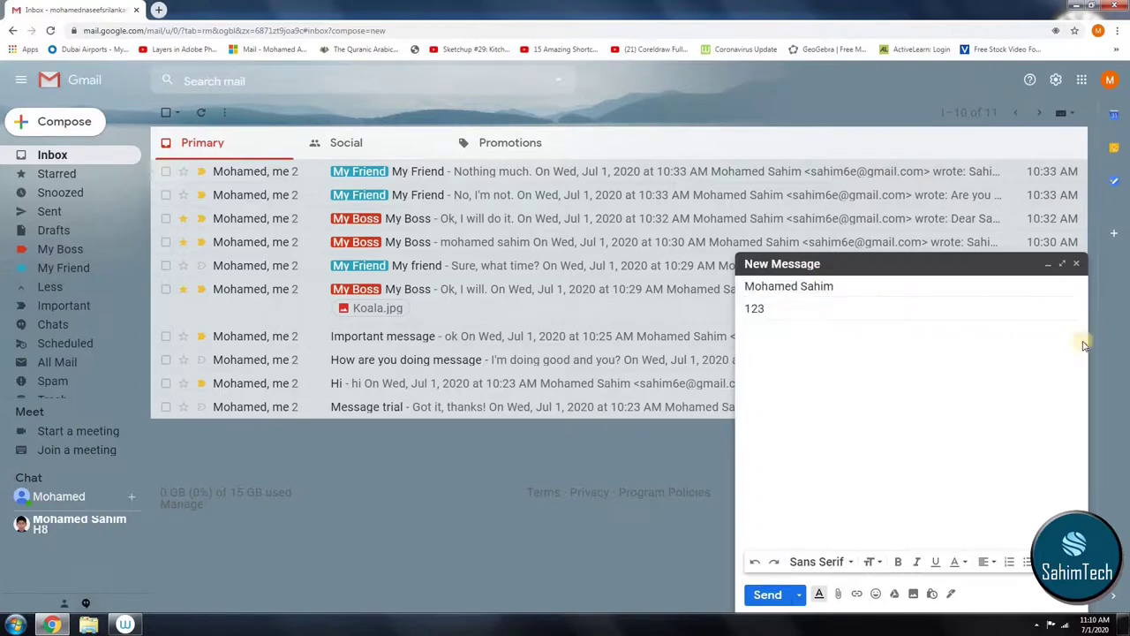
{"action": "left_click", "coordinate": [1012, 335]}
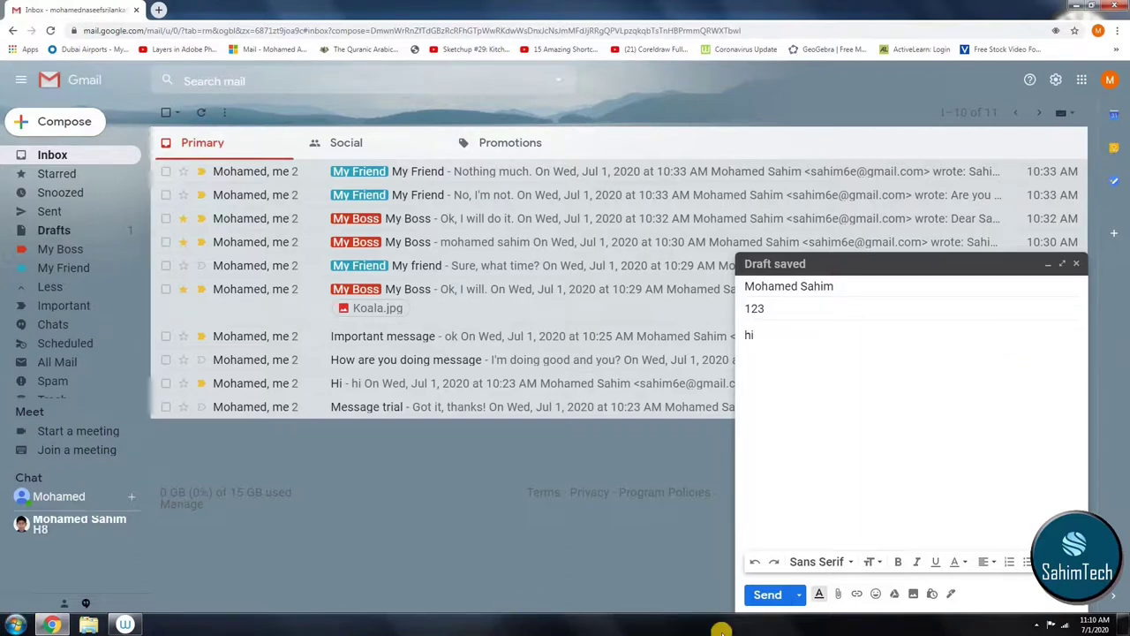
Step: Format the body word 'hi' as Huge, italic, underlined Trebuchet text and send the email
{"action": "left_click", "coordinate": [794, 597]}
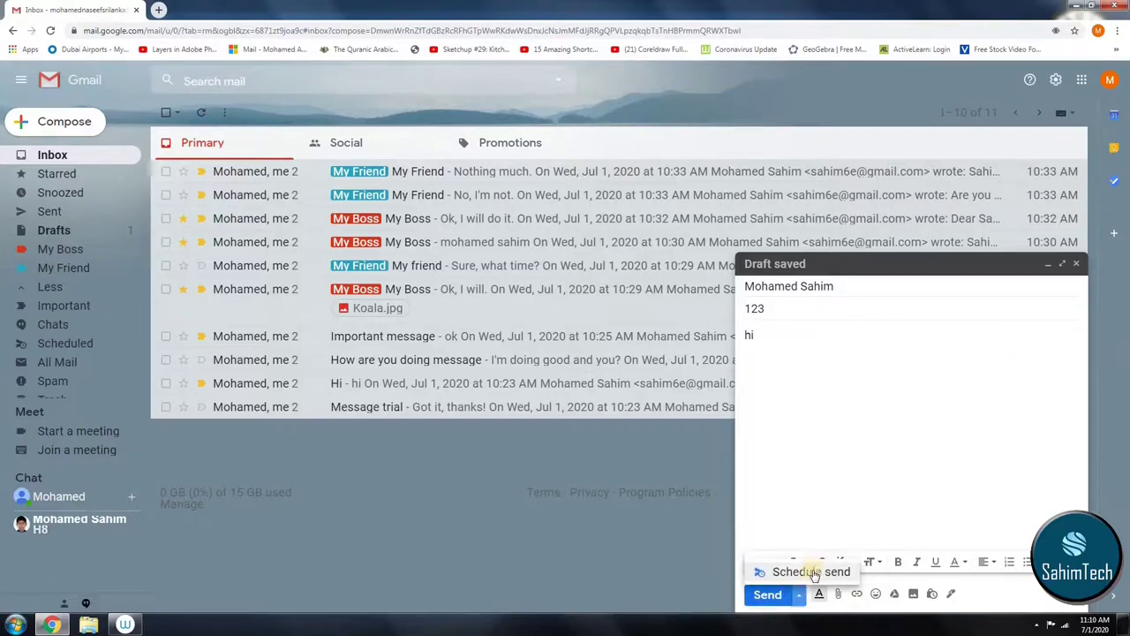
{"action": "left_click_drag", "start_coordinate": [777, 361], "coordinate": [706, 340]}
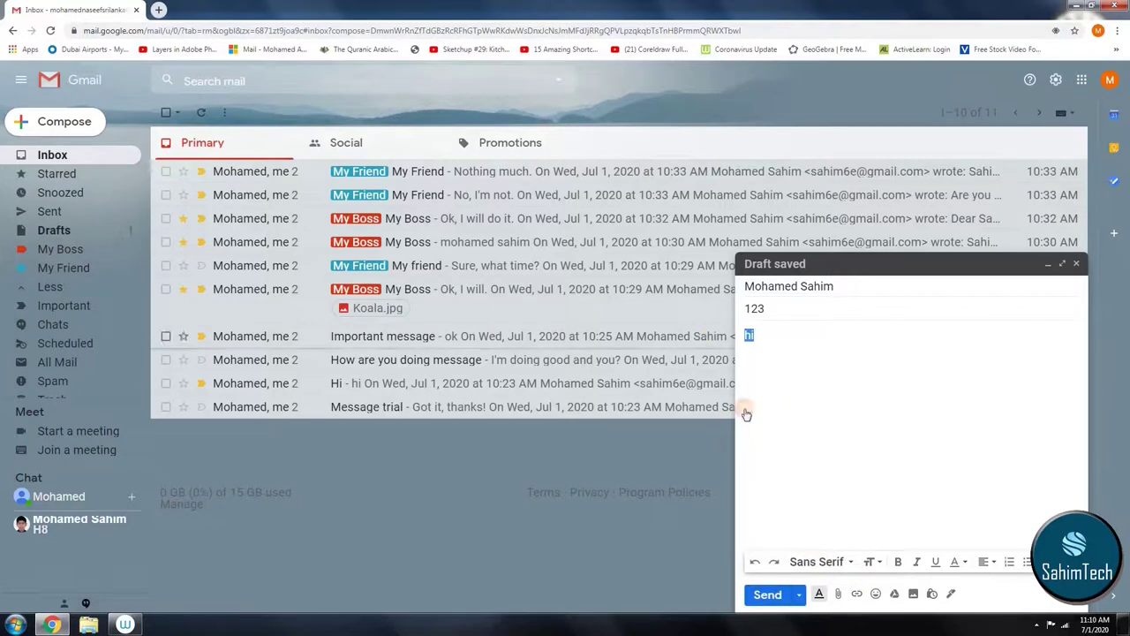
{"action": "left_click", "coordinate": [826, 527]}
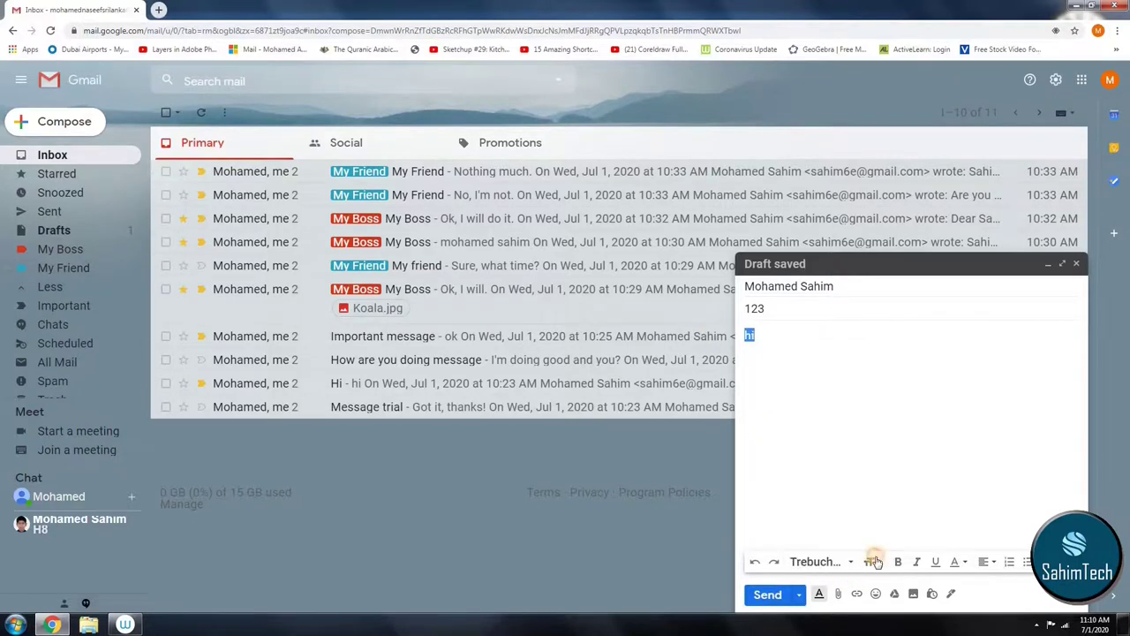
{"action": "left_click", "coordinate": [874, 562]}
{"action": "left_click", "coordinate": [887, 541]}
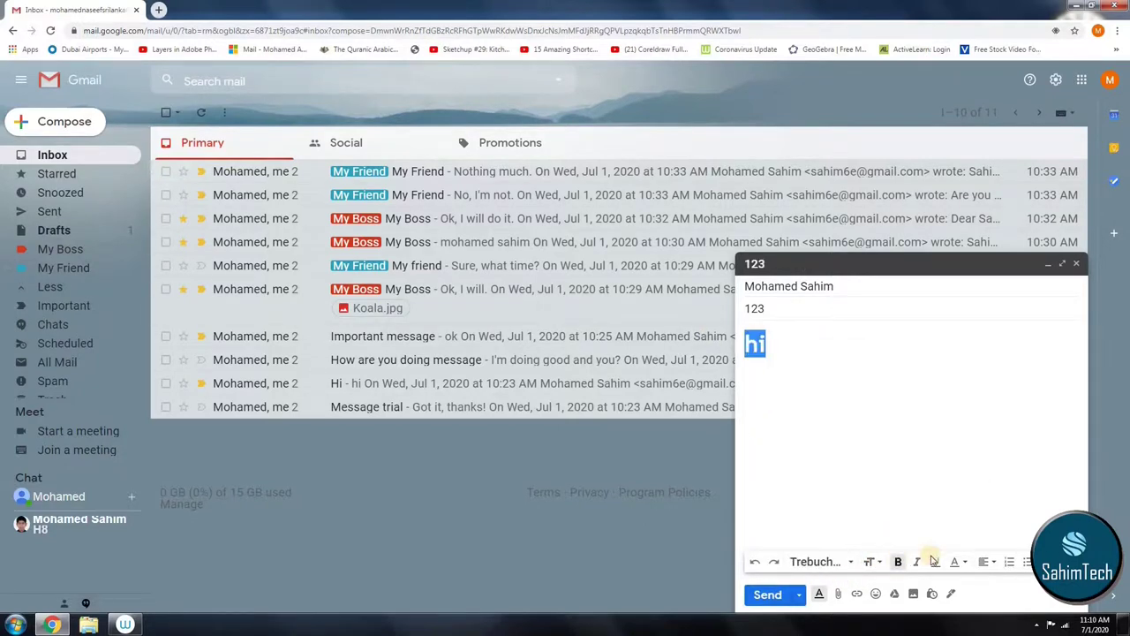
{"action": "left_click", "coordinate": [937, 562]}
{"action": "left_click", "coordinate": [956, 561]}
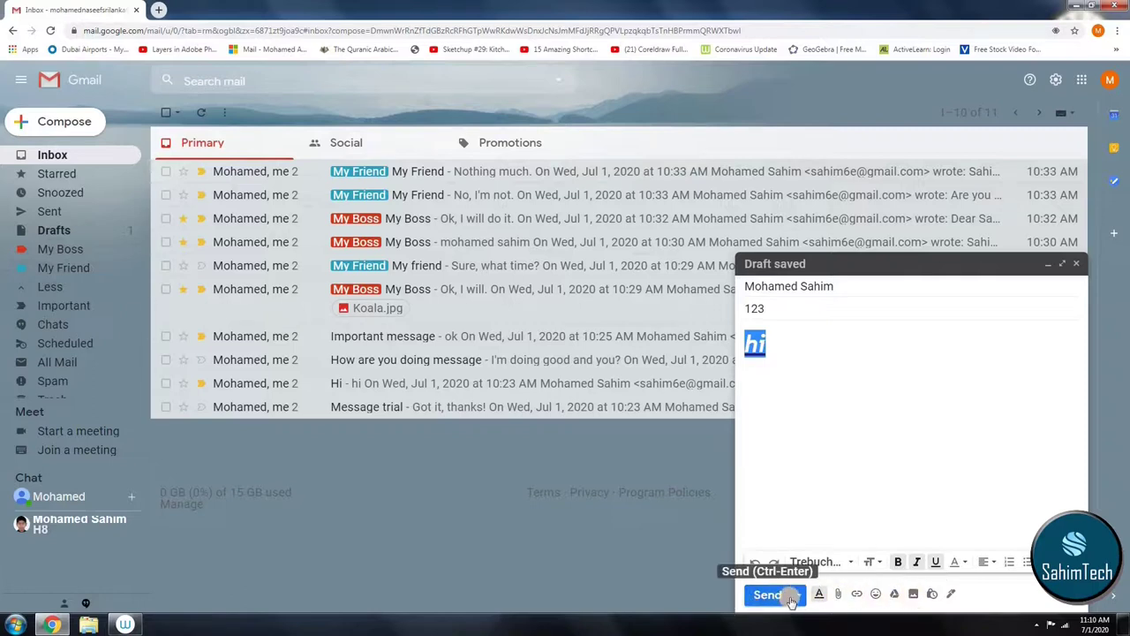
{"action": "left_click", "coordinate": [768, 595]}
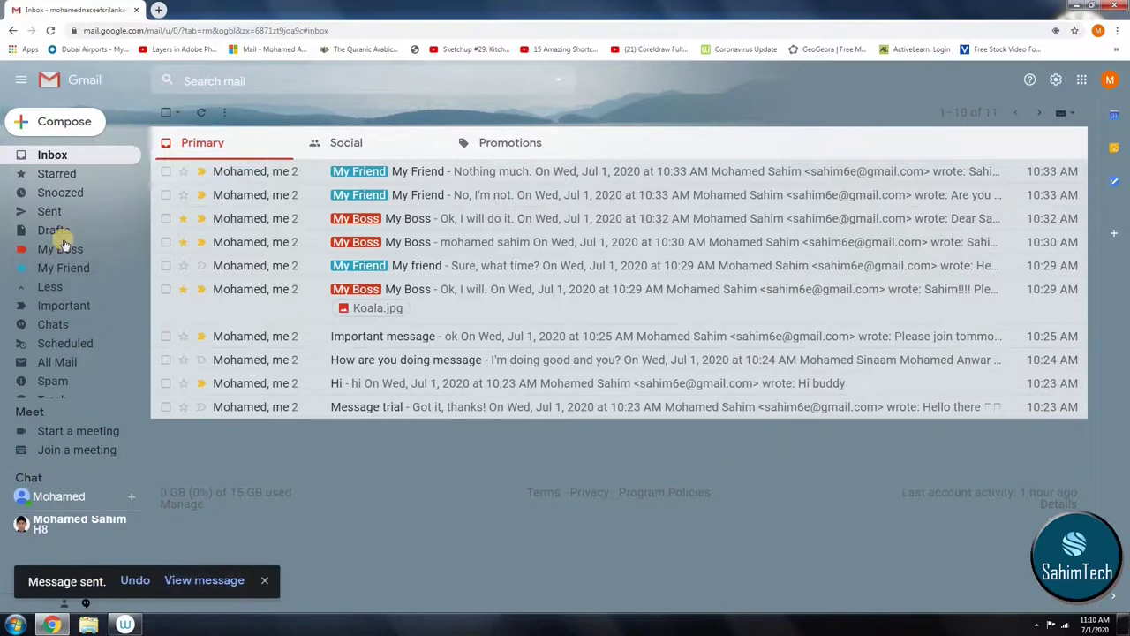
Step: Check the Starred and Snoozed views, then open the 'Important message' conversation from the Inbox
{"action": "left_click", "coordinate": [70, 156]}
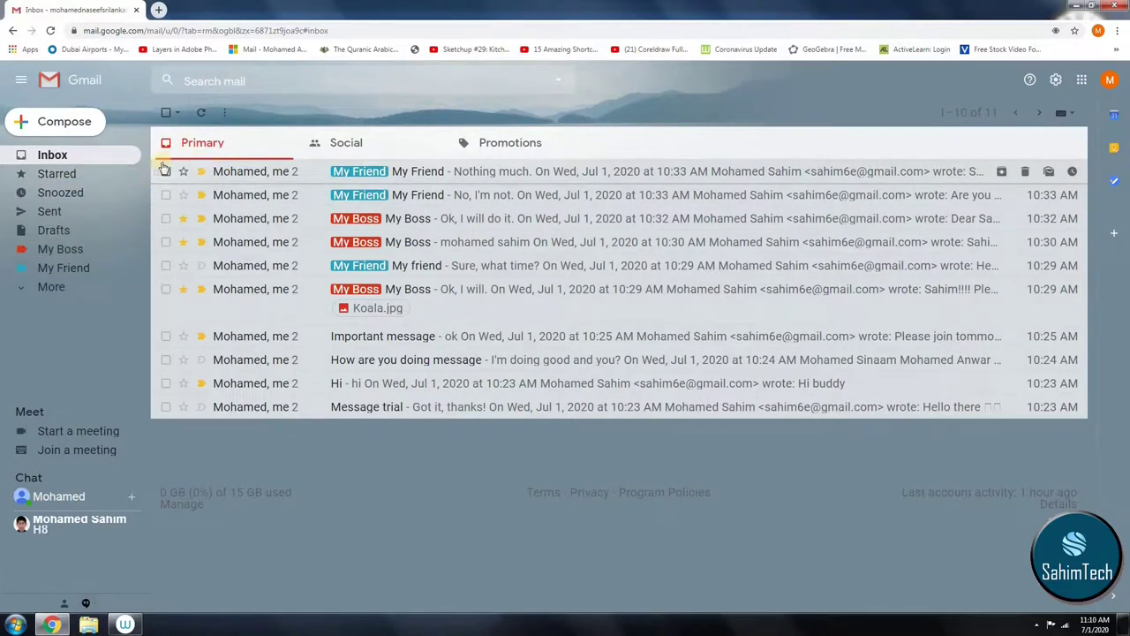
{"action": "left_click", "coordinate": [57, 173]}
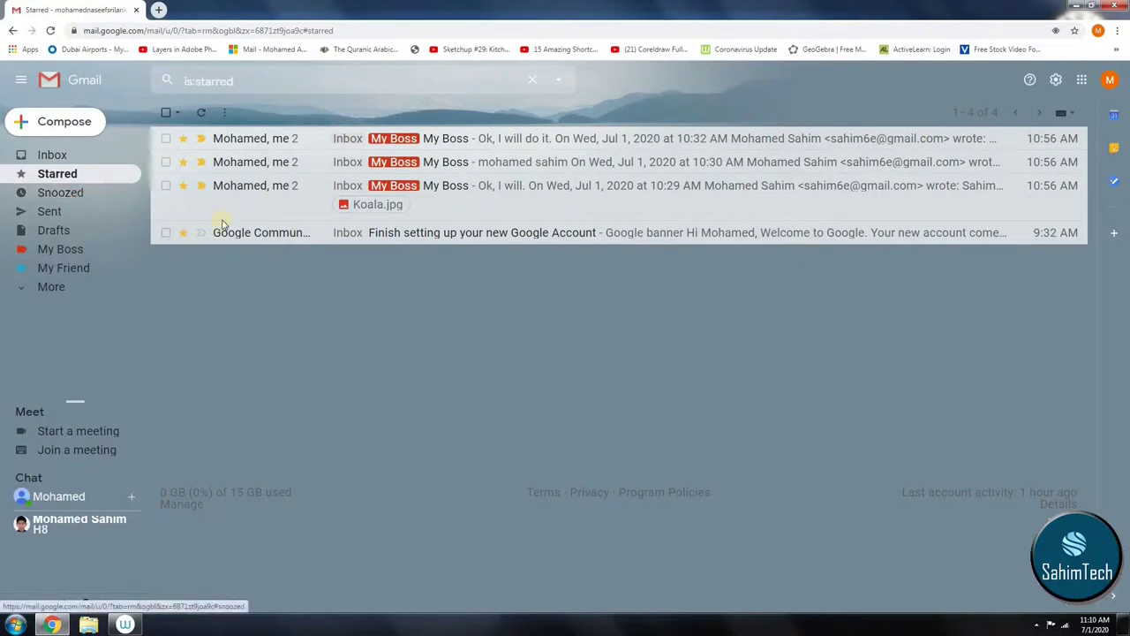
{"action": "left_click", "coordinate": [60, 191]}
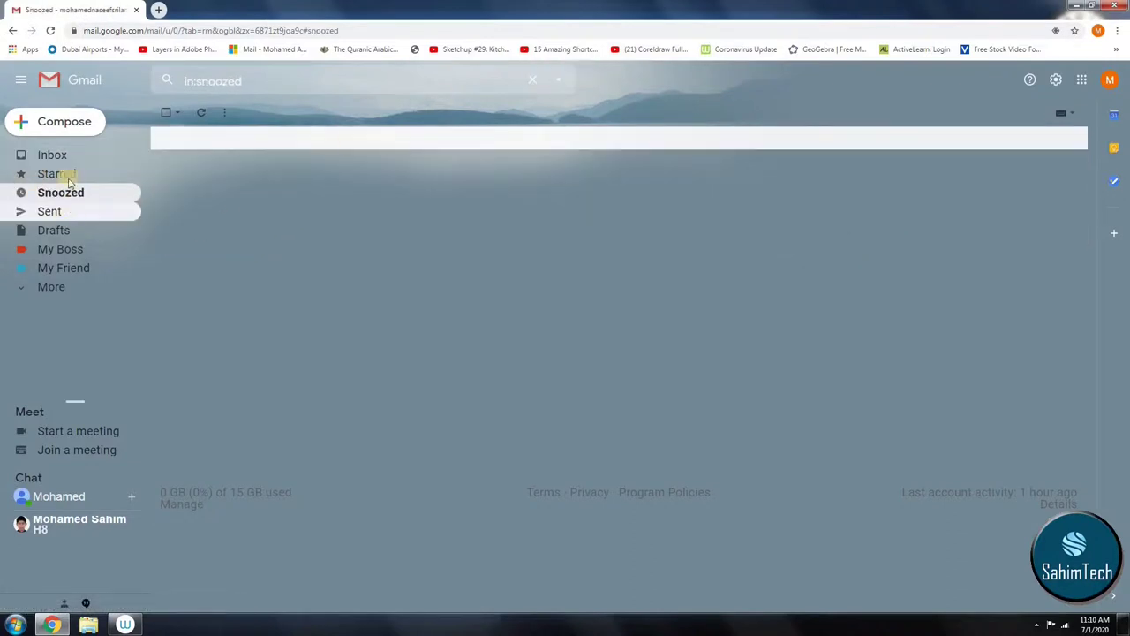
{"action": "left_click", "coordinate": [82, 162]}
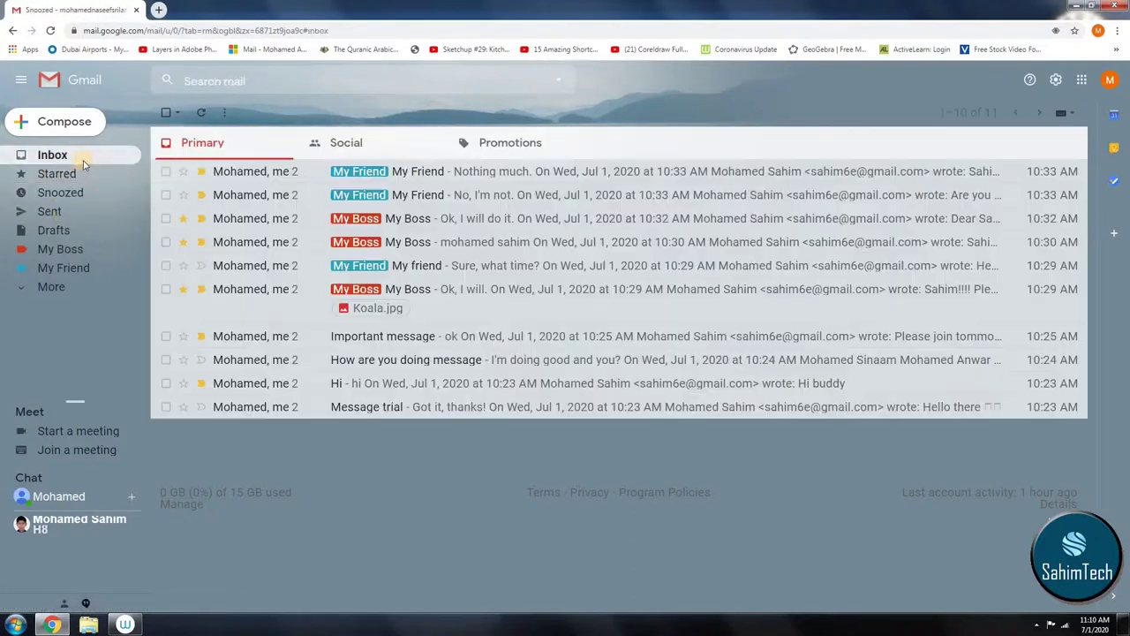
{"action": "left_click", "coordinate": [299, 335]}
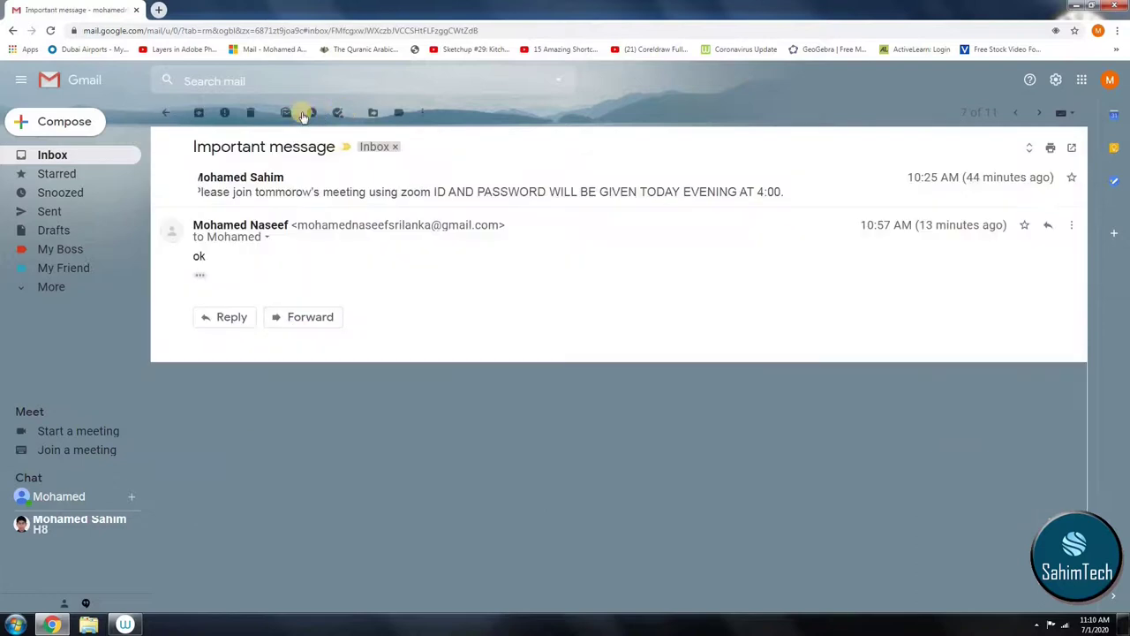
Step: Snooze the Important message until later today, 6:00 PM, then check Snoozed, Sent and Drafts
{"action": "left_click", "coordinate": [311, 112]}
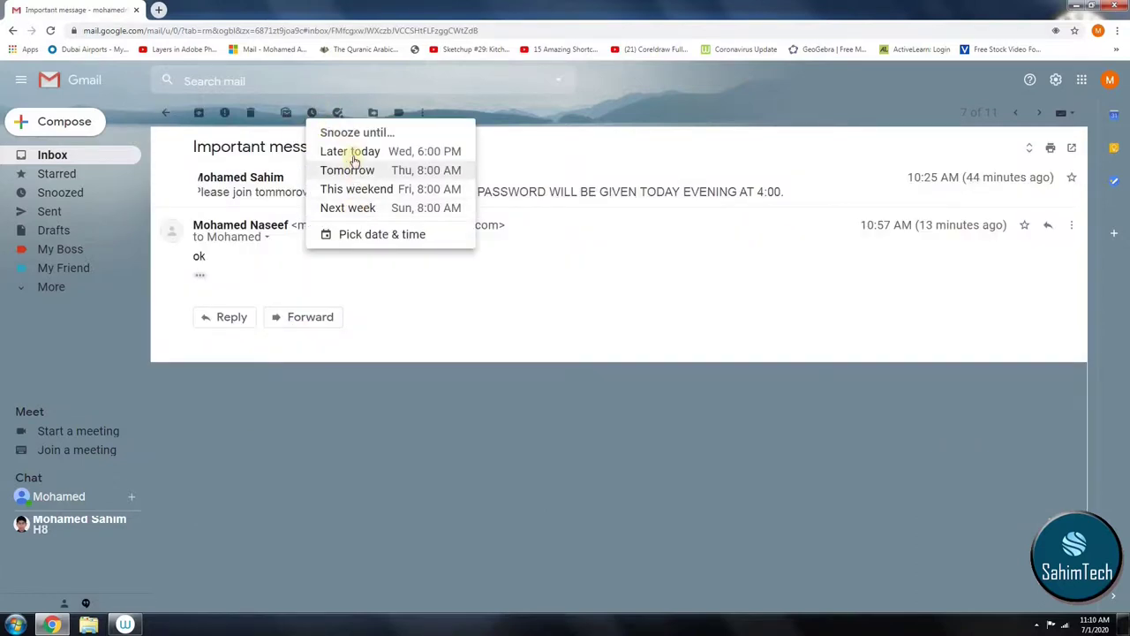
{"action": "left_click", "coordinate": [351, 152]}
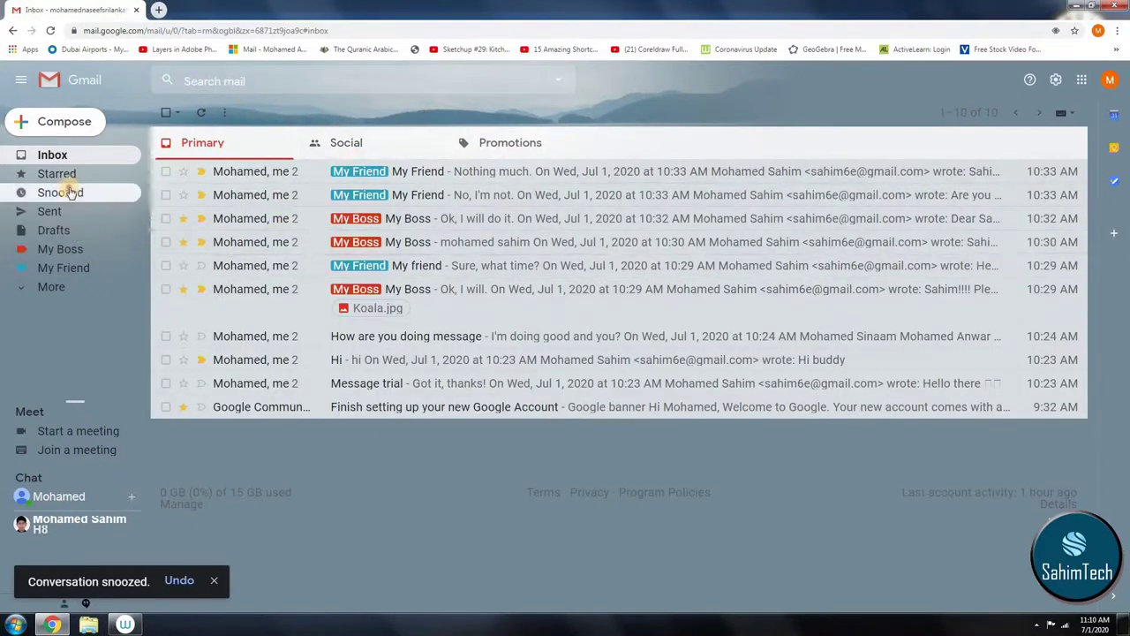
{"action": "left_click", "coordinate": [69, 191]}
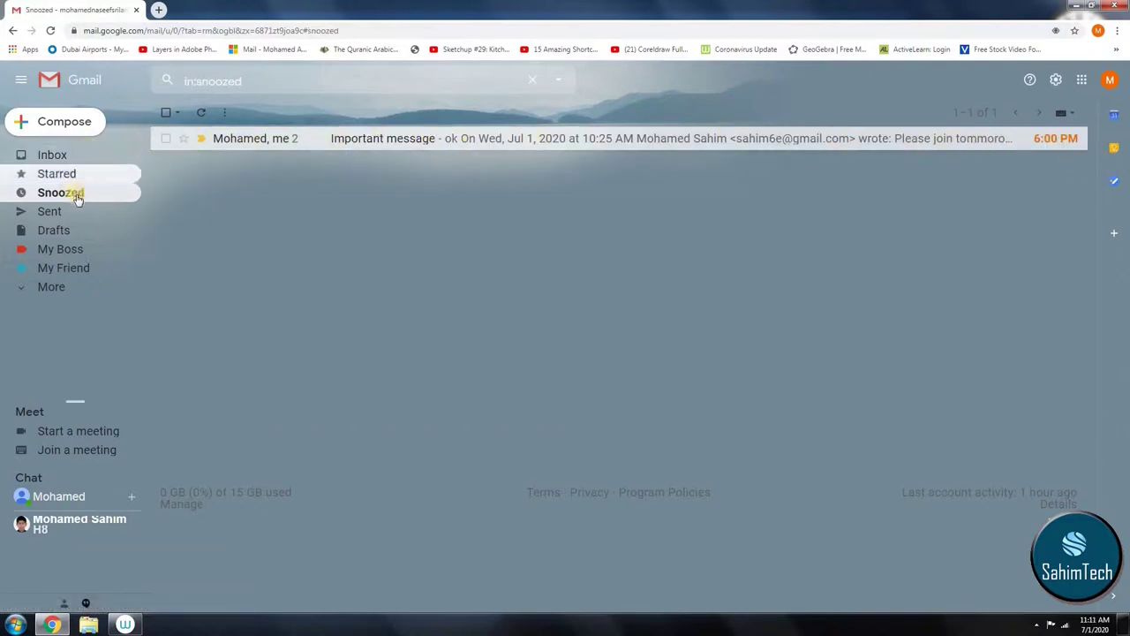
{"action": "left_click", "coordinate": [55, 211]}
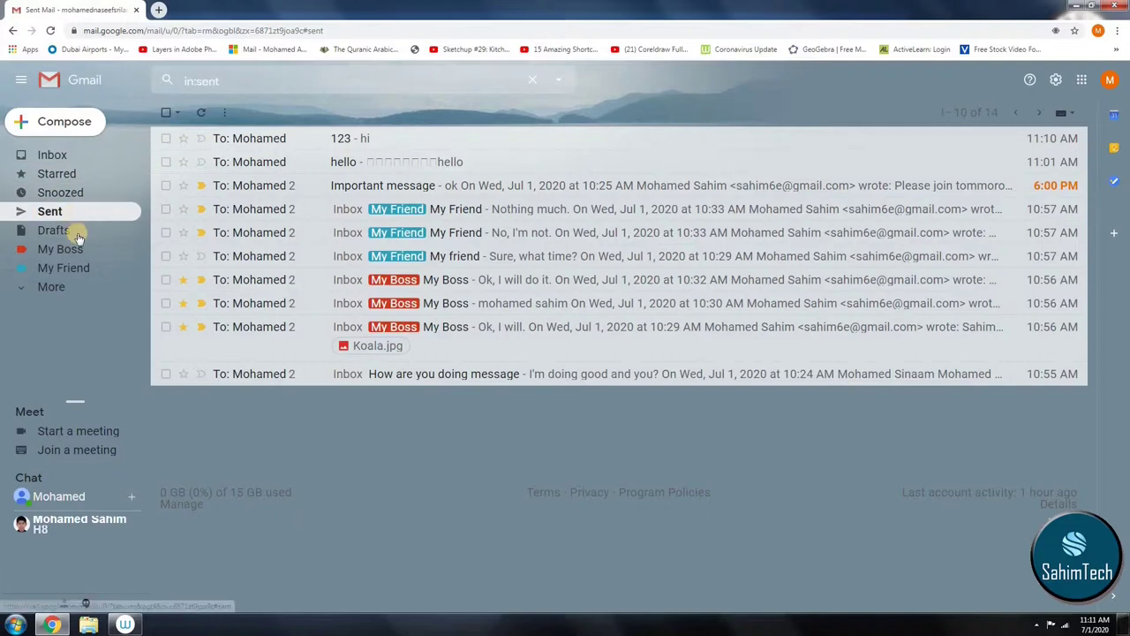
{"action": "left_click", "coordinate": [76, 234]}
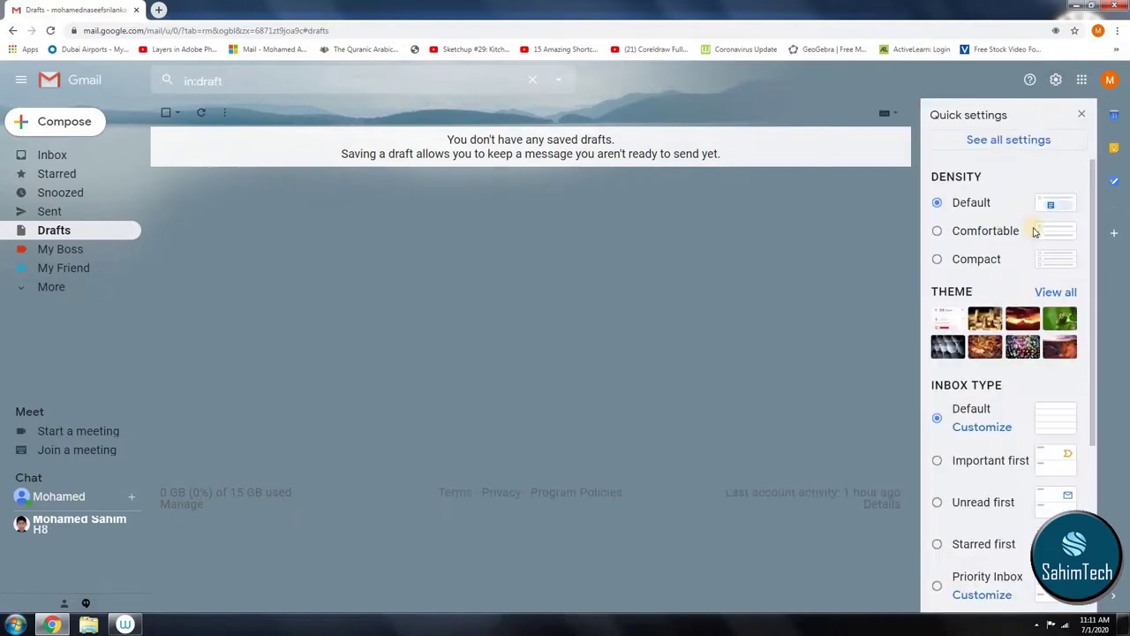
Step: Back in the Inbox, keep Default density and inbox type, and open See all settings
{"action": "left_click", "coordinate": [48, 155]}
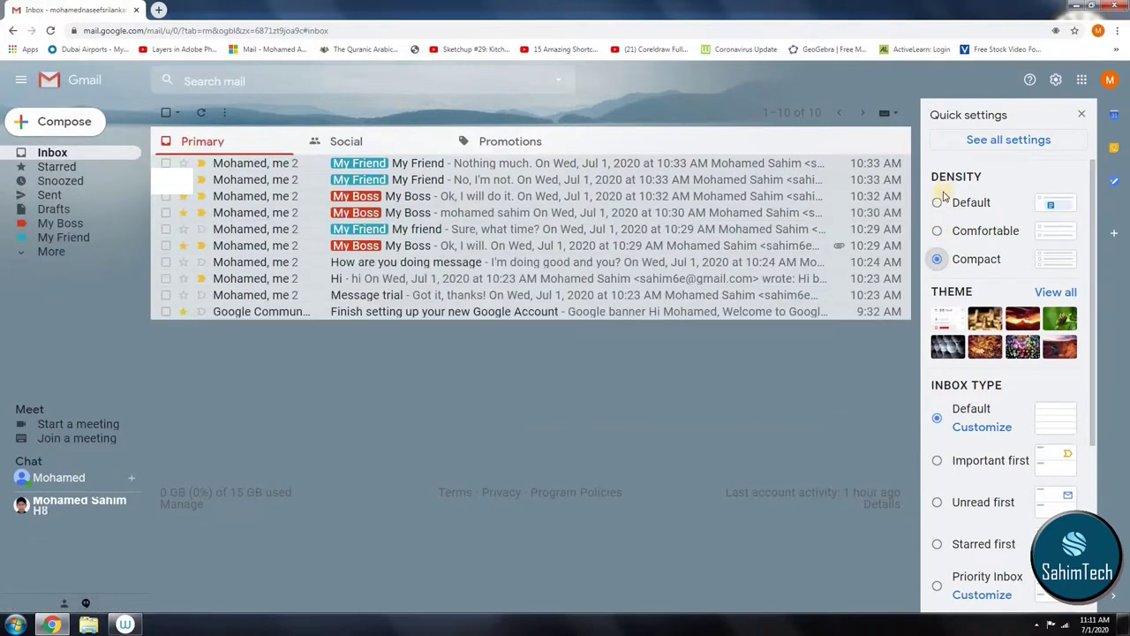
{"action": "scroll", "coordinate": [1004, 329], "scroll_direction": "down", "scroll_amount": 2}
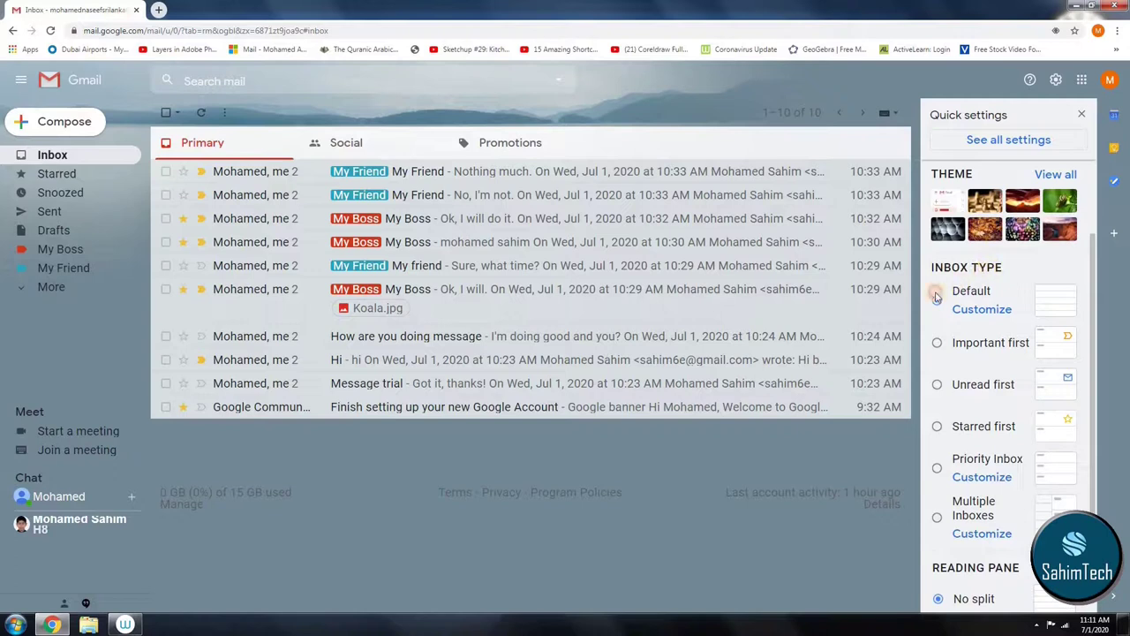
{"action": "left_click_drag", "start_coordinate": [936, 297], "coordinate": [990, 266]}
{"action": "left_click", "coordinate": [1009, 139]}
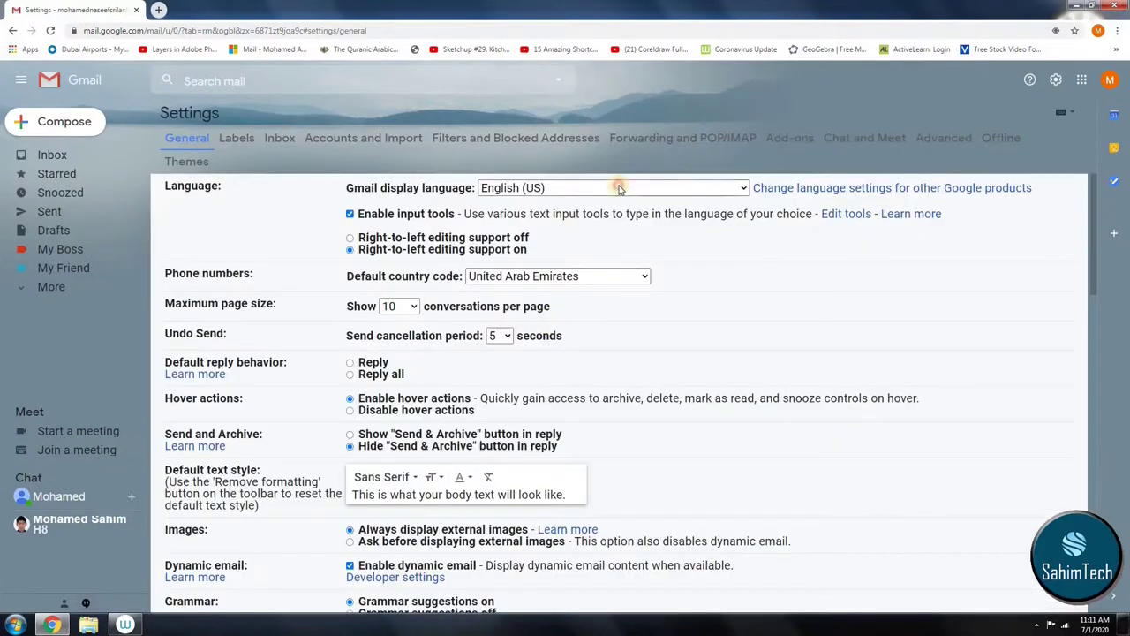
Step: Look through the display language and default country code lists without changing them
{"action": "left_click", "coordinate": [619, 188]}
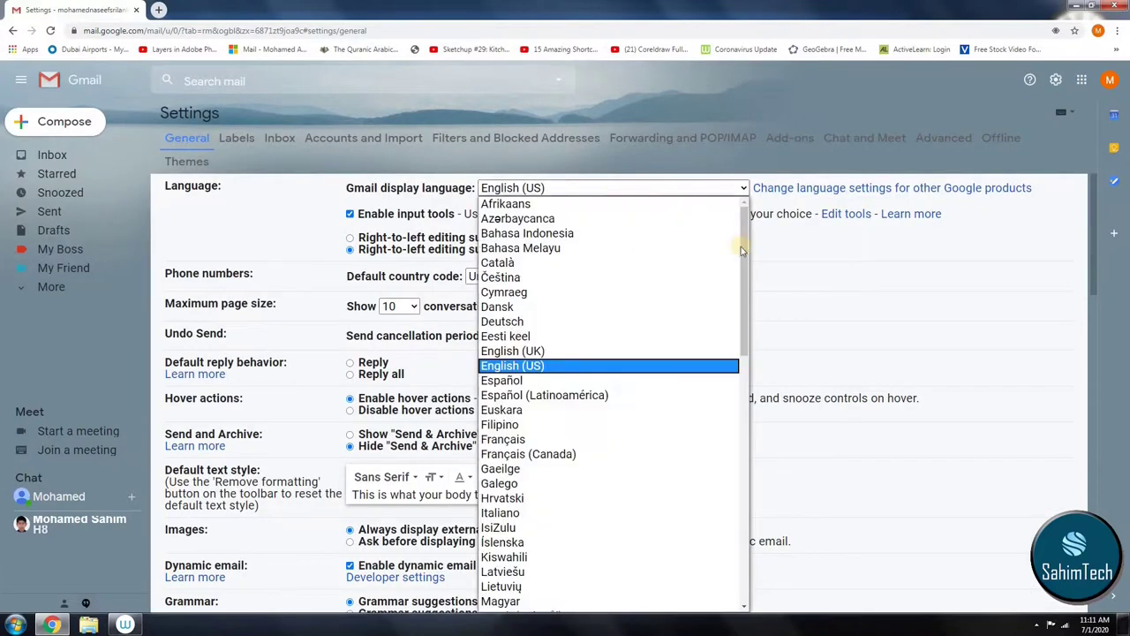
{"action": "left_click", "coordinate": [776, 262]}
{"action": "left_click", "coordinate": [523, 276]}
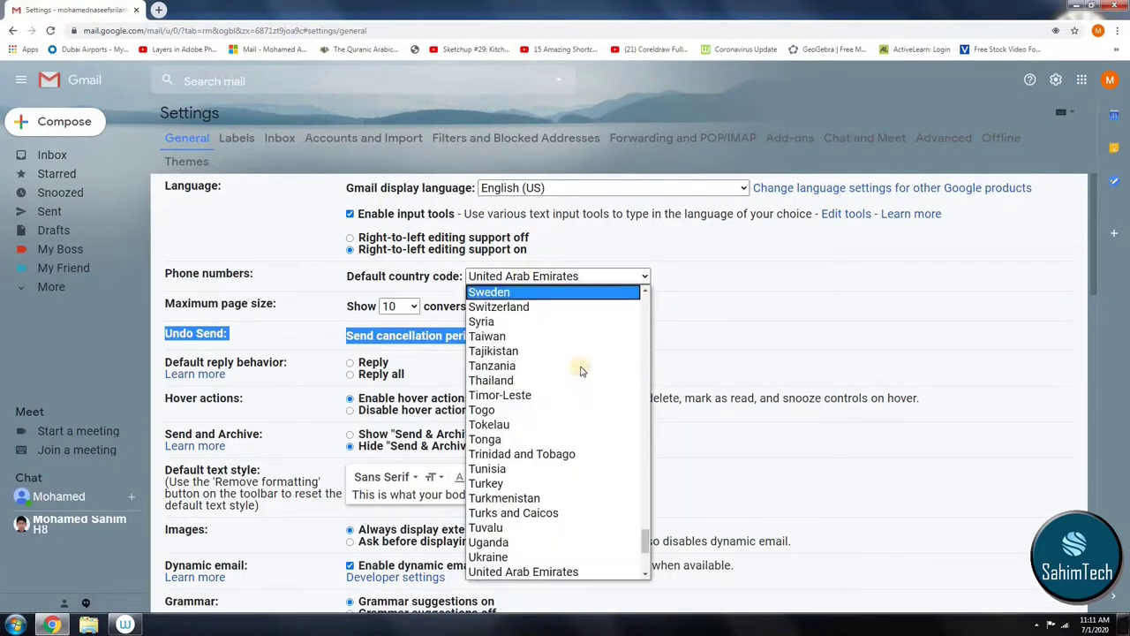
{"action": "left_click", "coordinate": [710, 311]}
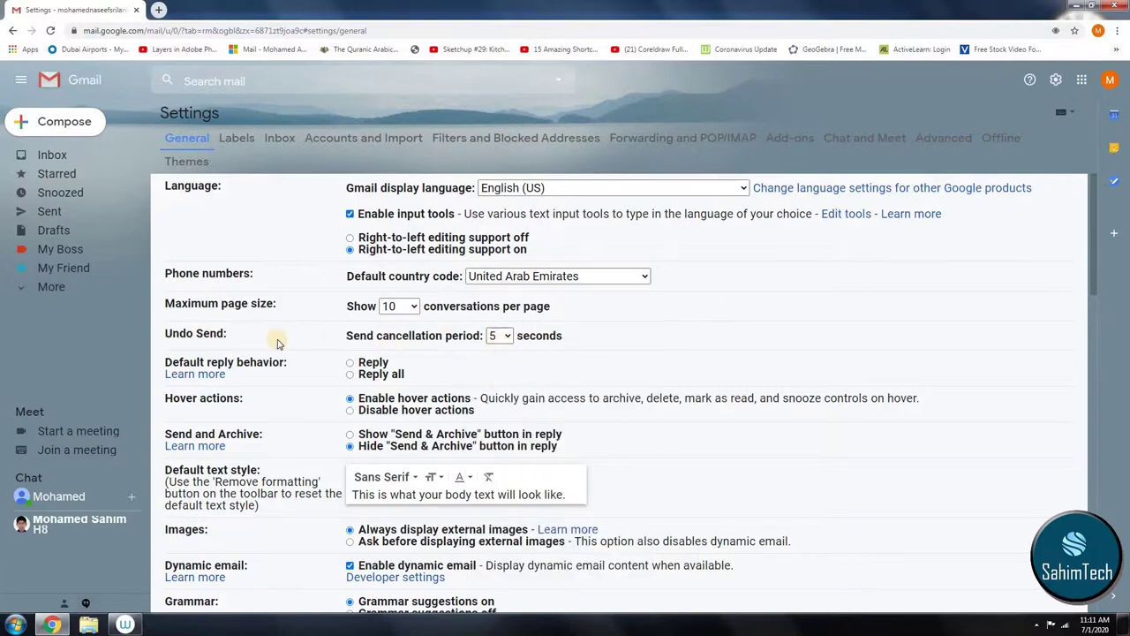
Step: Set the Send cancellation period to 10 seconds
{"action": "left_click", "coordinate": [507, 336]}
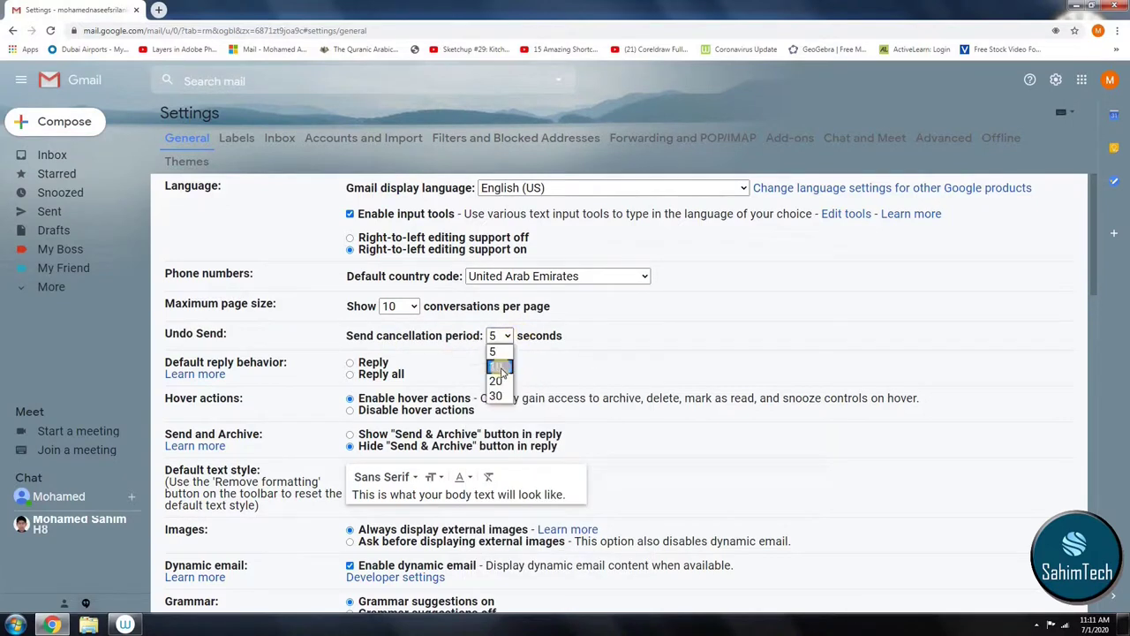
{"action": "left_click", "coordinate": [583, 360]}
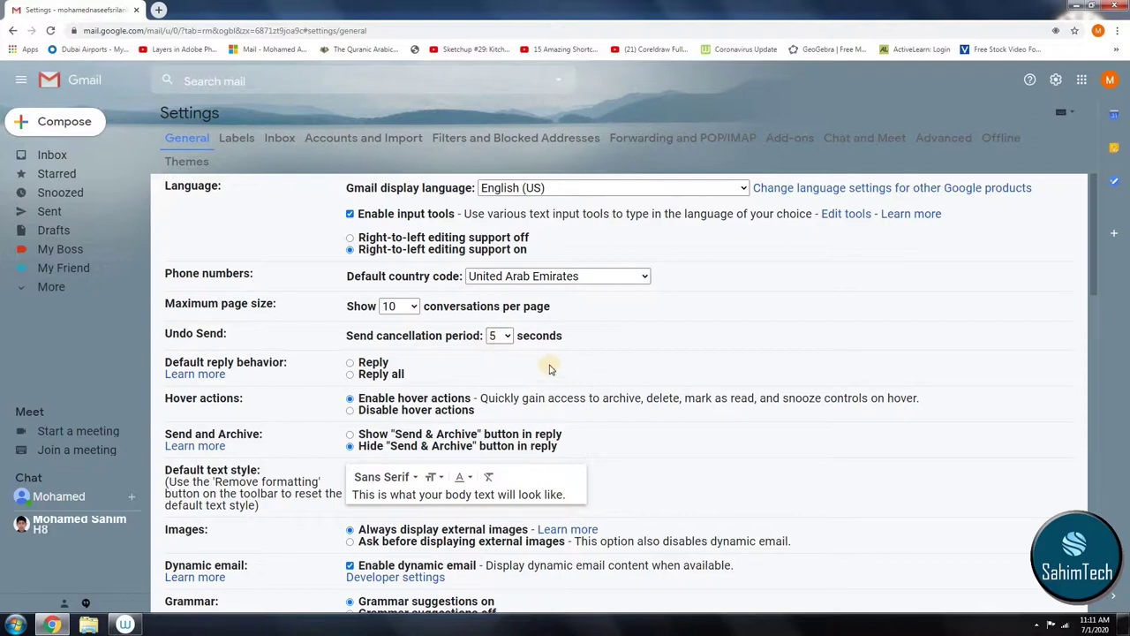
{"action": "left_click", "coordinate": [499, 336]}
{"action": "left_click", "coordinate": [498, 361]}
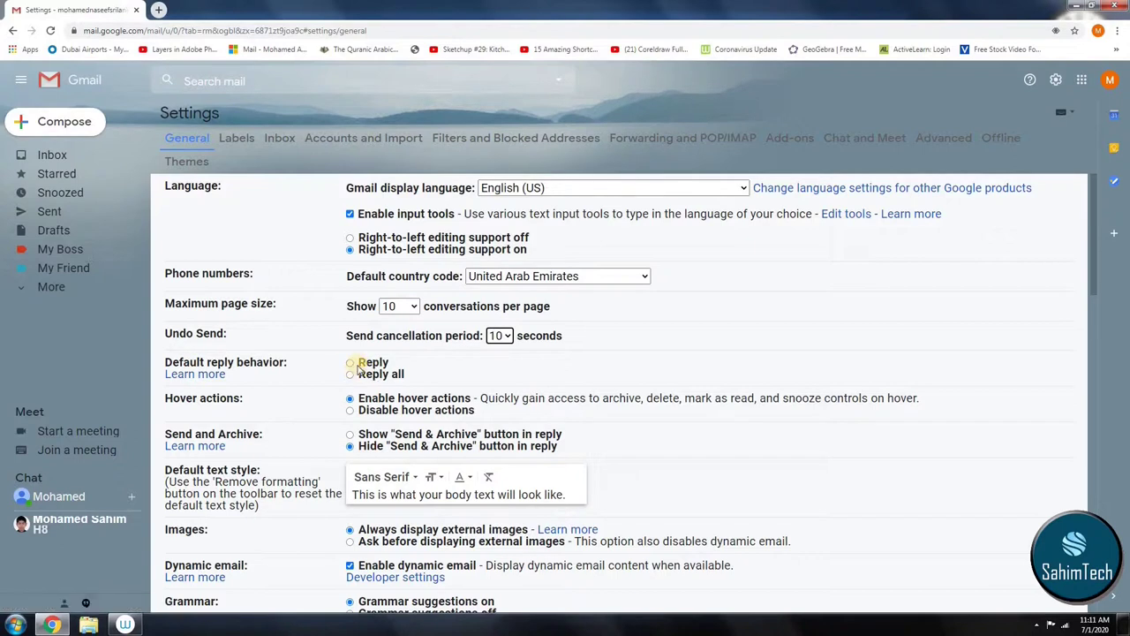
Step: Move the orange guillemet star among the unused stars, then return to the Inbox
{"action": "scroll", "coordinate": [641, 360], "scroll_direction": "down", "scroll_amount": 10}
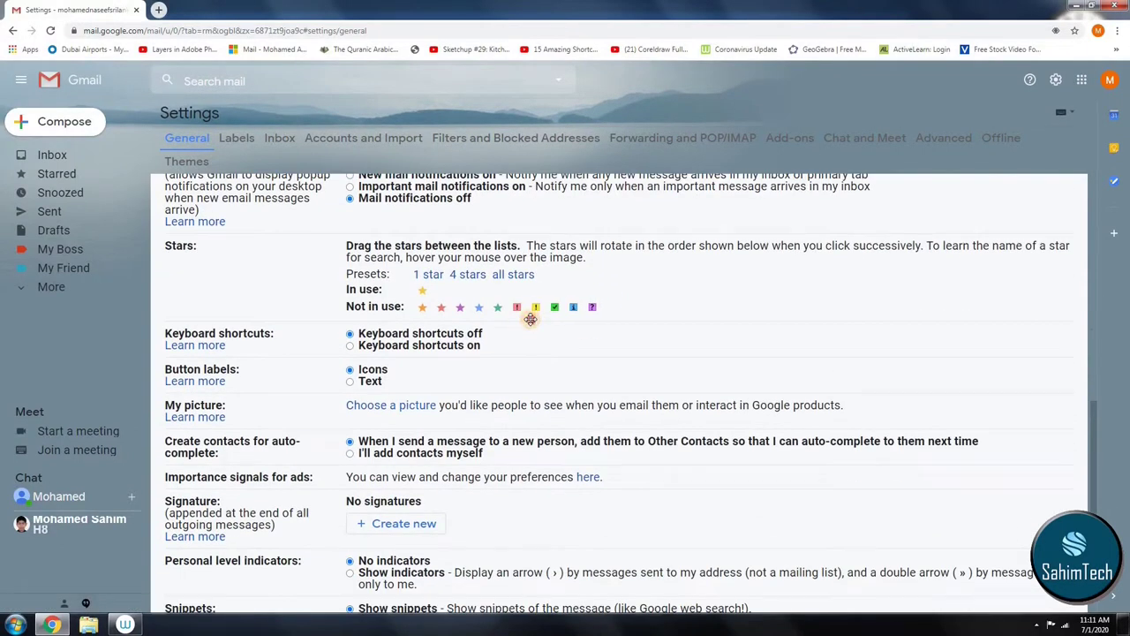
{"action": "left_click_drag", "start_coordinate": [530, 319], "coordinate": [554, 310]}
{"action": "scroll", "coordinate": [465, 340], "scroll_direction": "down", "scroll_amount": 4}
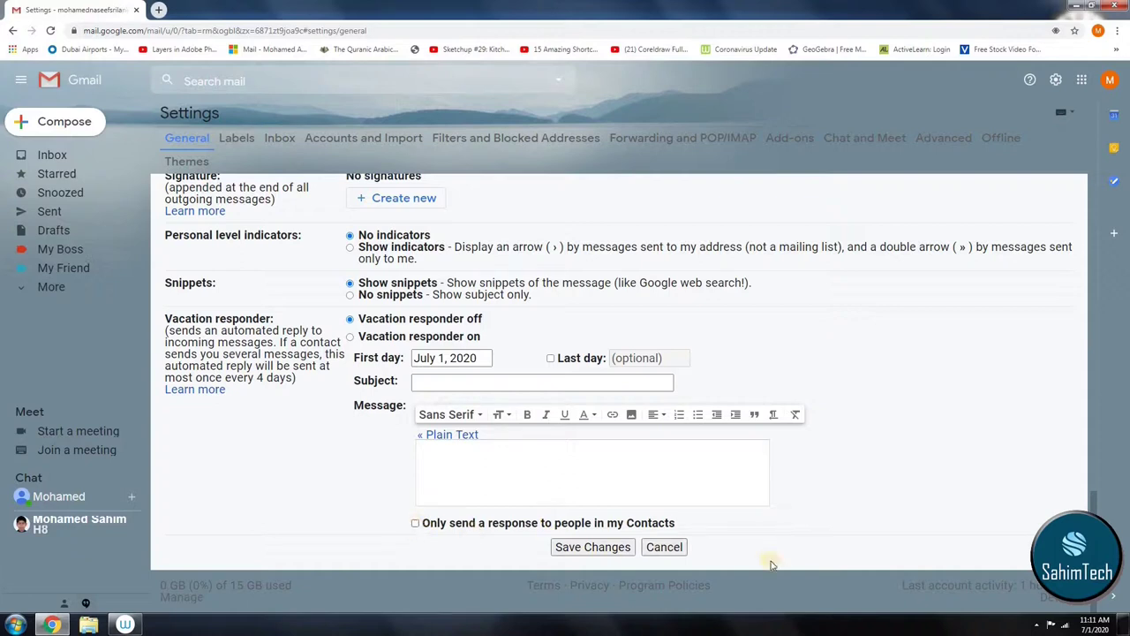
{"action": "left_click", "coordinate": [664, 546]}
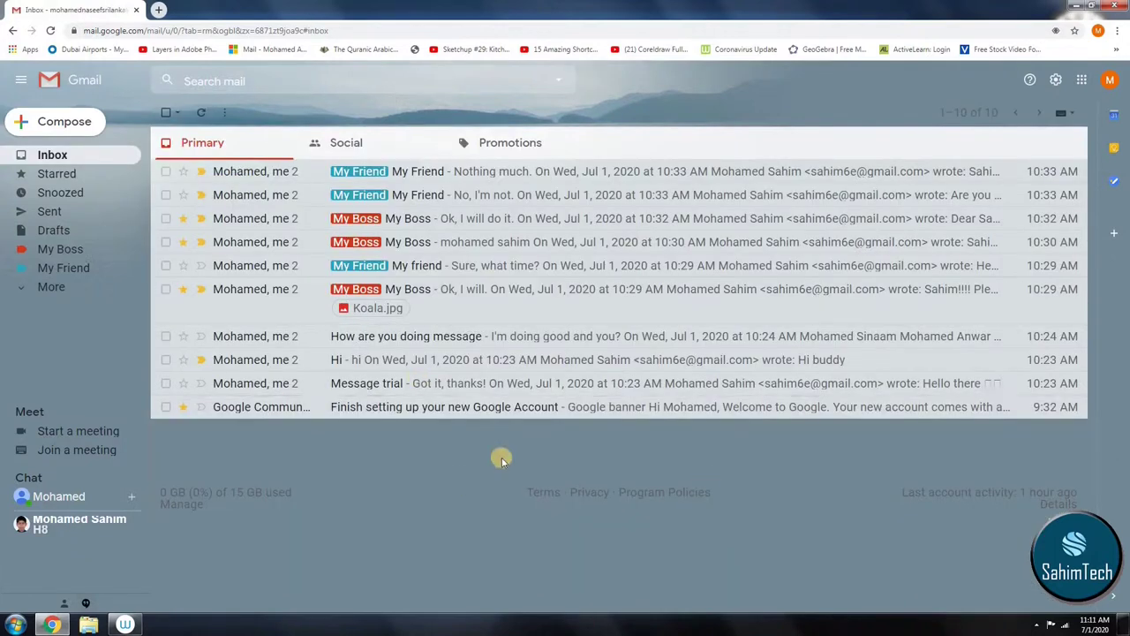